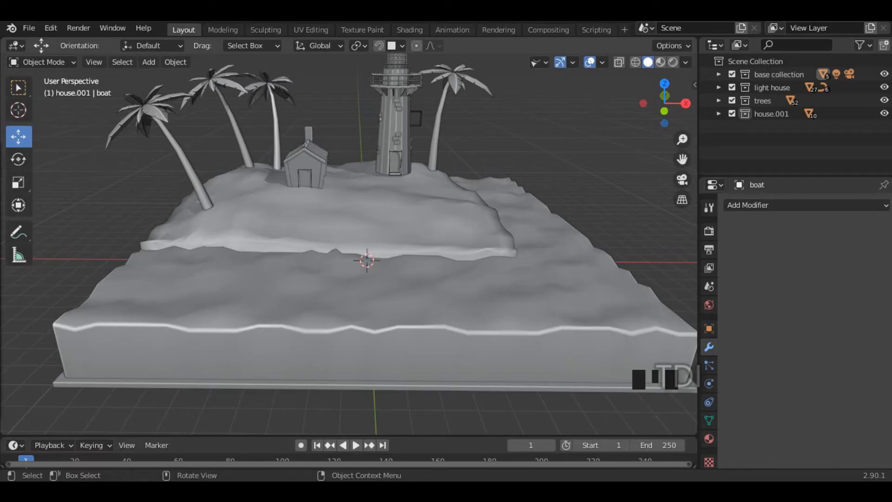
- Place the 3D cursor on the water near the island's front corner and add a 2 m cube there
middle_click_drag(435, 218, 418, 253)
scroll(451, 209, "down", 3)
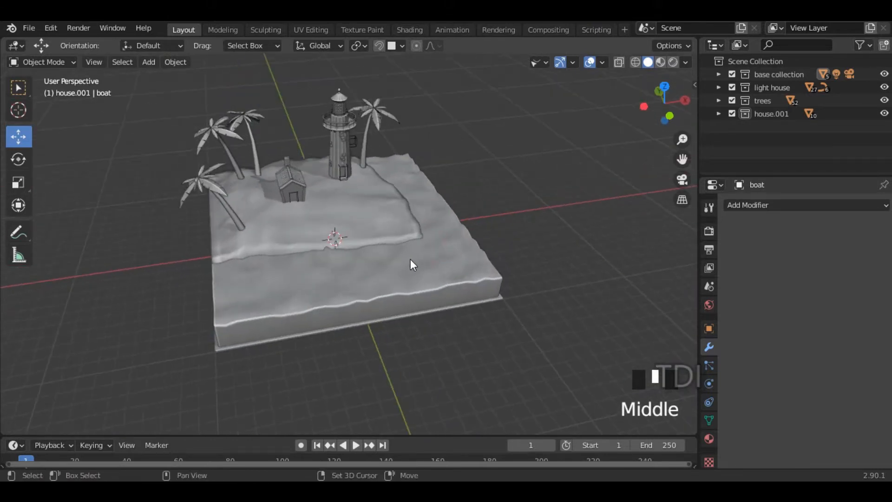
right_click(411, 259, "shift")
key("shift+a")
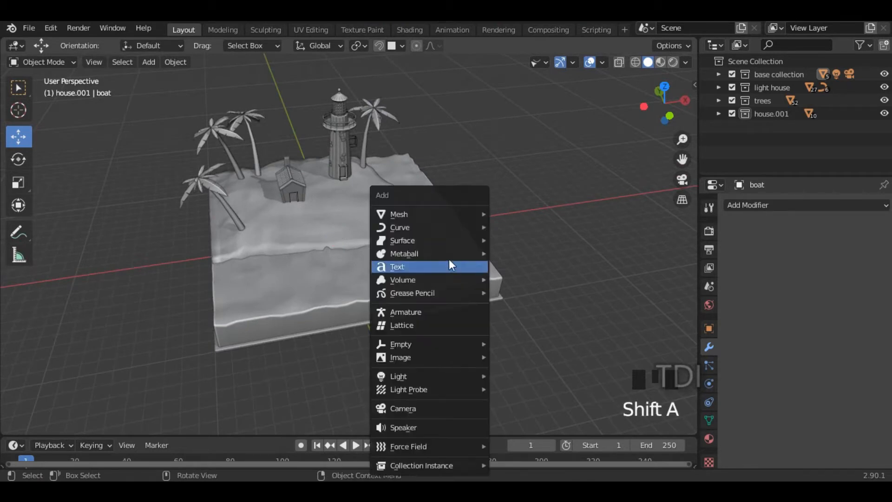
mouse_move(411, 216)
left_click(538, 224)
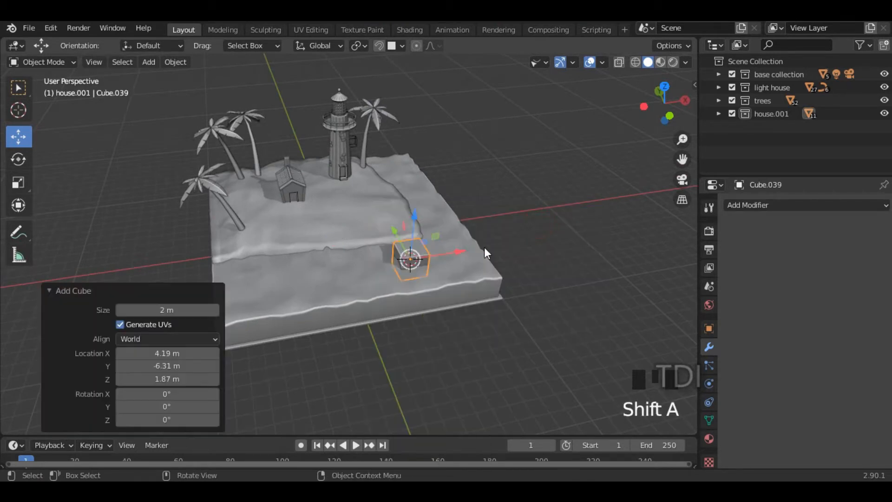
- Stretch the new cube along the X axis to about 2.465 times its length
scroll(484, 249, "up", 4)
middle_click_drag(531, 272, 523, 200)
key("s")
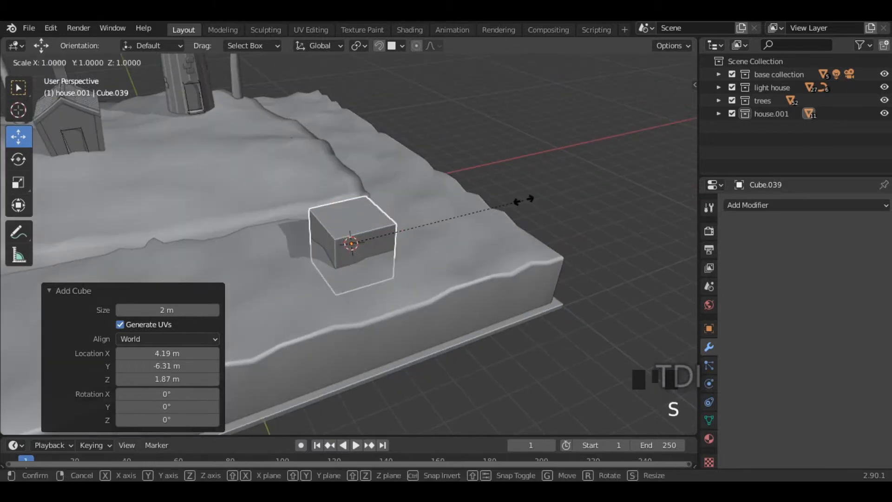
key("x")
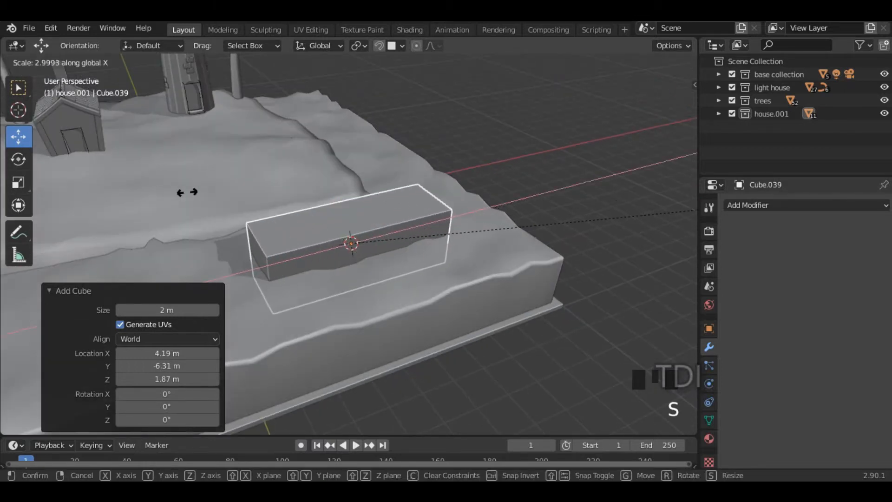
left_click(90, 183)
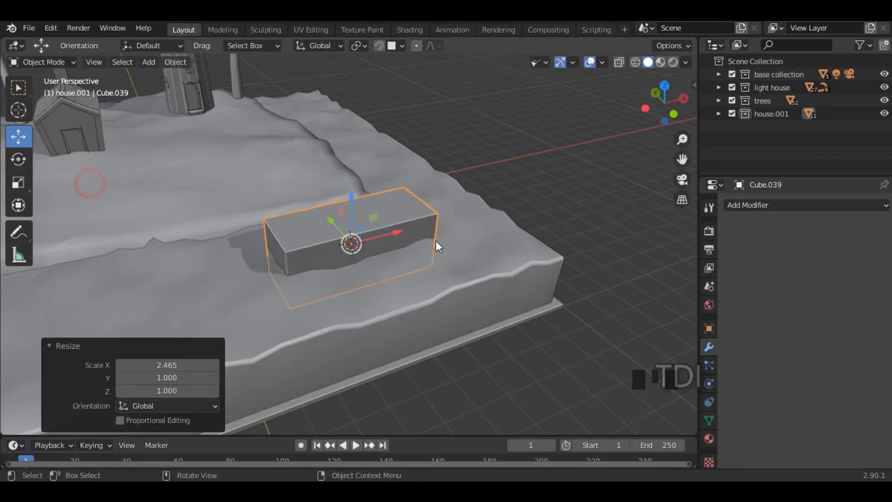
- Flatten the block along the Z axis and raise it about 0.65 m out of the water
key("s")
key("z")
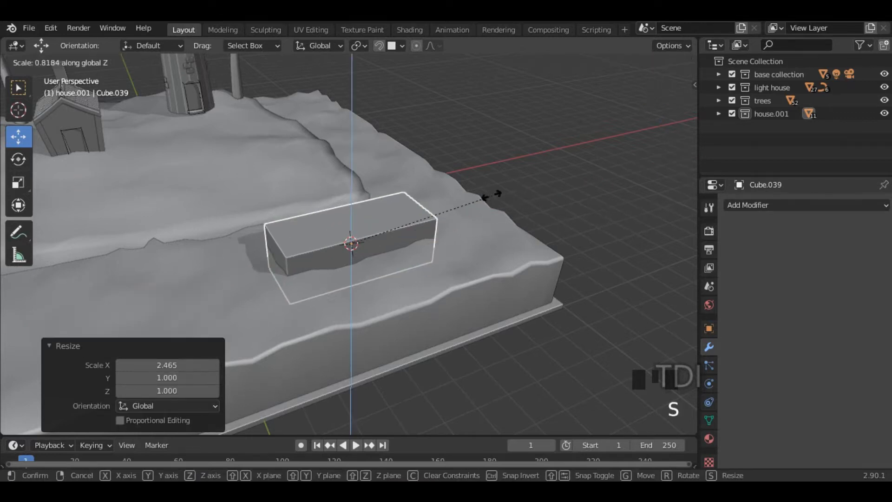
left_click(445, 206)
scroll(378, 249, "up", 2)
middle_click_drag(378, 249, 345, 216)
left_click_drag(322, 151, 320, 121)
middle_click_drag(323, 168, 507, 274)
scroll(380, 217, "up", 3)
scroll(438, 235, "down", 4)
- Widen the block along the Y axis by a factor of about 1.2
key("s")
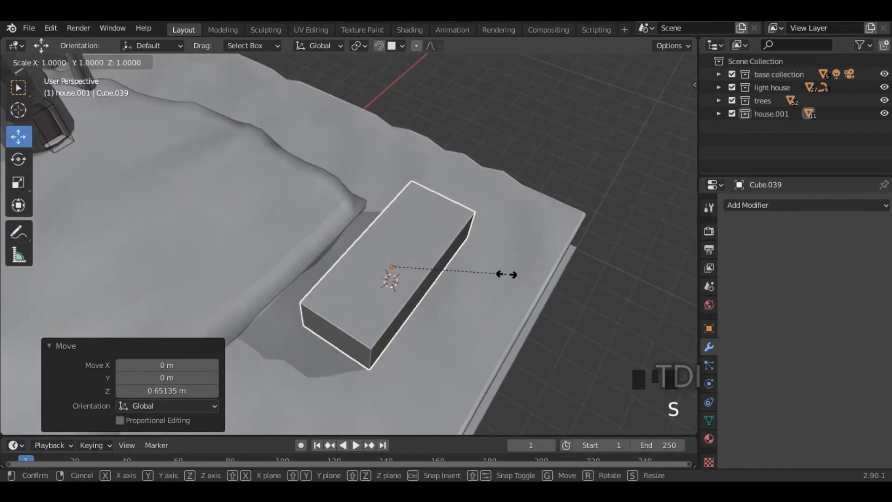
key("y")
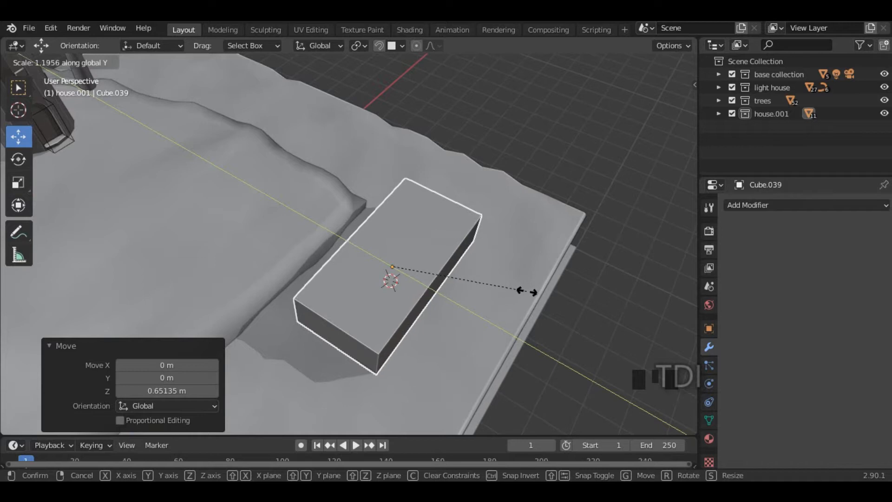
left_click(528, 291)
- Add three evenly spaced loop cuts across the block's length and one centred loop cut running lengthwise
middle_click_drag(531, 305, 430, 265)
key("Tab")
key("ctrl+r")
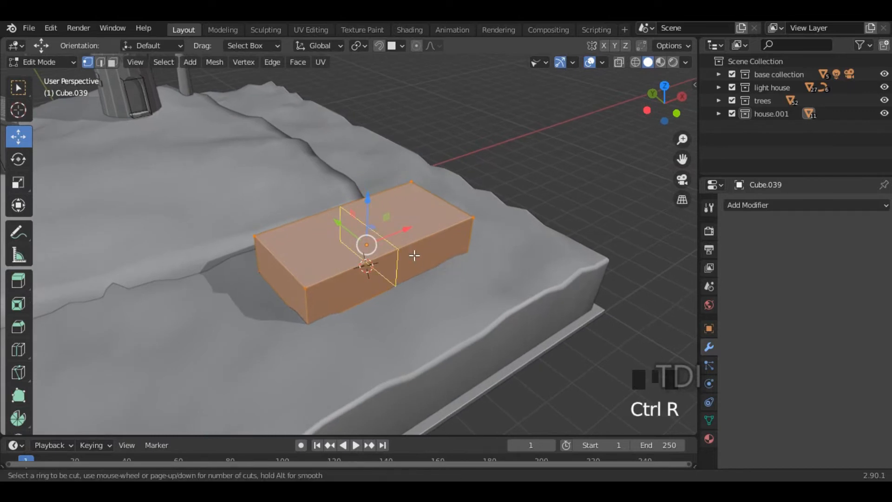
scroll(414, 255, "up", 2)
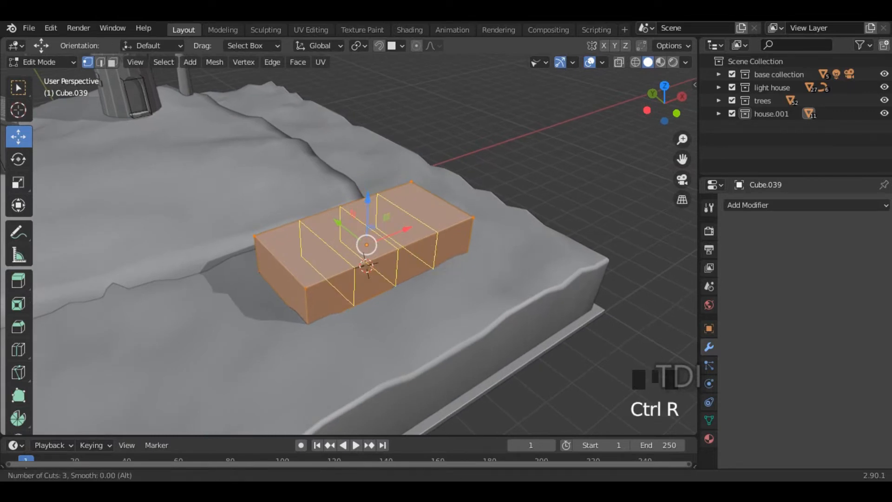
left_click(413, 255)
right_click(414, 255)
key("ctrl+r")
left_click(285, 261)
right_click(284, 261)
- Pull the middle vertical edge of the block's end face outward about 0.53 m along negative X to form the bow
mouse_move(427, 275)
middle_mouse_down()
mouse_move(464, 255)
mouse_move(415, 266)
middle_mouse_up()
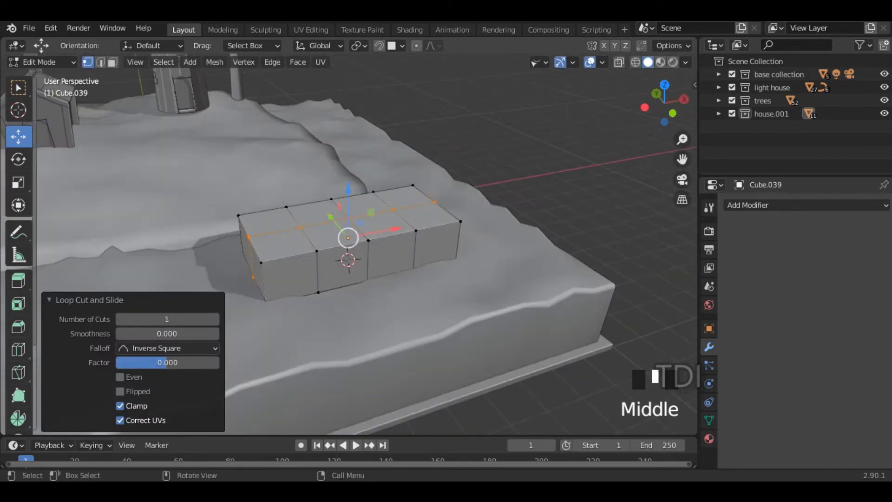
left_click(29, 82)
middle_click_drag(147, 143, 204, 135)
left_click(100, 62)
double_click(353, 253)
middle_click_drag(472, 237, 446, 244)
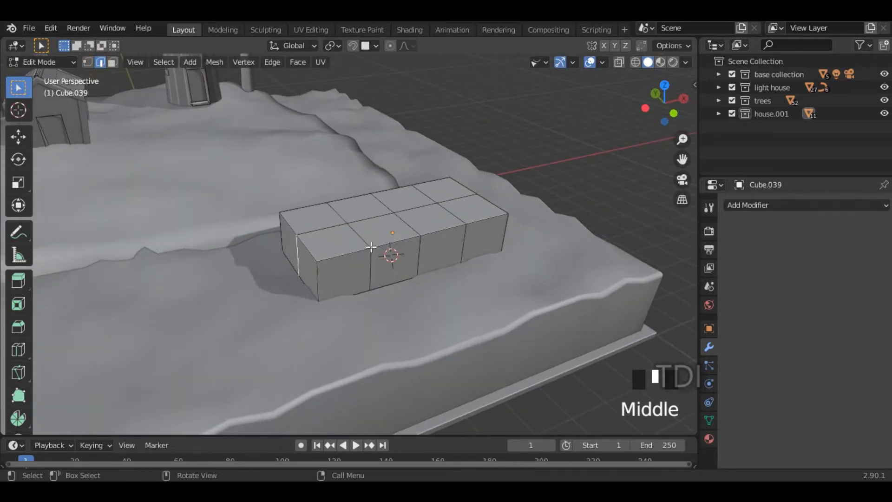
key("g")
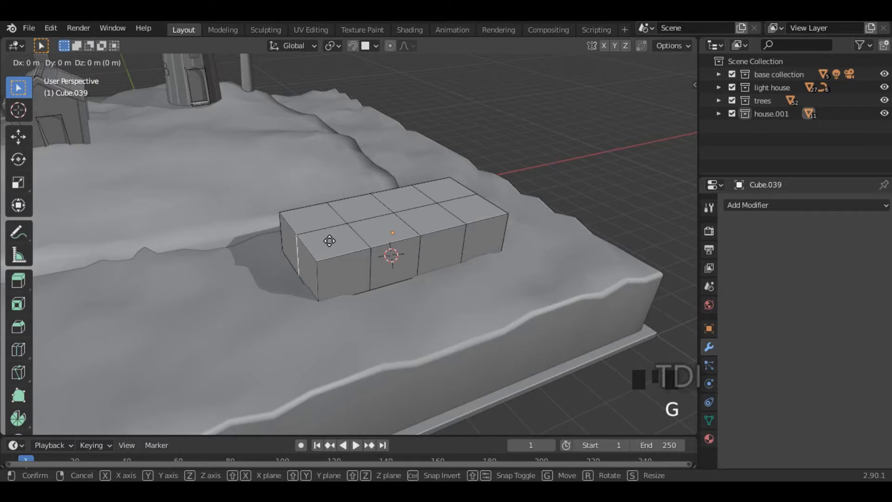
key("x")
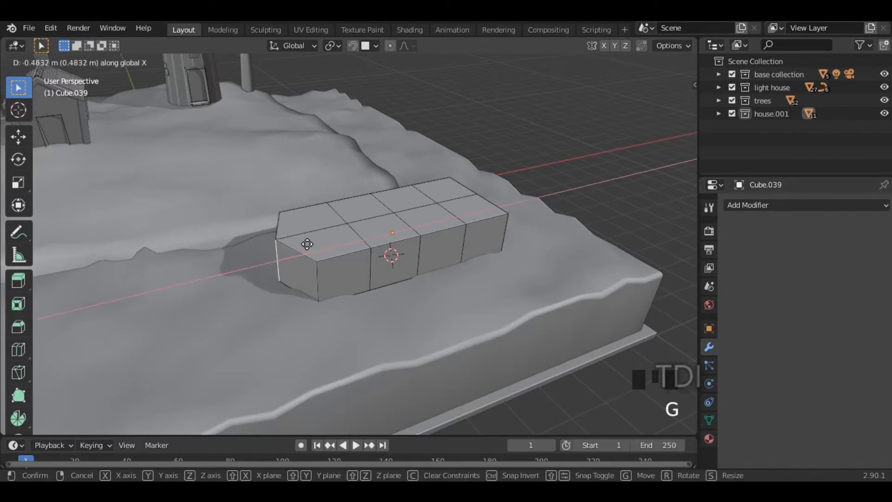
left_click(306, 244)
- Select the three inner vertical edges on each long side and scale them along Y by about 1.336
mouse_move(423, 257)
middle_mouse_down()
mouse_move(378, 258)
mouse_move(413, 268)
middle_mouse_up()
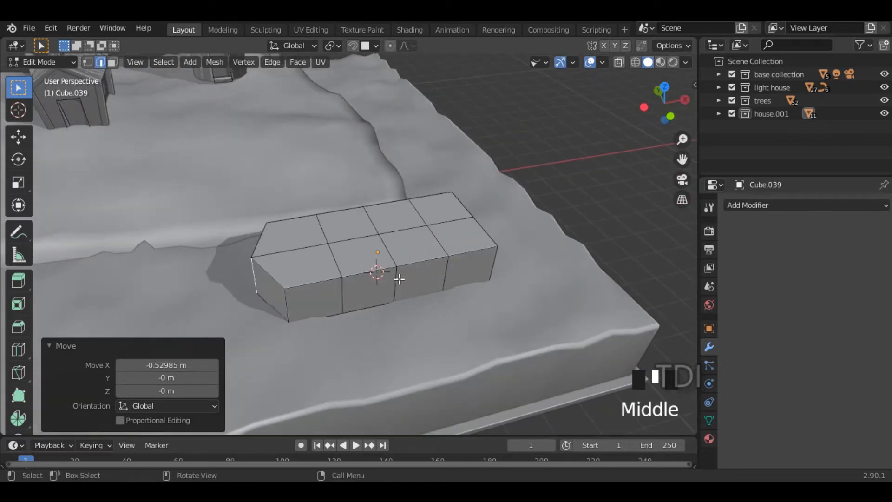
left_click(345, 292)
left_click(439, 276, "shift")
middle_click_drag(439, 277, 415, 215)
left_click(397, 193, "shift")
left_click(389, 182, "shift")
middle_click_drag(390, 183, 439, 247)
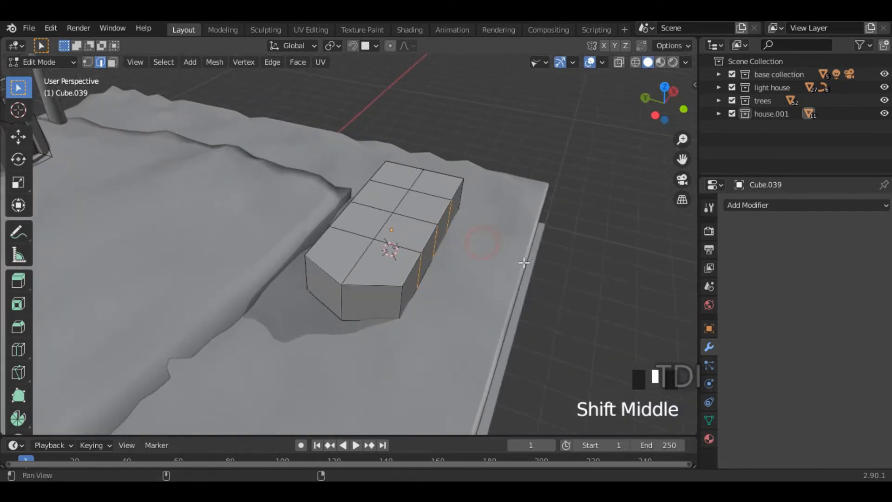
key("s")
key("y")
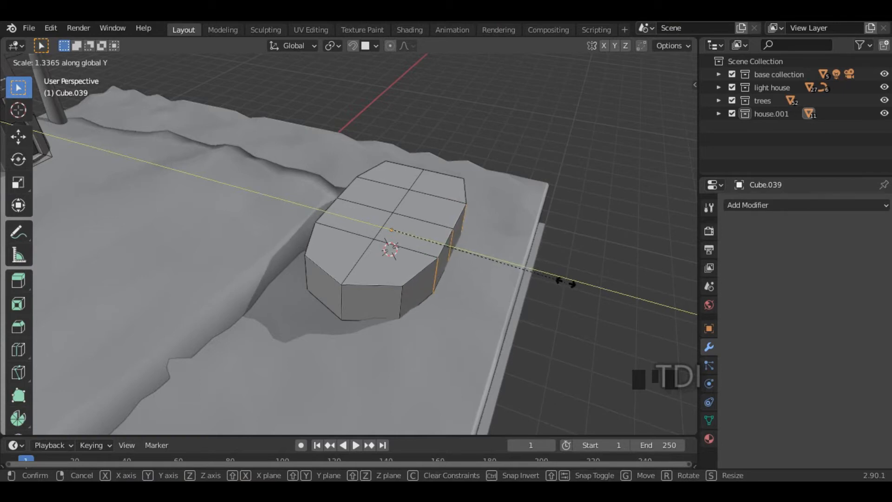
left_click(567, 282)
- Delete all eight top faces of the block to open up the boat hull
middle_click_drag(566, 281, 306, 279)
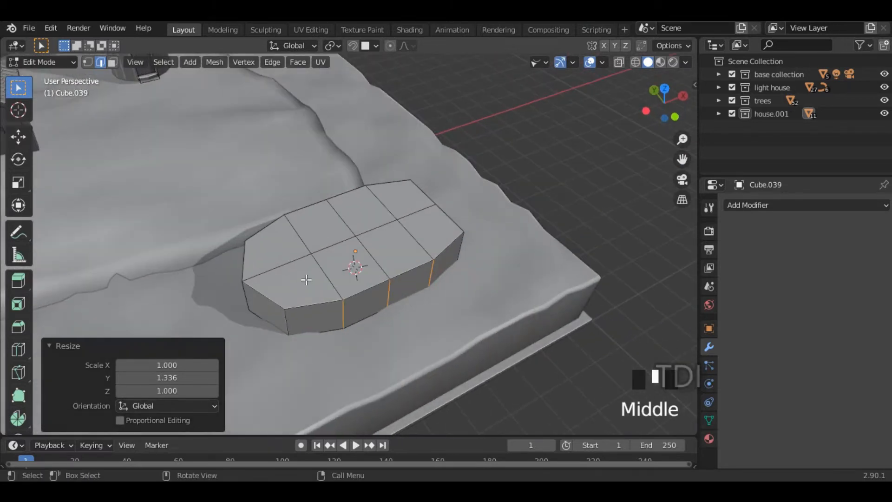
key("3")
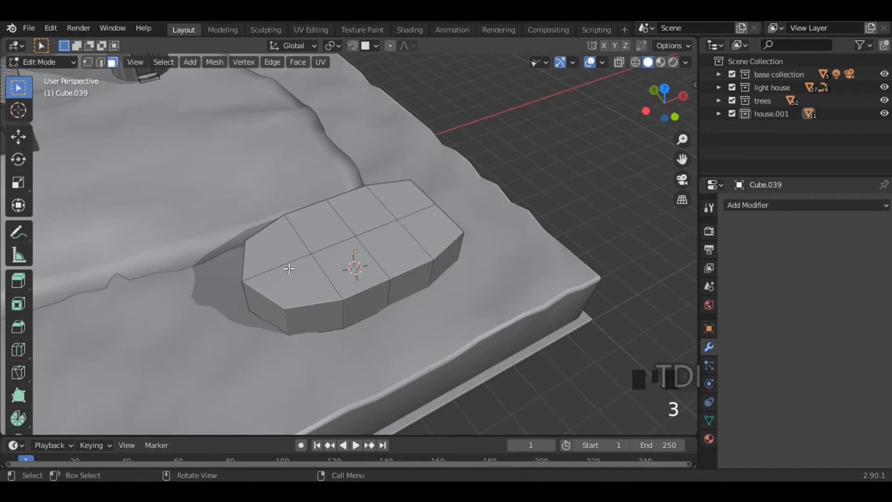
left_click(285, 253)
left_click(305, 271, "shift")
left_click(319, 219, "shift")
left_click(370, 212, "shift")
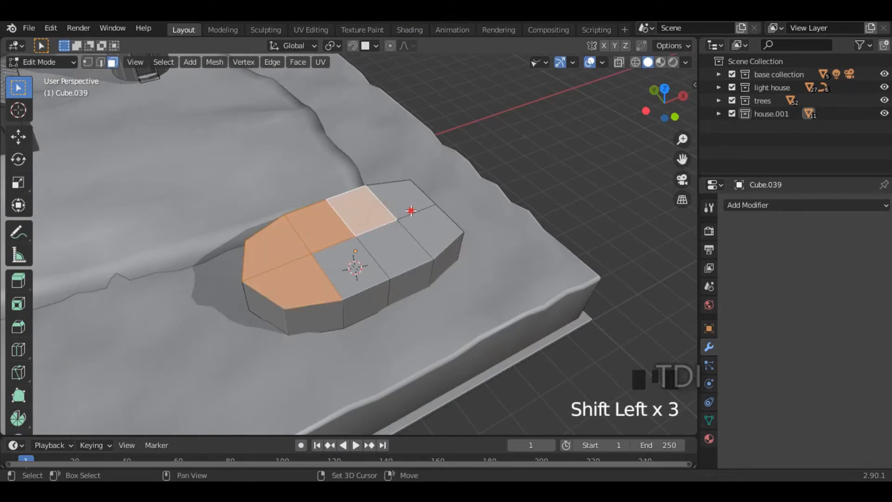
left_click(411, 211, "shift")
left_click(424, 230, "shift")
left_click(385, 244, "shift")
left_click(357, 266, "shift")
middle_click_drag(424, 284, 453, 268)
key("x")
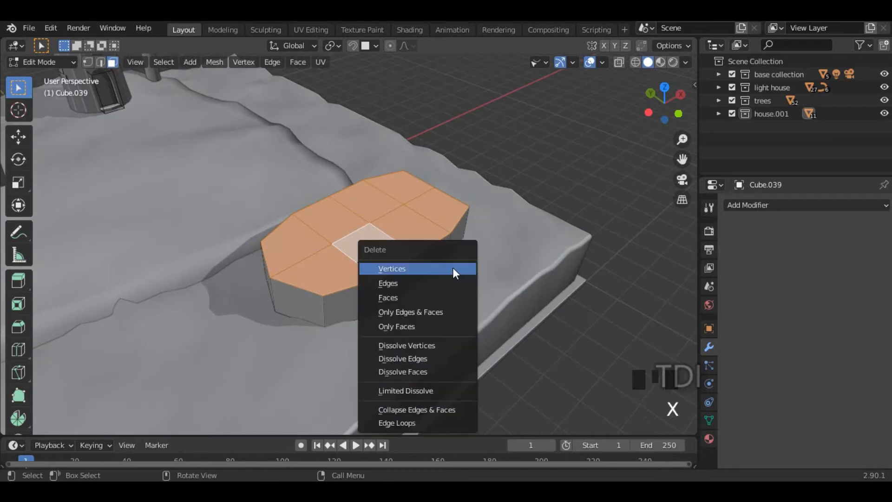
left_click(398, 297)
- Leave mesh editing, hide the water surface object, and reselect the boat hull
middle_click_drag(397, 297, 363, 239)
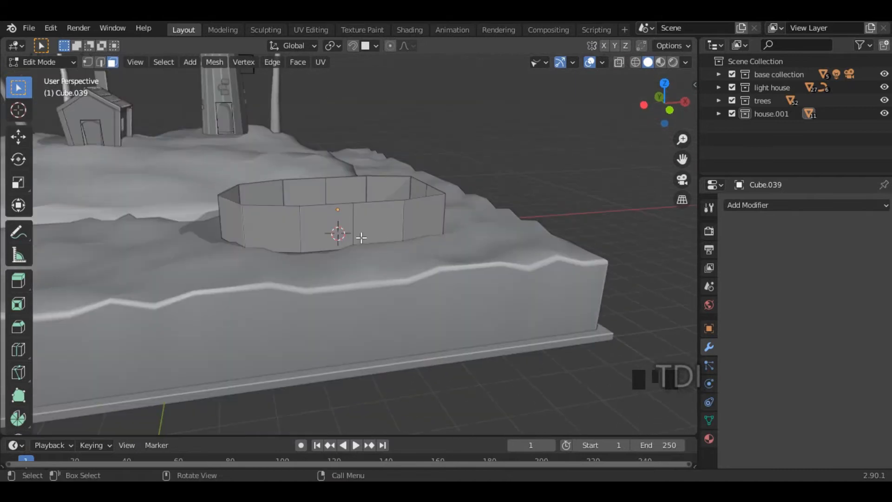
middle_click_drag(256, 239, 260, 246)
left_click(260, 245)
middle_click_drag(325, 241, 224, 295)
key("Tab")
left_click(224, 295)
middle_click_drag(319, 311, 361, 293)
key("h")
left_click(366, 250)
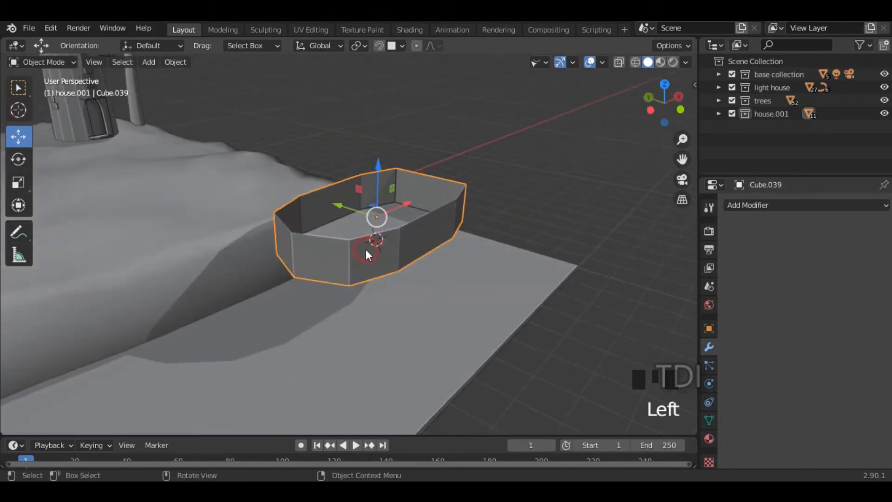
- Select the four centre edges along the hull's underside and lower them about 0.216 m along Z
middle_click_drag(404, 244, 393, 263)
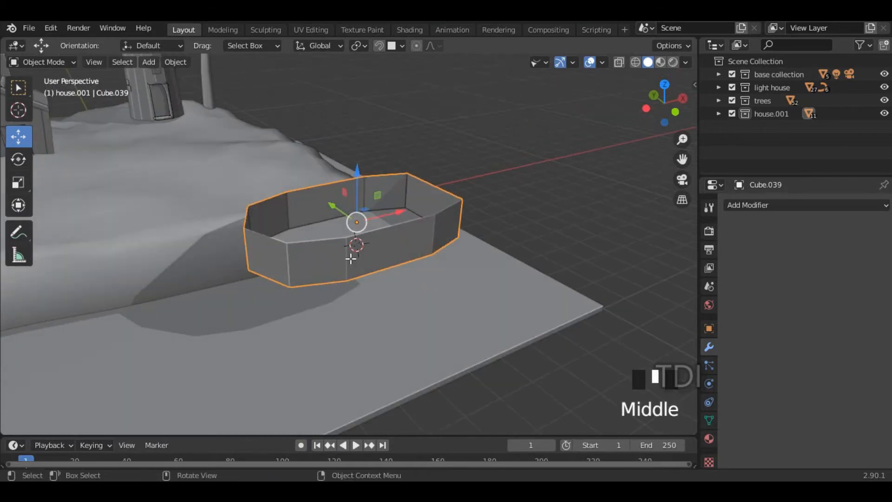
key("Tab")
mouse_move(278, 275)
middle_mouse_down()
mouse_move(298, 304)
mouse_move(289, 236)
mouse_move(273, 223)
middle_mouse_up()
left_click(101, 62)
scroll(238, 209, "up", 3)
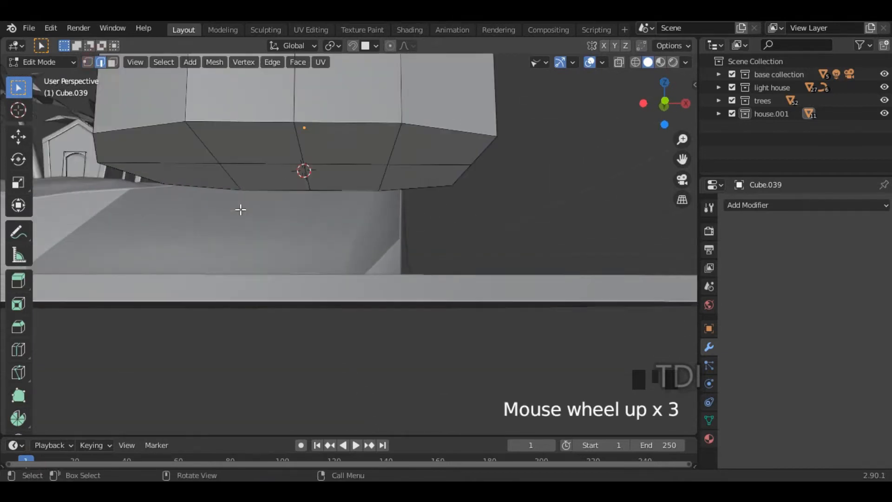
middle_click_drag(245, 195, 185, 189, "shift")
left_click(184, 185)
left_click(258, 189, "shift")
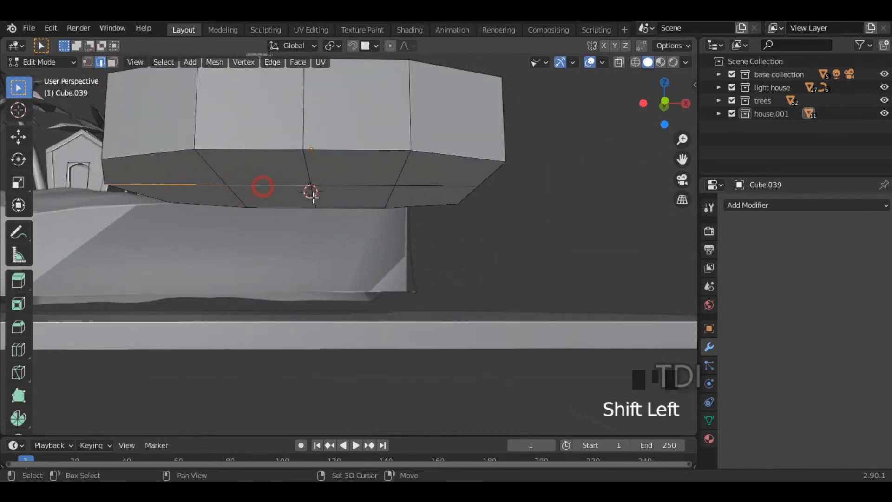
left_click(362, 188, "shift")
left_click(420, 189, "shift")
middle_click_drag(437, 209, 425, 221)
key("g")
key("z")
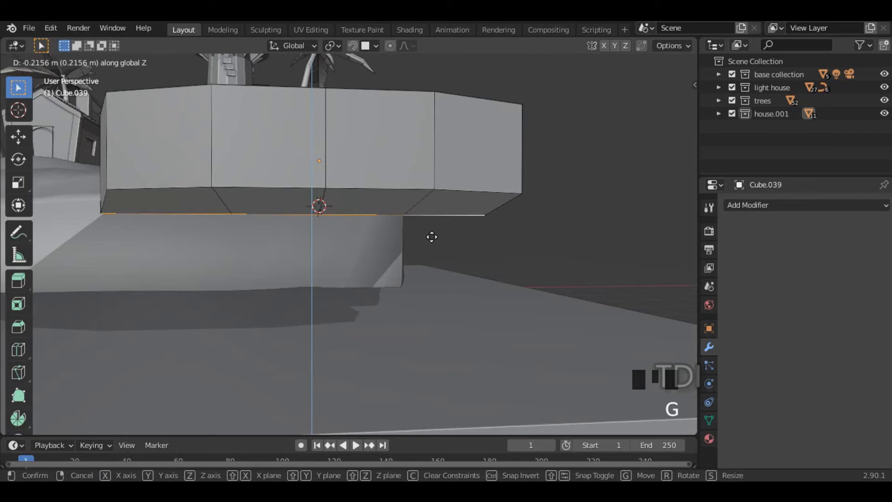
left_click(431, 237)
- Raise the bottom vertex at the tip of the bow about 0.306 m along Z
middle_click_drag(362, 235, 411, 253)
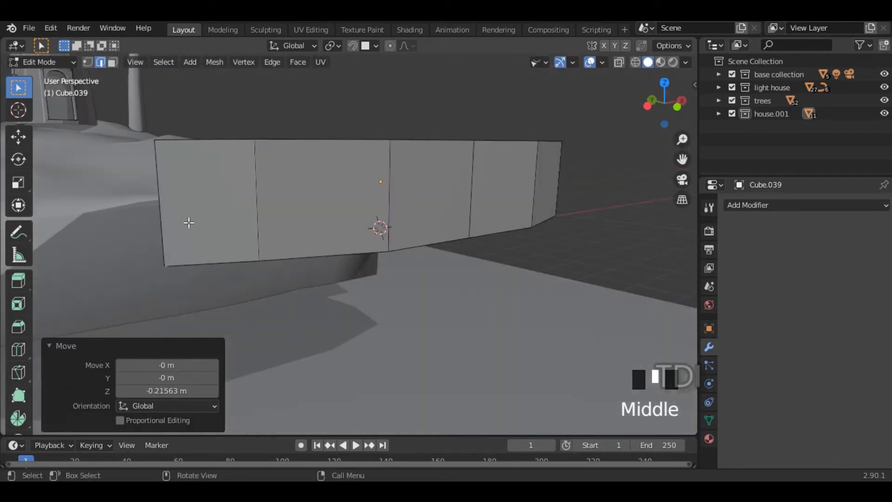
left_click(86, 63)
middle_click_drag(224, 186, 225, 183, "shift")
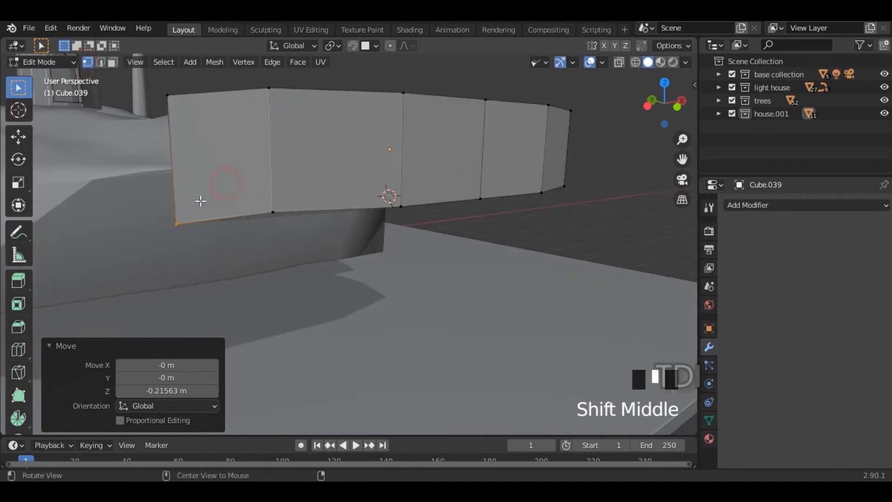
left_click(177, 223)
key("g")
key("z")
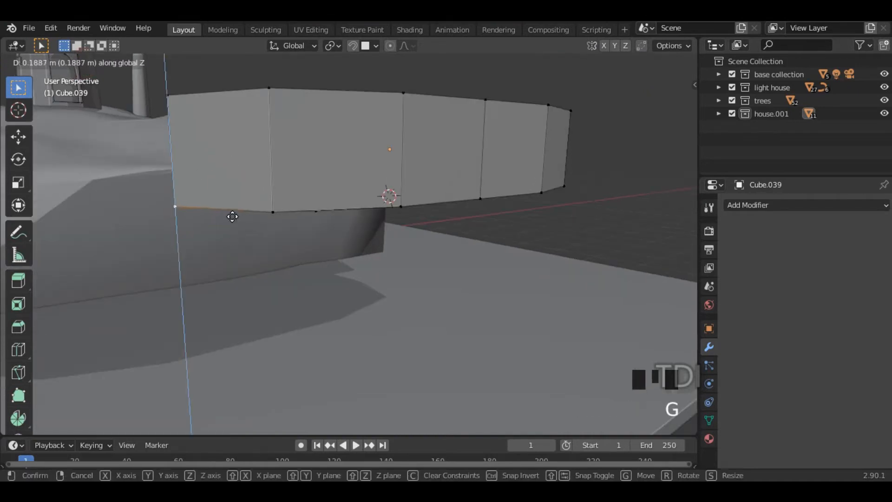
left_click(234, 209)
- Leave mesh editing and add a Subdivision Surface modifier to the hull with its viewport level set to 2
middle_click_drag(271, 233, 154, 325)
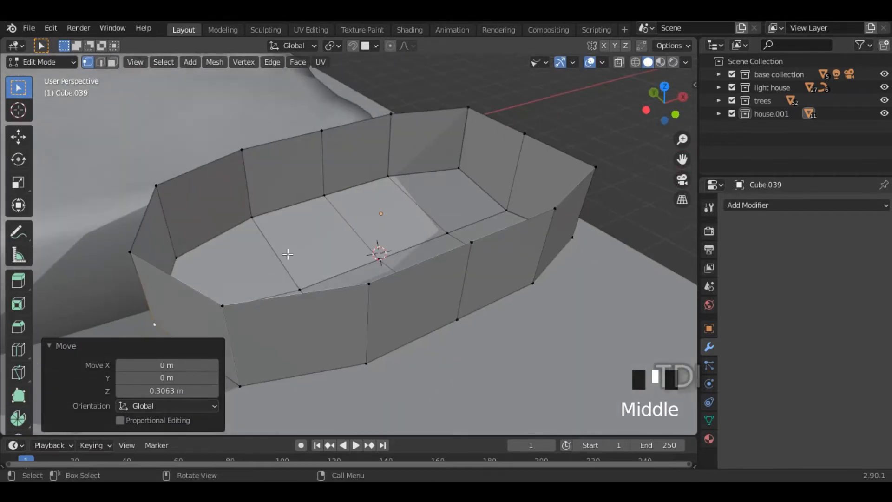
scroll(327, 261, "down", 4)
middle_click_drag(327, 260, 403, 323)
middle_click_drag(404, 320, 330, 273)
key("Tab")
middle_click_drag(444, 249, 405, 279)
left_click(765, 208)
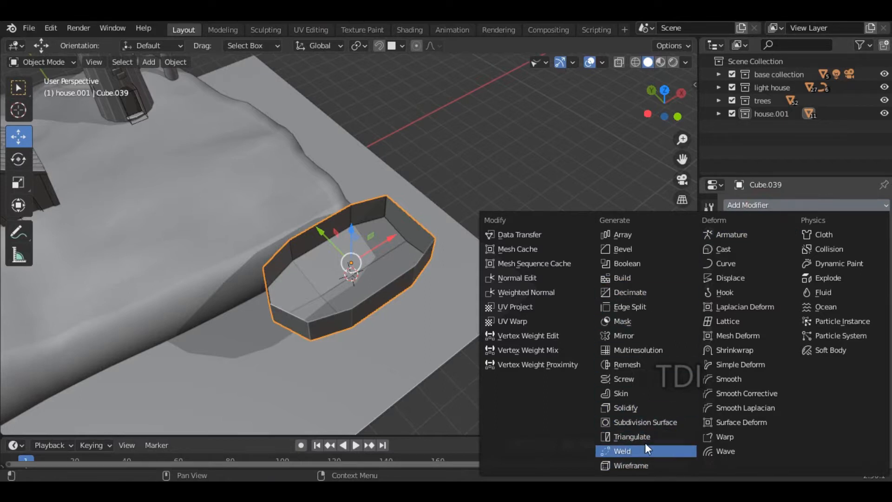
left_click(651, 423)
middle_click_drag(495, 339, 528, 321)
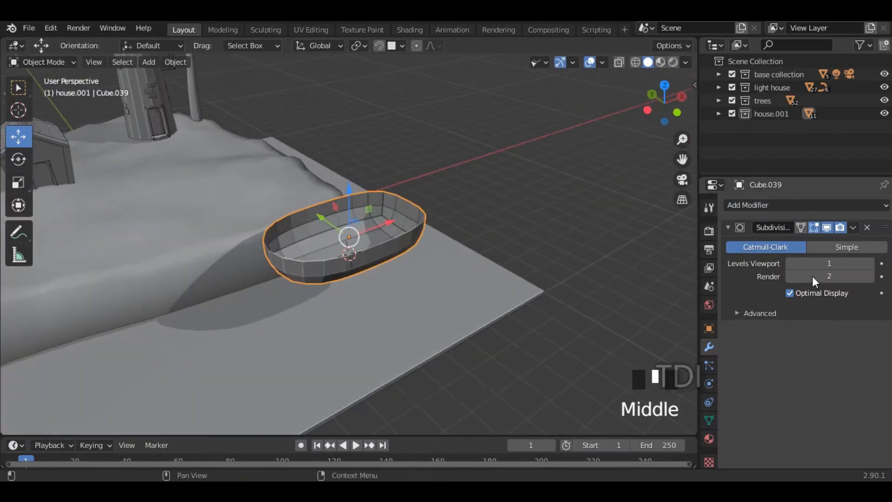
left_click(870, 264)
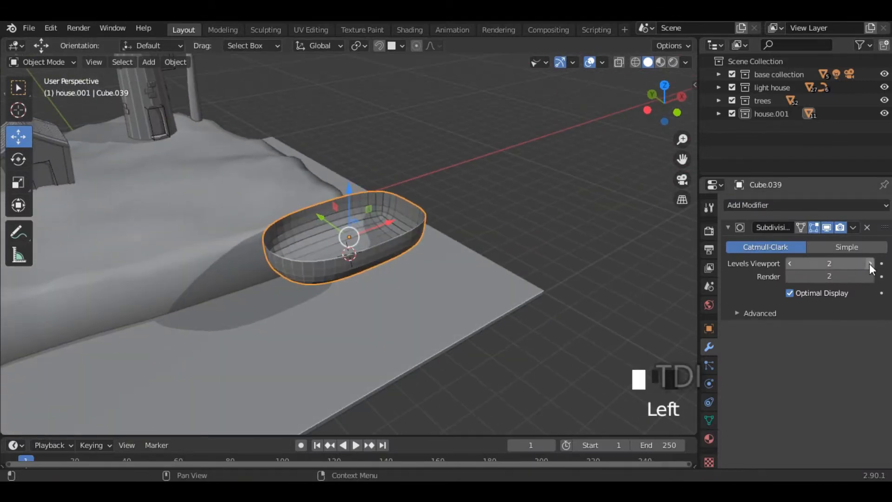
- Add a Solidify modifier to the boat hull and set its thickness to 0.1 m
middle_click_drag(676, 261, 674, 255)
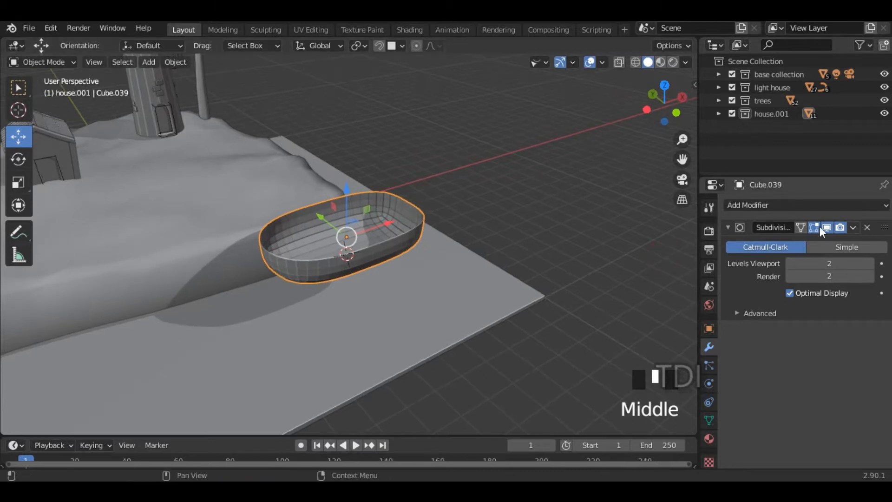
left_click(732, 226)
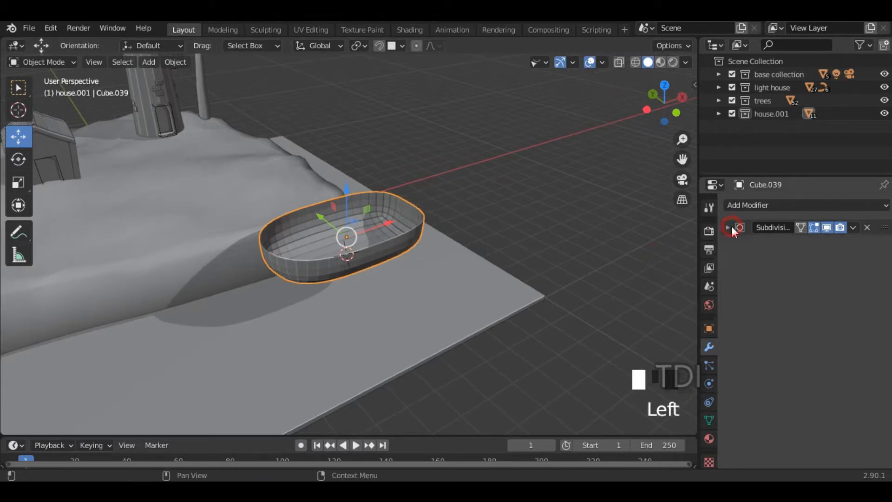
left_click(803, 206)
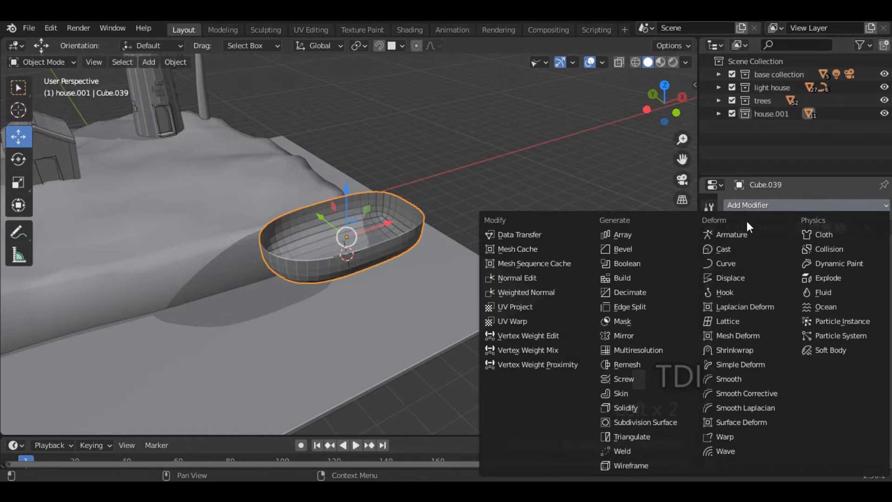
left_click(635, 407)
scroll(433, 309, "up", 4)
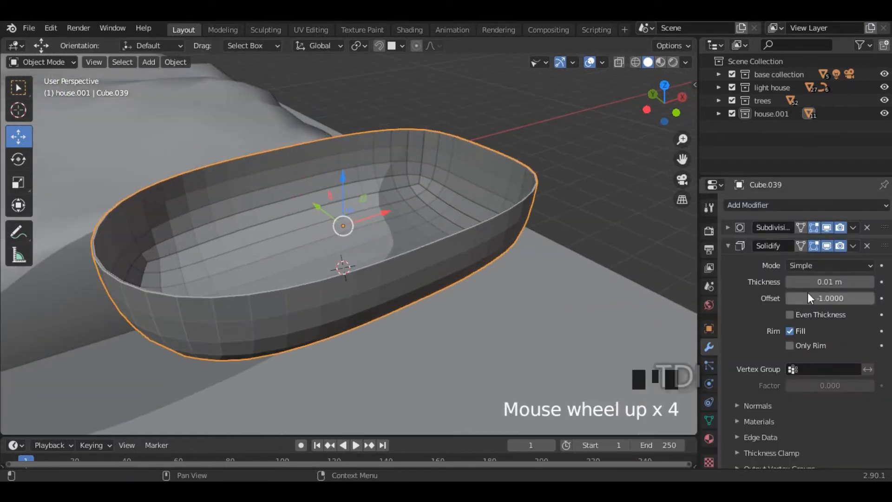
mouse_move(826, 282)
left_mouse_down()
mouse_move(857, 281)
mouse_move(840, 282)
left_mouse_up()
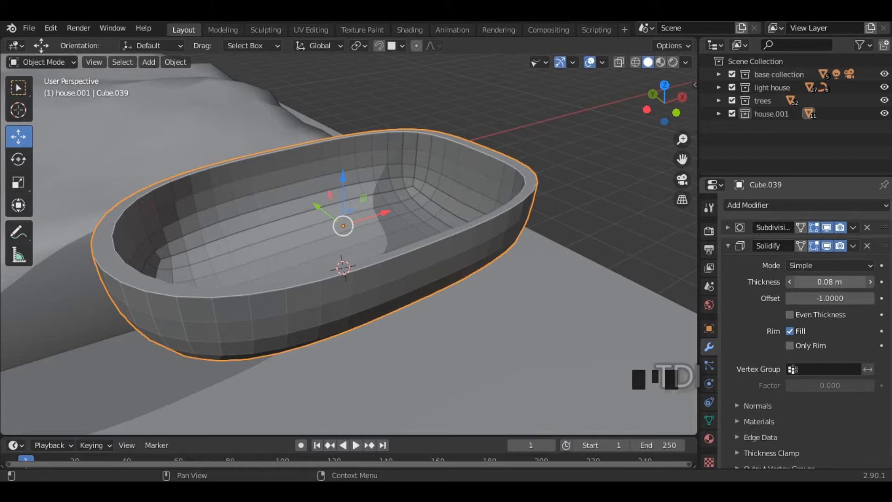
left_click_drag(840, 282, 845, 282)
mouse_move(513, 314)
middle_mouse_down()
mouse_move(568, 311)
mouse_move(522, 314)
middle_mouse_up()
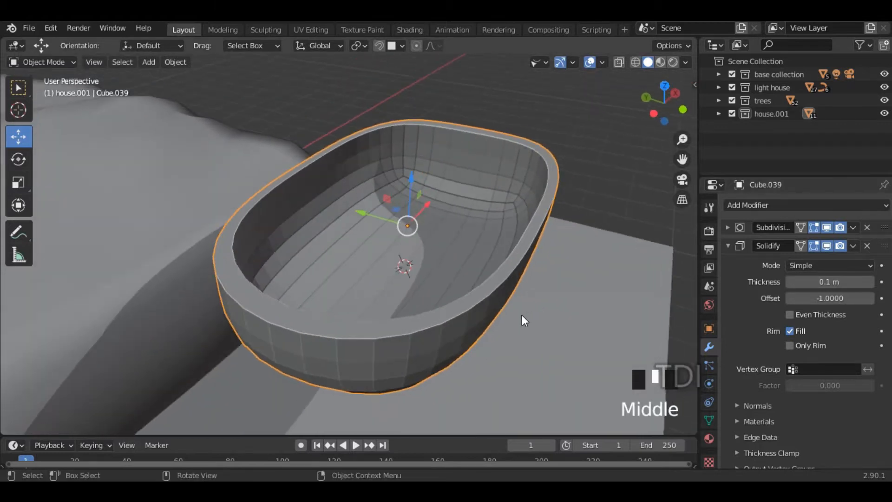
- Apply the hull's Subdivision and Solidify modifiers and enter mesh editing with face selection
left_click(853, 227)
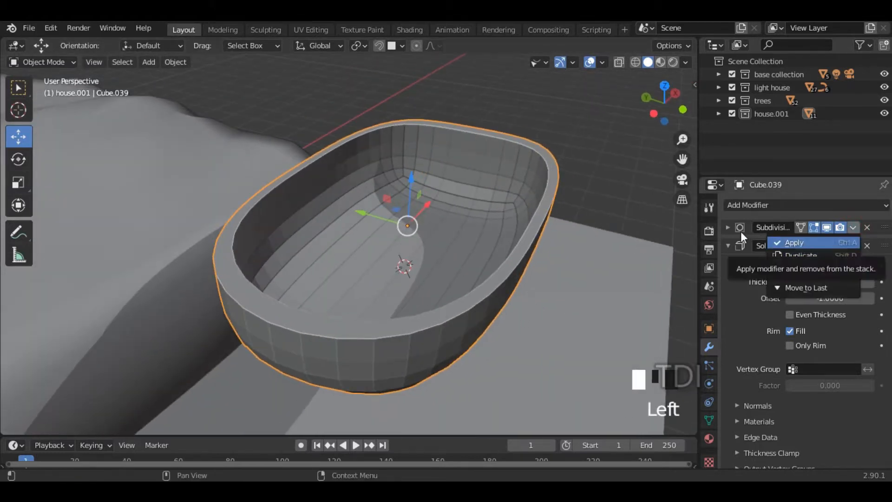
left_click(808, 241)
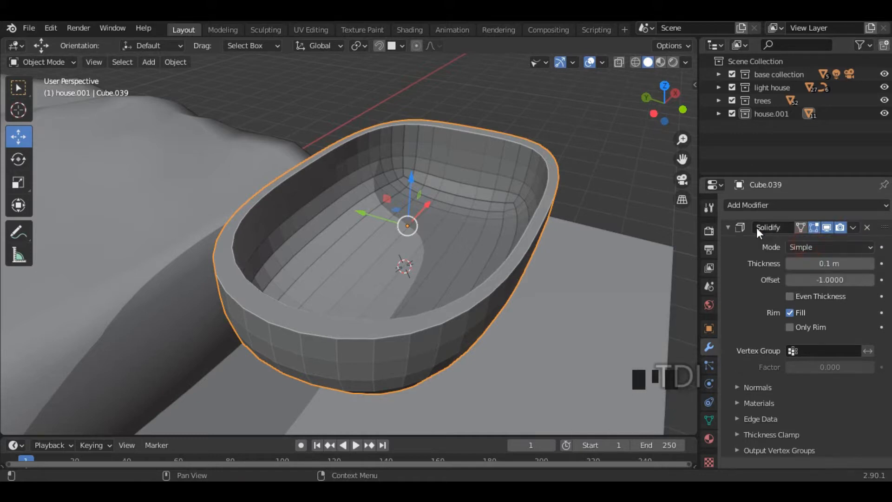
left_click(854, 227)
left_click(809, 242)
mouse_move(623, 266)
middle_mouse_down()
mouse_move(558, 280)
mouse_move(503, 275)
mouse_move(534, 281)
mouse_move(573, 255)
mouse_move(556, 276)
mouse_move(557, 253)
mouse_move(483, 269)
mouse_move(434, 252)
mouse_move(530, 171)
mouse_move(549, 229)
mouse_move(541, 239)
middle_mouse_up()
key("Tab")
left_click(112, 61)
left_click(422, 193)
middle_click_drag(417, 195, 351, 227)
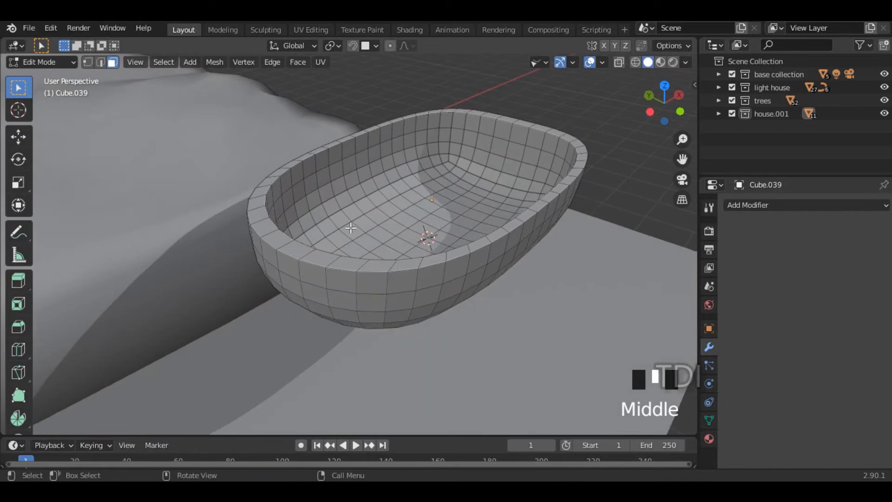
left_click(323, 260)
left_click(297, 255, "shift")
middle_click_drag(390, 272, 356, 246)
left_click(353, 238, "shift")
left_click(368, 237, "shift")
left_click(373, 260, "shift")
middle_click_drag(431, 276, 311, 300)
key("Tab")
- Hide the base area and surface land objects around the boat
left_click(310, 300)
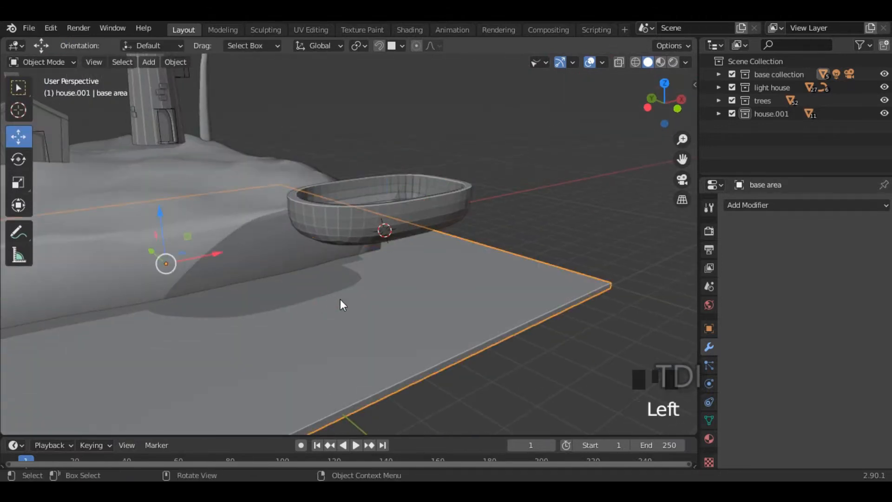
key("h")
left_click(246, 245)
mouse_move(302, 281)
middle_mouse_down()
mouse_move(345, 300)
mouse_move(317, 283)
middle_mouse_up()
key("h")
- Hide the whole base collection in the viewport
middle_click_drag(359, 305, 325, 315)
scroll(251, 292, "down", 4)
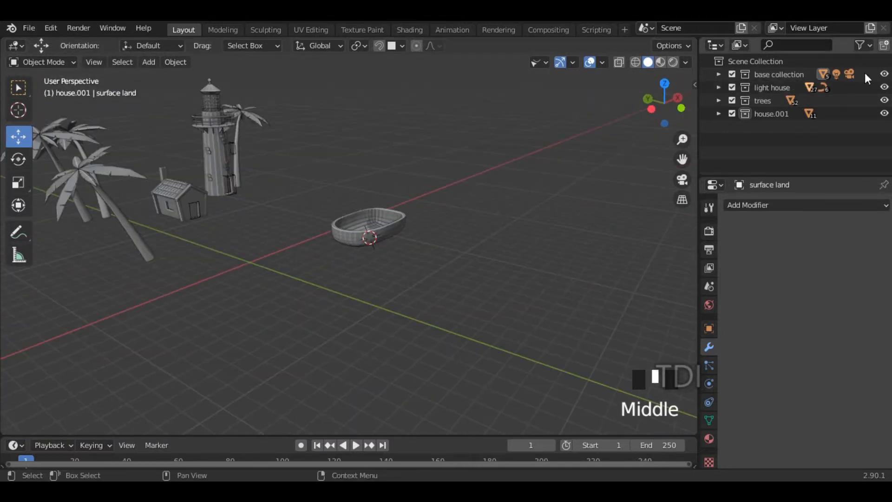
left_click(884, 74)
middle_click_drag(299, 245, 313, 207)
scroll(403, 259, "up", 4)
- Enter the hull's mesh editing and select a centred strip two faces wide from the rim down the outside of the bow
middle_click_drag(455, 236, 427, 276)
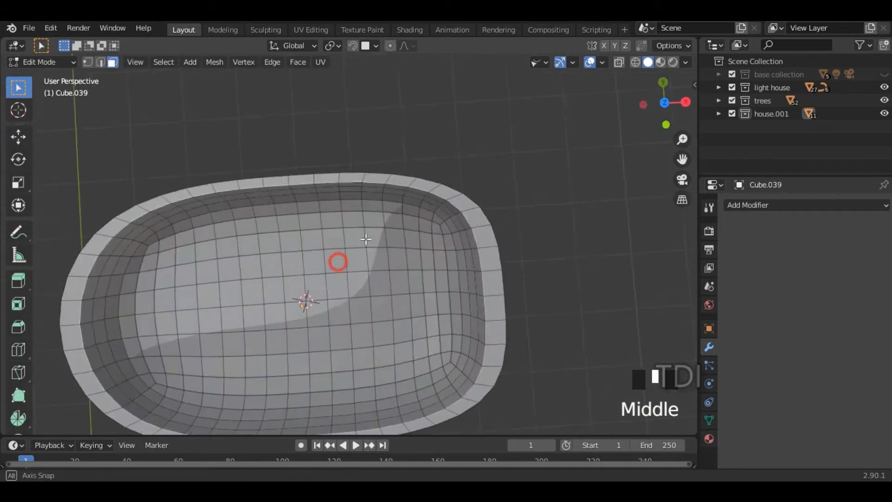
middle_click_drag(302, 299, 380, 237)
key("KP_7")
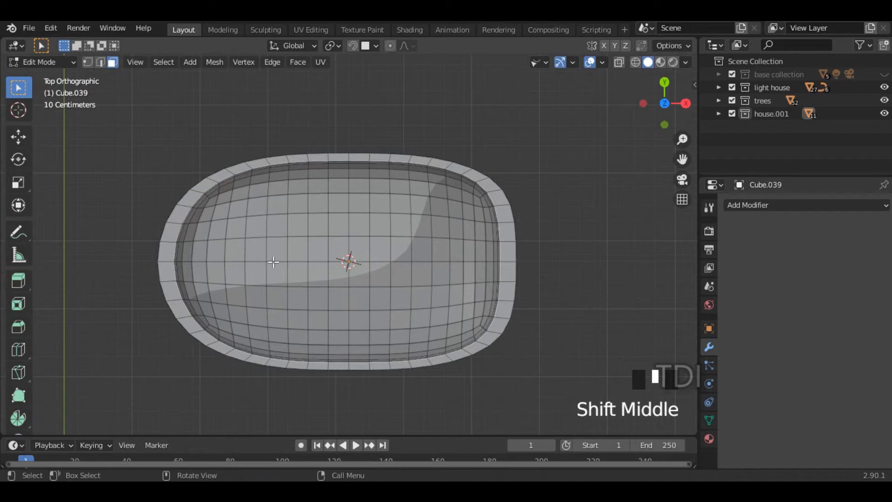
left_click(160, 255)
left_click(174, 258, "shift")
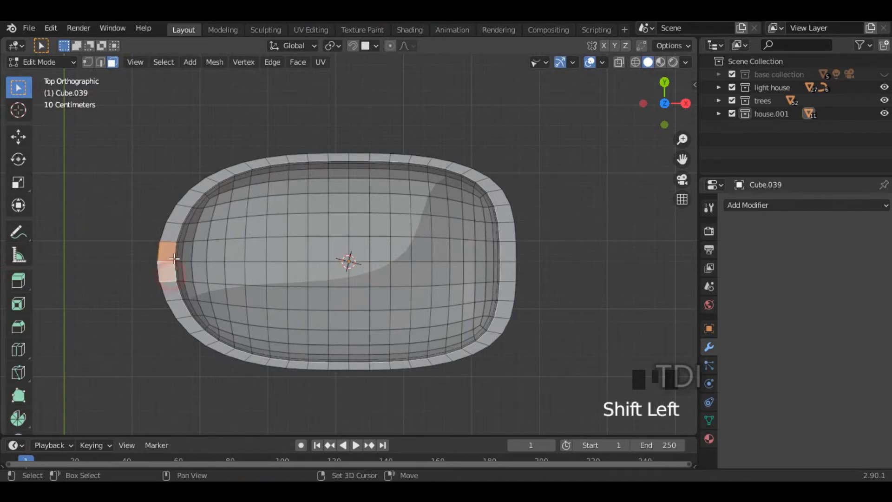
middle_click_drag(254, 276, 377, 173)
left_click(328, 179, "shift")
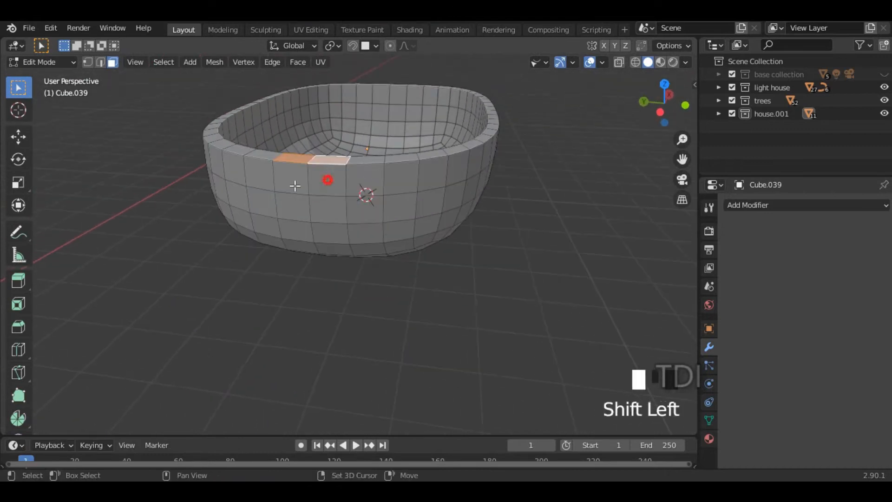
left_click(294, 185, "shift")
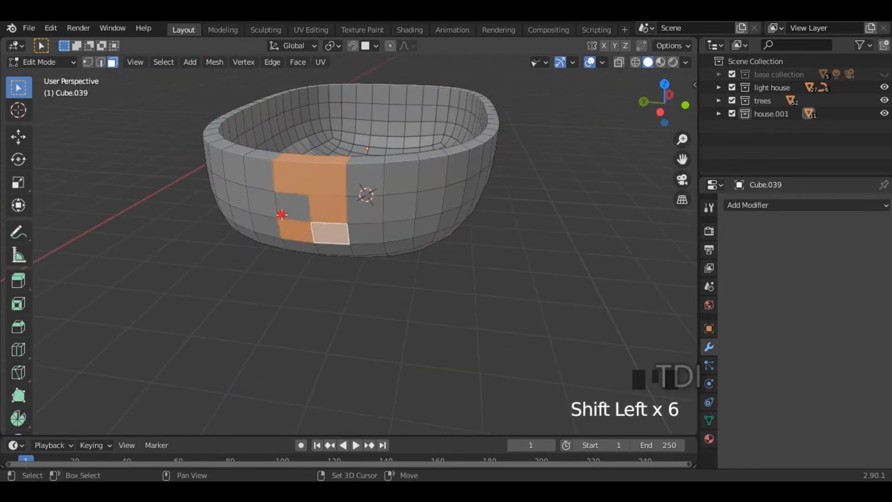
middle_click_drag(363, 191, 368, 147)
middle_click_drag(423, 204, 408, 173, "shift")
- Extend the face selection from the bow along the centre of the hull's underside
left_click(263, 144, "ctrl")
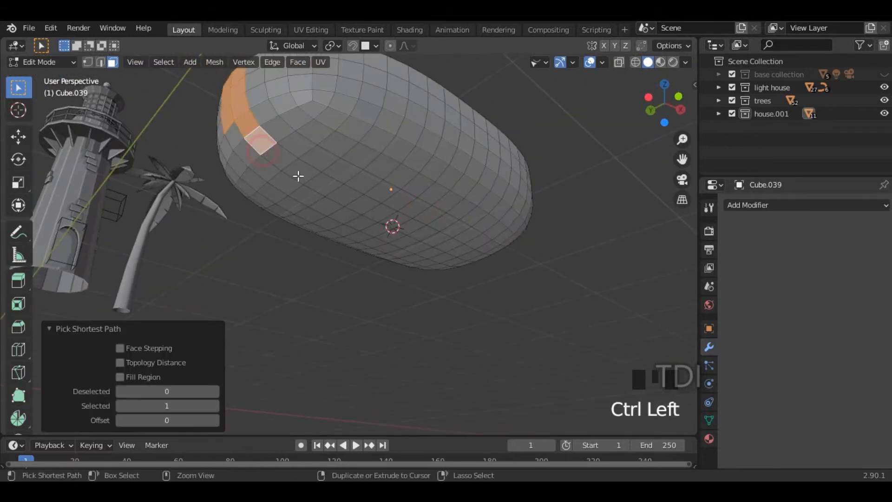
left_click(301, 171, "ctrl")
left_click(359, 210, "ctrl")
left_click(435, 238, "ctrl")
left_click(472, 259, "ctrl")
- Complete the two-face-wide strip selection along the underside and up the stern to the rim
middle_click_drag(486, 253, 446, 186)
left_click(363, 291, "shift")
left_click(394, 290, "shift")
left_click(359, 301, "ctrl")
left_click(412, 233, "ctrl")
left_click(281, 203, "ctrl")
middle_click_drag(281, 203, 335, 157)
left_click(321, 120, "shift")
middle_click_drag(407, 136, 411, 223)
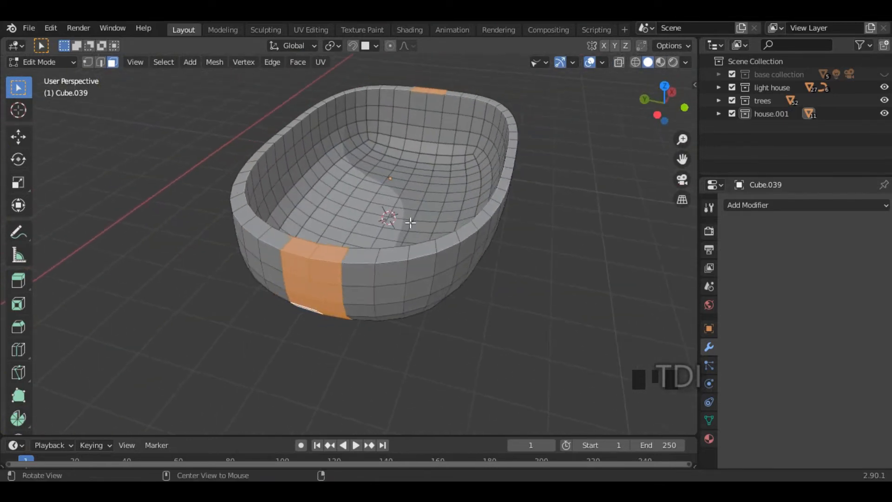
- Inset the selected strip by about 0.01 m and scale it along Y to about 0.752
key("i")
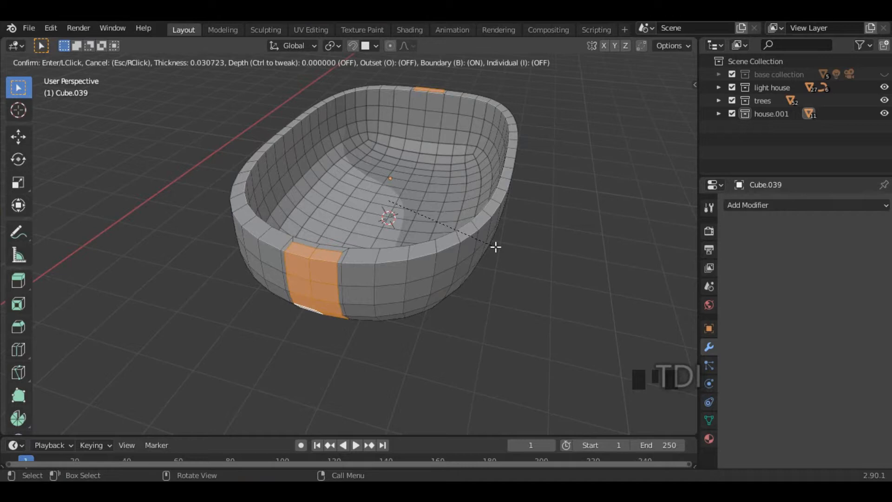
left_click(497, 249)
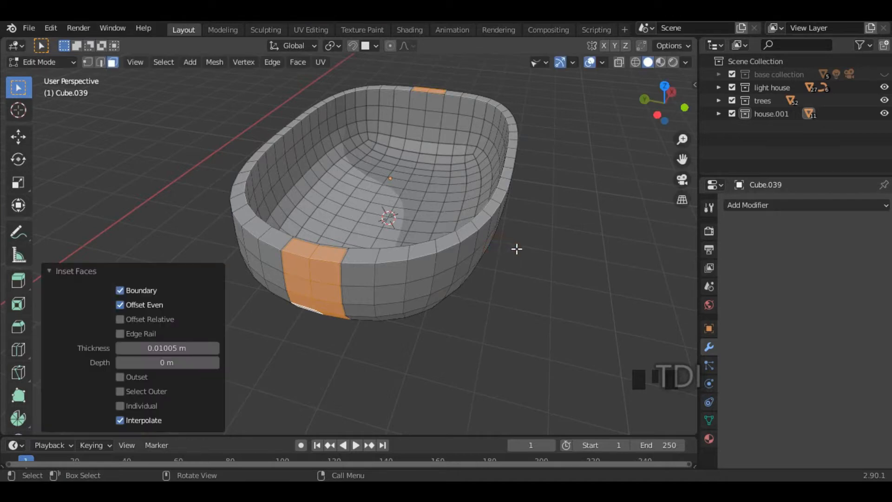
key("s")
key("x")
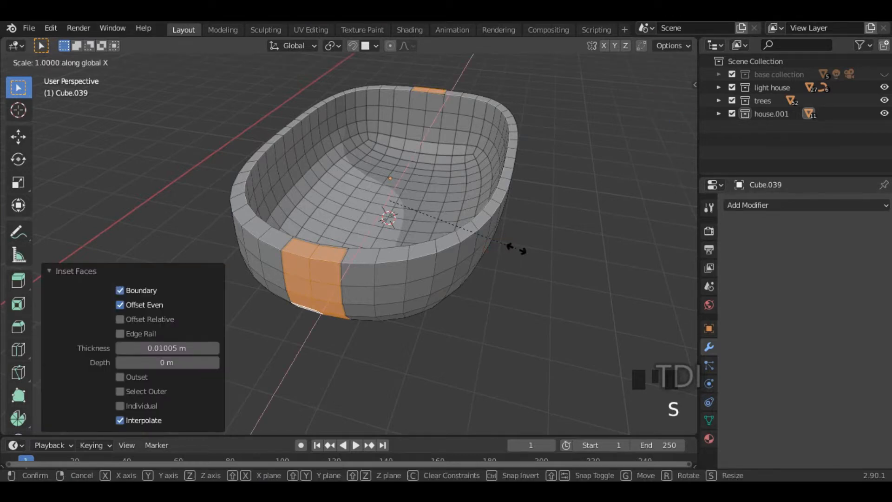
key("y")
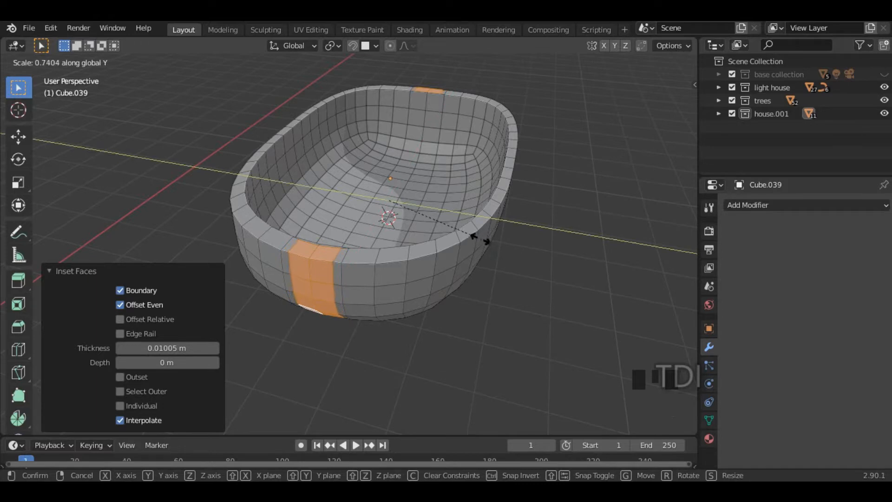
left_click(483, 243)
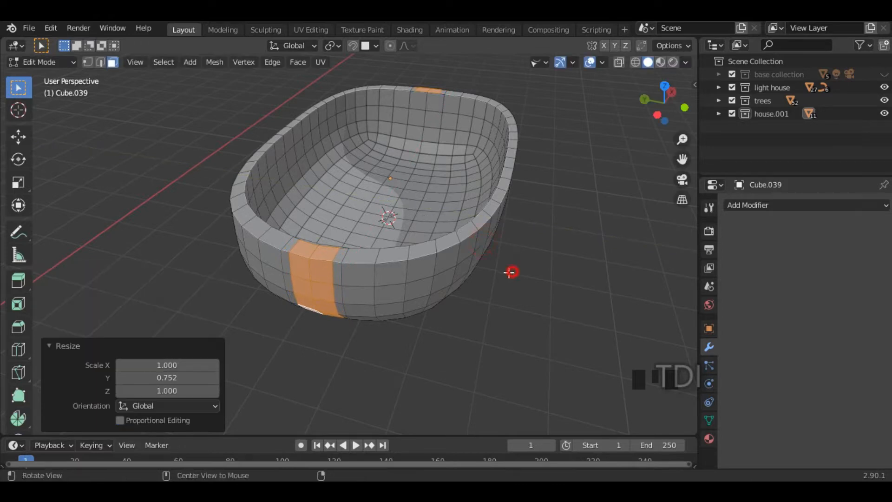
middle_click_drag(512, 269, 492, 261)
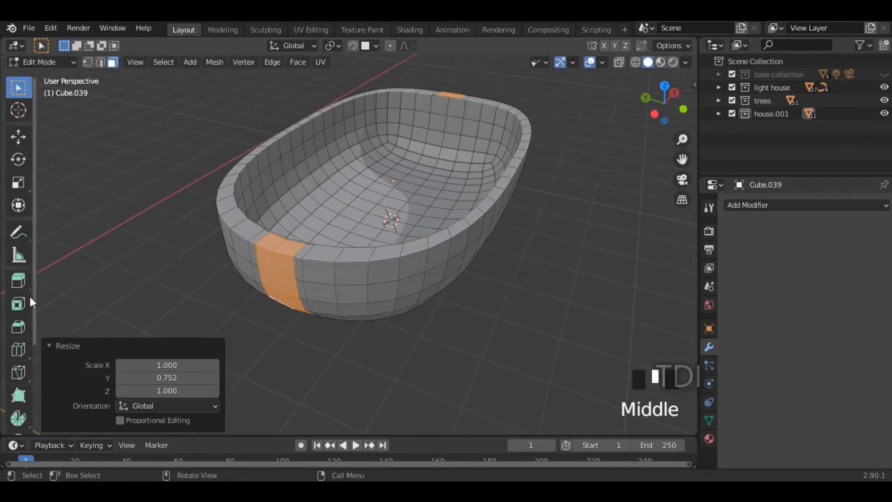
- Extrude the selected keel strip outward with Extrude Along Normals
left_click(21, 280)
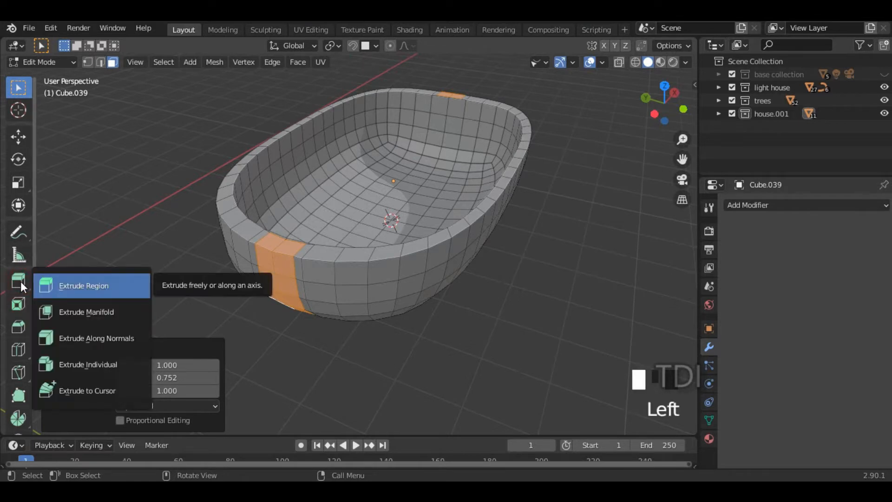
left_click(111, 344)
middle_click_drag(447, 292, 399, 274)
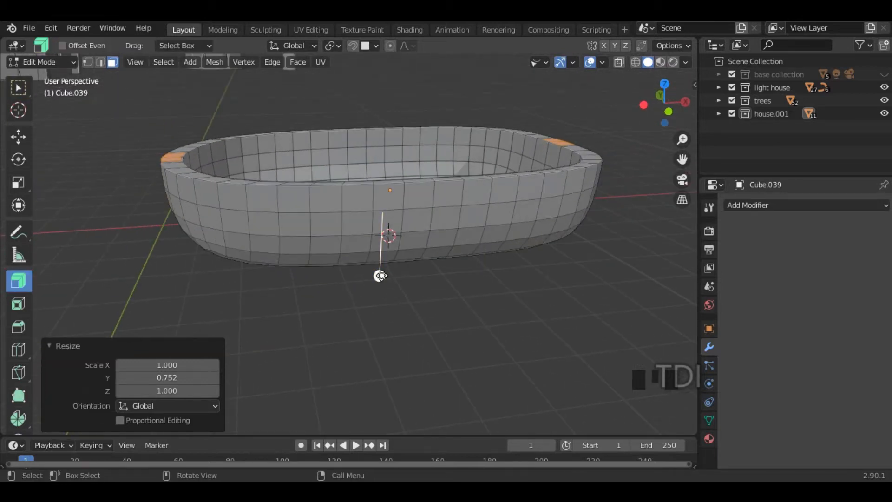
left_click_drag(380, 276, 383, 272)
middle_click_drag(333, 293, 285, 255)
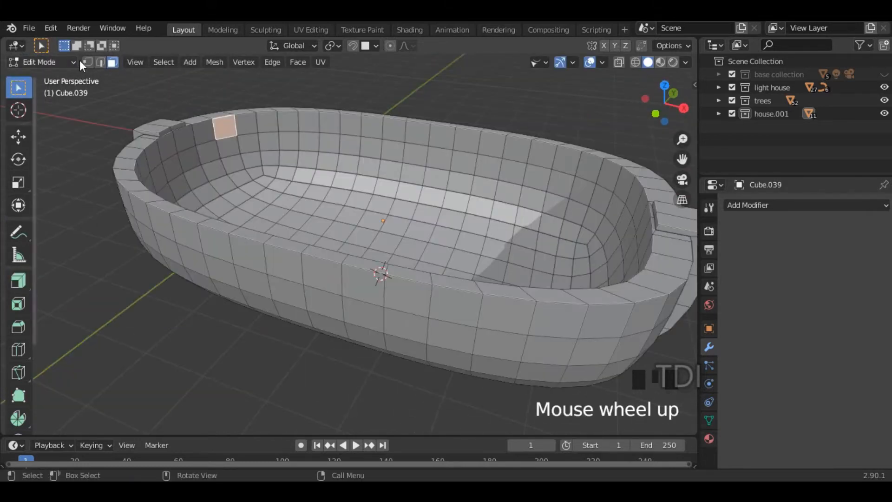
- Switch to edge selection and select edges on the hull's inner wall, one face below the rim, along one side near the bow
left_click(102, 63)
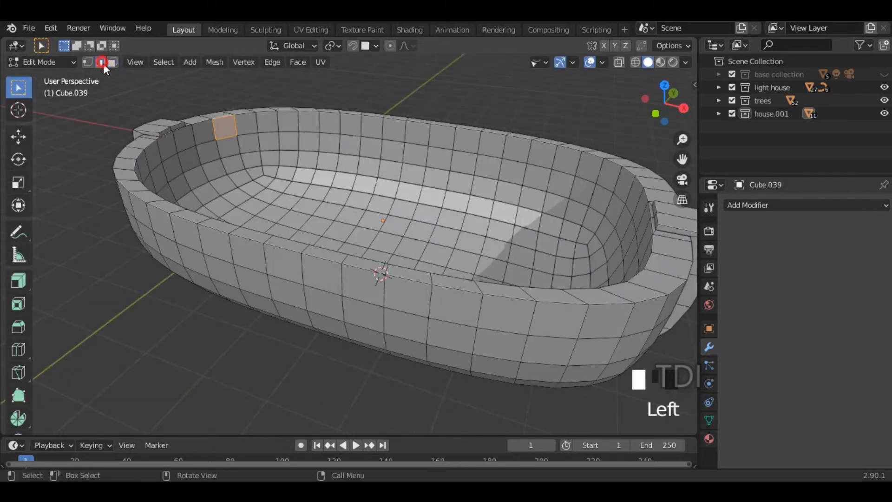
middle_click_drag(307, 172, 242, 162)
key("KP_7")
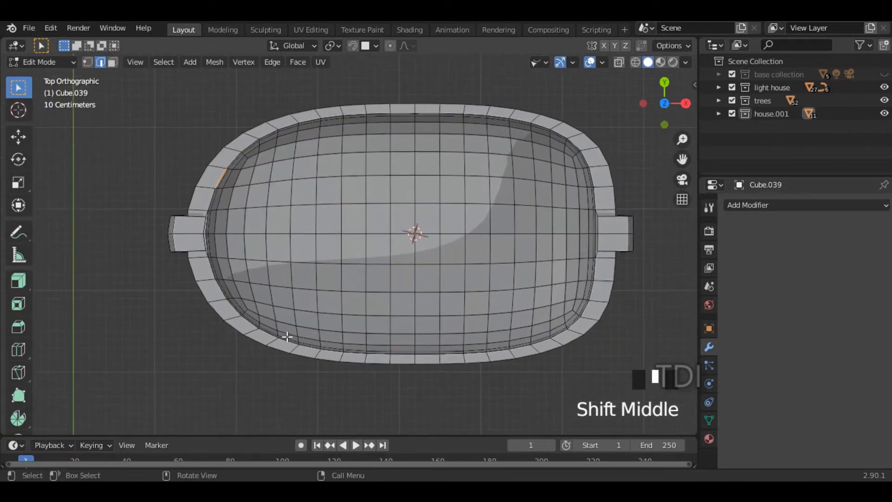
middle_click_drag(325, 142, 321, 95)
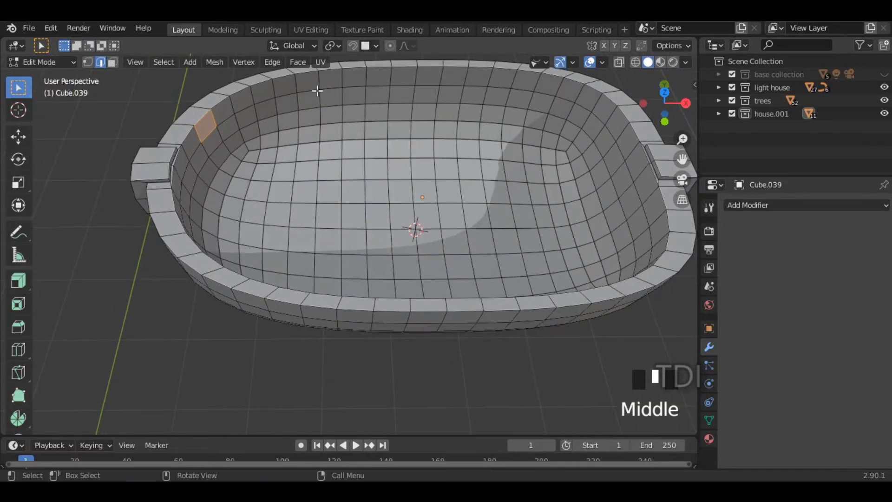
left_click(317, 88)
left_click(251, 109, "shift")
middle_click_drag(335, 115, 294, 110)
left_click(321, 88, "shift")
left_click(262, 105, "ctrl")
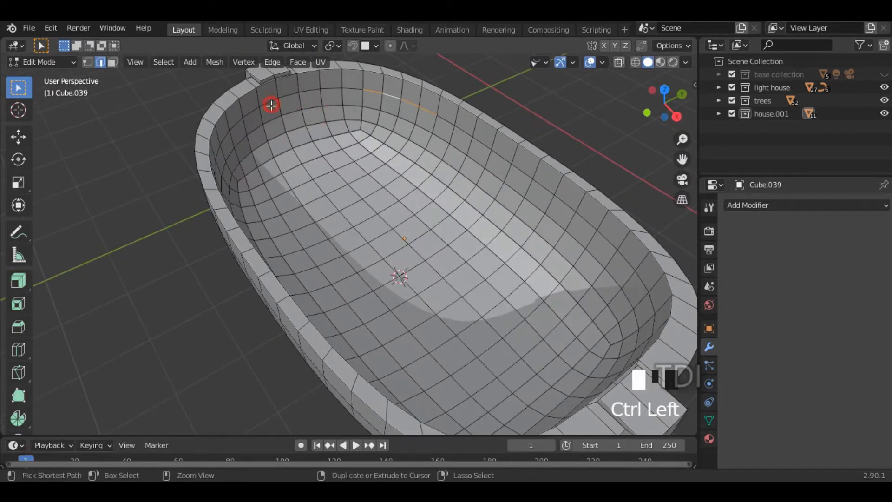
- Extend the inner-wall edge selection around the bow to the matching point on the opposite side
middle_click_drag(242, 125, 303, 114)
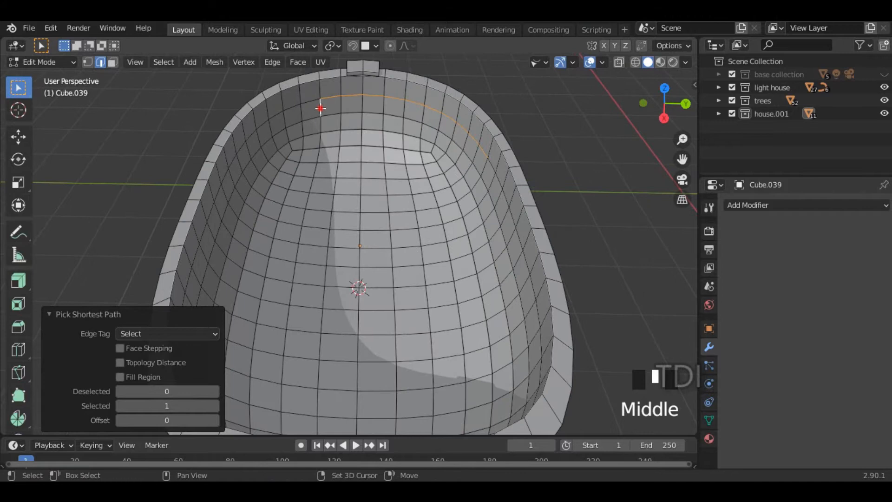
left_click(321, 110, "shift")
left_click(308, 99, "ctrl")
left_click(262, 126, "ctrl")
middle_click_drag(262, 126, 319, 105)
left_click(325, 109, "ctrl")
left_click(300, 119, "ctrl")
middle_click_drag(319, 140, 414, 100)
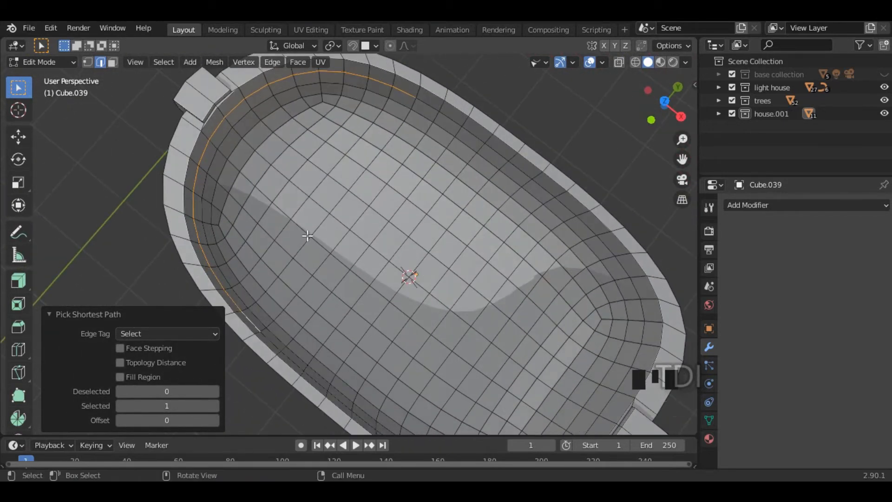
left_click(250, 322, "shift")
- Fill the selected edges with a face to form a flat seat inside the bow
middle_click_drag(250, 322, 349, 223)
key("f")
middle_click_drag(367, 169, 441, 182)
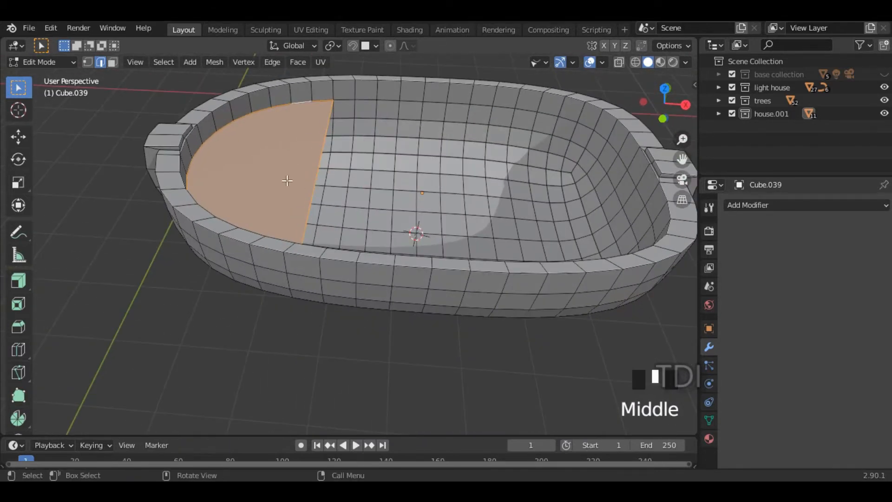
middle_click_drag(407, 217, 349, 192)
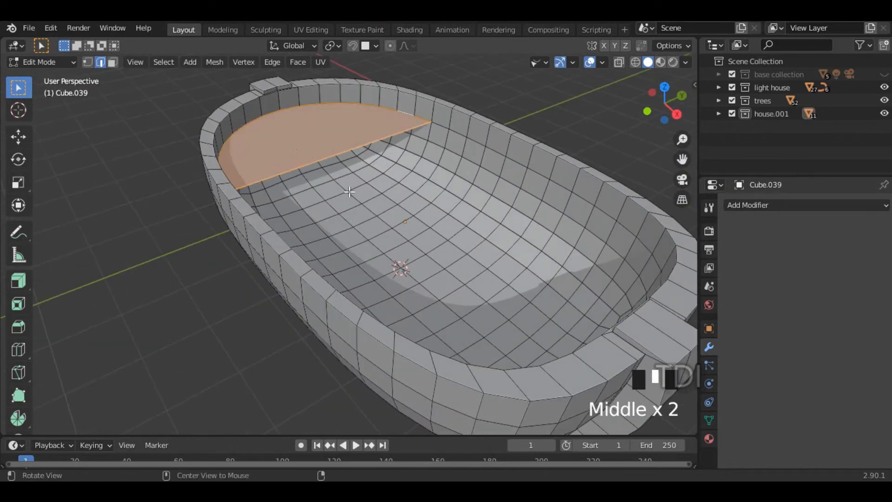
- Select the inner-hull edges running beneath the bow seat's front edge from one side wall to the other
middle_click_drag(332, 150, 418, 170)
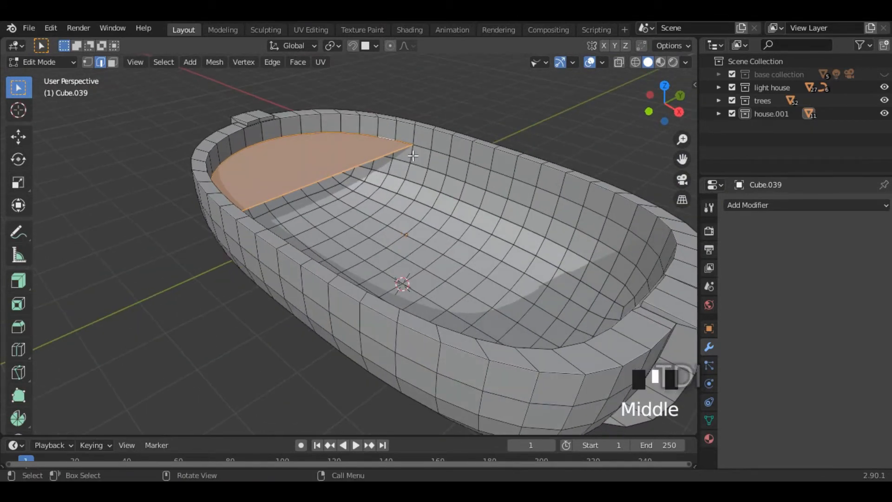
left_click(413, 156)
left_click(411, 170)
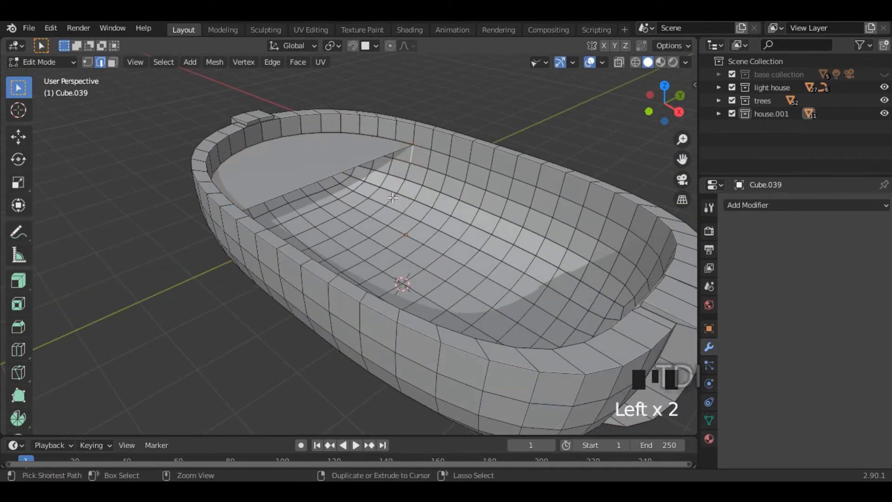
left_click(399, 163, "ctrl")
left_click(399, 162, "ctrl")
middle_click_drag(399, 162, 219, 176)
left_click(251, 163, "ctrl")
left_click(251, 163, "ctrl")
- Add the bow seat's straight front edge to the selection and fill a face closing the seat's front down to the hull
scroll(318, 189, "up", 3)
middle_click_drag(318, 189, 471, 161)
left_click(332, 167, "shift")
key("f")
middle_click_drag(404, 166, 462, 160)
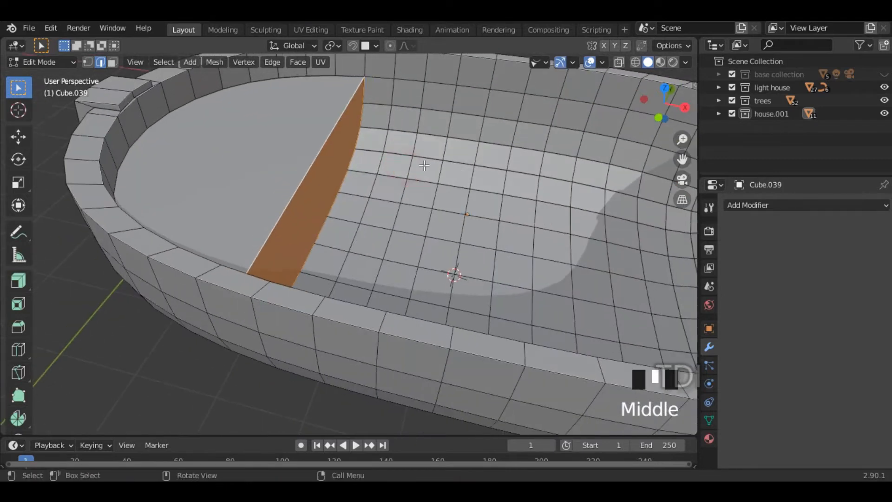
- Switch to face selection and select two adjacent top-row inner-wall faces on each side, just behind the bow seat
scroll(418, 167, "down", 4)
middle_click_drag(372, 167, 446, 170)
key("3")
left_click(262, 145)
left_click(274, 136, "shift")
middle_click_drag(285, 186, 102, 168)
left_click(424, 150, "shift")
left_click(407, 140, "shift")
- Bridge the selected side-wall faces with Bridge Edge Loops to form a bench across the hull
middle_click_drag(378, 180, 372, 211)
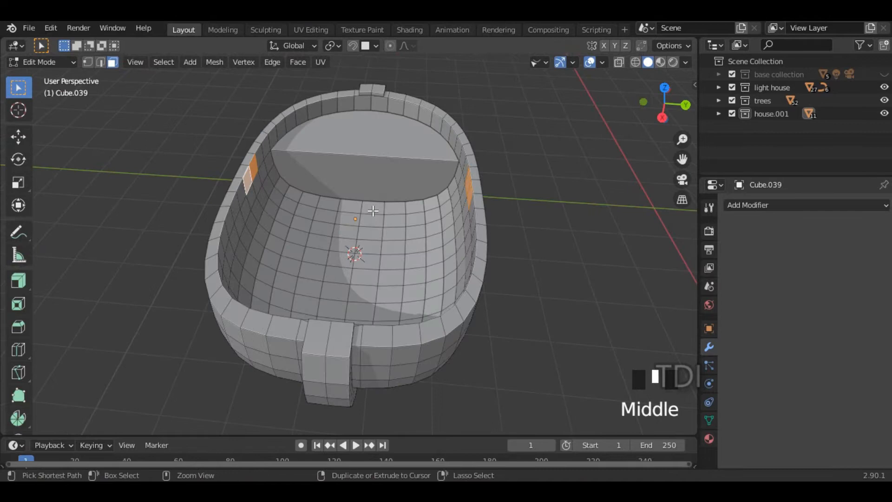
key("ctrl+e")
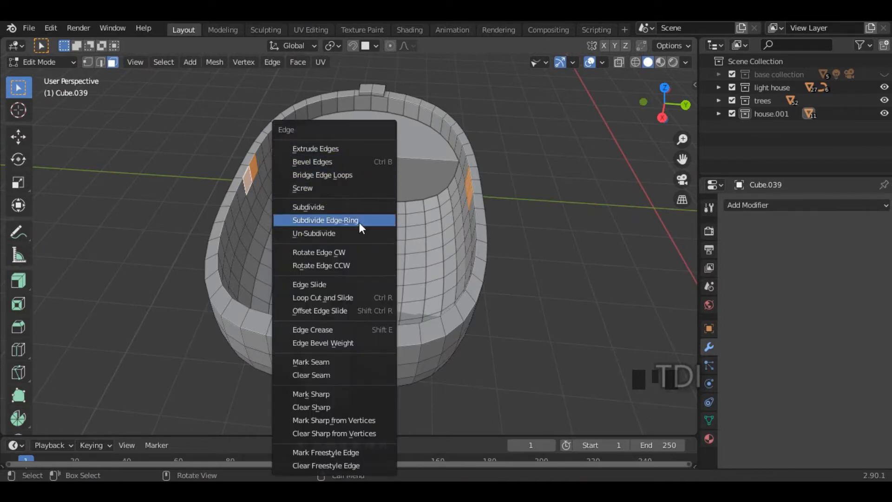
left_click(352, 174)
middle_click_drag(311, 195, 493, 201)
key("Tab")
middle_click_drag(433, 205, 388, 160)
key("Tab")
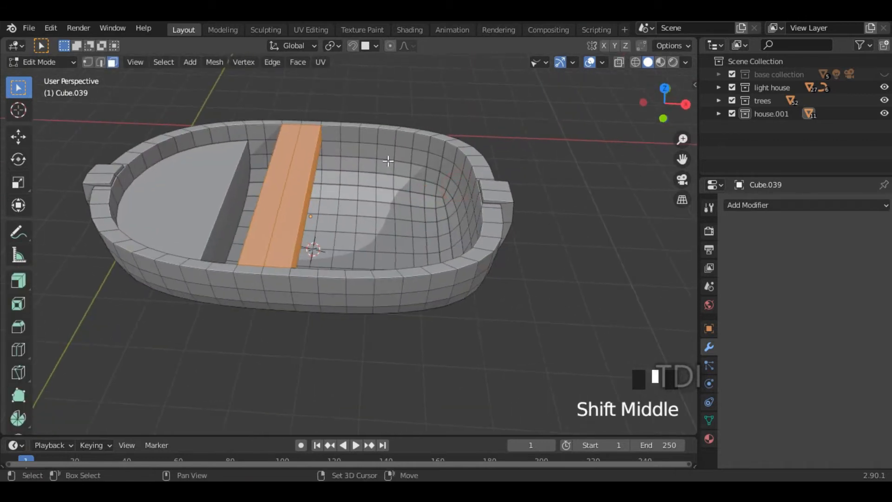
- Select two adjacent top-row inner-wall faces on each side, between the bench and the stern
left_click(388, 139)
left_click(404, 139, "shift")
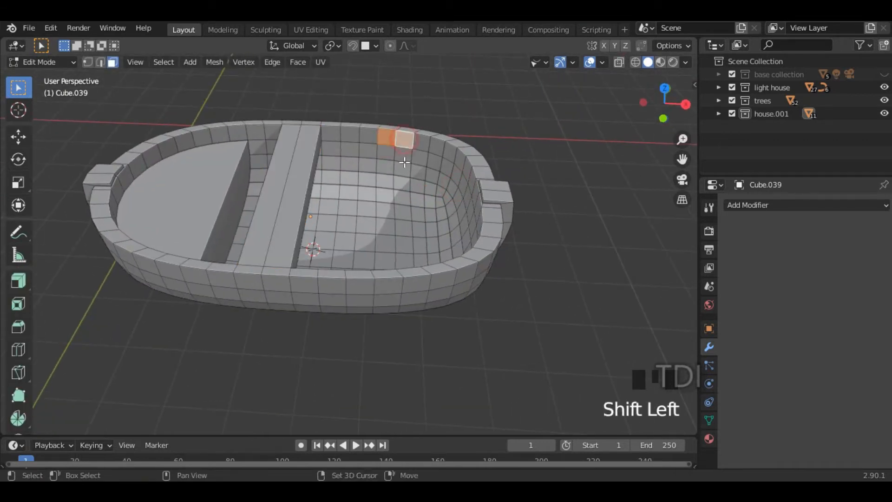
middle_click_drag(417, 240, 337, 142)
left_click(286, 130, "shift")
left_click(305, 124, "shift")
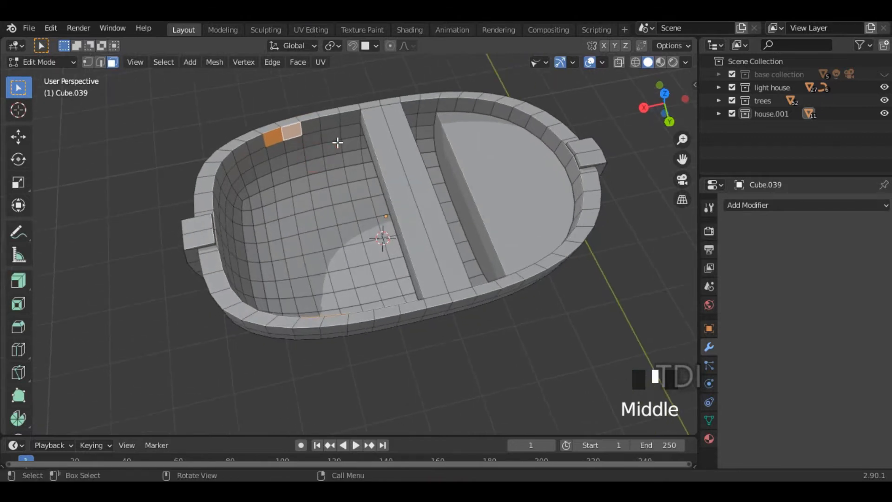
- Bridge the selected faces with Bridge Edge Loops to form a second bench nearer the stern
key("ctrl+e")
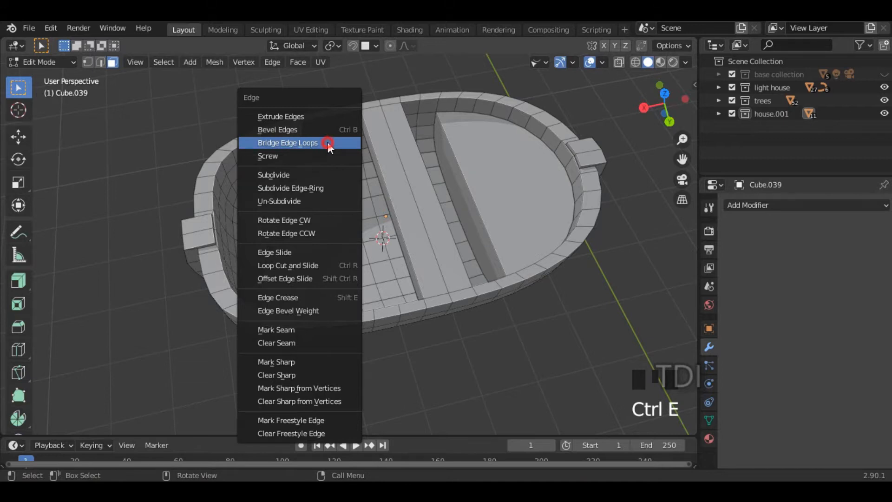
left_click(298, 143)
middle_click_drag(297, 142, 397, 177)
key("Tab")
middle_click_drag(364, 205, 386, 264)
key("Tab")
left_click(305, 255)
left_click(285, 263, "shift")
left_click(278, 239, "shift")
left_click(300, 237, "shift")
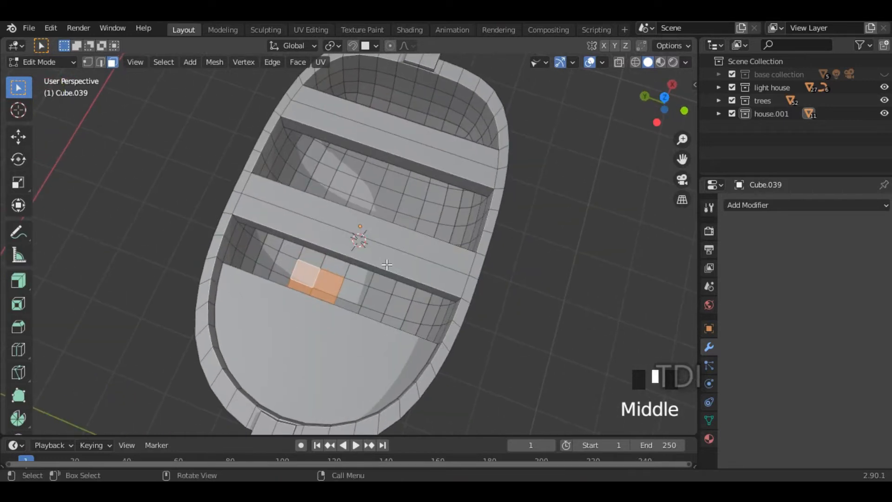
- In top view, select the two-by-two block of central floor faces between the bow seat and the first bench
key("KP_7")
left_click(297, 262)
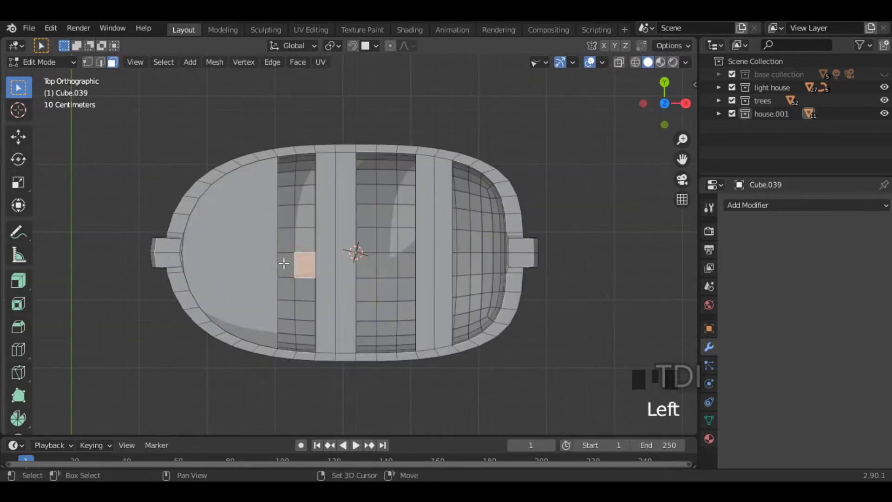
left_click(285, 264, "shift")
left_click(286, 244, "shift")
left_click(305, 237, "shift")
left_click(290, 241, "shift")
middle_click_drag(290, 240, 404, 261)
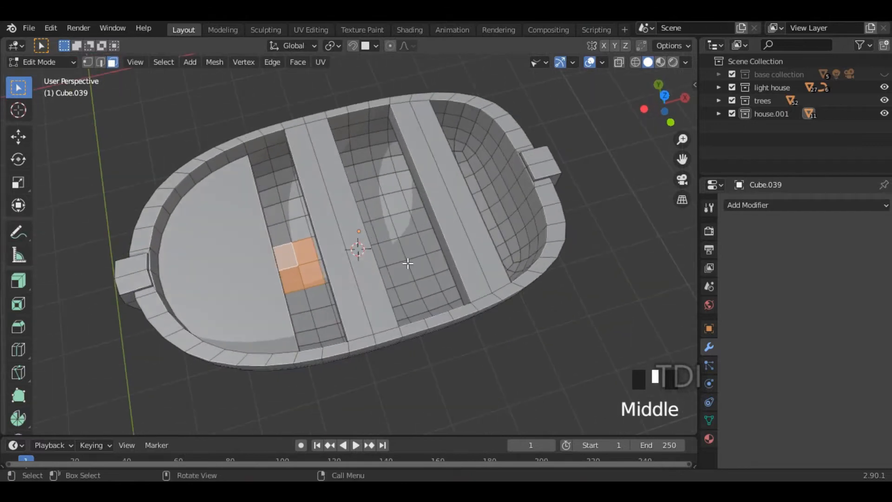
- Inset the four selected floor faces by about 0.05 m
key("i")
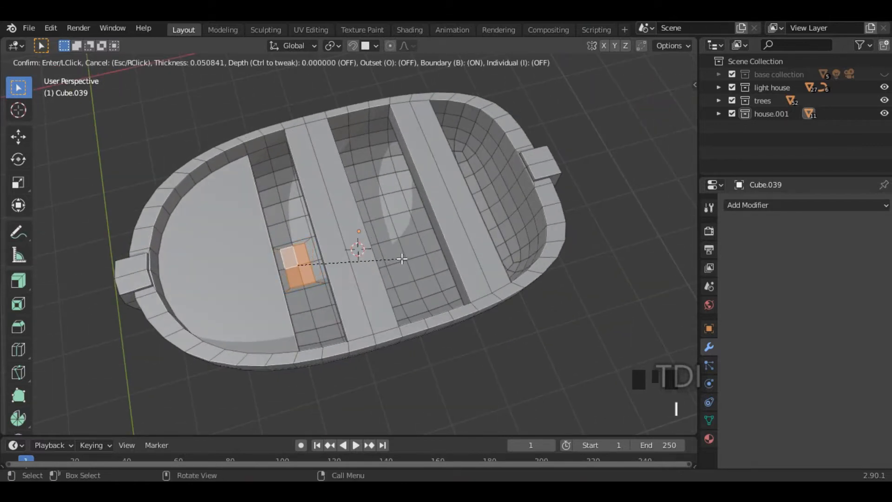
left_click(403, 259)
scroll(318, 288, "up", 3)
middle_click_drag(321, 285, 379, 239, "shift")
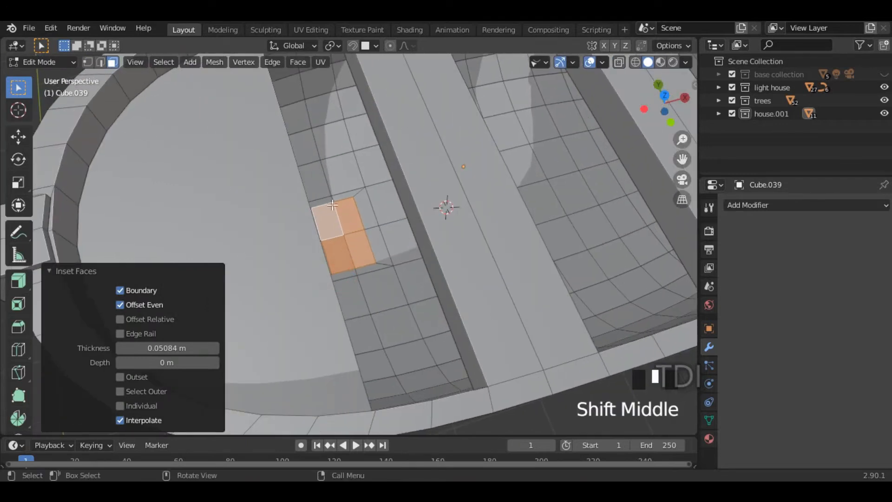
- In wireframe top view, select the inset's four corner vertices and scale them inward along Y
key("KP_7")
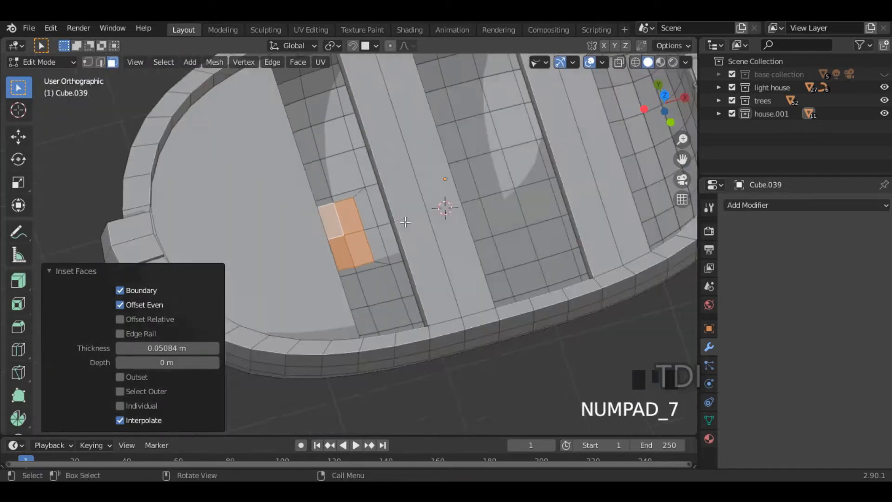
scroll(389, 247, "up", 4)
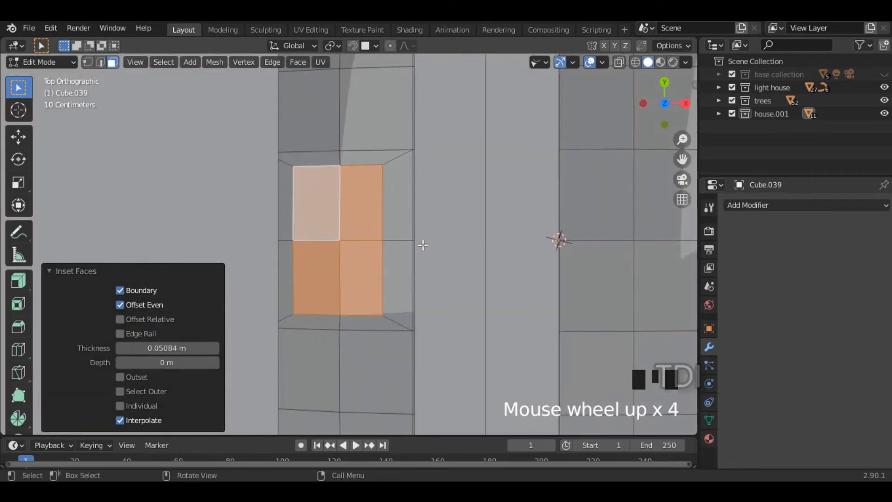
key("z")
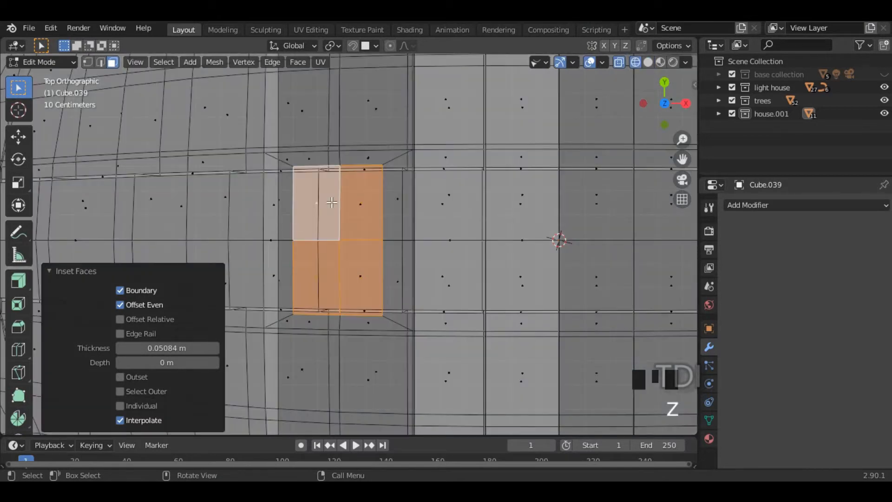
left_click(88, 62)
left_click(64, 269)
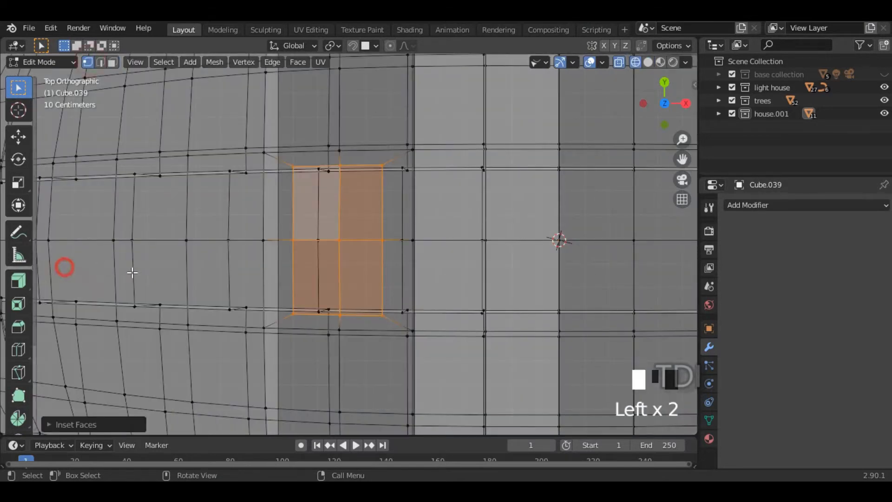
left_click(292, 169)
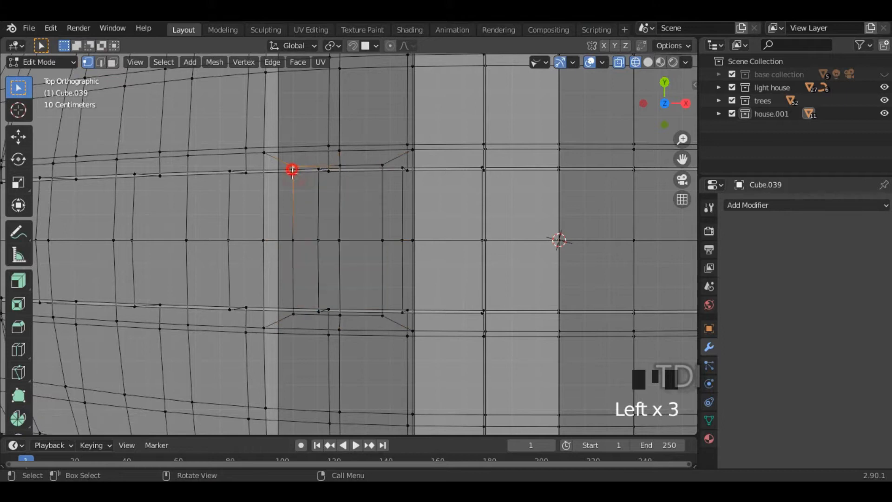
left_click(379, 316, "shift")
left_click(382, 316, "shift")
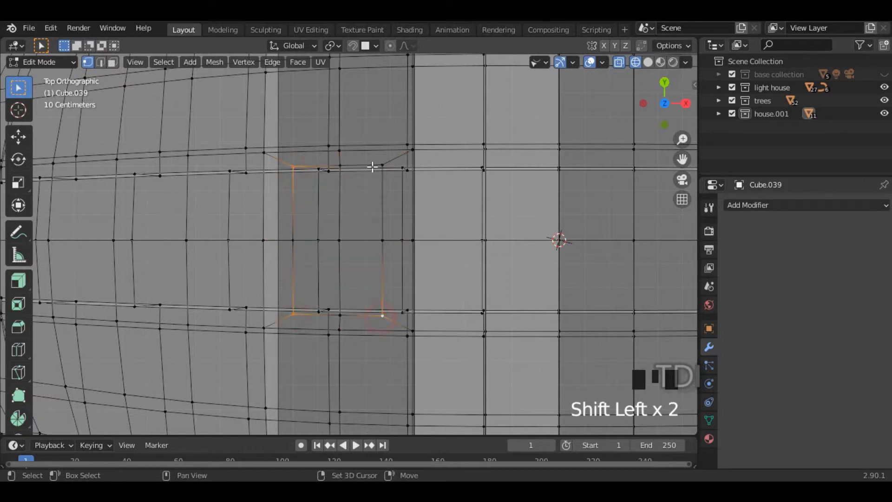
key("s")
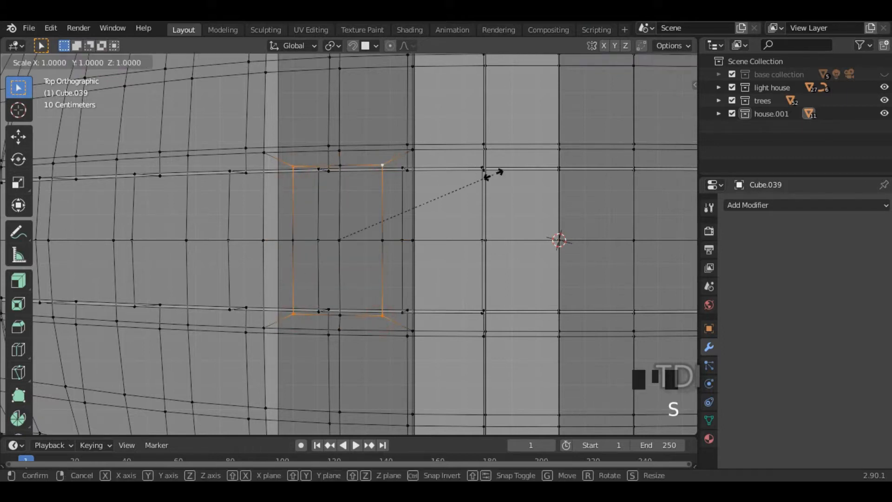
key("x")
key("y")
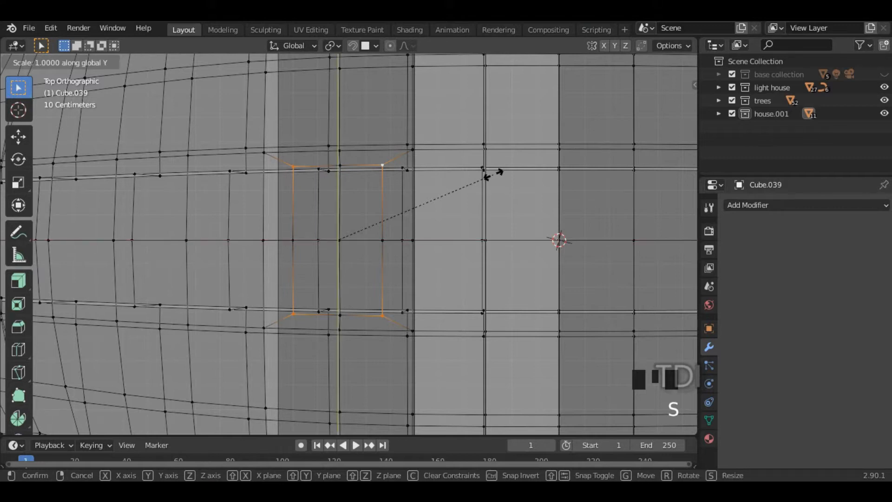
left_click(432, 204)
- Scale the inset's two vertices midway between the corners along Y to start rounding the outline into an octagon
left_click(340, 166, "shift")
left_click(341, 313, "shift")
key("s")
key("y")
left_click(433, 247)
left_click(338, 194)
left_click(342, 298, "shift")
key("s")
key("y")
left_click(442, 262)
- Select the inset's four corner vertices and scale them inward along X
left_click(294, 210)
left_click(293, 273, "shift")
left_click(383, 239)
left_click(294, 211)
left_click(293, 273, "shift")
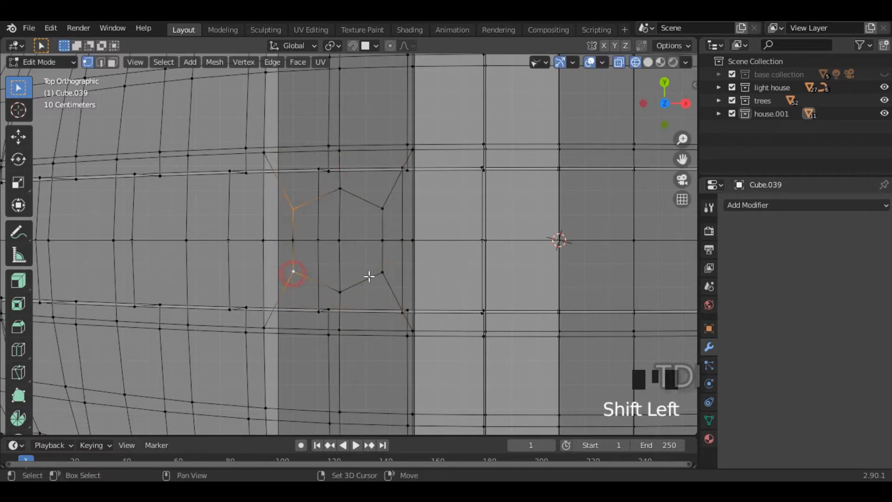
left_click(382, 272, "shift")
left_click(382, 208, "shift")
key("s")
key("x")
left_click(464, 240)
- Scale the octagon's two end vertices along Y to even out its outline, and return to solid shading
left_click(340, 188)
left_click(340, 292, "shift")
key("s")
key("y")
left_click(441, 235)
key("z")
left_click(537, 267)
mouse_move(508, 288)
middle_mouse_down()
mouse_move(490, 249)
mouse_move(497, 195)
mouse_move(513, 228)
middle_mouse_up()
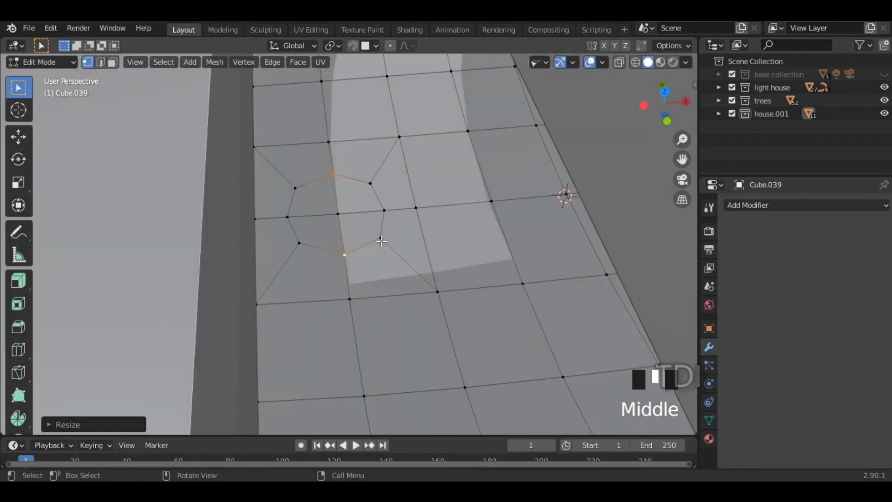
- Select all vertices of the octagon on the hull floor and extrude it upward into a post
left_click(368, 242)
left_click_drag(281, 175, 336, 247)
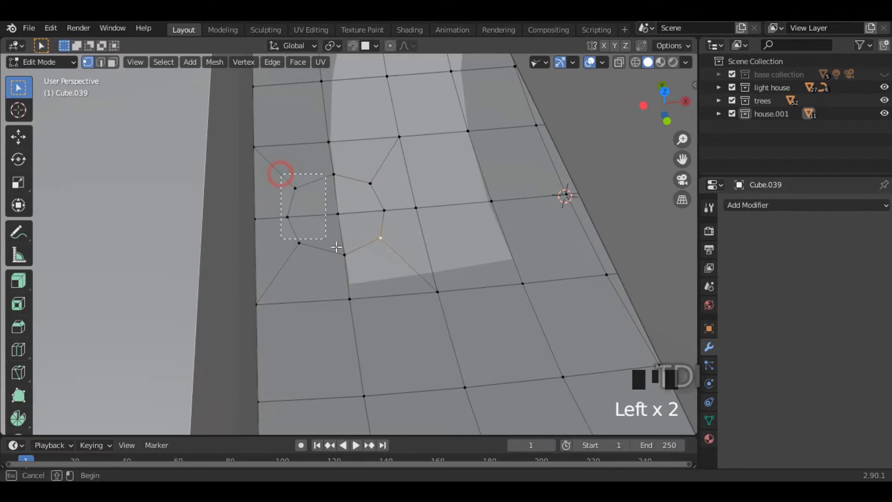
left_click_drag(394, 262, 396, 264)
mouse_move(439, 239)
middle_mouse_down()
mouse_move(409, 255)
mouse_move(438, 253)
middle_mouse_up()
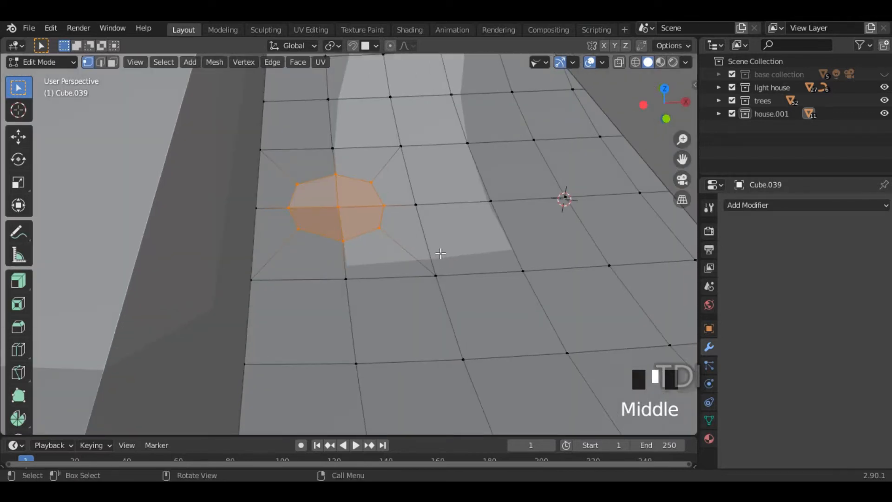
key("e")
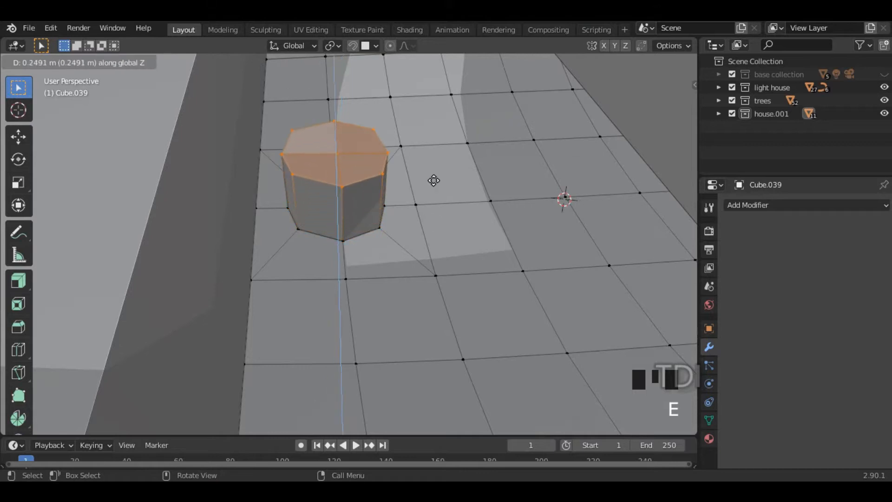
left_click(434, 133)
- Move the post's selected top faces upward to make the post taller
scroll(436, 193, "down", 4)
middle_click_drag(435, 193, 454, 231)
key("g")
left_click(464, 185)
- Flatten the post's top by scaling its vertices to 0 along Z in wireframe front view
scroll(454, 231, "up", 3)
middle_click_drag(381, 177, 397, 212, "shift")
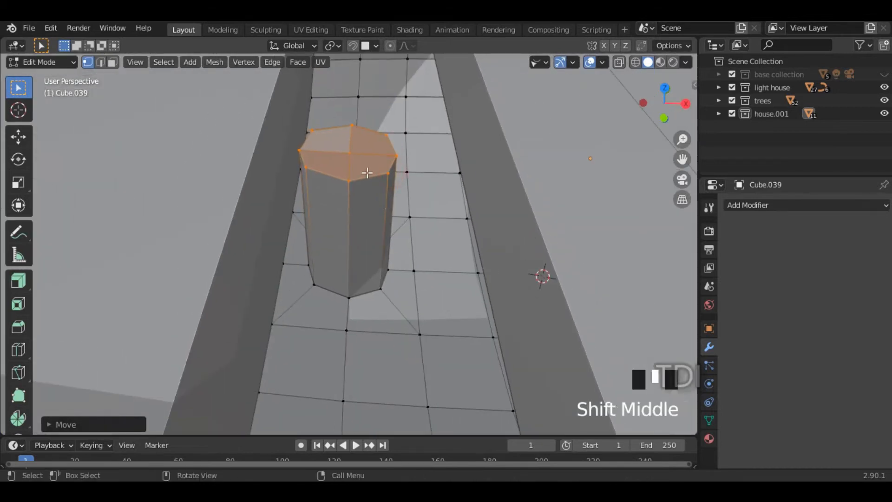
scroll(368, 172, "up", 3)
middle_click_drag(374, 158, 437, 262, "shift")
key("KP_1")
key("z")
scroll(401, 172, "up", 5)
middle_click_drag(451, 164, 448, 204, "shift")
key("s")
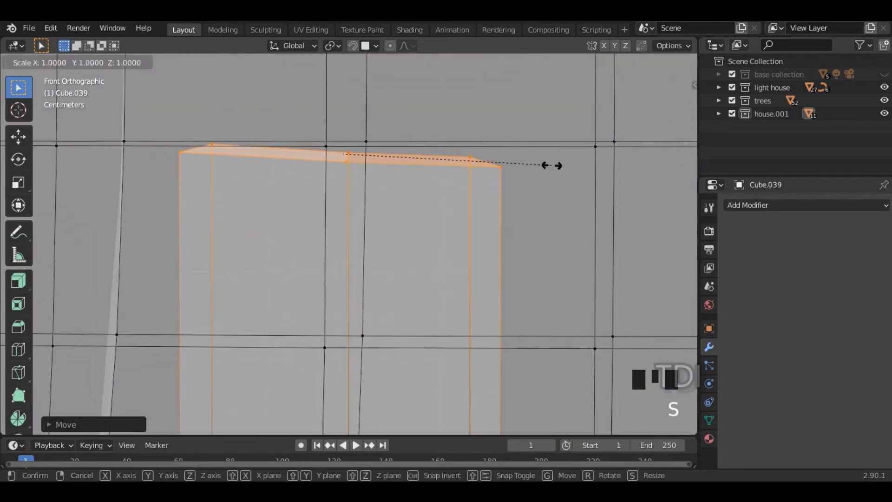
key("z")
key("0")
key("Return")
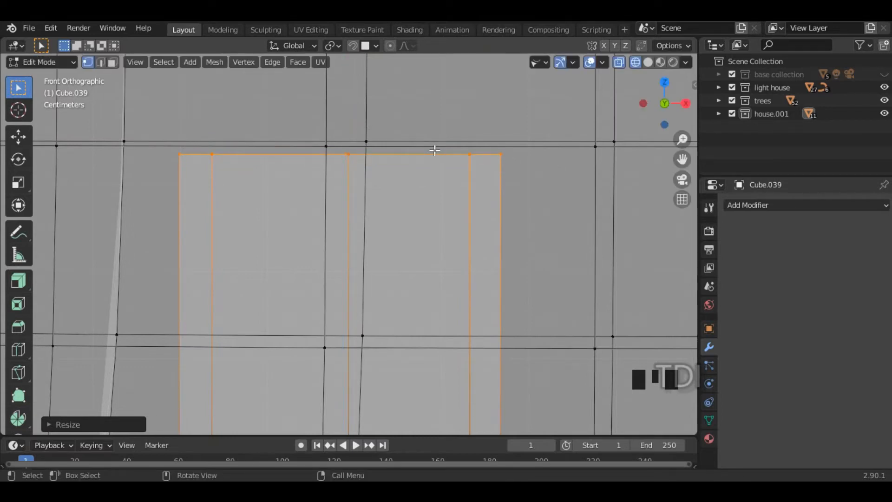
key("z")
- Inset the flattened top faces of the post to leave a rim around its edge
middle_click_drag(437, 194, 444, 249)
scroll(433, 223, "down", 4)
middle_click_drag(418, 306, 413, 283)
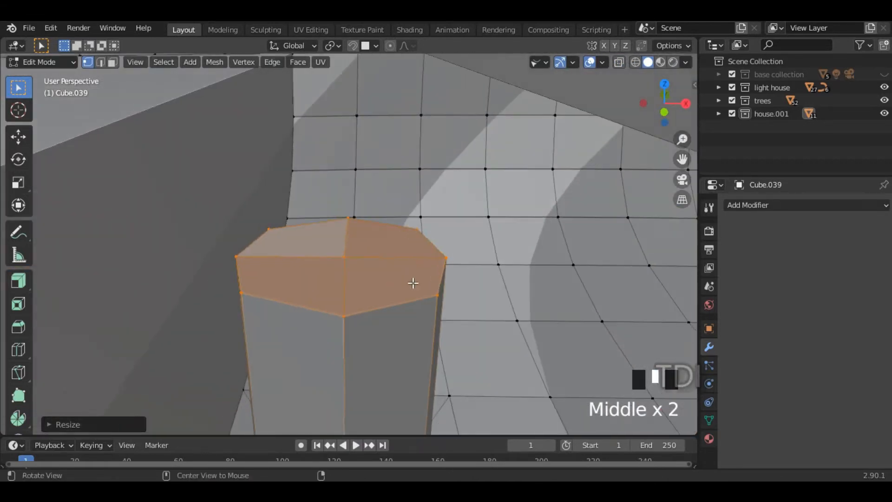
key("i")
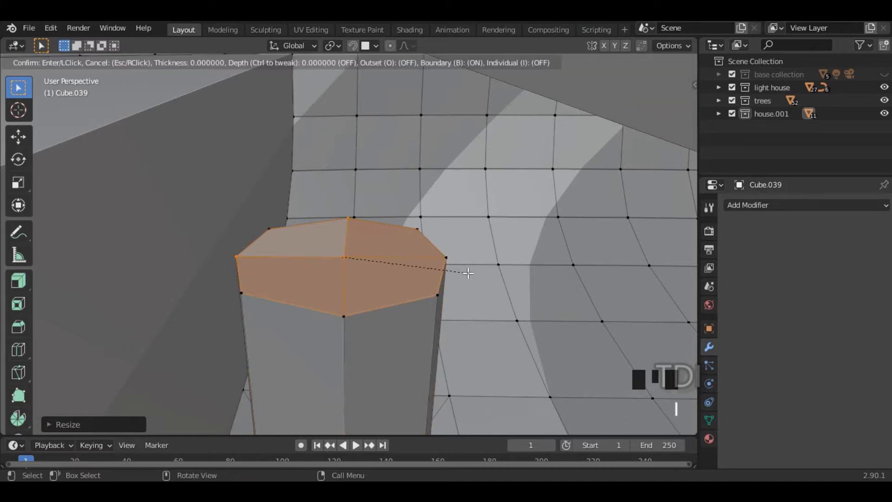
left_click(439, 266)
- Scale the inset faces on top of the post narrower along global Y
middle_click_drag(439, 265, 548, 315)
key("s")
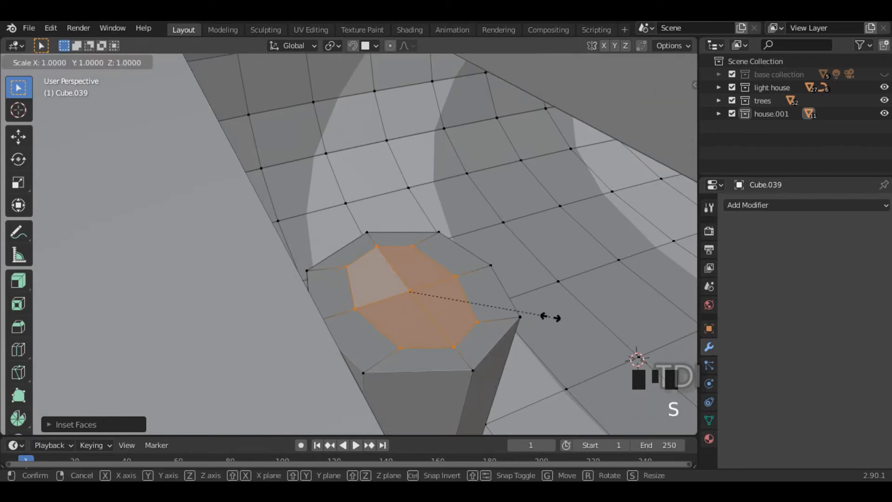
key("x")
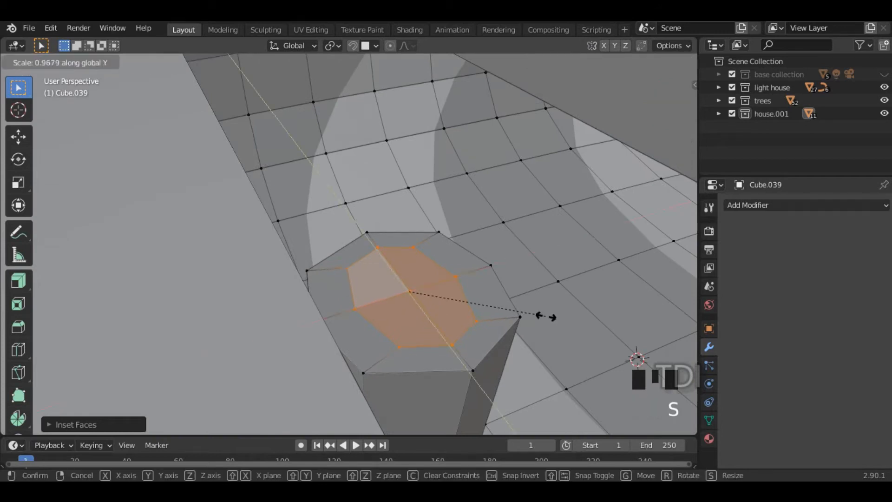
left_click(510, 303)
middle_click_drag(509, 303, 428, 285)
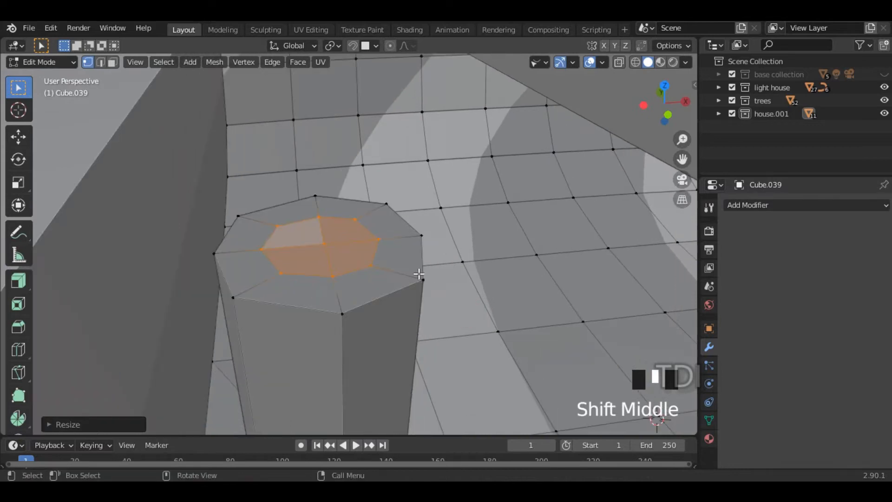
- Extrude the inset faces on top of the post upward along global Z by about 0.21 m
key("e")
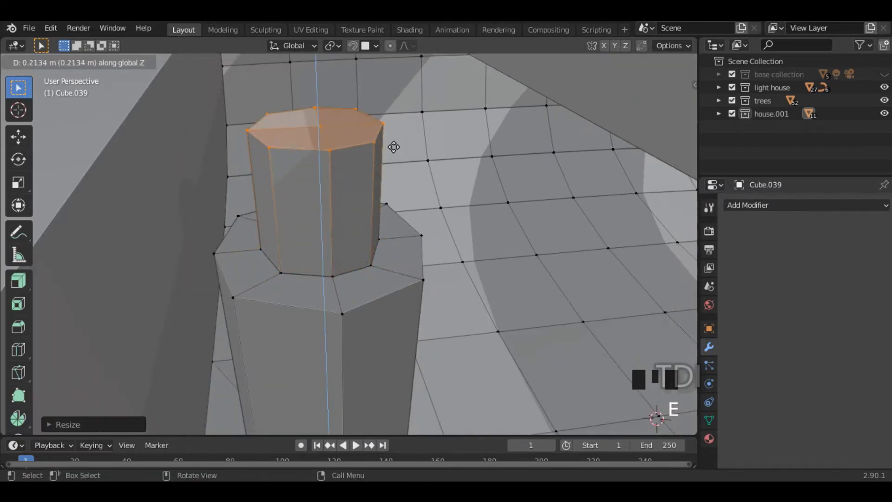
left_click(392, 145)
scroll(369, 183, "down", 5)
scroll(369, 183, "down", 3)
middle_click_drag(369, 183, 430, 251)
- Raise the extruded top faces along global Z until the post becomes a tall mast standing well above the hull
key("g")
key("z")
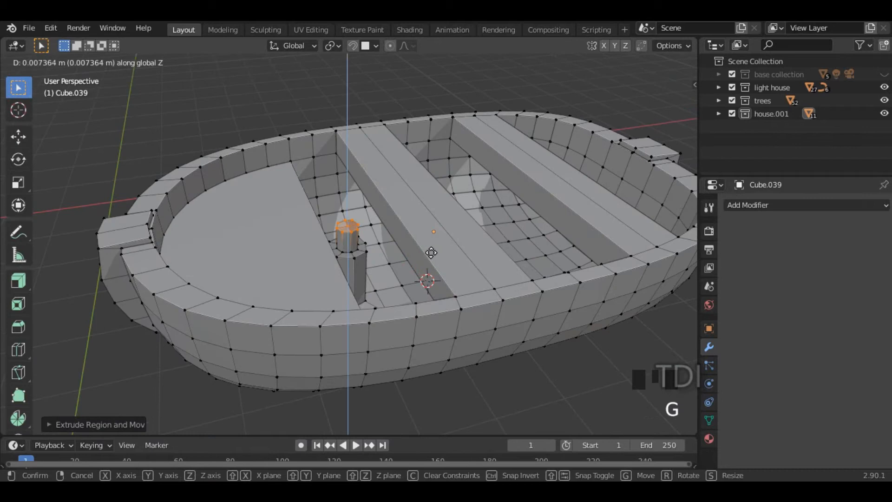
left_click(409, 122)
scroll(409, 122, "down", 4)
middle_click_drag(420, 199, 421, 221, "shift")
key("g")
key("z")
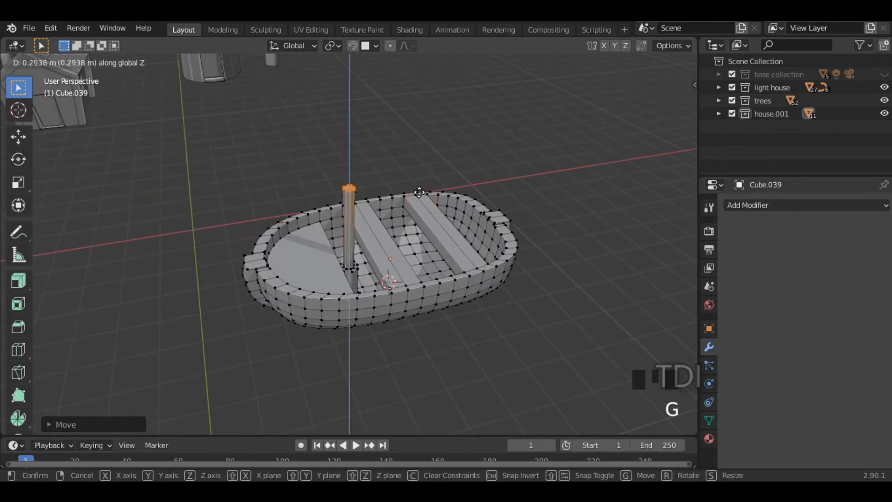
left_click(418, 103)
- Scale the mast's top faces down to about 0.2 to taper the mast to a tip, and return to Object Mode
key("s")
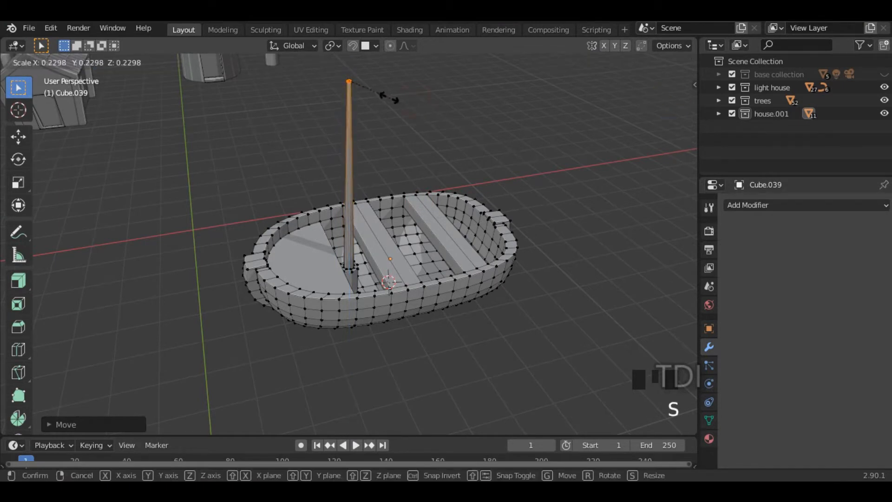
left_click(383, 94)
key("Tab")
middle_click_drag(413, 116, 484, 117)
left_click(482, 200)
middle_click_drag(482, 200, 434, 186)
left_click(352, 159)
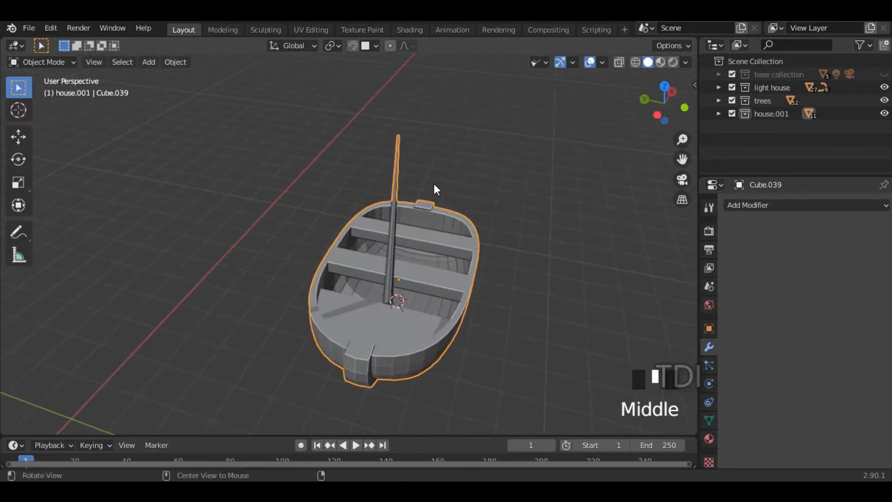
- Place the 3D cursor on the mast just below its tip and add a cylinder mesh there
right_click(397, 150, "shift")
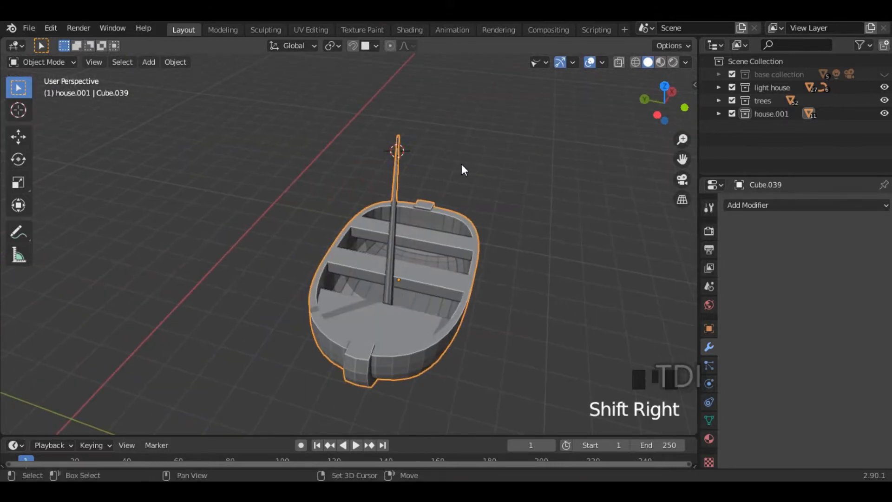
key("shift+a")
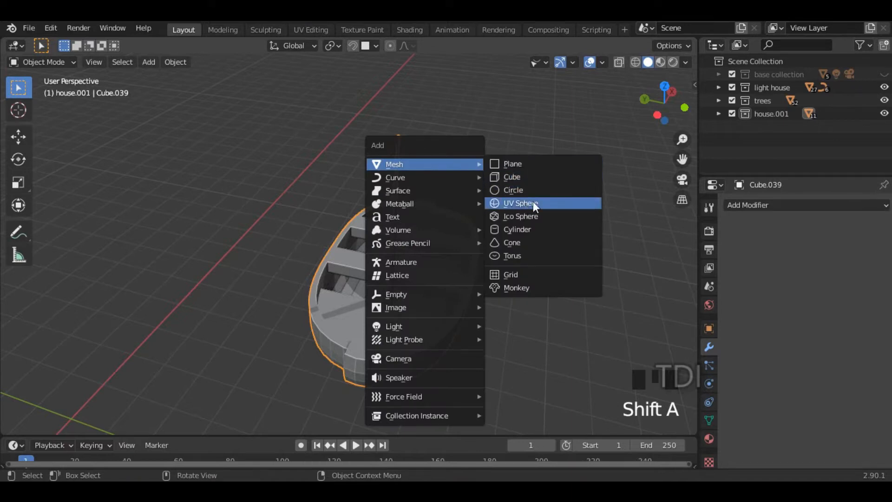
left_click(518, 229)
middle_click_drag(491, 186, 384, 231, "shift")
- Rotate the new cylinder 90° about the global X axis so it lies horizontally across the boat
type("r")
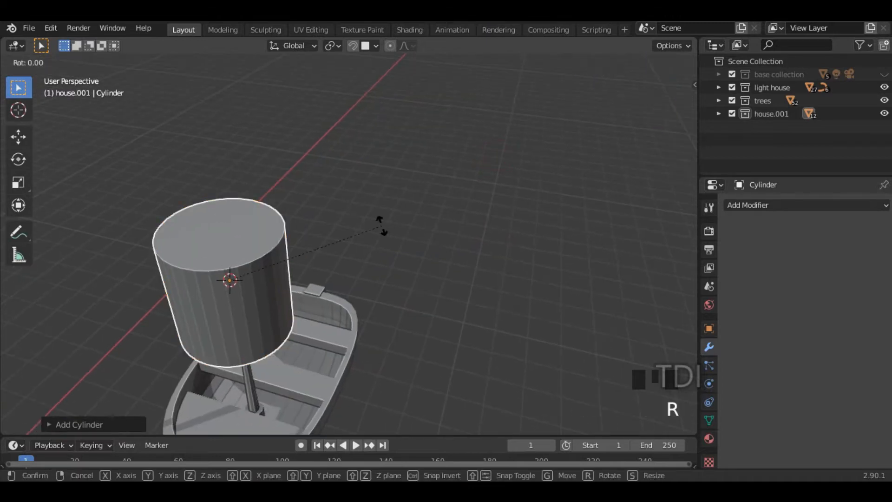
type("x90")
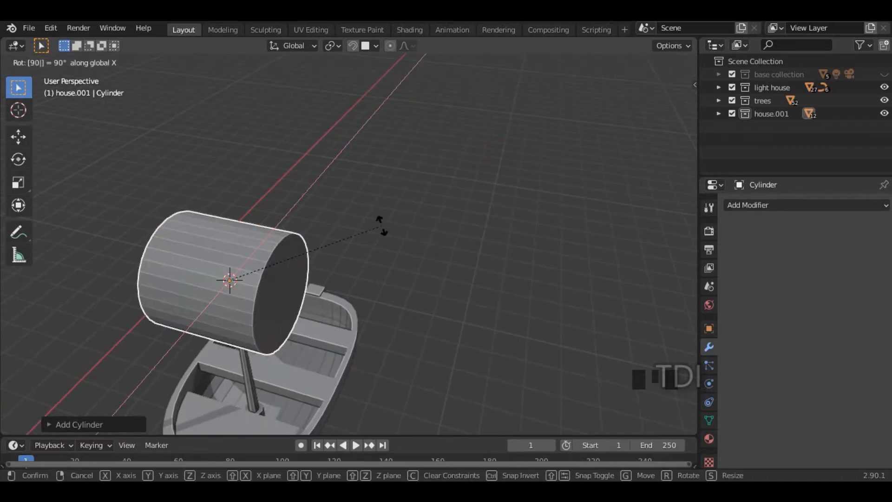
key("Return")
scroll(381, 225, "down", 4)
middle_click_drag(382, 225, 480, 321)
scroll(508, 304, "up", 4)
- Scale the cylinder down uniformly until it is only slightly thicker than the mast
key("s")
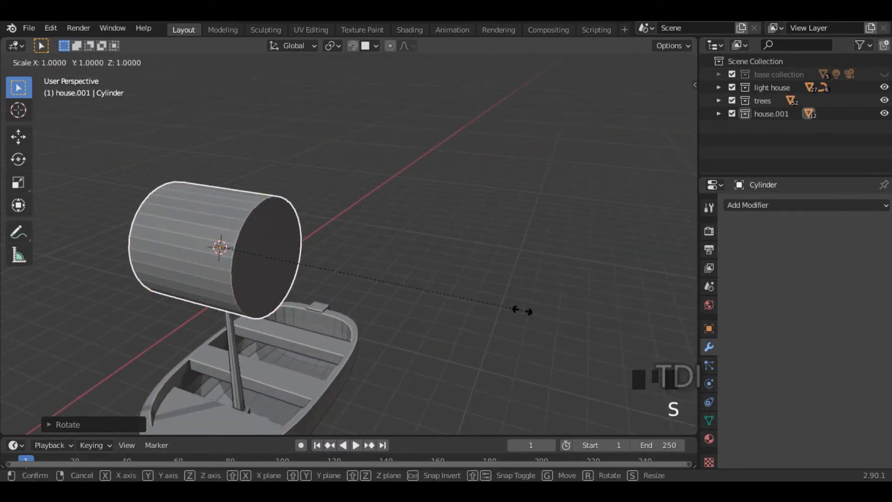
left_click(237, 250)
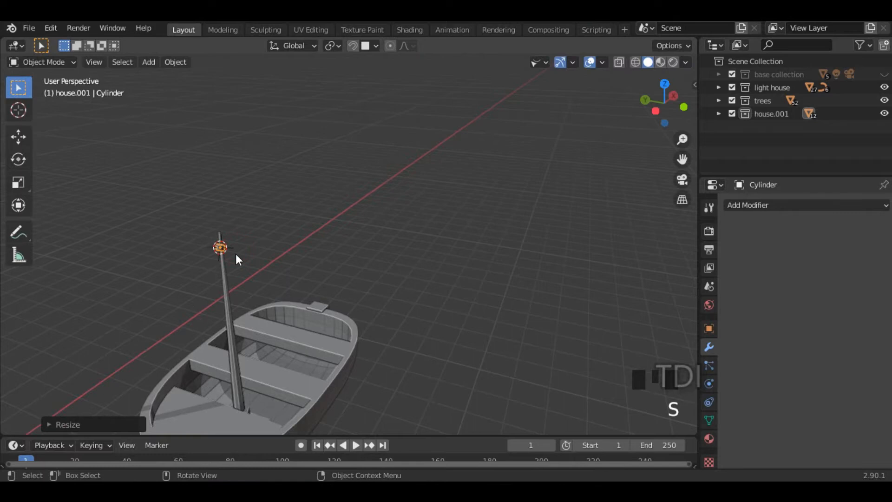
key("KP_Decimal")
scroll(236, 254, "down", 5)
middle_click_drag(391, 296, 412, 279)
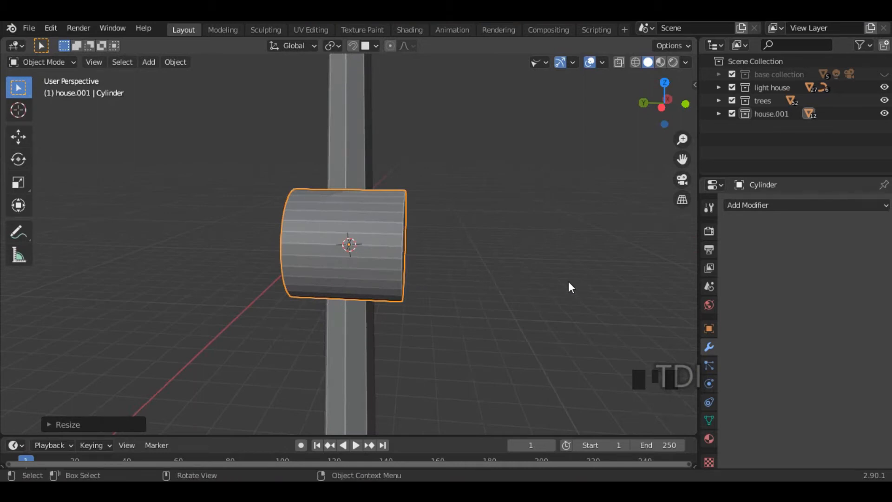
- Stretch the cylinder along global Y by a factor of about 15.6 to form a crossbar
key("s")
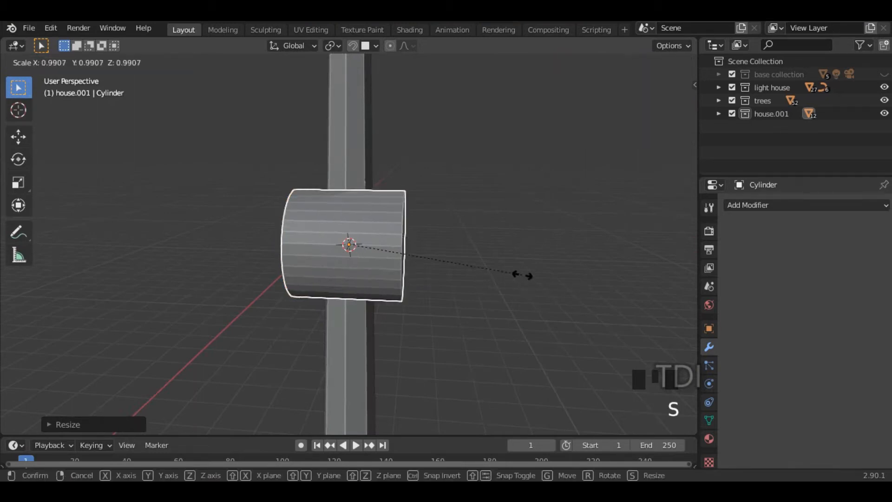
key("y")
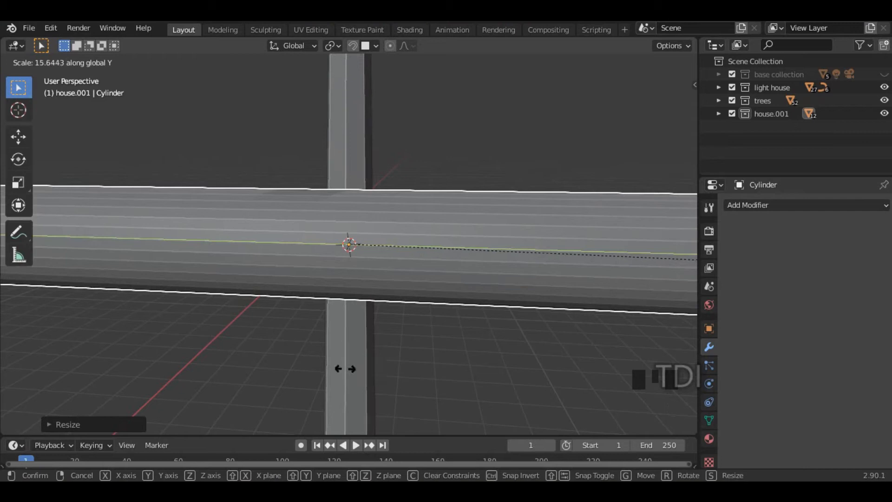
left_click(344, 369)
scroll(344, 358, "down", 13)
middle_click_drag(450, 371, 406, 376)
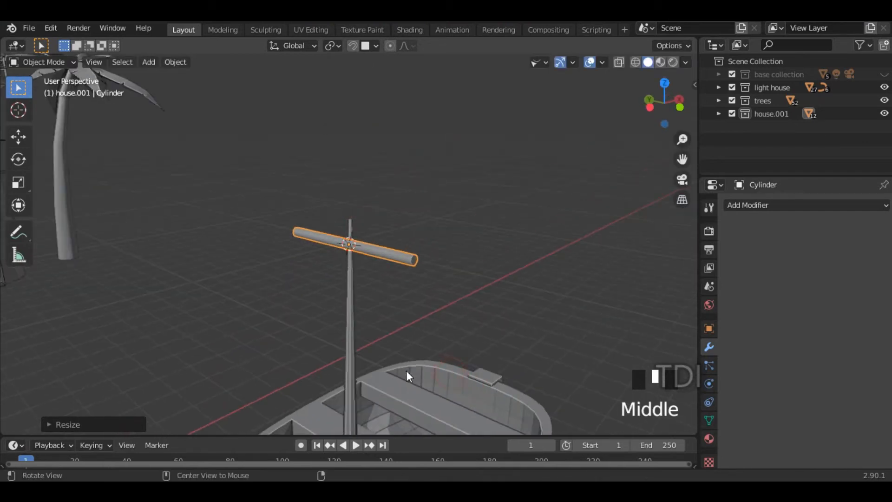
- Lengthen the crossbar along global Y to roughly twice its length
key("s")
key("y")
left_click(603, 386)
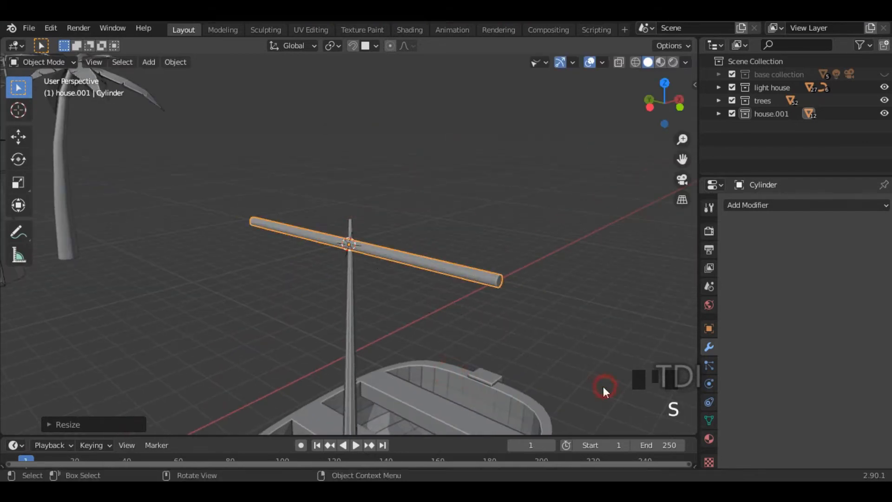
scroll(487, 358, "down", 4)
middle_click_drag(487, 357, 520, 372)
scroll(487, 342, "up", 4)
middle_click_drag(484, 332, 439, 148, "shift")
middle_click_drag(501, 247, 479, 259)
middle_click_drag(475, 215, 471, 246, "shift")
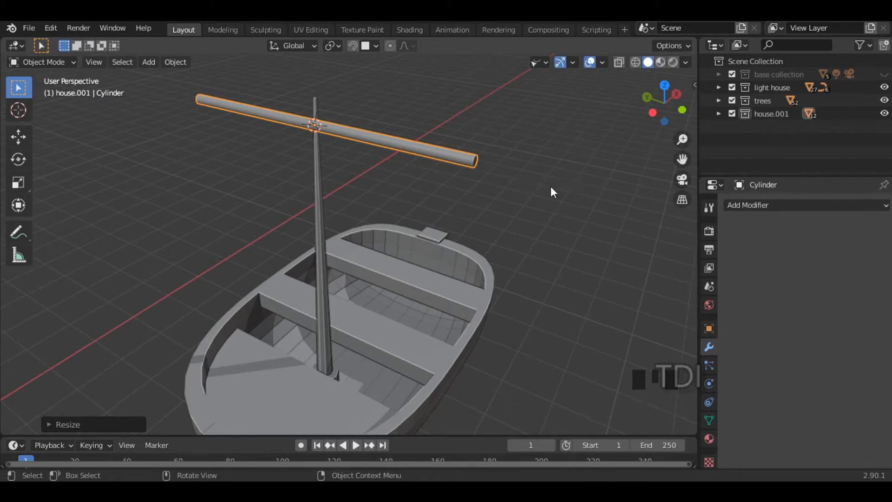
- Scale the whole crossbar down uniformly to make it thinner and shorter
key("s")
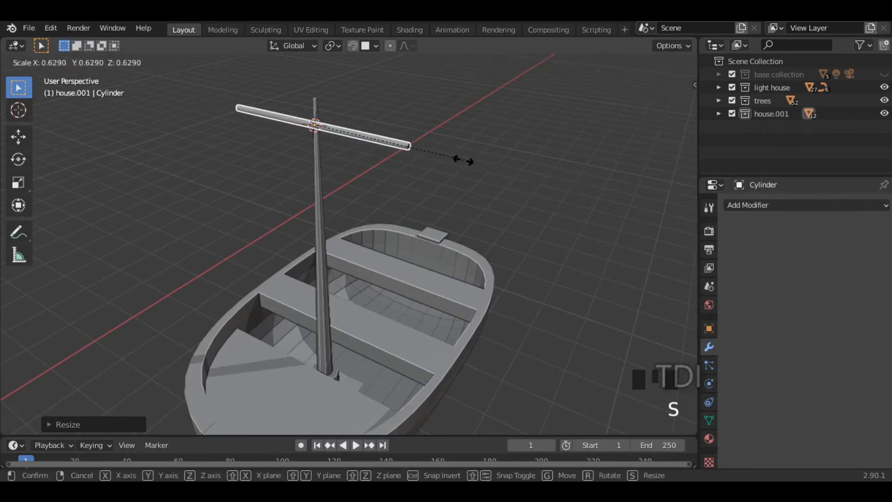
left_click(446, 160)
scroll(439, 164, "up", 2)
middle_click_drag(439, 164, 434, 198)
scroll(481, 177, "down", 4)
- Scale the crossbar along global Y until it spans slightly more than the hull's width, and check it in right view
key("s")
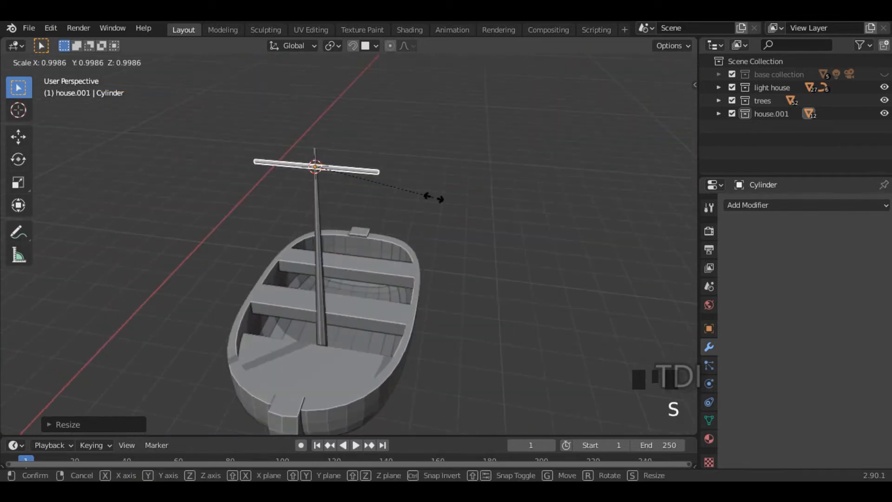
key("y")
left_click(539, 203)
middle_click_drag(539, 203, 472, 210)
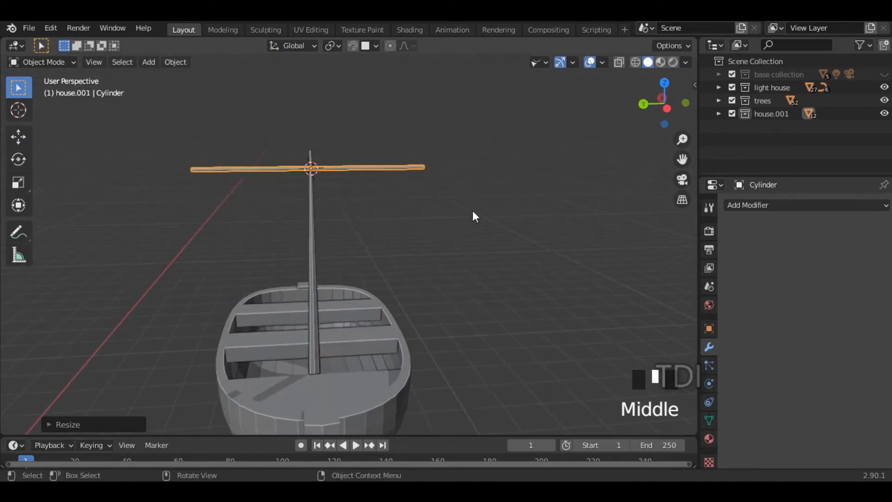
key("KP_1")
key("KP_3")
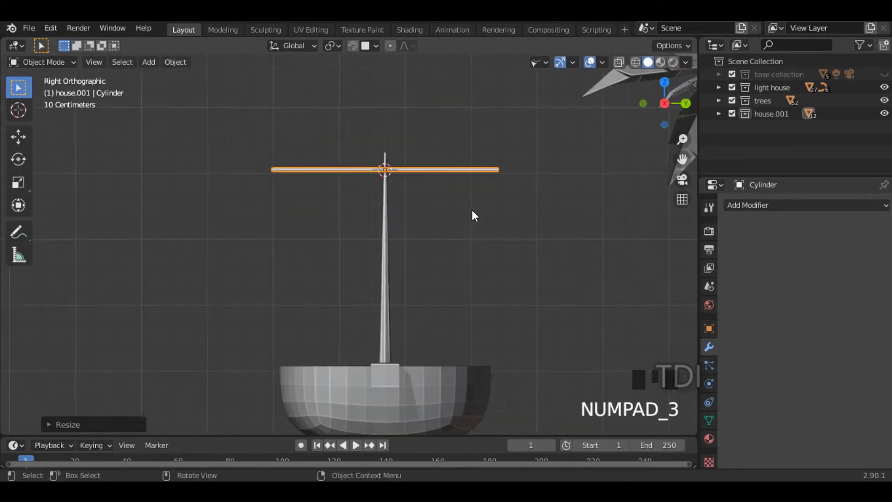
left_click(497, 221)
middle_click_drag(497, 221, 358, 269)
scroll(447, 255, "down", 4)
scroll(413, 238, "up", 4)
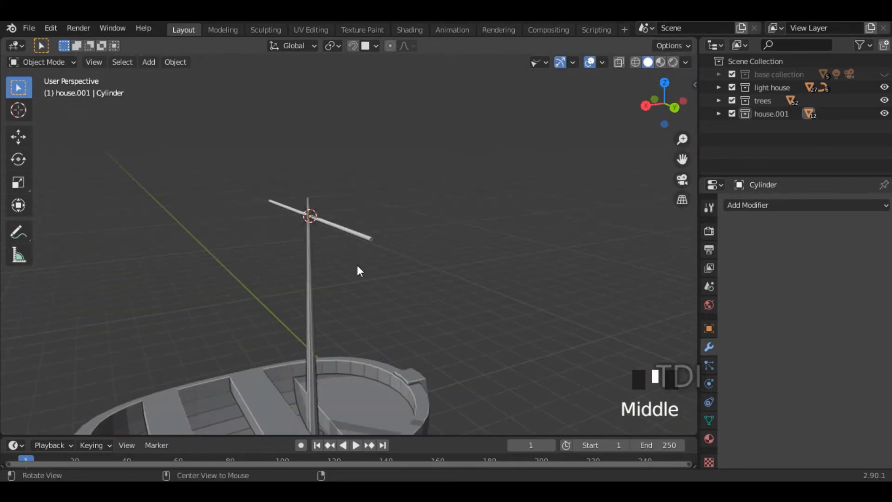
- Duplicate a lengthwise edge on the underside of the crossbar in place and separate it into its own object
scroll(393, 219, "up", 3)
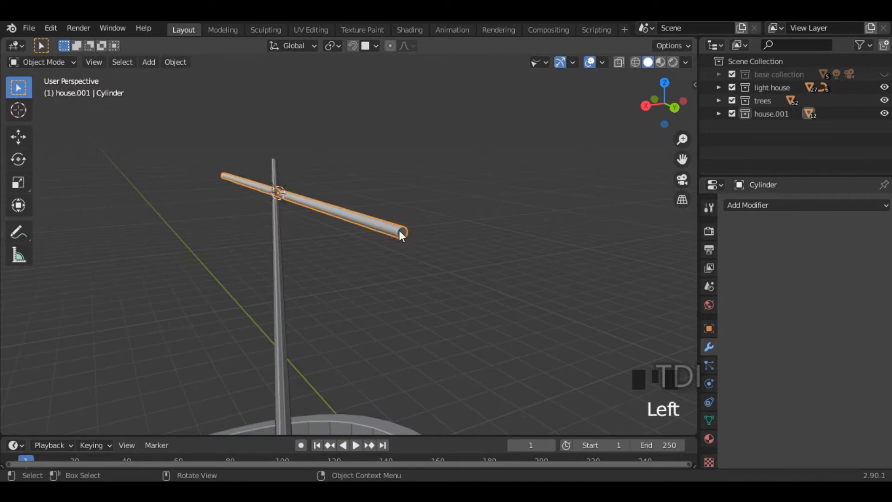
key("KP_Decimal")
scroll(431, 298, "up", 5)
middle_click_drag(432, 301, 418, 288)
key("Tab")
scroll(414, 291, "up", 2)
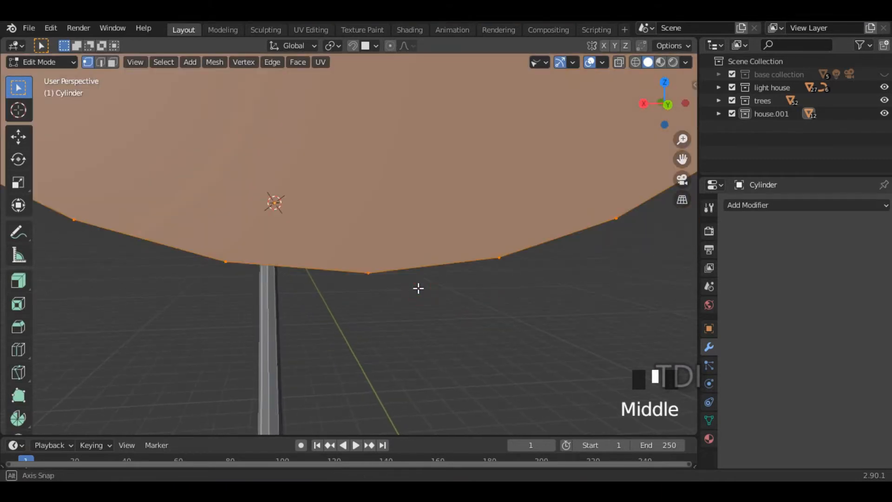
middle_click_drag(392, 291, 400, 275)
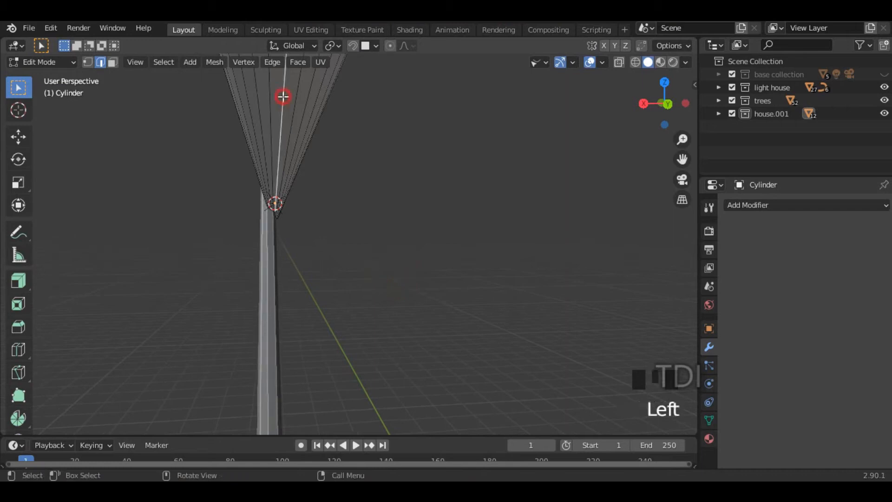
scroll(291, 124, "down", 2)
middle_click_drag(291, 124, 380, 185)
scroll(384, 213, "down", 2)
middle_click_drag(430, 301, 419, 247, "shift")
scroll(411, 288, "down", 3)
middle_click_drag(417, 313, 448, 298)
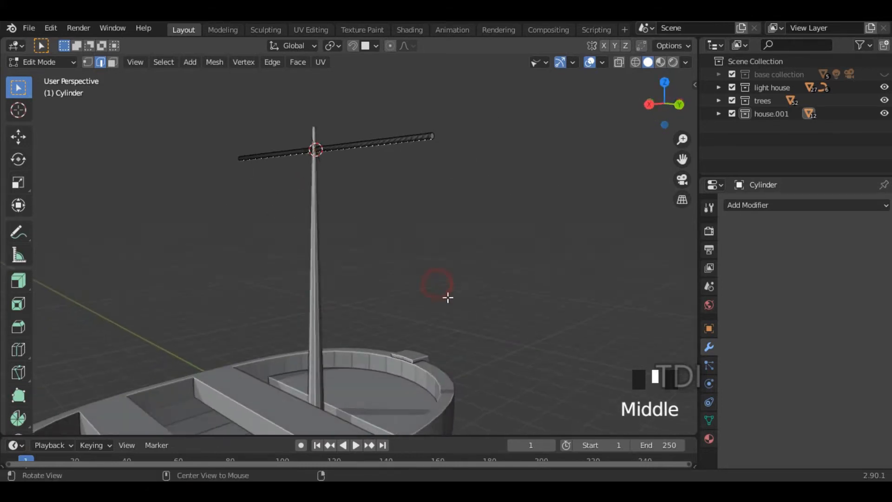
key("shift+d")
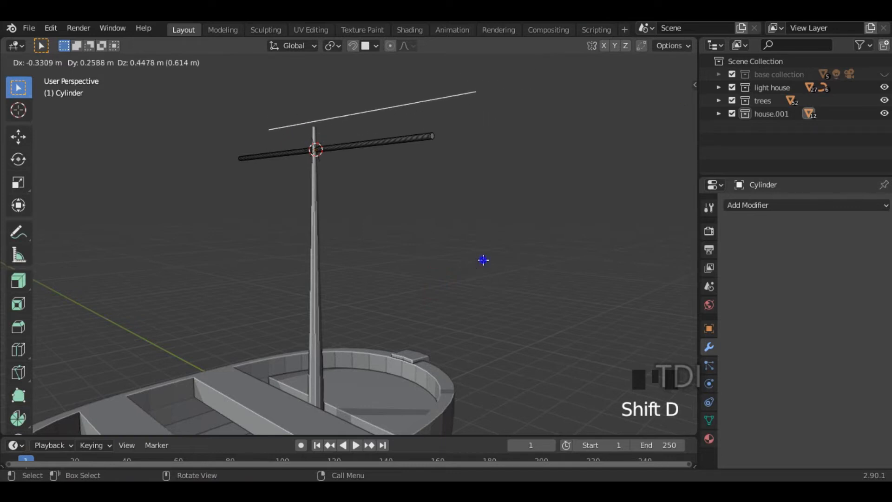
right_click(483, 261)
key("p")
left_click(480, 260)
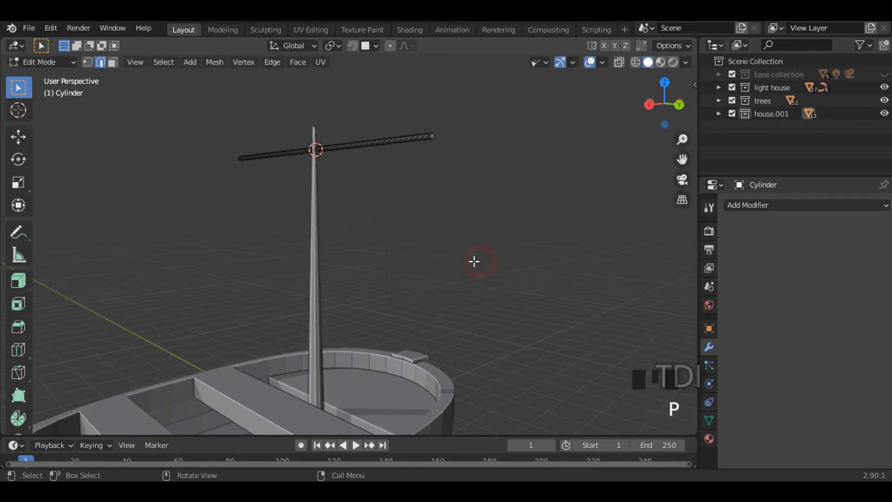
key("Tab")
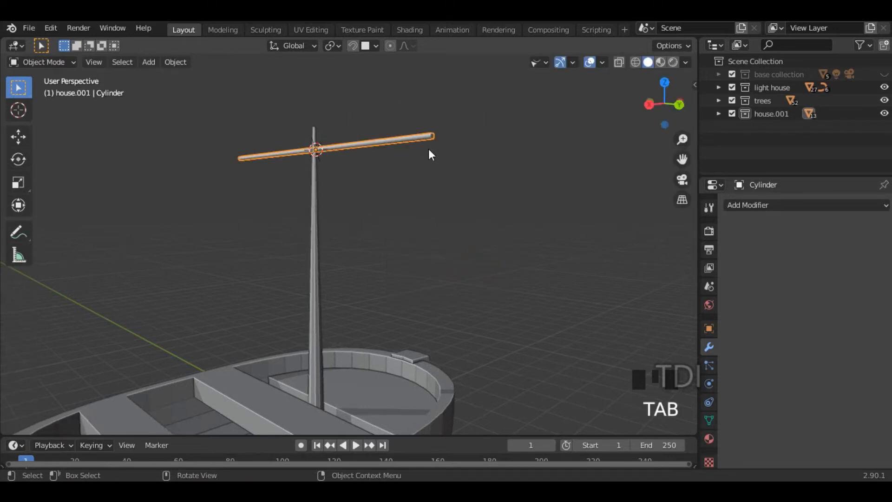
- Edit the separated edge and lower it along global Z by about 0.09 m beneath the crossbar
left_click(429, 141)
middle_click_drag(450, 151, 467, 159)
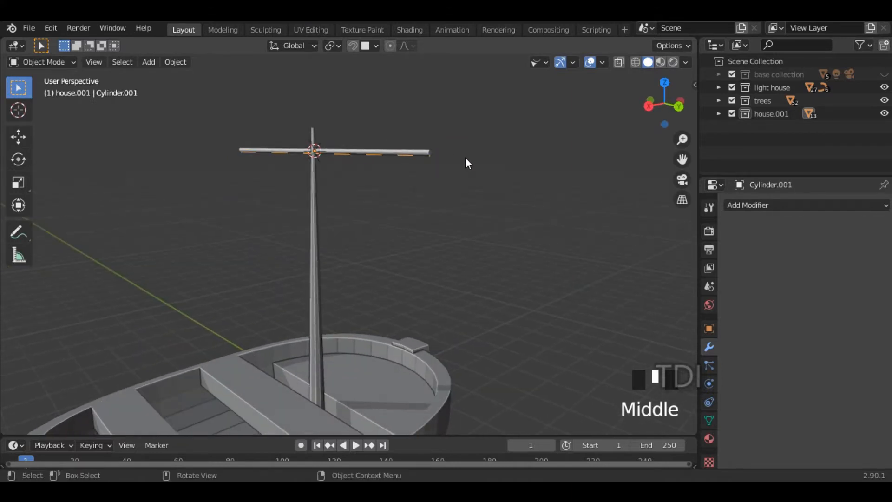
key("Tab")
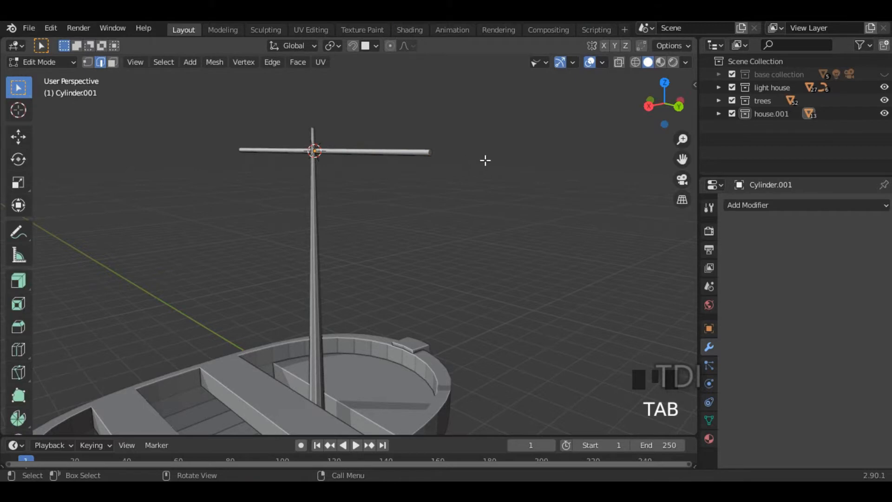
middle_click_drag(418, 161, 404, 184)
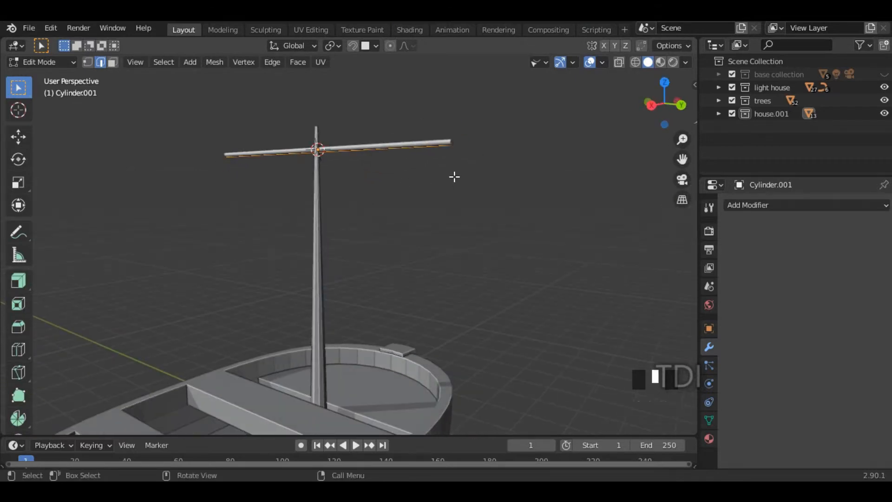
key("g")
key("z")
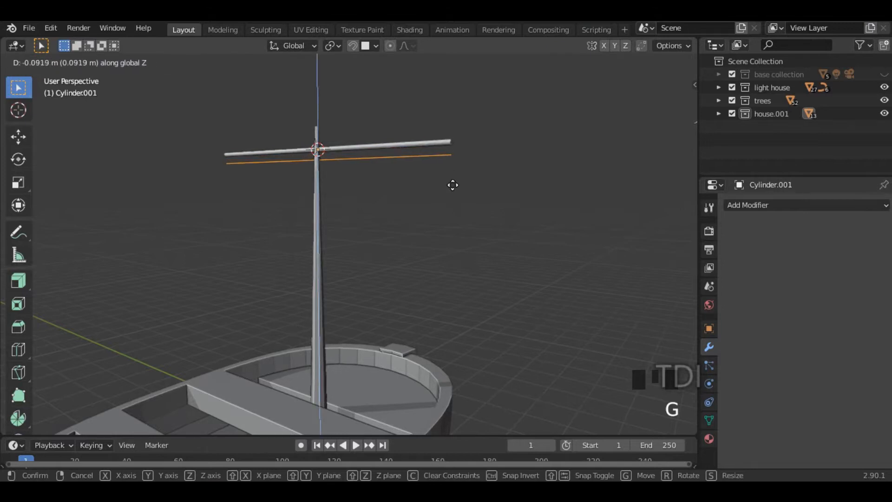
left_click(453, 185)
- Extrude the separated edge down along global Z by about 2.3 m to form a flat sail
key("e")
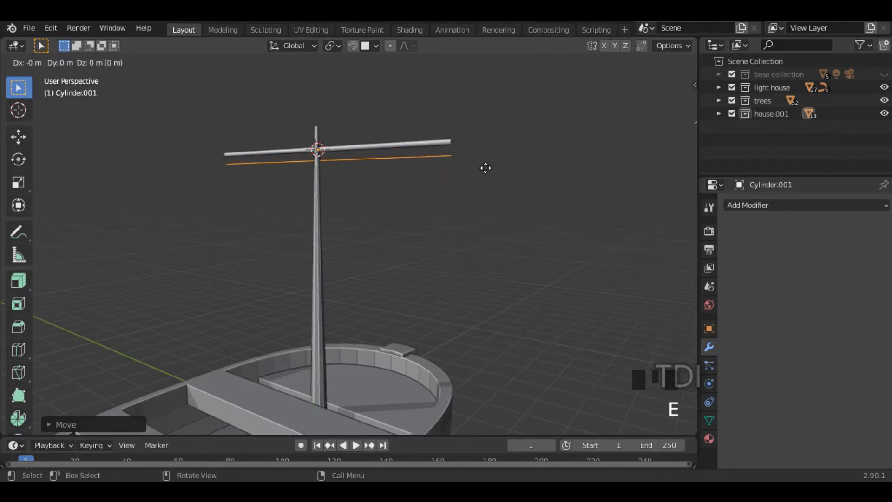
key("z")
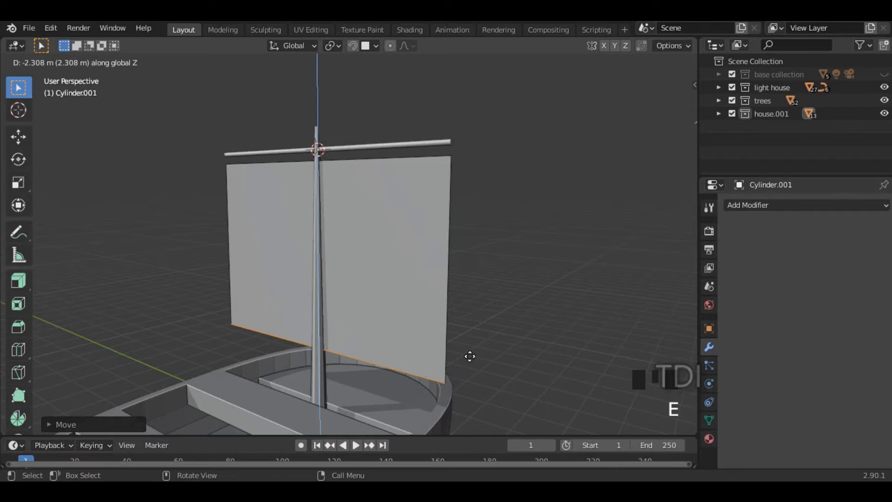
left_click(492, 366)
middle_click_drag(492, 366, 382, 277)
scroll(427, 327, "down", 3)
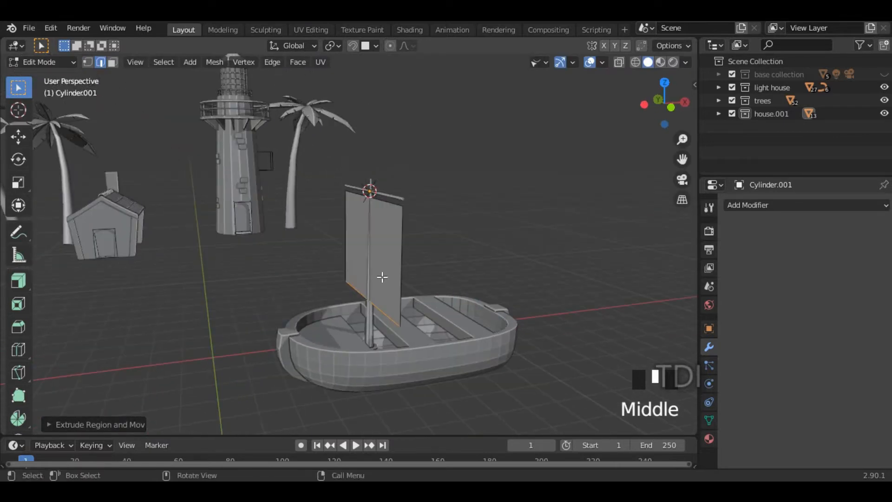
- Add five evenly spaced horizontal loop cuts across the sail
key("ctrl+r")
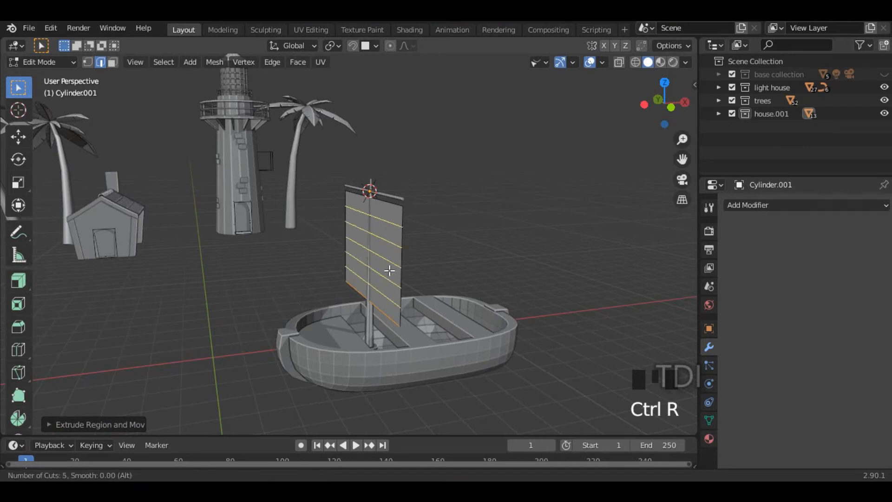
left_click(390, 271)
right_click(389, 271)
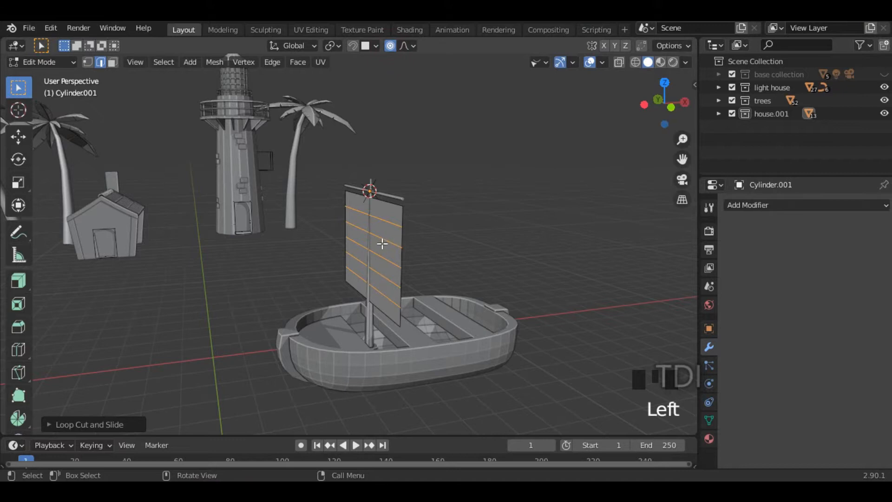
- Turn on smooth proportional editing and pull the sail's middle edge loop along negative global X so the sail curves outward
left_click(372, 254)
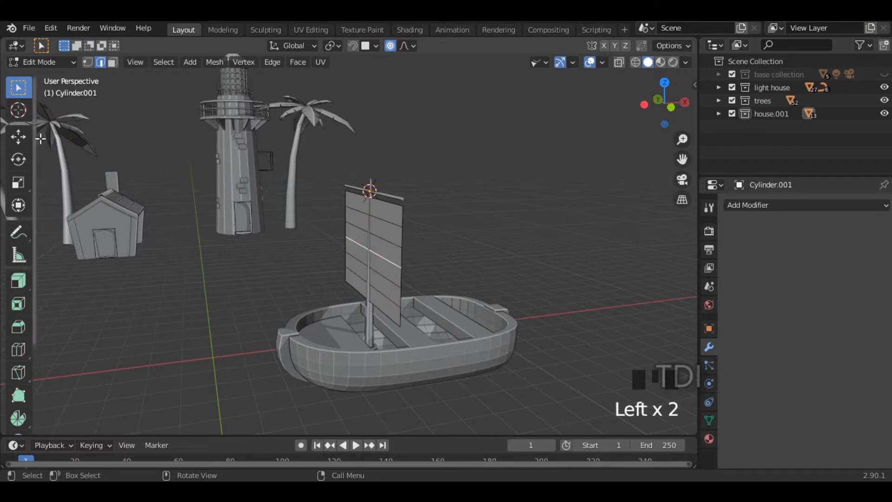
key("g")
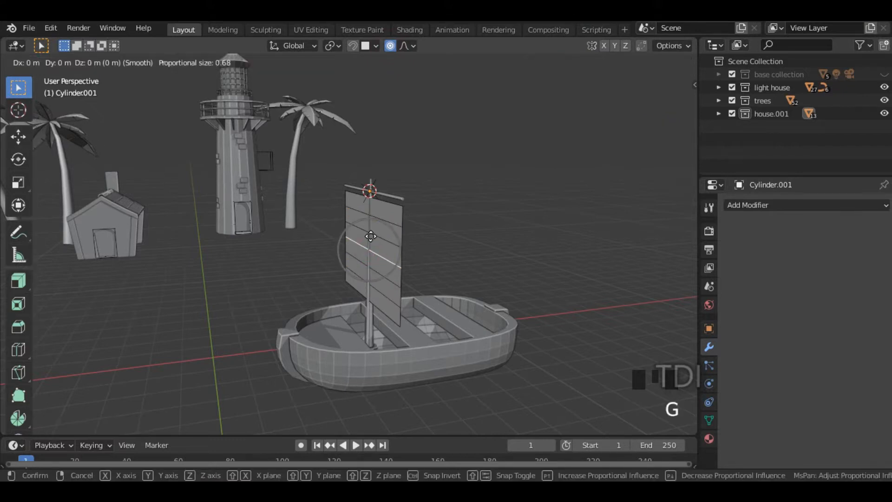
key("x")
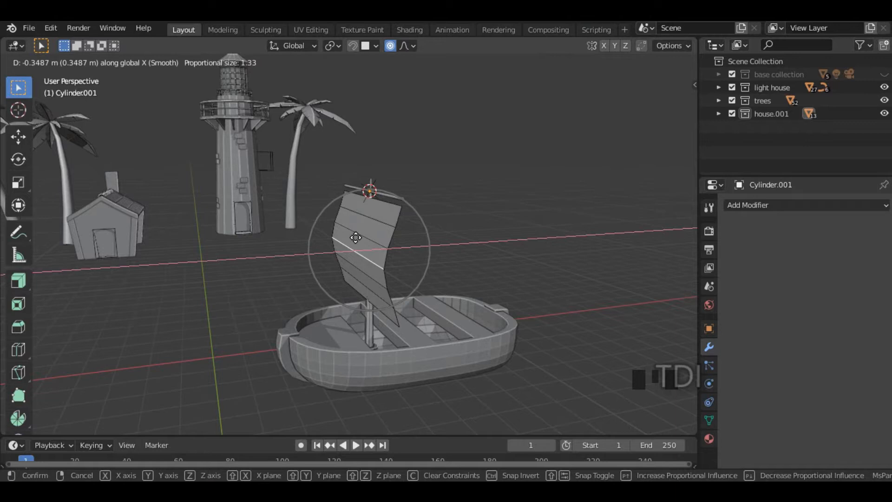
scroll(348, 240, "down", 5)
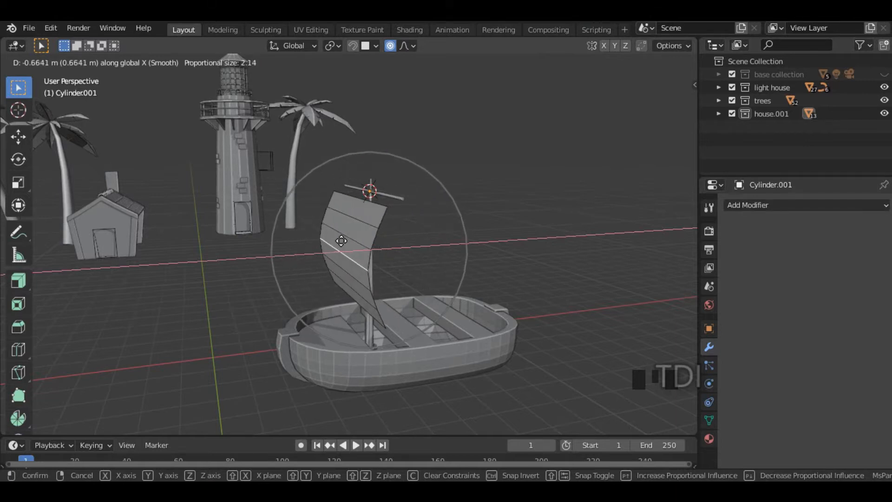
scroll(334, 241, "up", 2)
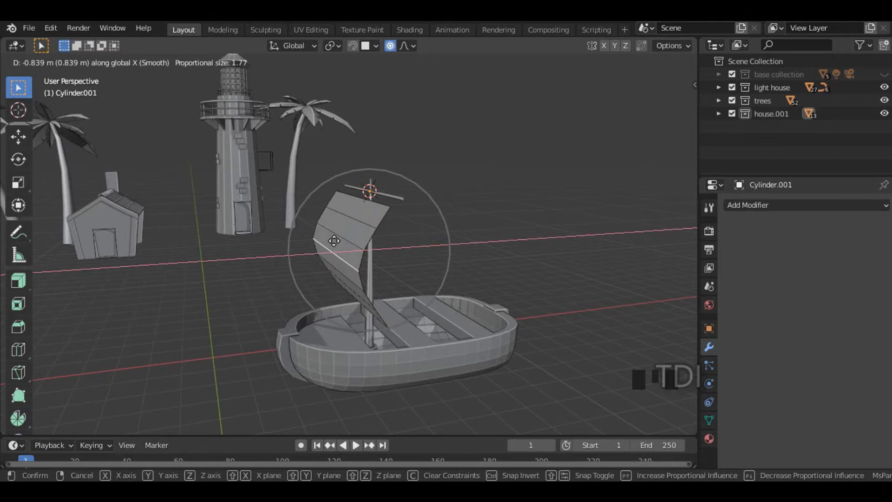
left_click(342, 239)
middle_click_drag(424, 265, 475, 260)
key("Tab")
- Scale the sail along global Y until it is slightly narrower than the crossbar
middle_click_drag(484, 225, 533, 273)
left_click(406, 247)
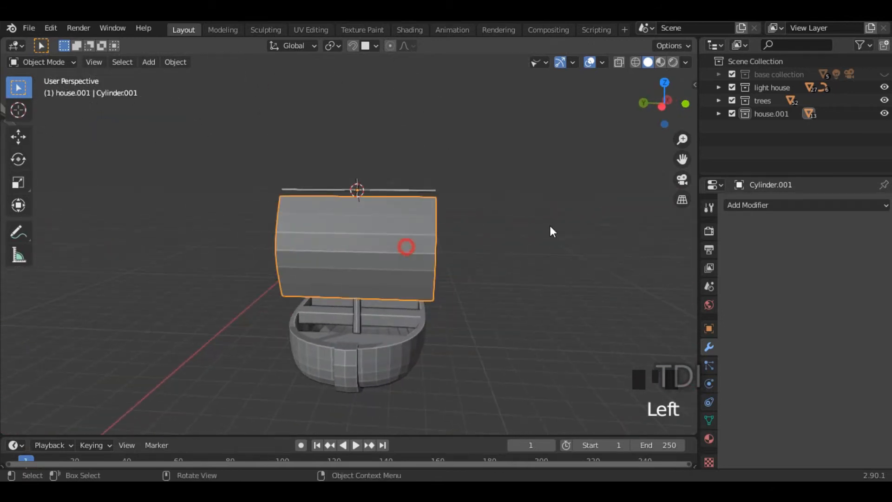
key("s")
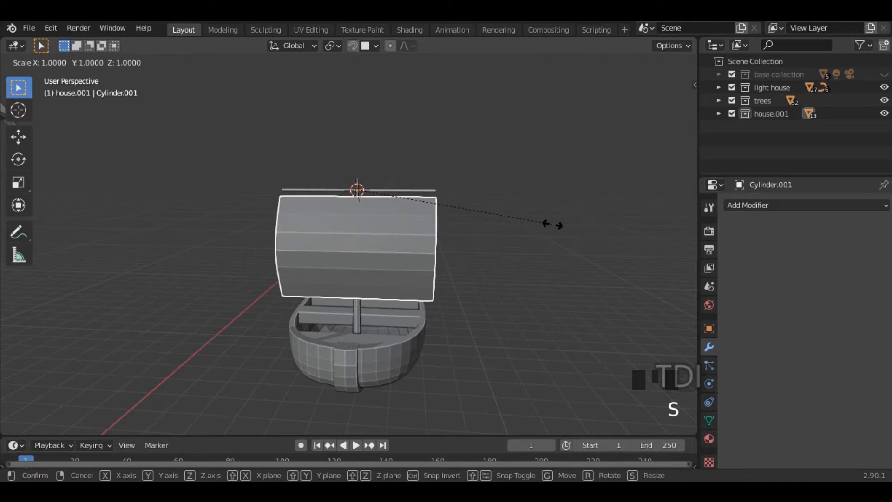
key("y")
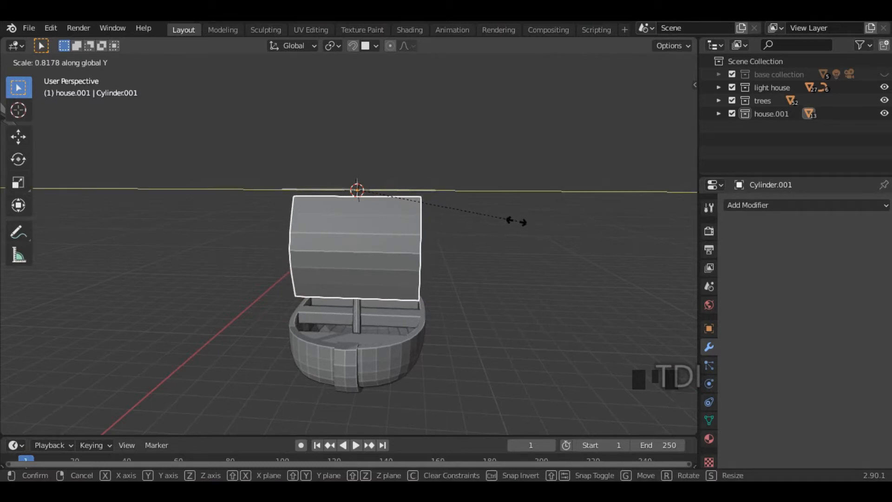
left_click(515, 221)
left_click(515, 220)
middle_click_drag(515, 221, 285, 260)
left_click(329, 236)
middle_click_drag(331, 236, 484, 253)
key("s")
key("y")
left_click(509, 225)
middle_click_drag(432, 297, 378, 335)
- Edit the boat's hull and mast mesh, turn off proportional editing, and scale it all along global Y to about 0.88
left_click(378, 336)
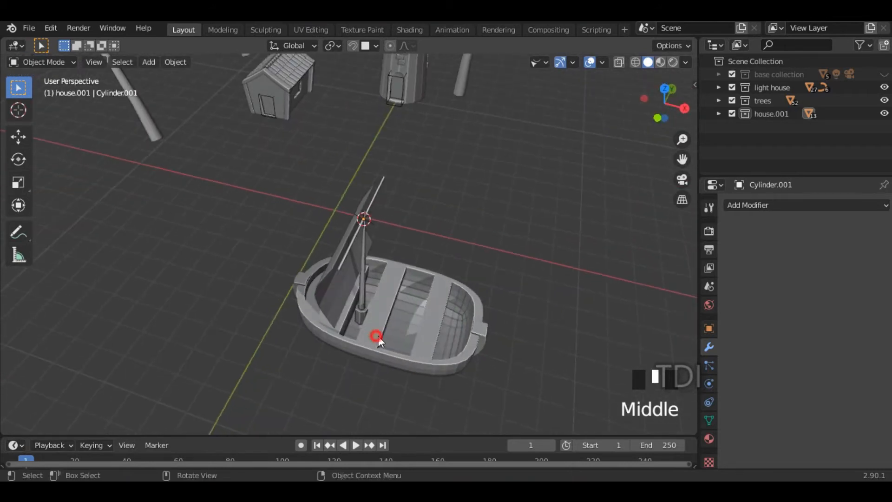
key("Tab")
key("a")
scroll(494, 306, "down", 3)
mouse_move(494, 307)
middle_mouse_down()
mouse_move(488, 326)
mouse_move(510, 309)
middle_mouse_up()
scroll(467, 304, "up", 3)
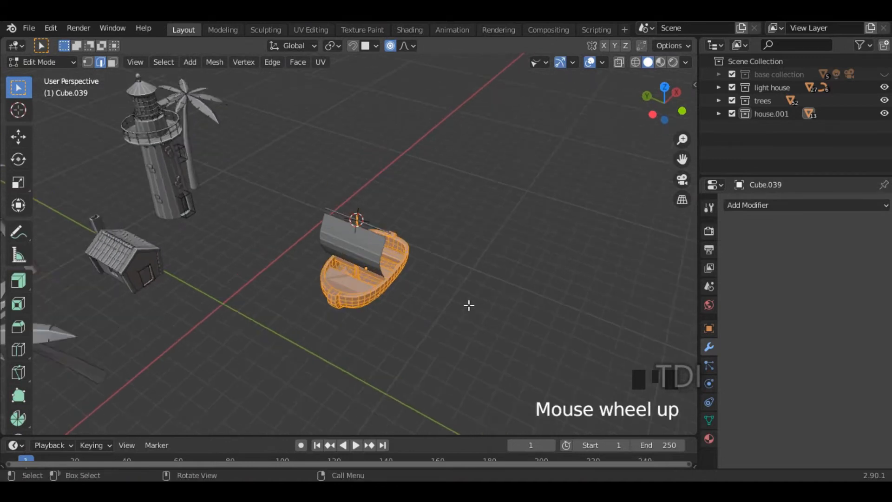
key("s")
right_click(514, 299)
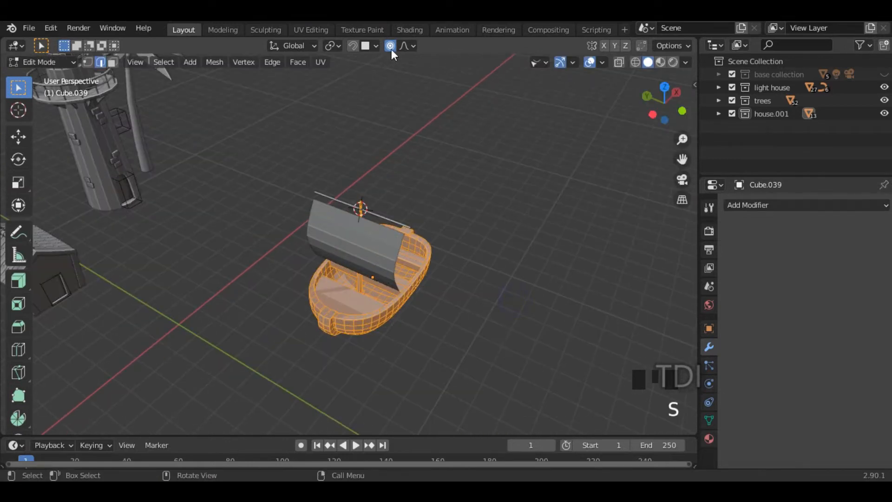
key("s")
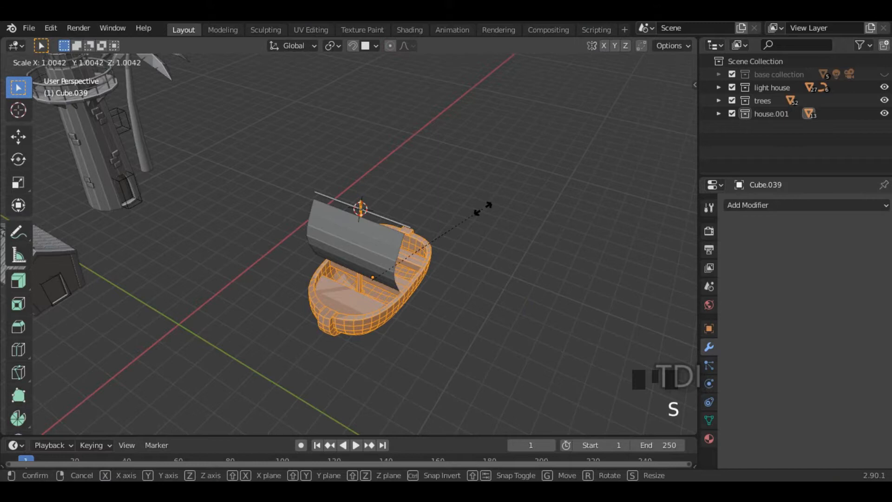
key("x")
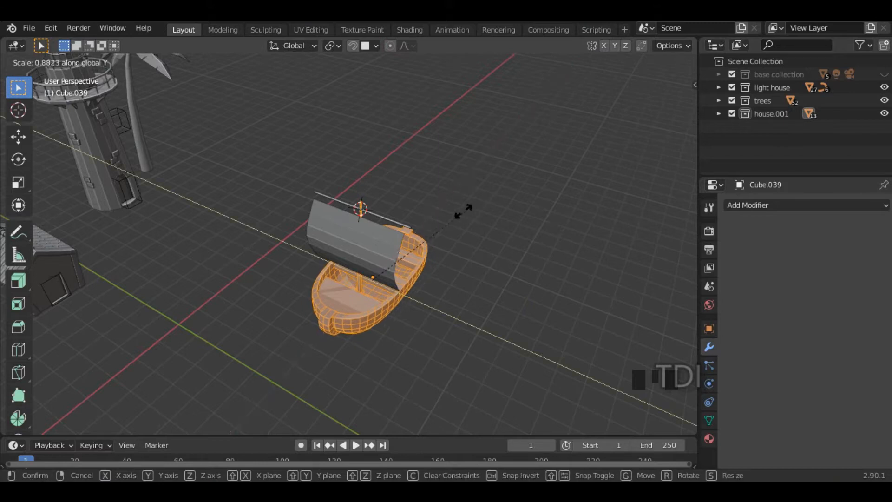
left_click(457, 210)
- Lengthen the whole hull mesh by scaling it along global X by about 1.3
middle_click_drag(478, 289, 437, 279)
scroll(462, 323, "up", 4)
middle_click_drag(437, 279, 458, 255, "shift")
key("s")
key("y")
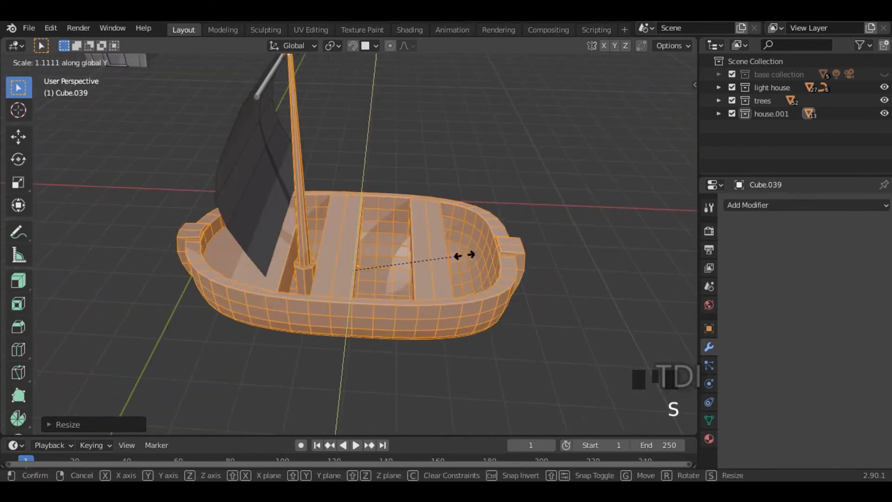
key("x")
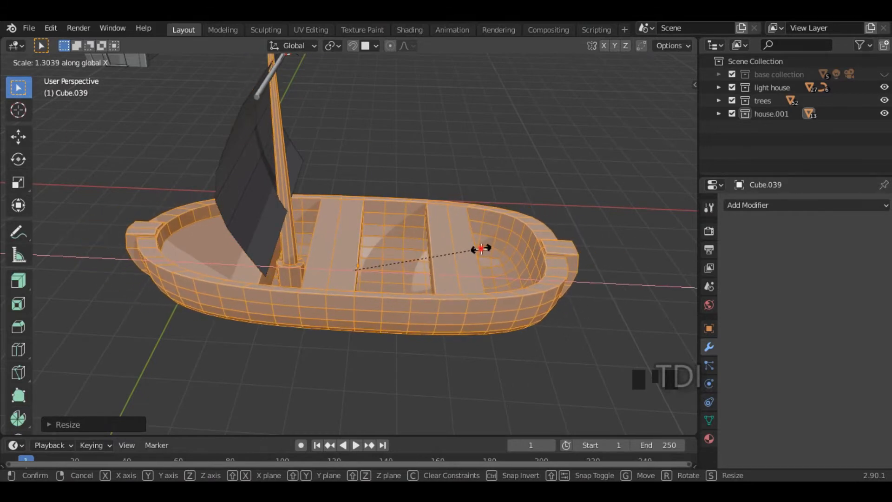
left_click(478, 247)
scroll(403, 261, "down", 4)
middle_click_drag(402, 261, 463, 243)
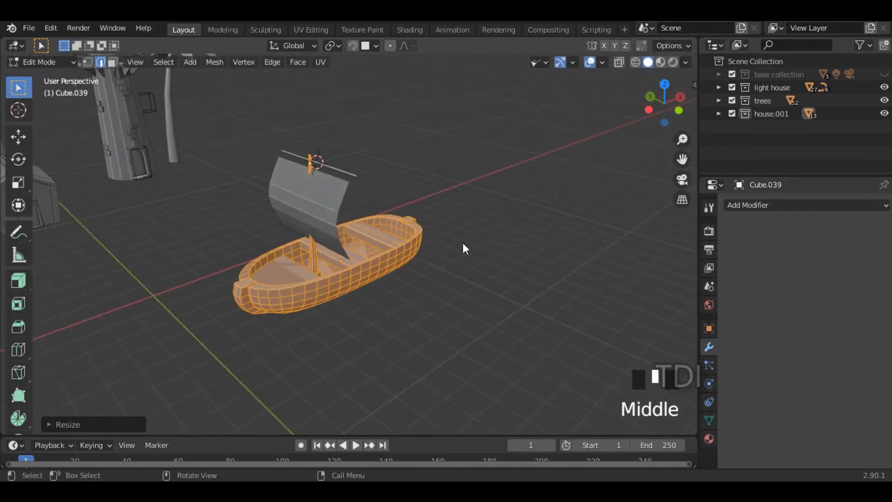
- Shift the sail along global X to the mast and raise it along global Z to meet the crossbar
key("Tab")
left_click(342, 200)
middle_click_drag(464, 196, 361, 193)
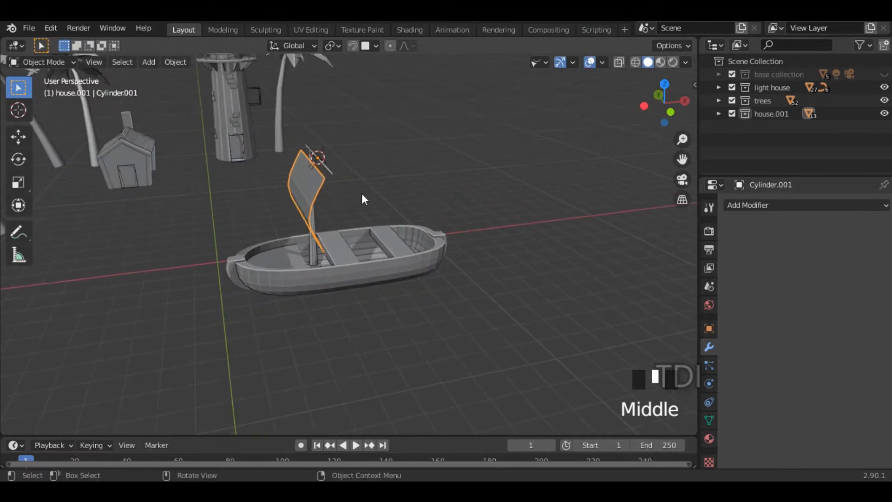
scroll(250, 171, "up", 2)
left_click(23, 134)
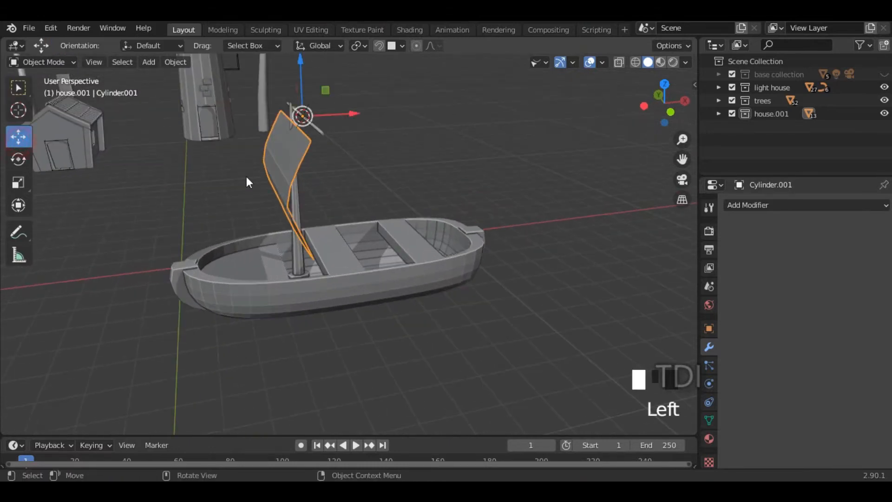
left_click_drag(347, 110, 342, 110)
middle_click_drag(344, 112, 414, 179)
scroll(411, 184, "up", 3)
middle_click_drag(409, 186, 289, 171, "shift")
scroll(406, 232, "down", 1)
key("g")
key("z")
left_click(404, 214)
scroll(290, 171, "up", 3)
- Move the crossbar along global X to line it up with the mast and the sail's upper edge
left_click(342, 160)
left_click_drag(378, 141, 355, 140)
left_click(428, 112)
middle_click_drag(429, 112, 373, 179)
middle_click_drag(373, 179, 392, 232, "shift")
left_click(359, 209)
left_click_drag(403, 213, 400, 214)
left_click(416, 210)
scroll(417, 211, "down", 4)
middle_click_drag(417, 210, 464, 300)
scroll(460, 279, "down", 2)
middle_click_drag(459, 260, 507, 233, "shift")
- Show the base collection again and unhide all hidden objects
left_click(718, 75)
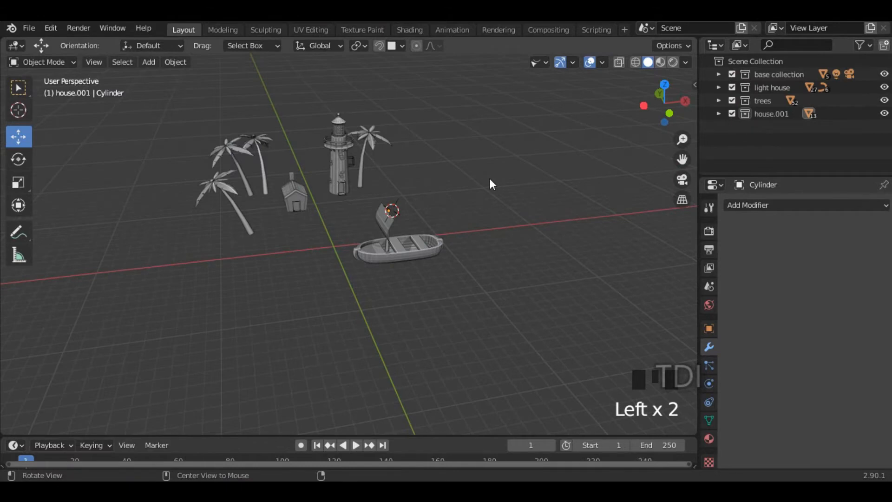
key("alt+h")
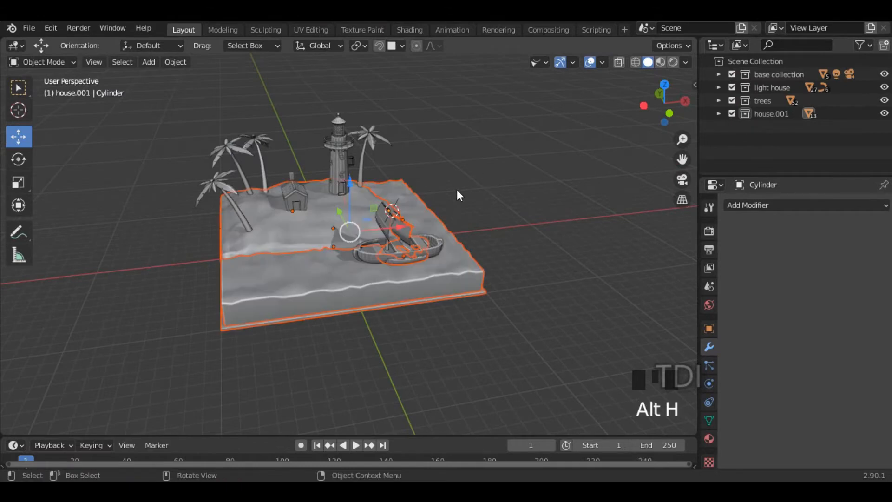
- Move the older small sailboat and the rowboat copy away from the new sailboat, toward the beach by the house
left_click(514, 269)
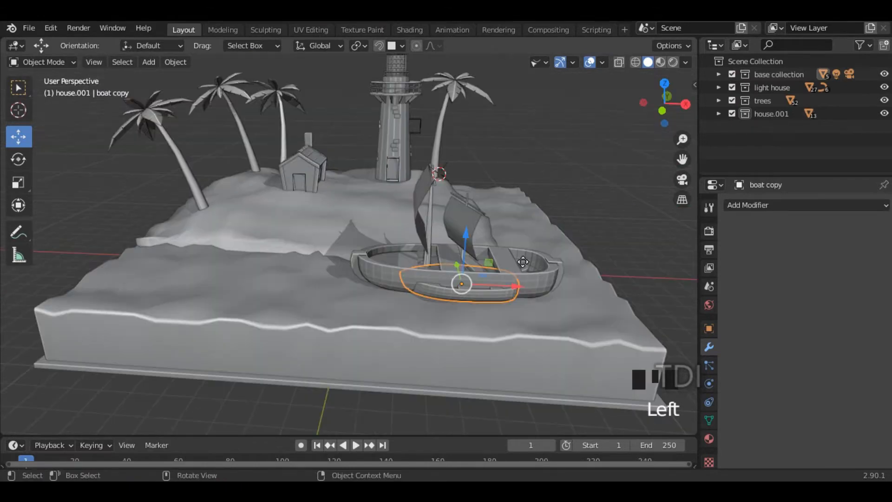
key("g")
left_click(241, 201)
middle_click_drag(342, 243, 533, 246)
left_click(492, 258)
key("g")
left_click(222, 243)
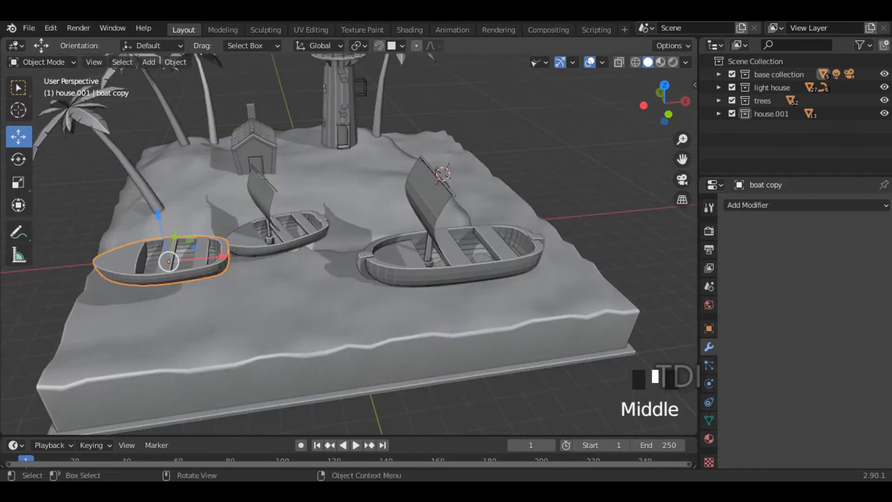
- Scale the rowboat copy down and reposition it near the shore, turned about global Z
key("s")
key("s")
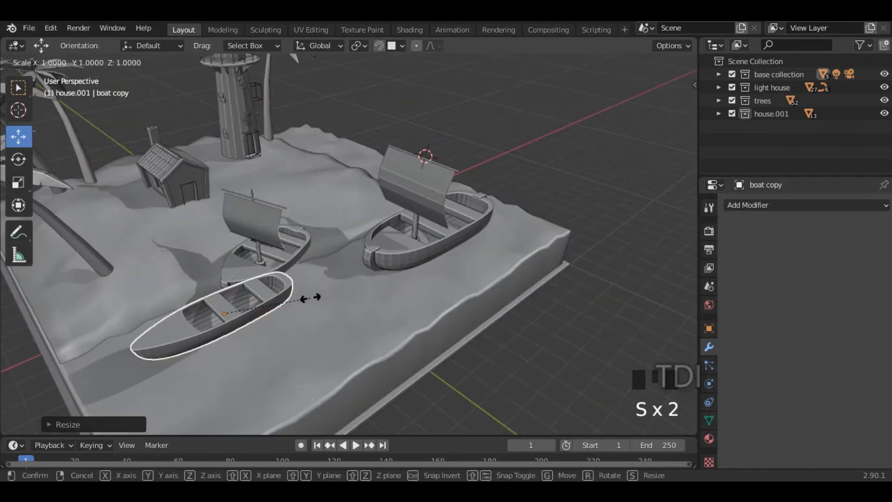
key("g")
key("r")
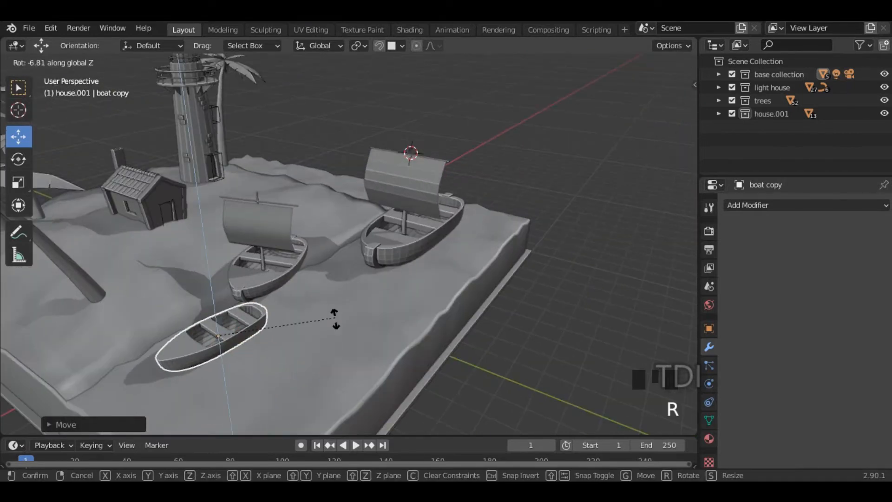
left_click(334, 318)
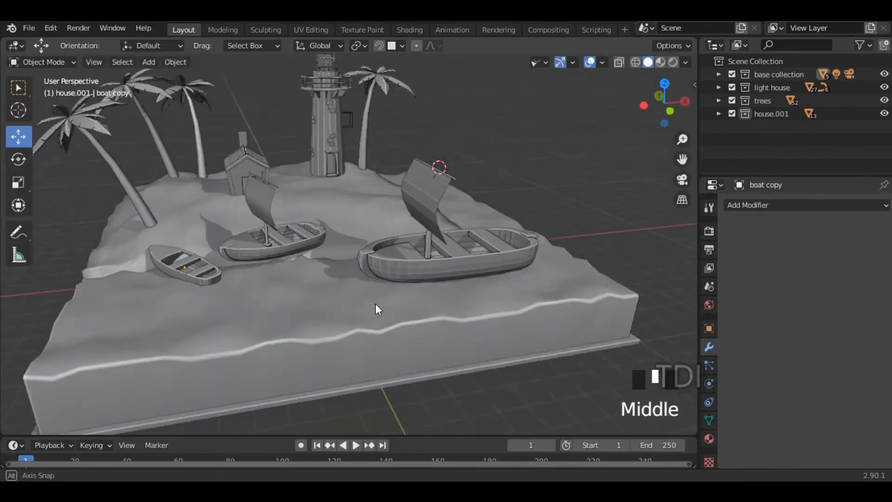
- Delete the older small sailboat lying between the rowboat and the new sailboat
middle_click_drag(376, 303, 253, 234)
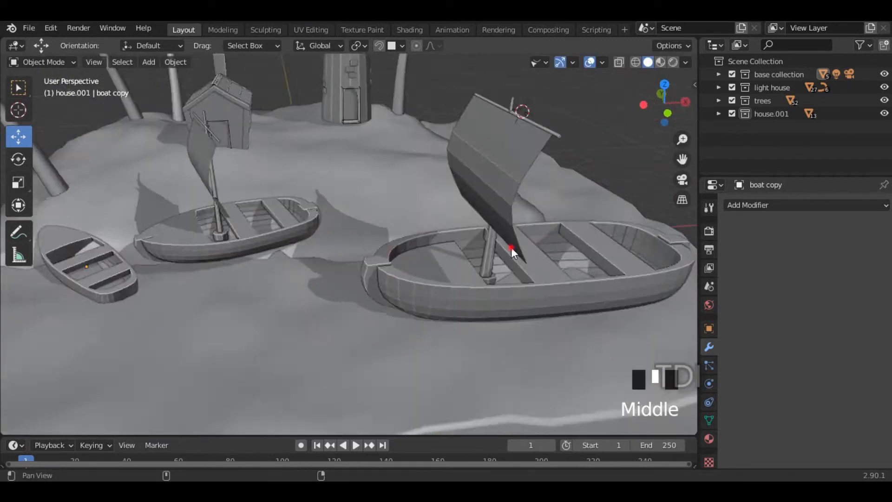
left_click(285, 211)
scroll(285, 211, "down", 2)
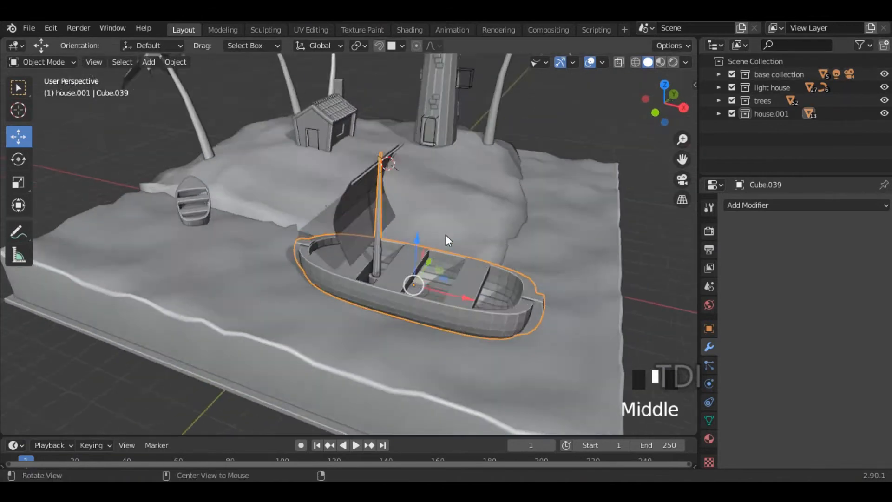
- Select all parts of the sailboat, including hull, mast, sail and yard, and scale them down together
middle_click_drag(446, 240, 368, 118)
left_click_drag(449, 176, 449, 175, "shift")
middle_click_drag(509, 185, 543, 175)
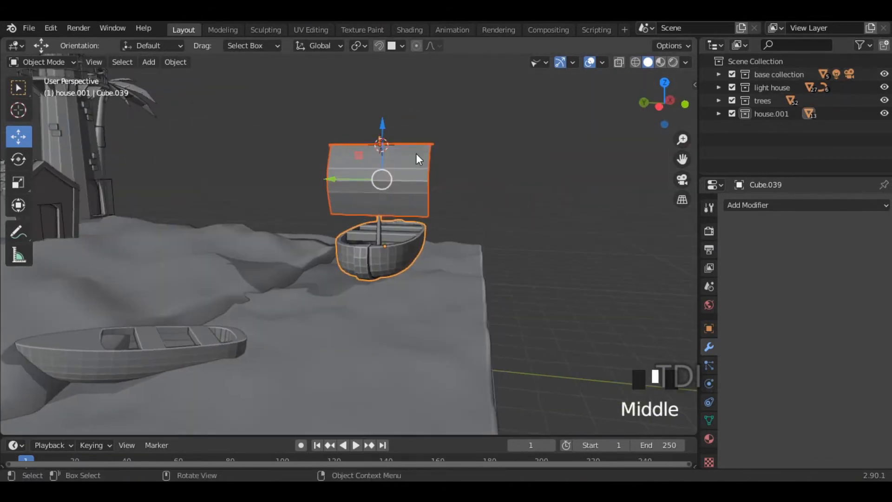
key("z")
left_click(280, 146)
mouse_move(303, 95)
left_mouse_down()
mouse_move(400, 199)
mouse_move(458, 213)
left_mouse_up()
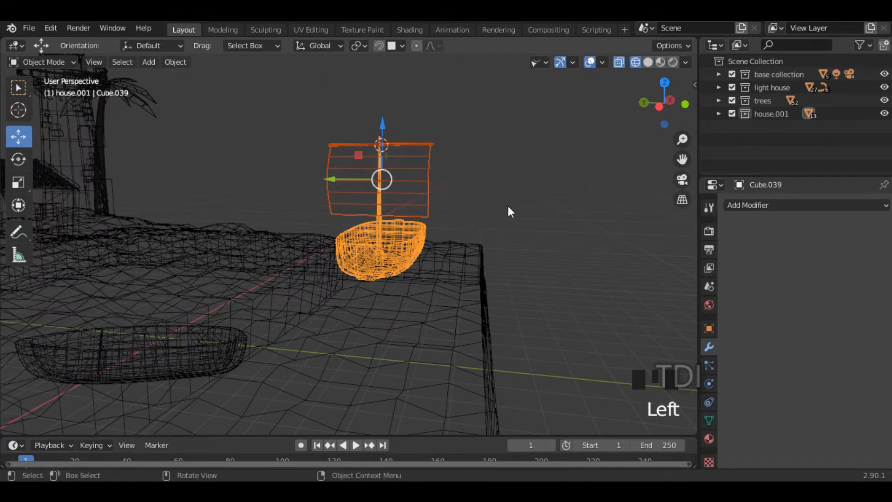
key("z")
mouse_move(574, 216)
middle_mouse_down()
mouse_move(459, 228)
mouse_move(511, 204)
mouse_move(542, 261)
mouse_move(545, 248)
mouse_move(584, 227)
middle_mouse_up()
key("s")
left_click(500, 210)
- Shorten the sailboat along global X, then enlarge it uniformly by a factor of about 1.3
key("s")
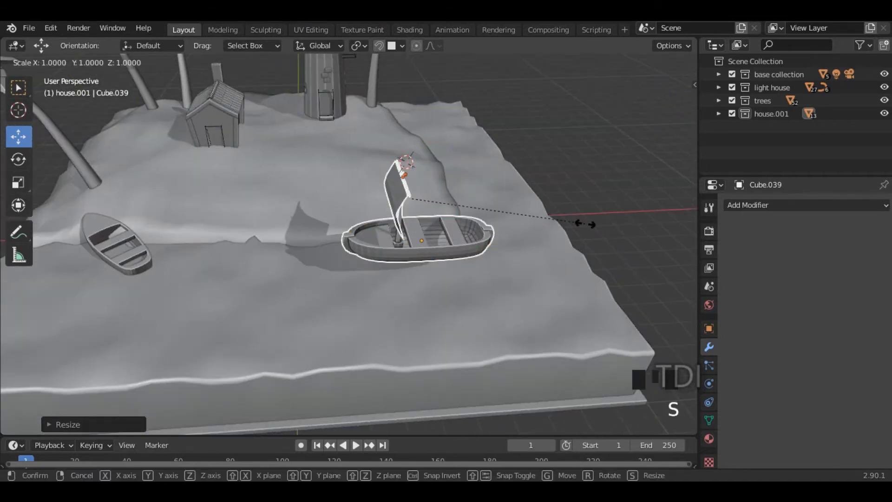
key("x")
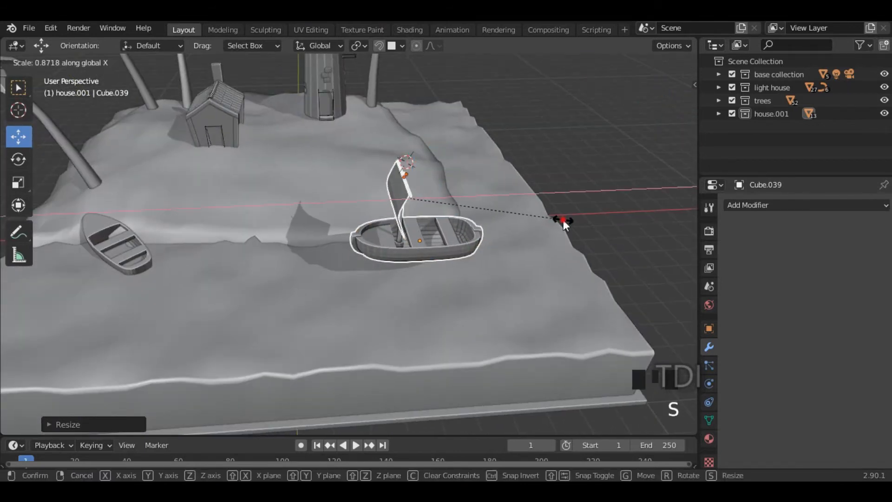
key("s")
key("y")
key("s")
key("x")
left_click(538, 217)
middle_click_drag(538, 216, 452, 221)
key("s")
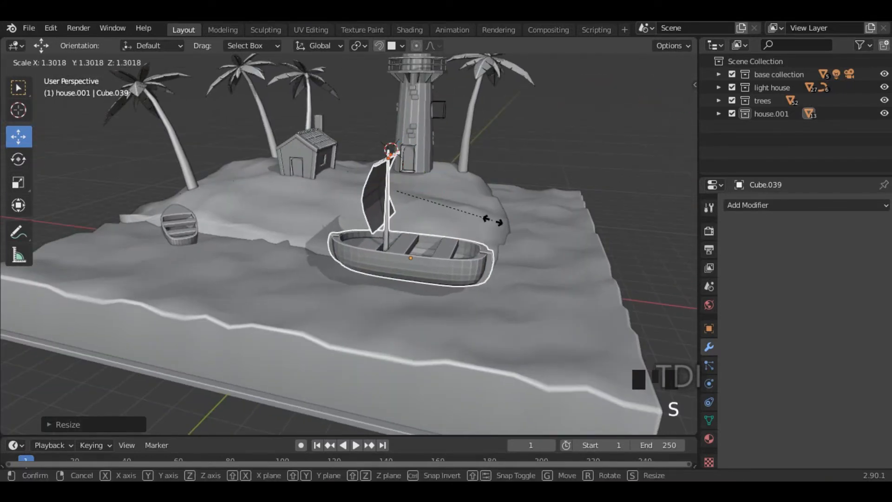
left_click(492, 222)
- Lower the sailboat onto the water, turn it slightly, and reposition it near the outer corner of the water block
middle_click_drag(467, 252, 445, 189)
scroll(453, 247, "down", 2)
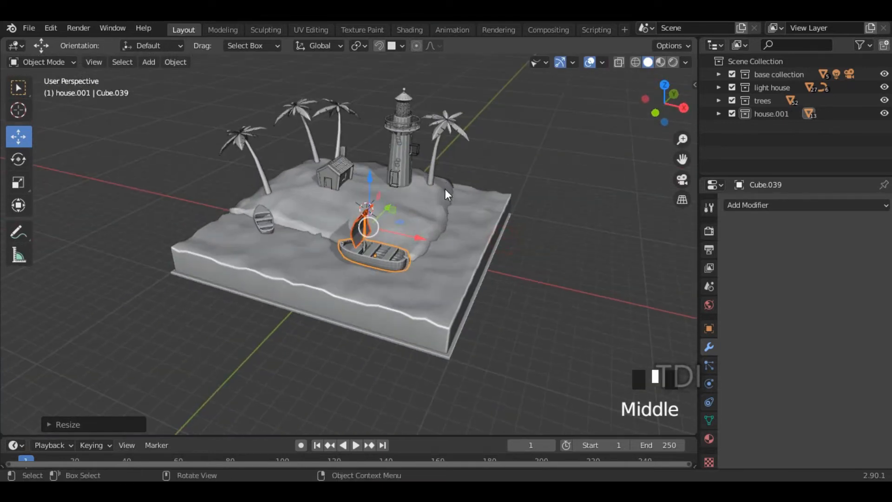
middle_click_drag(394, 235, 438, 233)
scroll(471, 239, "up", 4)
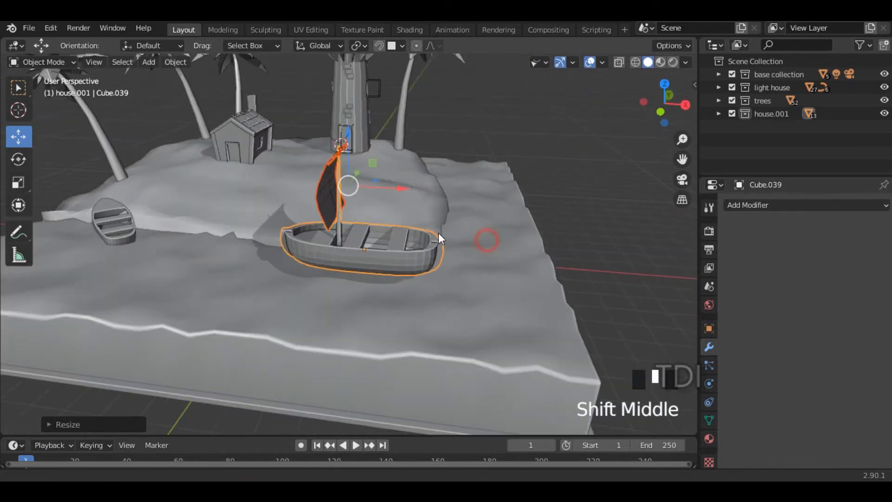
left_click_drag(349, 136, 364, 166)
key("r")
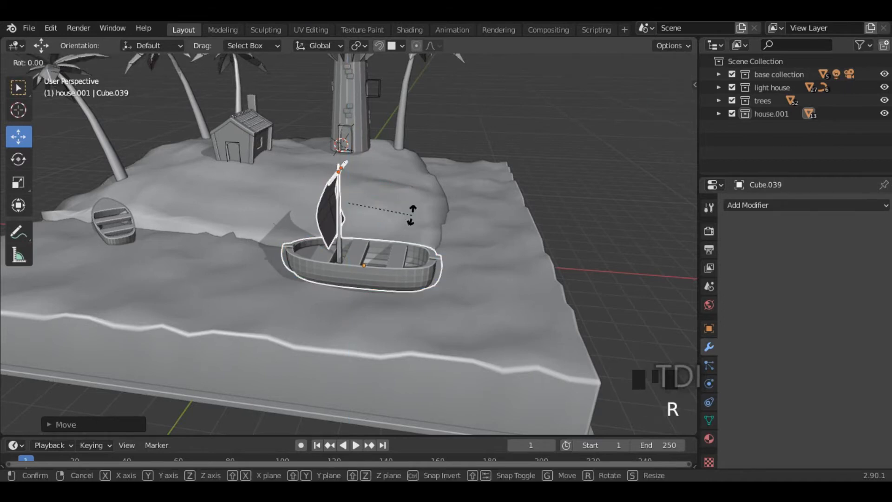
left_click(418, 194)
left_click_drag(384, 206, 457, 208)
middle_click_drag(515, 214, 346, 241)
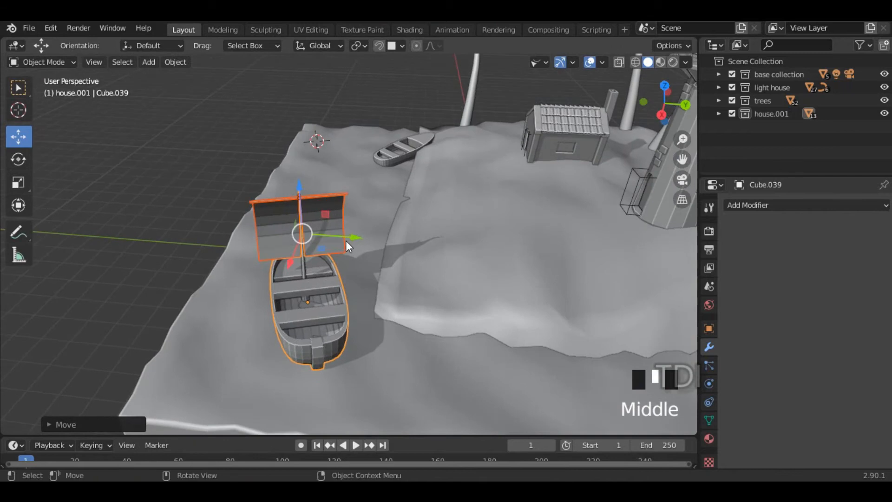
left_click_drag(346, 240, 355, 282)
middle_click_drag(355, 282, 558, 192)
left_click(557, 193)
scroll(542, 199, "down", 4)
middle_click(400, 259, "alt")
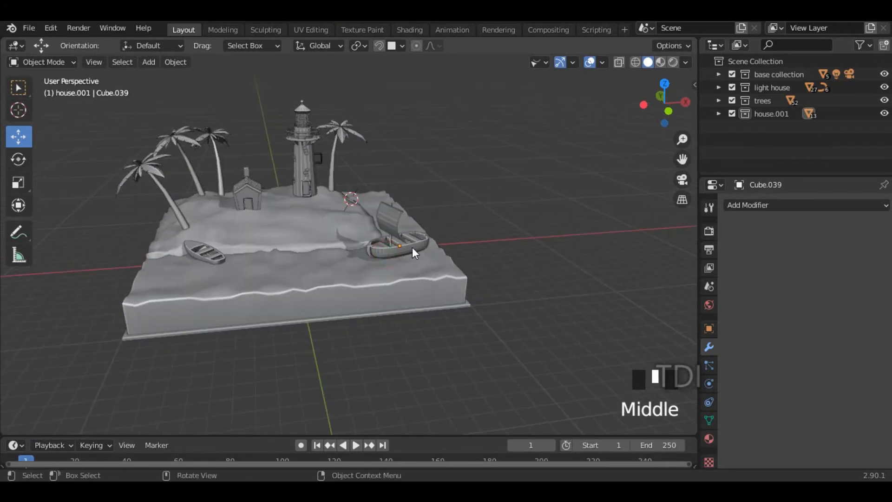
- Shade the sailboat's hull smooth
scroll(411, 246, "up", 5)
middle_click_drag(472, 263, 413, 286)
left_click(413, 287)
middle_click_drag(481, 249, 635, 332, "shift")
right_click(330, 312)
left_click(310, 254)
scroll(325, 297, "up", 2)
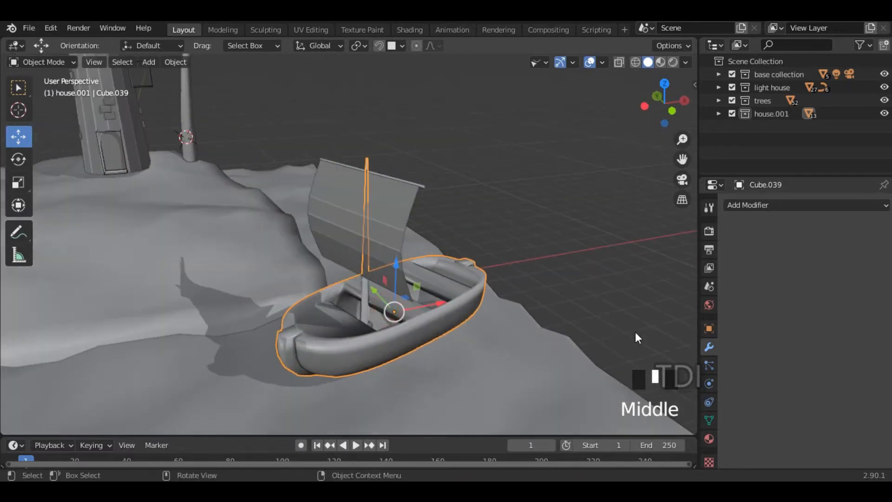
- Enable Auto Smooth at 30° for the sailboat's hull
left_click(709, 420)
scroll(710, 413, "down", 1)
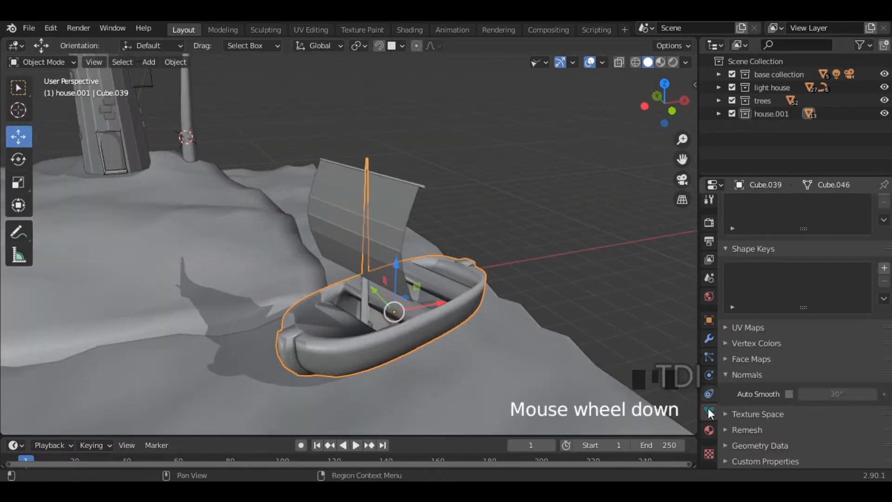
scroll(709, 407, "down", 1)
scroll(745, 311, "down", 1)
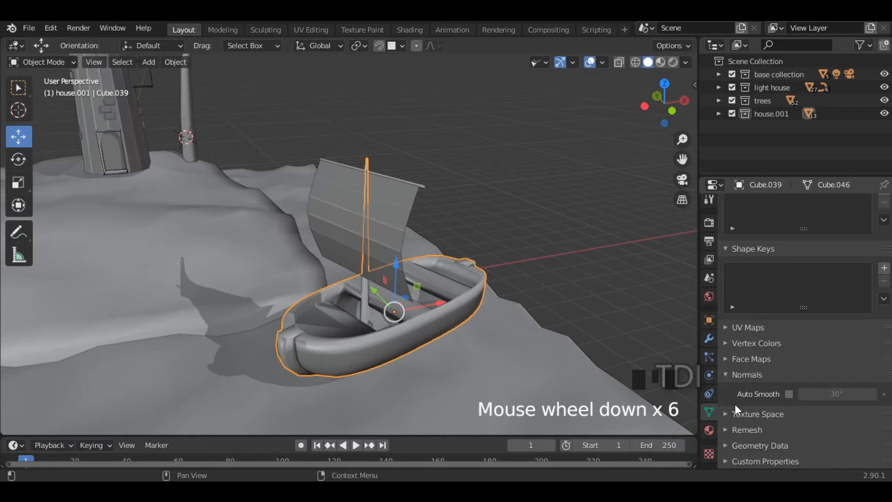
left_click(789, 394)
- Shade the sailboat's curved sail smooth
middle_click_drag(514, 360, 449, 315)
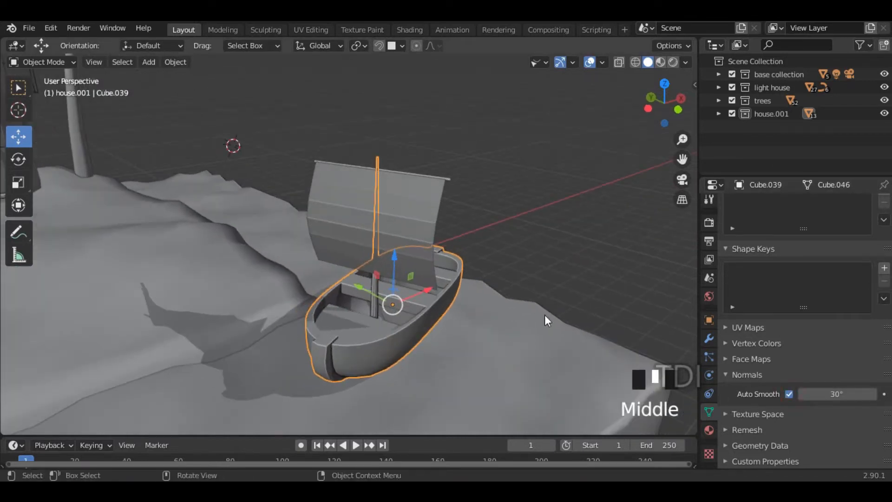
left_click(375, 305)
left_click(375, 303)
scroll(380, 314, "up", 1)
scroll(380, 314, "up", 1)
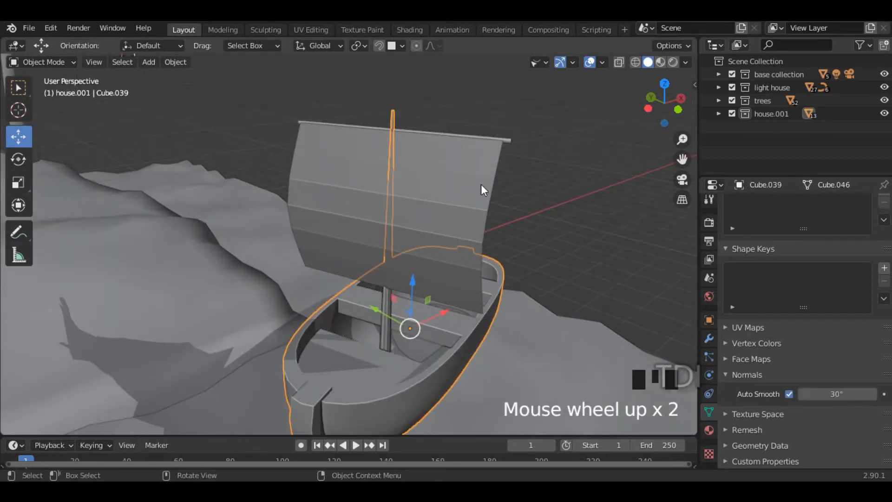
left_click(453, 184)
right_click(438, 183)
left_click(439, 183)
- Shade the thin yard above the sail smooth and enable Auto Smooth for it
middle_click_drag(450, 218, 431, 213)
left_click(485, 146)
right_click_drag(484, 145, 459, 145)
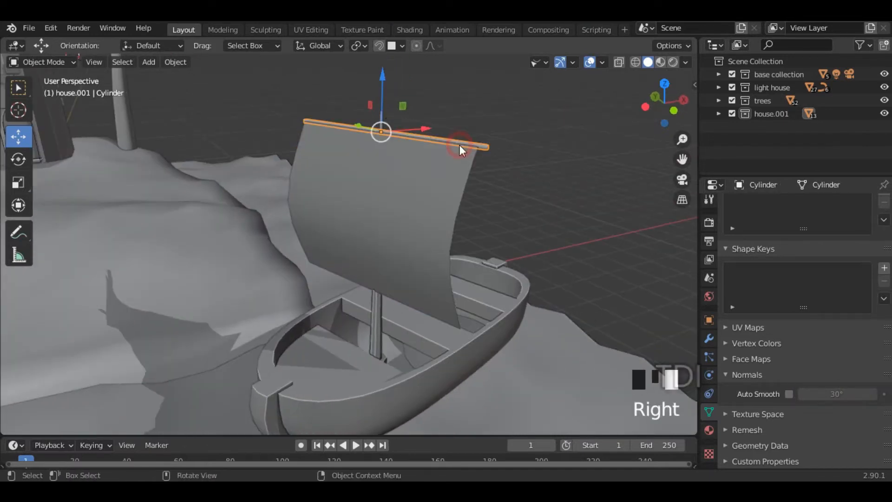
left_click(789, 394)
- Nudge the sail slightly upward
left_click(424, 205)
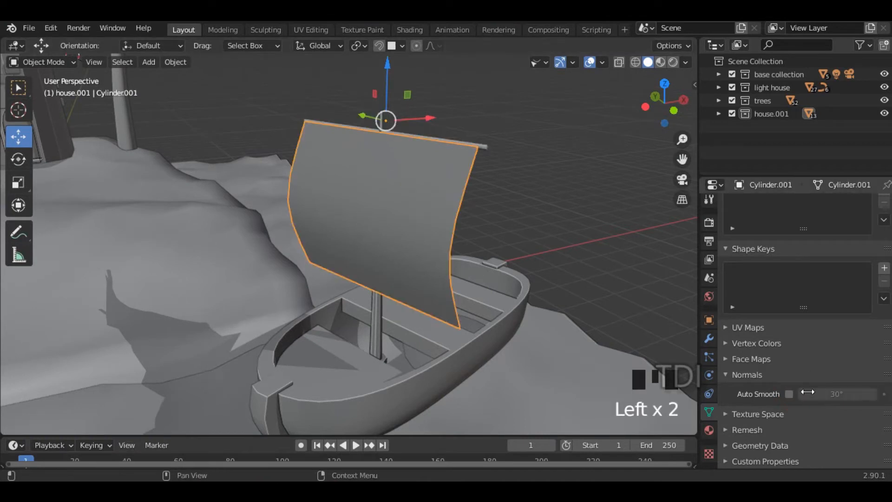
left_click(516, 281)
mouse_move(576, 274)
middle_mouse_down()
mouse_move(494, 300)
mouse_move(417, 286)
mouse_move(513, 298)
mouse_move(576, 283)
middle_mouse_up()
left_click(409, 219)
left_click_drag(404, 122, 404, 118)
left_click(478, 130)
- Try to scale the sailboat's hull mesh along its X axis in Edit Mode, and undo the change
scroll(465, 185, "down", 3)
middle_click_drag(465, 209, 251, 320)
left_click(472, 288)
key("Tab")
key("z")
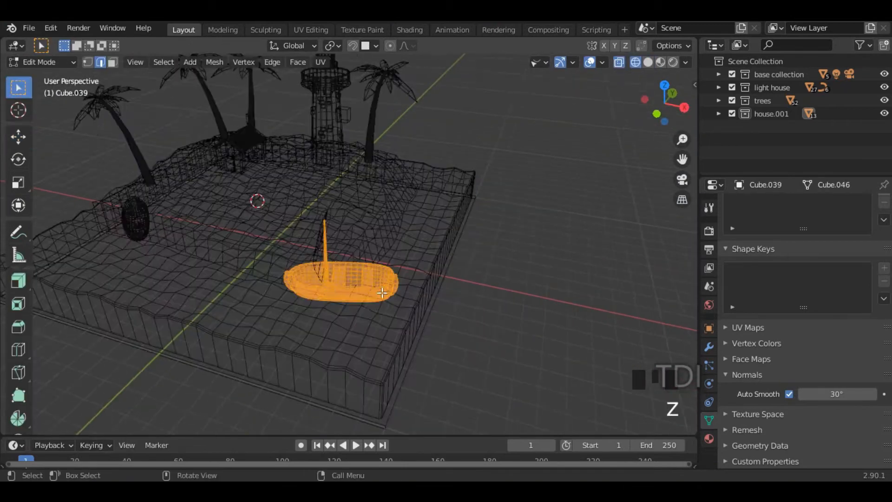
key("z")
key("s")
key("x")
key("x")
left_click(485, 311)
key("Tab")
left_click(532, 316)
middle_click_drag(439, 313, 522, 277)
key("ctrl+z")
key("ctrl+z")
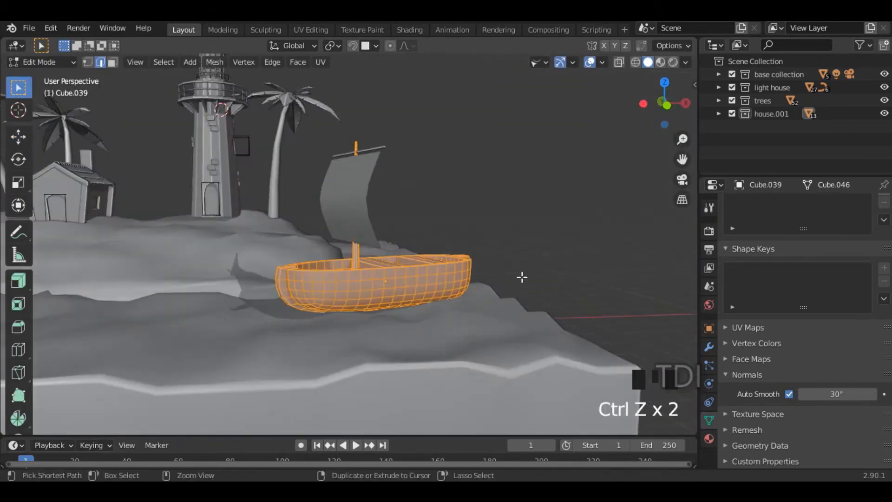
key("Tab")
- Select the whole sailboat again, adjust its scale, and raise it about 0.06 m along global Z
left_click_drag(351, 146, 373, 196, "shift")
middle_click_drag(469, 281, 409, 289)
key("s")
left_click_drag(305, 159, 349, 148)
scroll(348, 209, "up", 4)
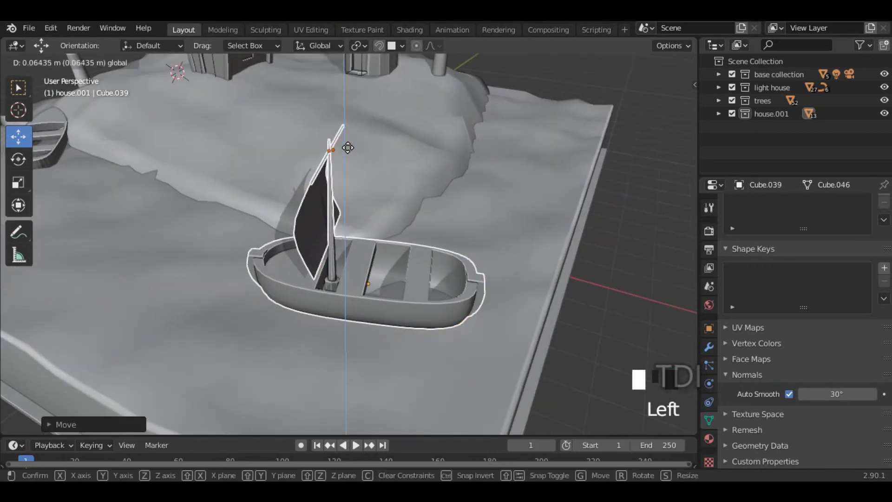
middle_click_drag(437, 293, 418, 236)
left_click(571, 223)
- Snap the 3D cursor to the world origin
middle_click_drag(478, 246, 428, 250)
scroll(377, 288, "down", 2)
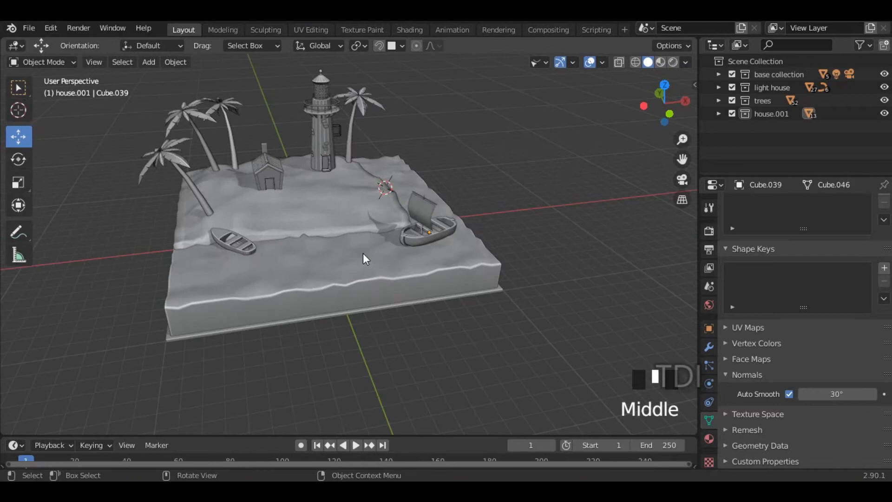
middle_click_drag(230, 247, 353, 283)
middle_click_drag(455, 229, 413, 261, "shift")
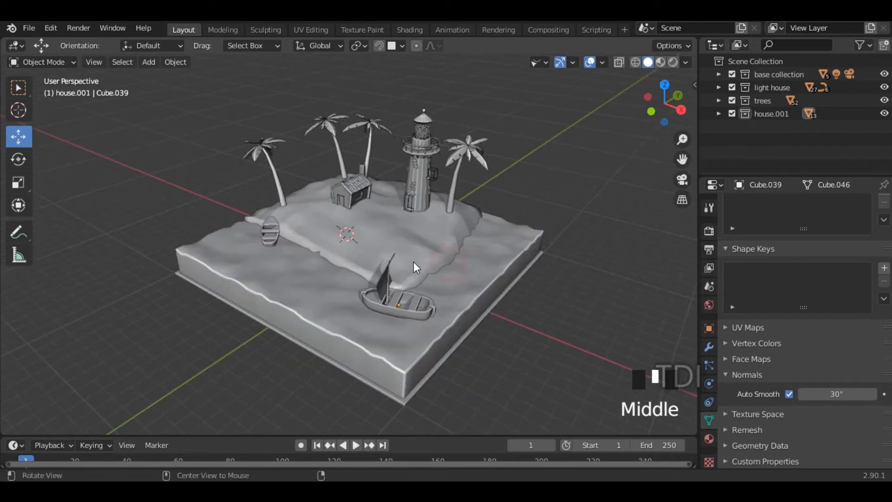
key("shift+s")
left_click(292, 309)
middle_click_drag(292, 308, 467, 246)
- Check the water block's mesh in Edit Mode, then delete the whole water object
left_click(18, 87)
middle_click_drag(480, 200, 302, 334)
left_click(287, 349)
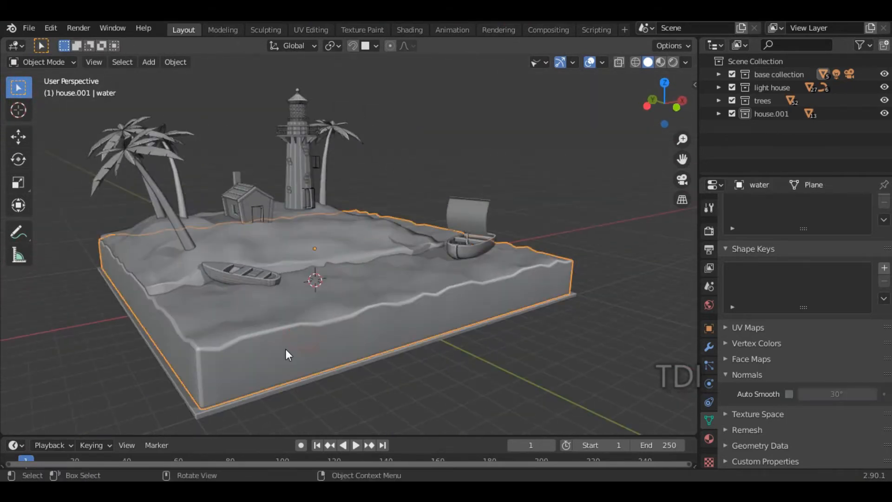
scroll(325, 325, "up", 3)
middle_click_drag(357, 309, 394, 245)
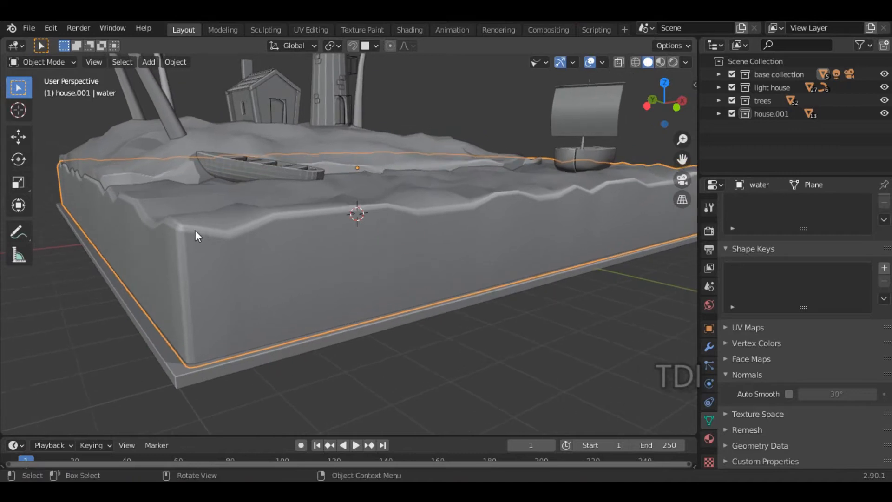
key("Tab")
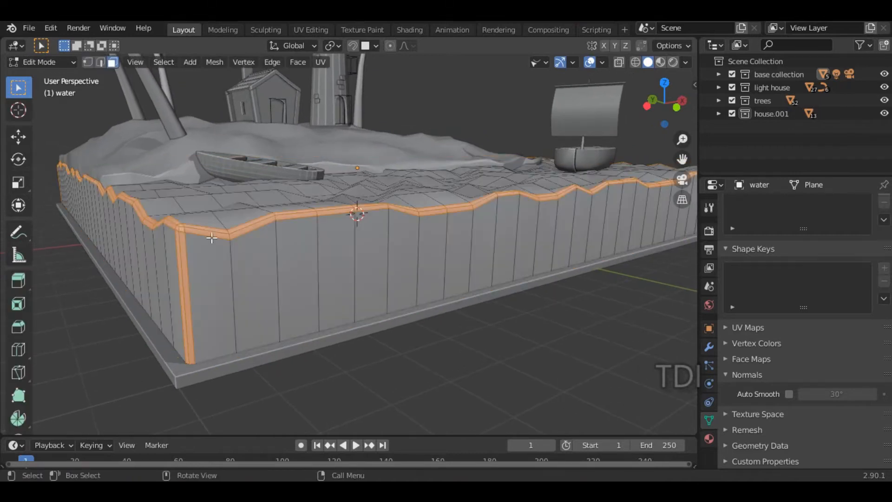
middle_click_drag(228, 244, 239, 264)
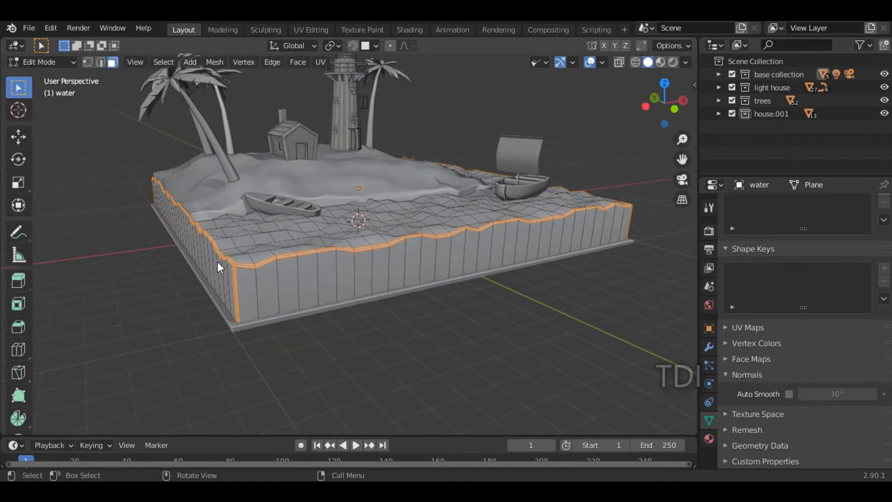
key("Tab")
middle_click_drag(299, 257, 294, 258)
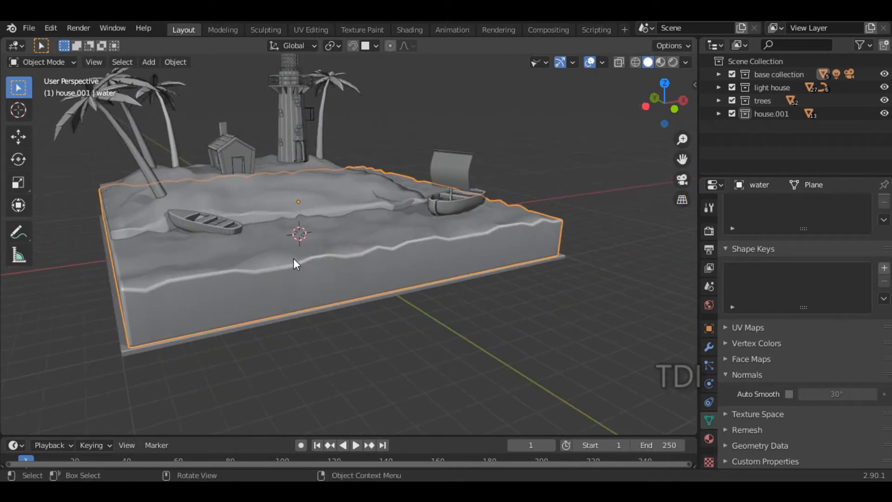
key("Delete")
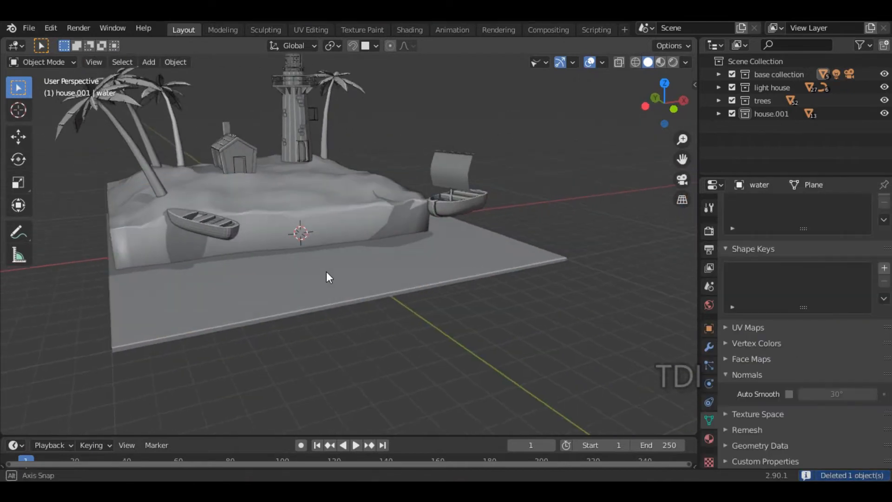
- Add a plane at the world origin and scale it up to match the outline of the square base
key("KP_7")
key("shift+a")
mouse_move(296, 213)
left_click(396, 214)
scroll(382, 215, "down", 3)
key("s")
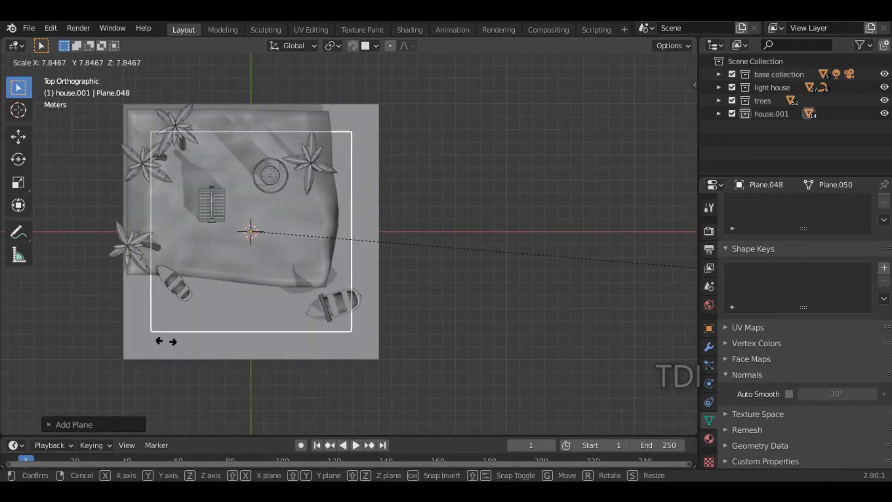
left_click(431, 351)
- Raise the new plane along global Z to the boats' water level, by about 1.6 m and then about 0.5 m
middle_click_drag(346, 395, 403, 282)
key("shift+d")
key("z")
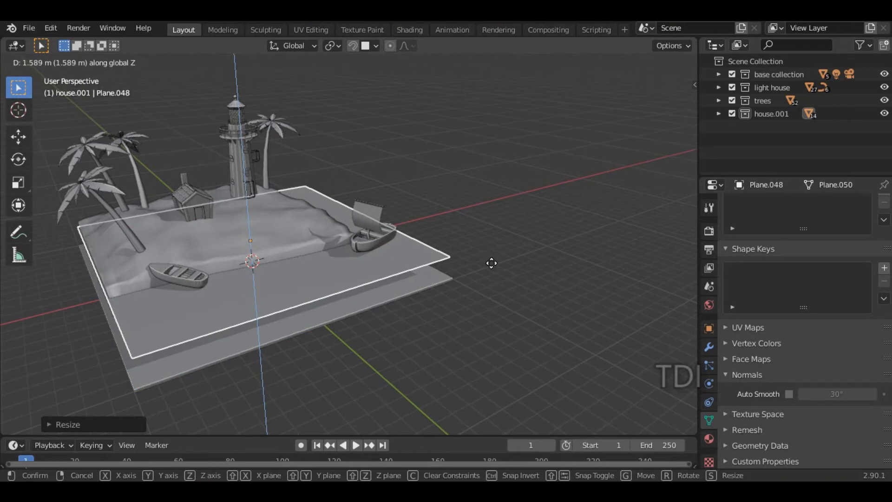
left_click(489, 263)
middle_click_drag(418, 319, 489, 298)
scroll(348, 304, "up", 2)
key("g")
key("z")
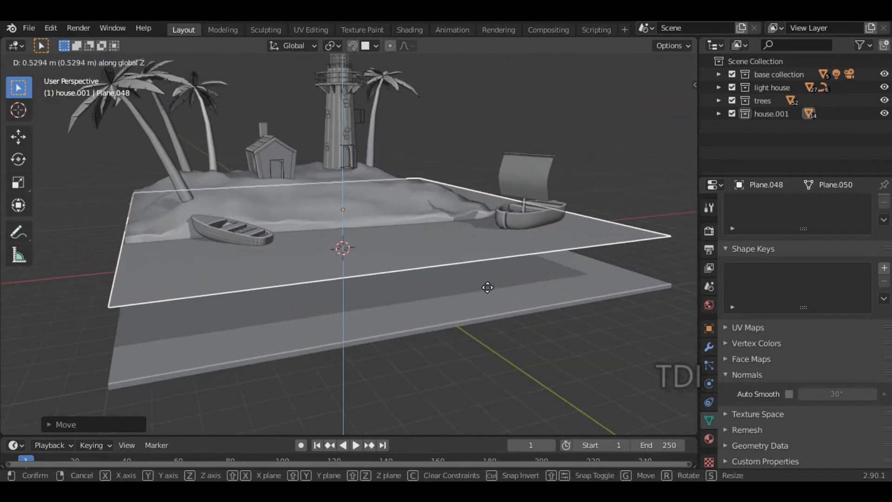
left_click(486, 287)
- Subdivide the whole new water plane with 27 cuts
middle_click_drag(460, 294, 449, 279)
scroll(355, 333, "up", 1)
key("Tab")
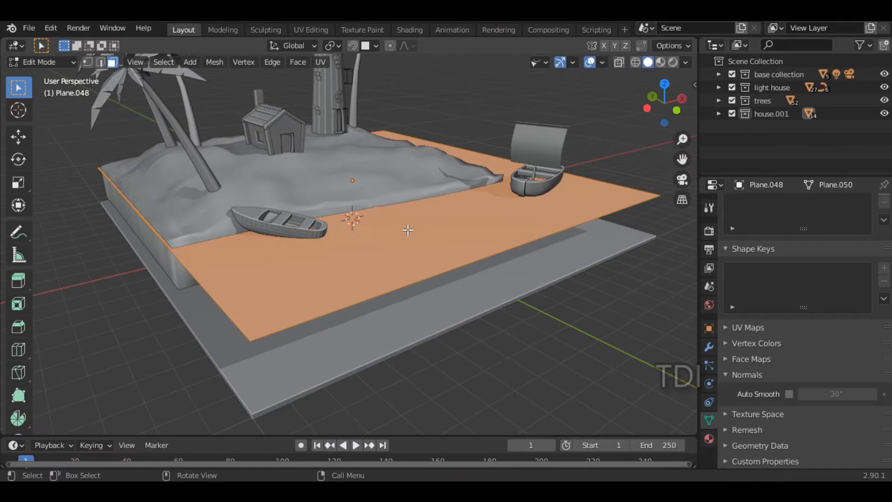
right_click(367, 234)
left_click(361, 206)
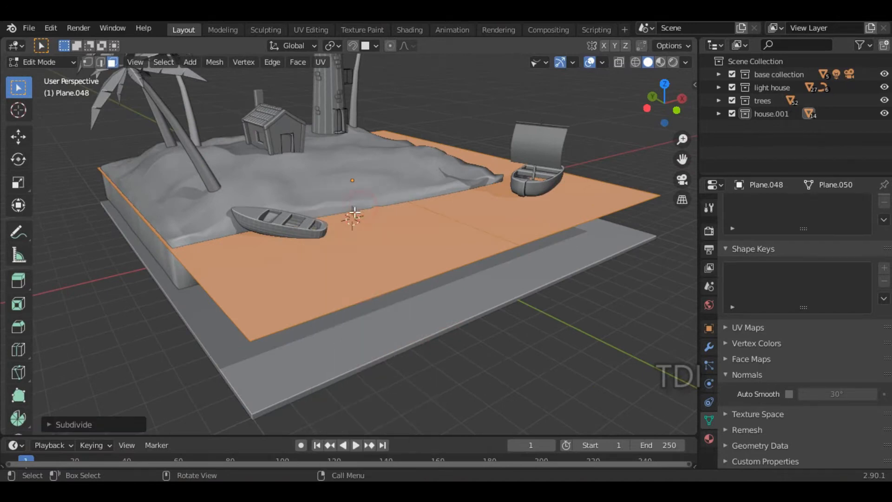
scroll(361, 209, "down", 3)
mouse_move(364, 218)
middle_mouse_down()
mouse_move(398, 240)
mouse_move(369, 223)
middle_mouse_up()
middle_click_drag(370, 223, 334, 244, "shift")
left_click(84, 425)
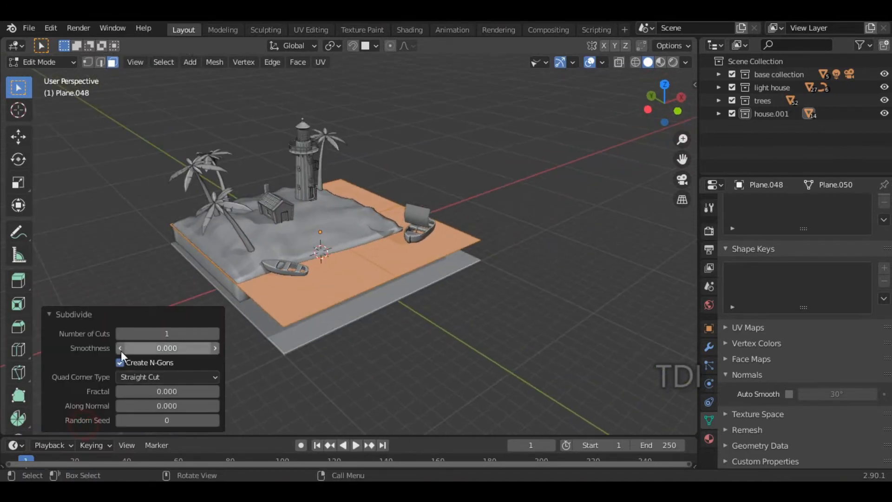
left_click(193, 334)
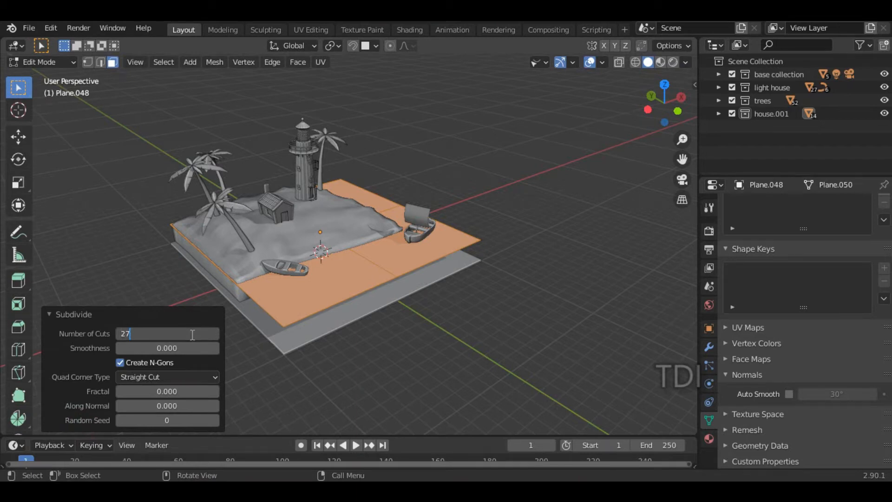
mouse_move(538, 285)
middle_mouse_down()
mouse_move(478, 277)
mouse_move(548, 278)
middle_mouse_up()
left_click(471, 183)
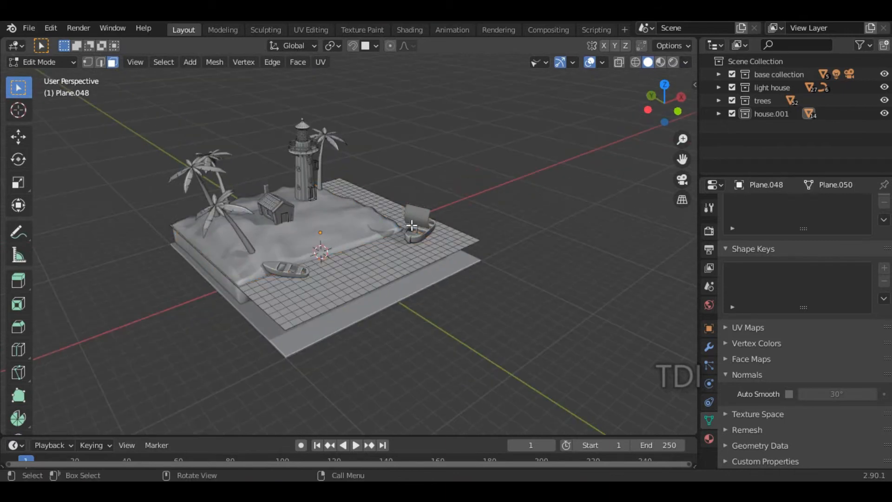
- Randomly select 50% of the water plane's vertices with random seed 2 and raise them about 0.12 m along global Z
scroll(412, 226, "up", 1)
left_click(88, 63)
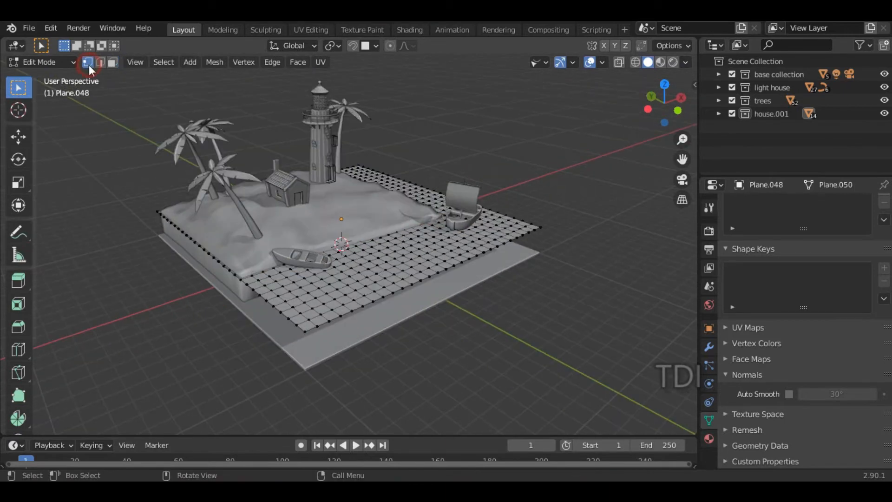
left_click(166, 60)
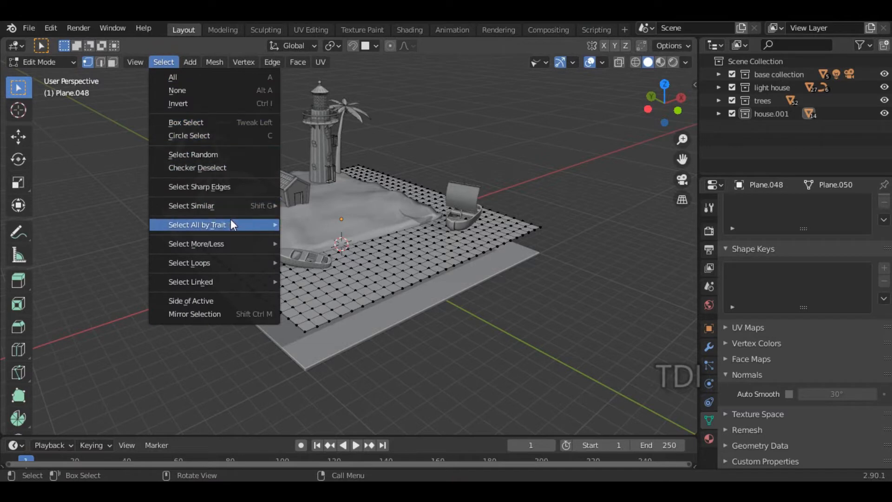
left_click(206, 154)
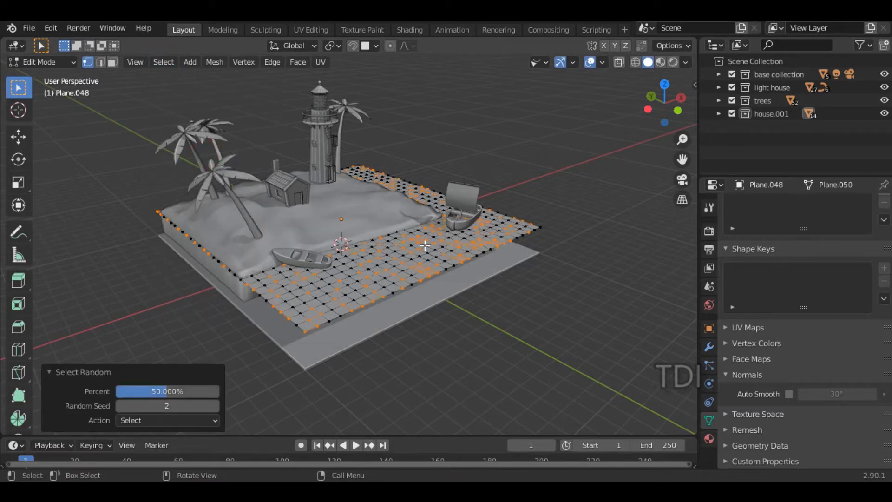
scroll(424, 245, "up", 1)
key("g")
key("z")
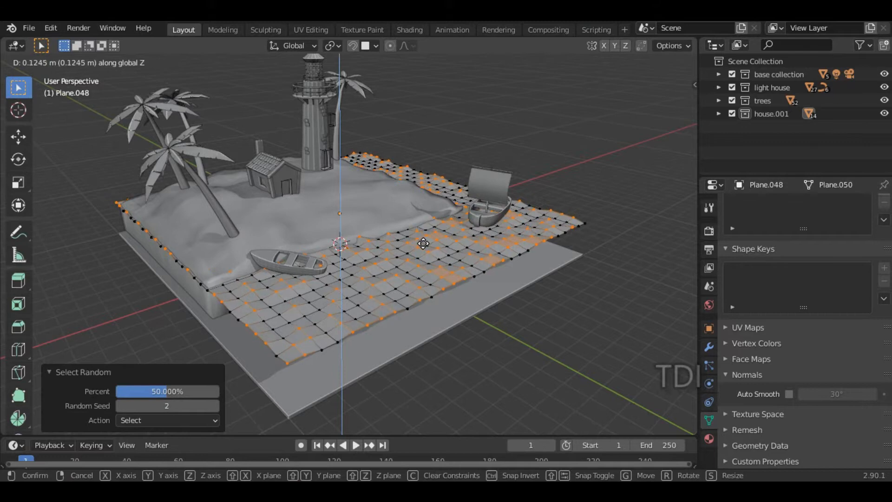
left_click(424, 243)
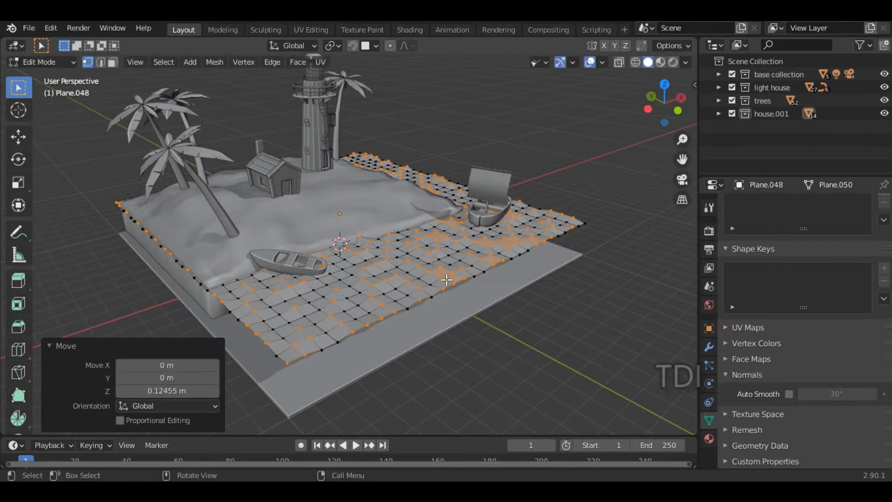
- Leave Edit Mode and apply smooth shading to the wavy water plane
key("Tab")
middle_click_drag(428, 286, 391, 285)
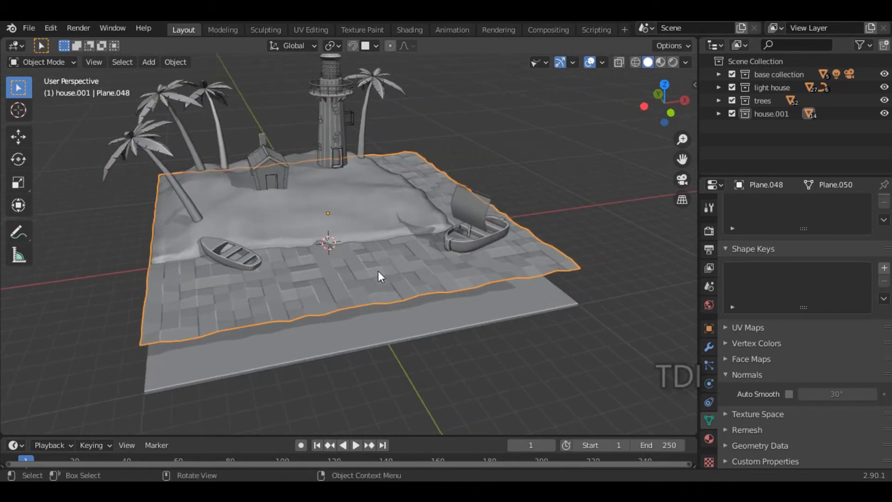
right_click(376, 269)
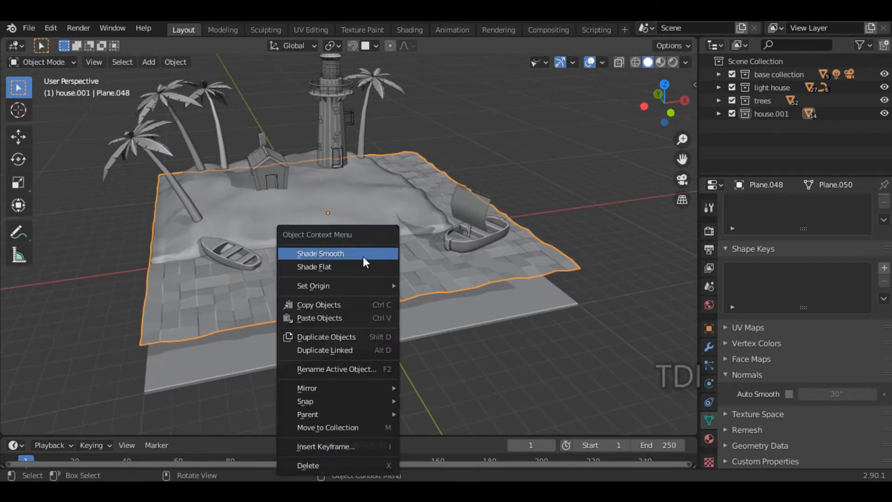
left_click(363, 257)
middle_click_drag(359, 256, 394, 255)
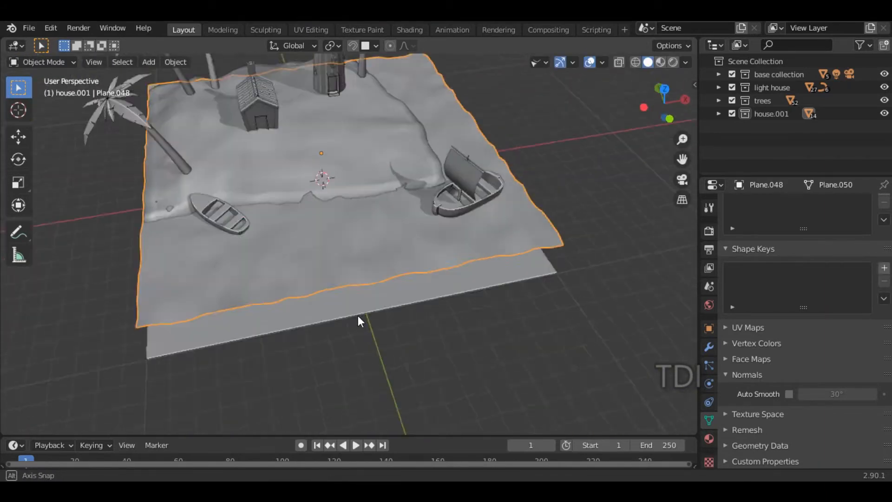
middle_click_drag(359, 317, 414, 288)
- Select the outer boundary edges on all four sides of the water plane in edge select mode
key("Tab")
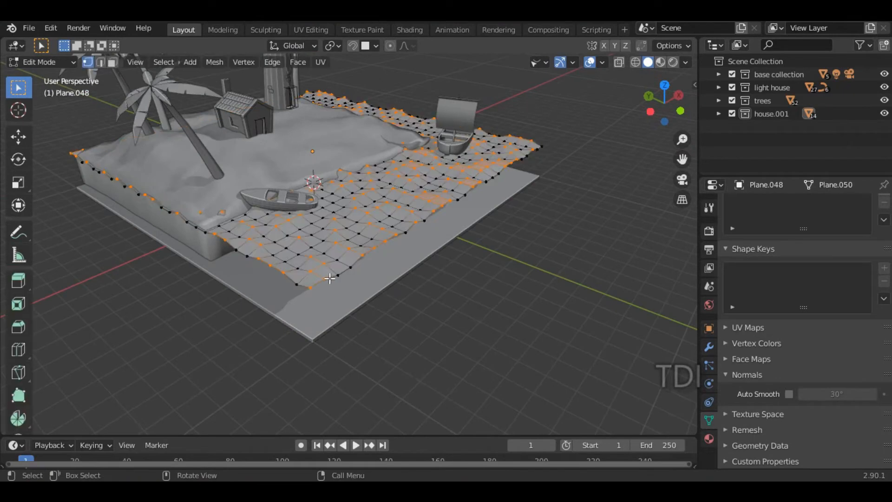
left_click(101, 63)
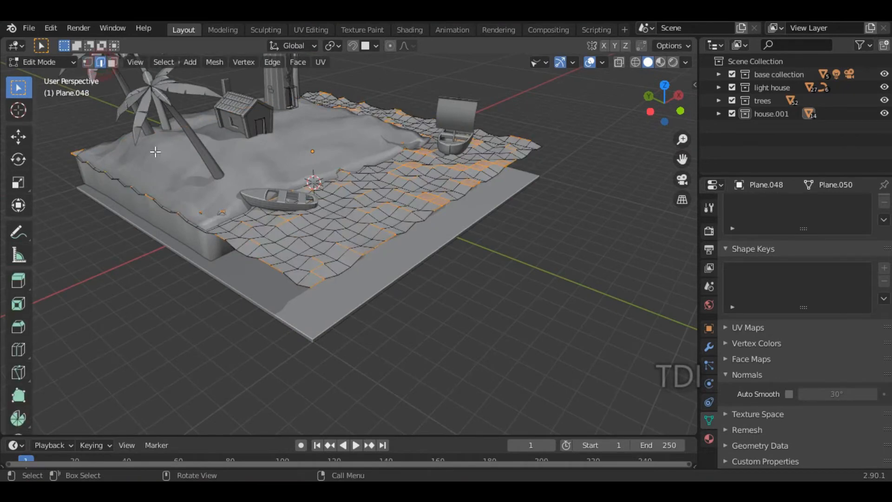
left_click(316, 283)
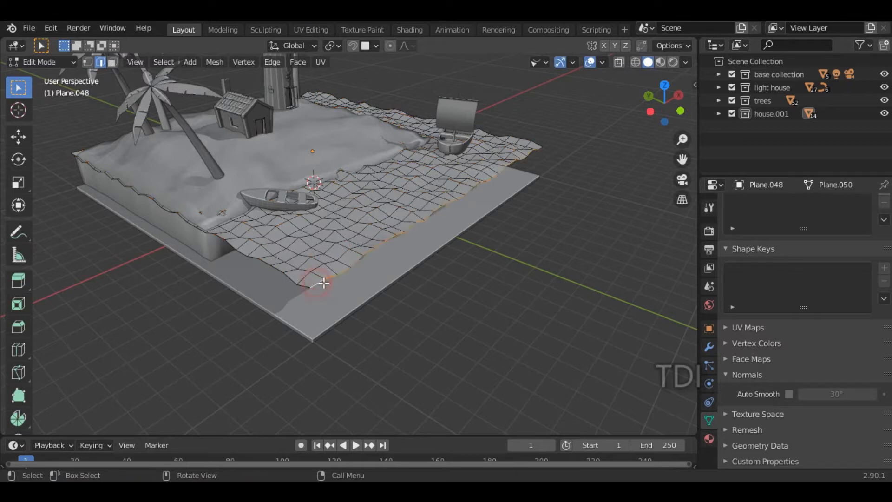
middle_click_drag(282, 275, 411, 274)
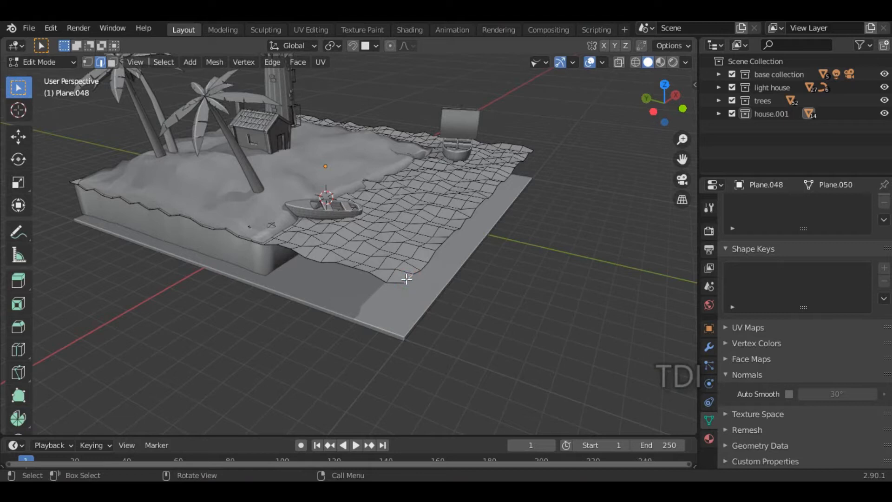
double_click(441, 284)
mouse_move(482, 278)
left_mouse_down("alt")
mouse_move(490, 269)
mouse_move(496, 275)
left_mouse_up("alt")
double_click(451, 252, "shift")
middle_click_drag(498, 267, 373, 296)
middle_click_drag(556, 248, 412, 224)
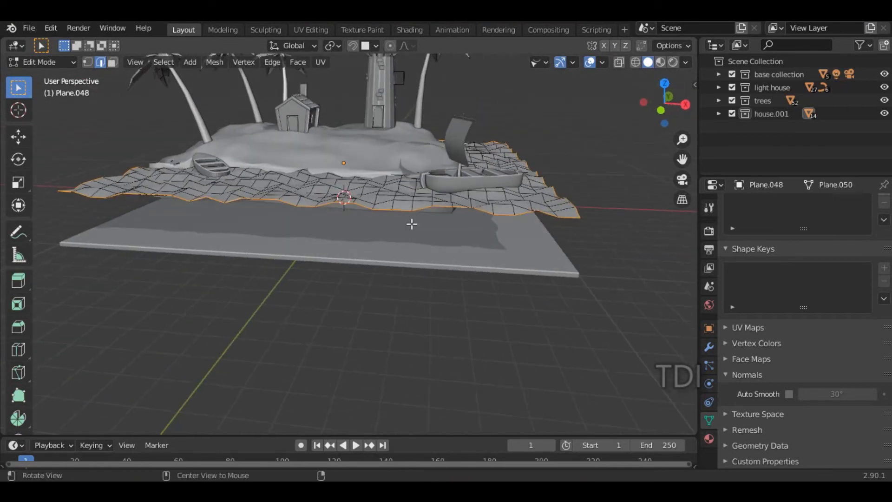
- In front wireframe view, extrude the water plane's boundary edges down about 2.03 m along global Z to the base
key("KP_1")
key("z")
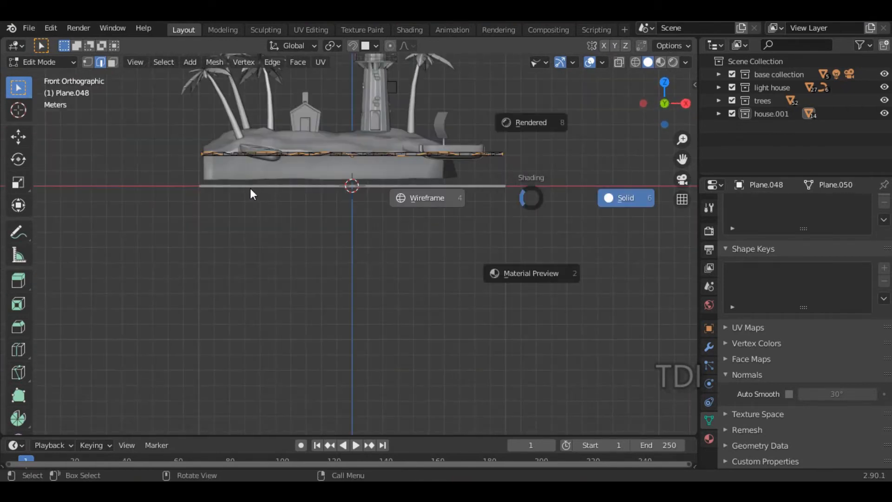
left_click(253, 188)
scroll(261, 185, "up", 3)
middle_click_drag(370, 138, 394, 203, "shift")
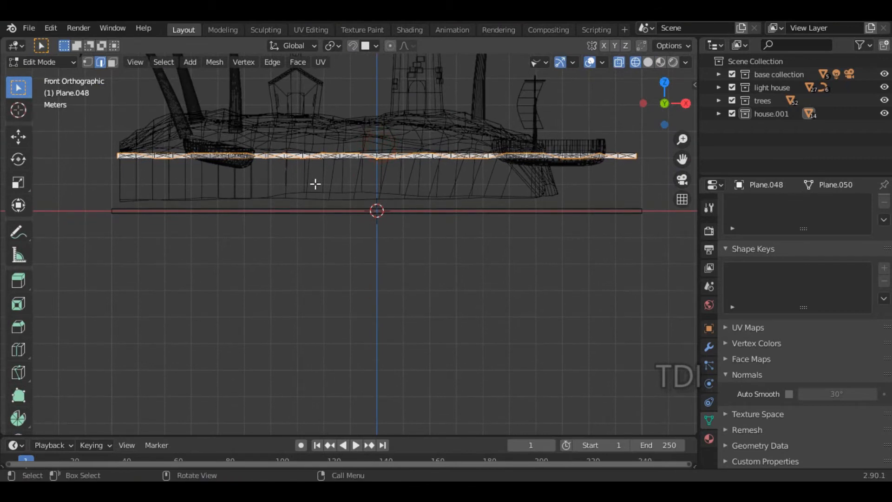
key("e")
key("z")
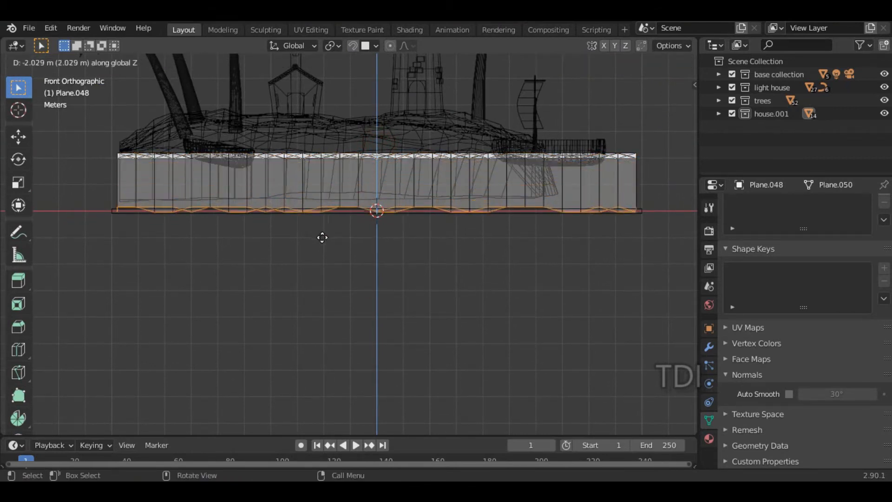
left_click(322, 237)
- Flatten the extruded bottom edges of the water by scaling them to 0 along Z
scroll(309, 215, "up", 4)
scroll(186, 236, "up", 1)
middle_click_drag(195, 223, 508, 248, "shift")
scroll(284, 235, "up", 1)
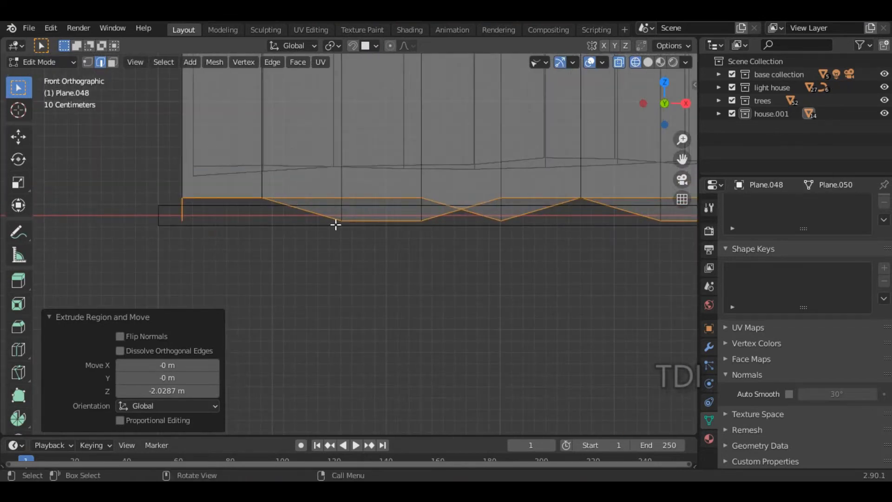
scroll(275, 250, "down", 1)
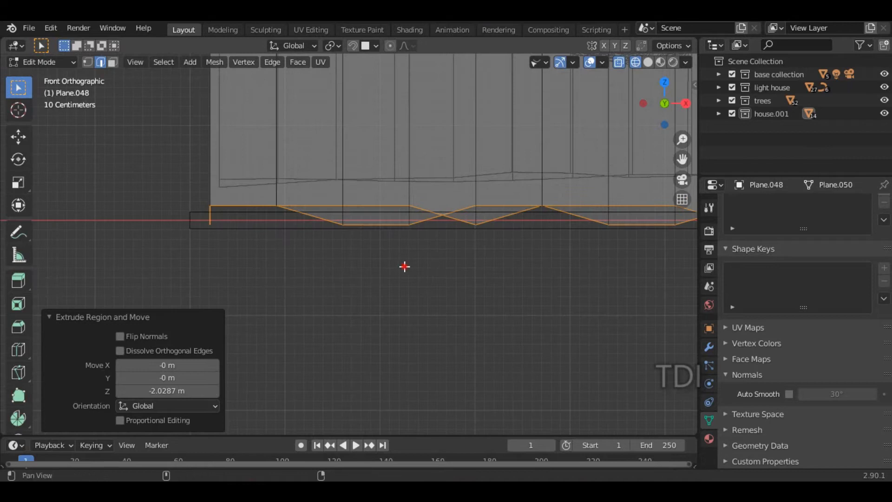
middle_click_drag(404, 266, 308, 266, "shift")
type("sz")
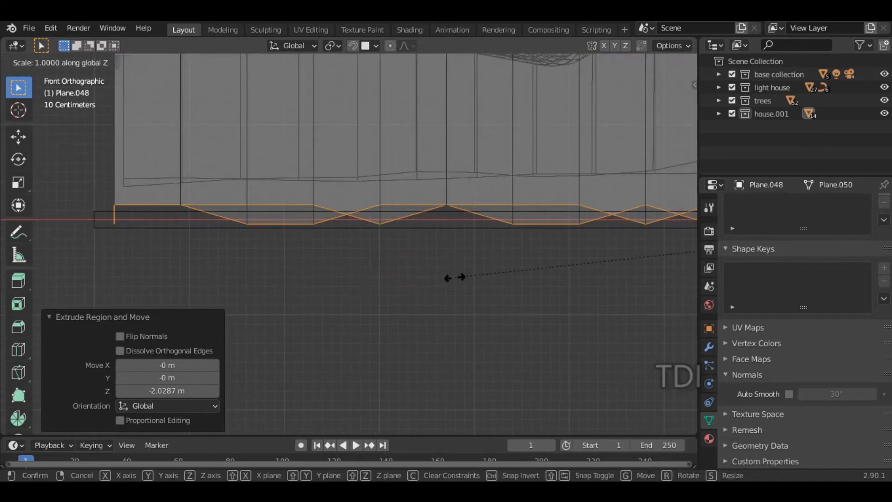
type("0")
key("Return")
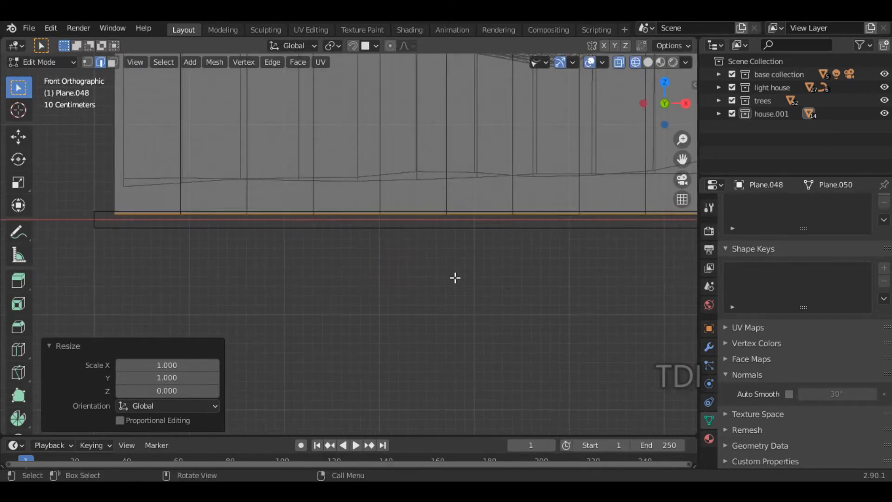
- Return to solid shading and Object Mode, and inspect the smooth shading on the water block's sides and rim
mouse_move(177, 210)
middle_mouse_down()
mouse_move(305, 213)
mouse_move(370, 255)
mouse_move(243, 149)
mouse_move(262, 182)
middle_mouse_up()
key("z")
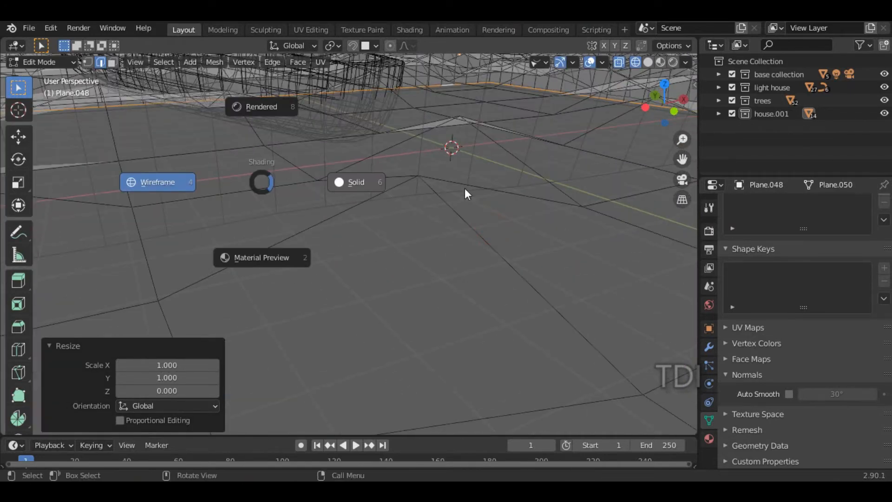
left_click(417, 180)
mouse_move(398, 199)
middle_mouse_down()
mouse_move(480, 207)
mouse_move(370, 226)
middle_mouse_up()
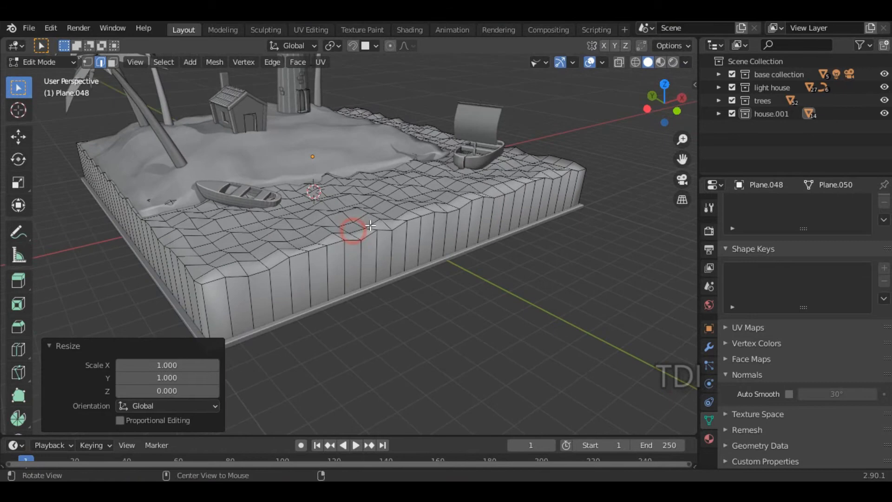
key("Tab")
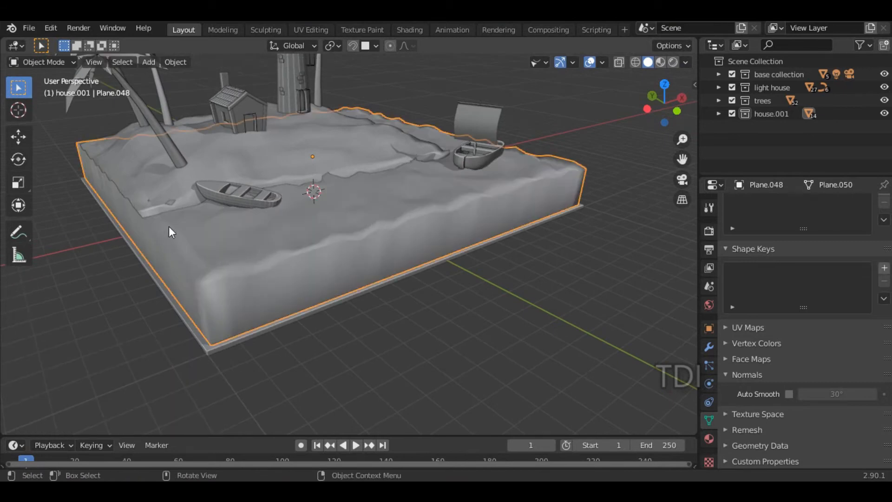
middle_click_drag(329, 267, 480, 241)
middle_click_drag(498, 209, 376, 249)
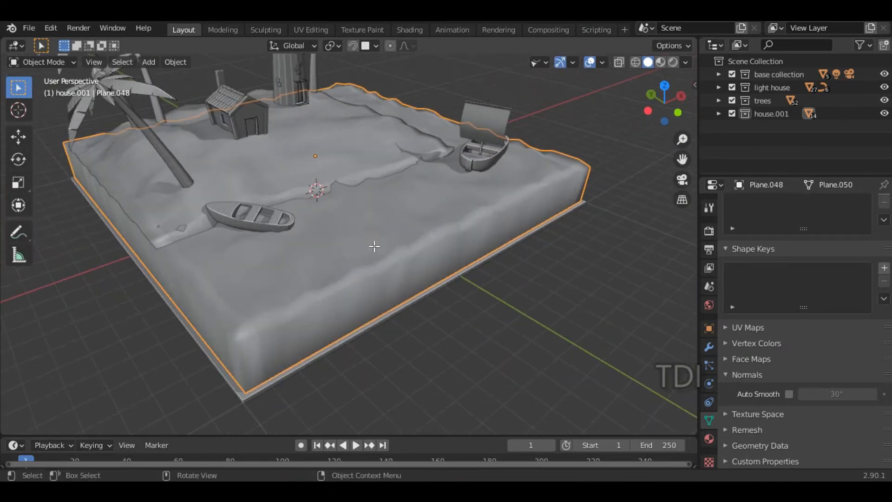
- In Edit Mode, select the water block's upper rim edges and vertical corner edges on all sides
key("Tab")
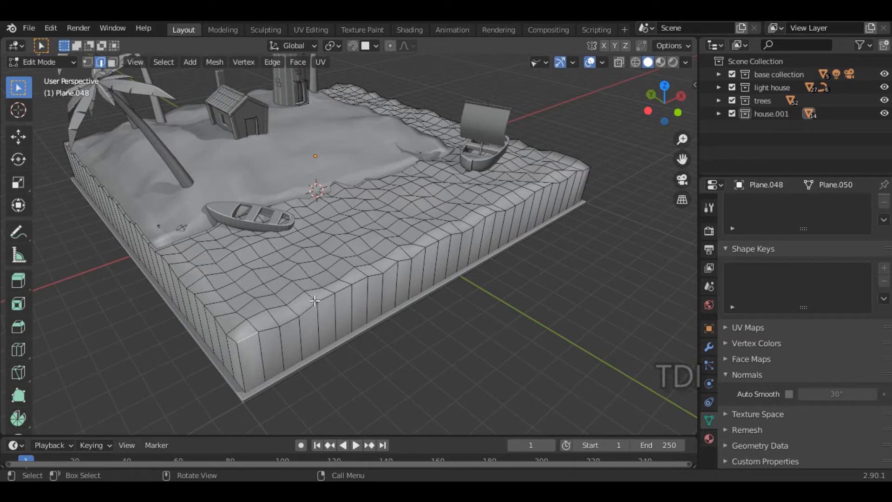
middle_click_drag(389, 310, 309, 315)
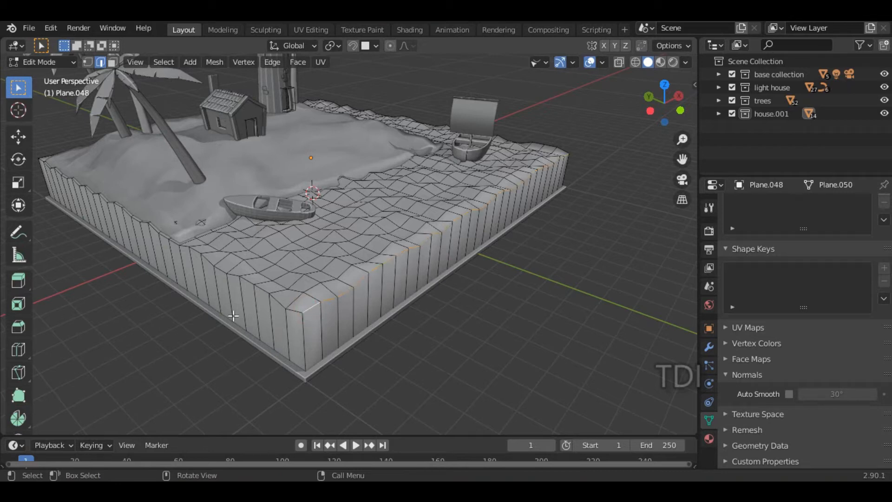
left_click(292, 311, "shift")
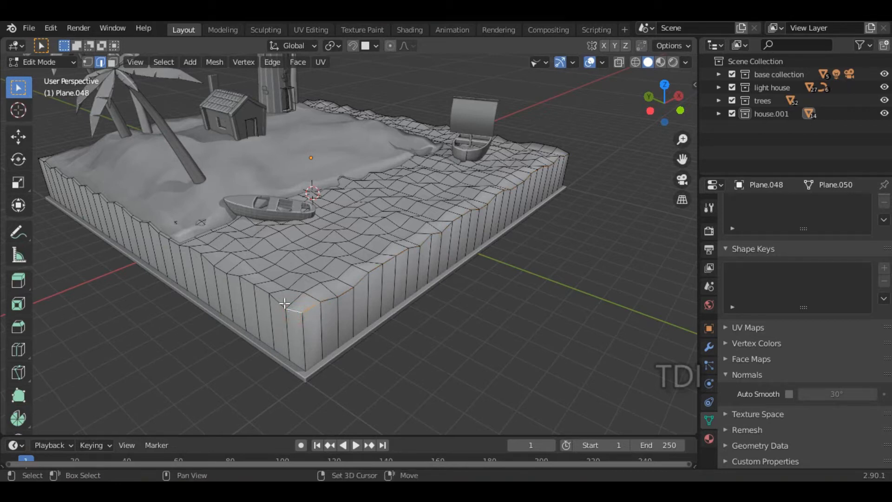
middle_click_drag(508, 213, 454, 309)
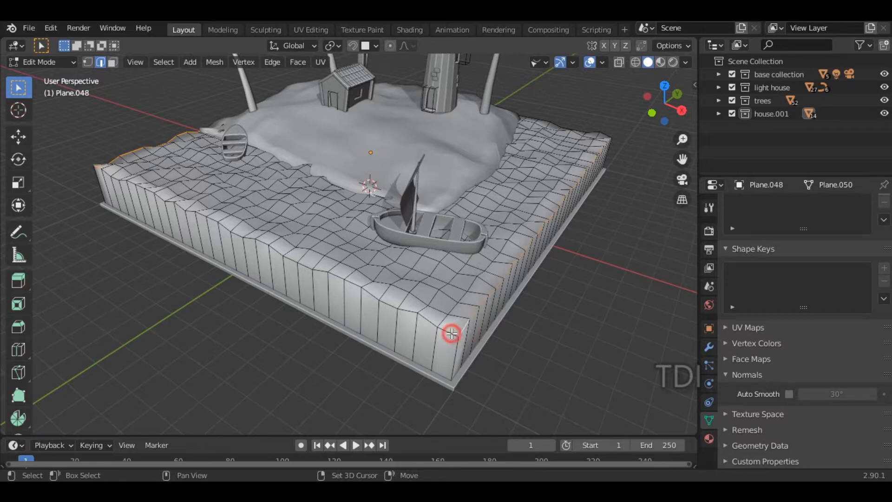
middle_click_drag(353, 260, 371, 318)
middle_click_drag(268, 316, 412, 313)
middle_click_drag(302, 297, 305, 269)
middle_click_drag(231, 259, 226, 316)
middle_click_drag(311, 331, 251, 315)
middle_click_drag(286, 325, 344, 313)
scroll(416, 318, "up", 4)
middle_click_drag(457, 281, 459, 269)
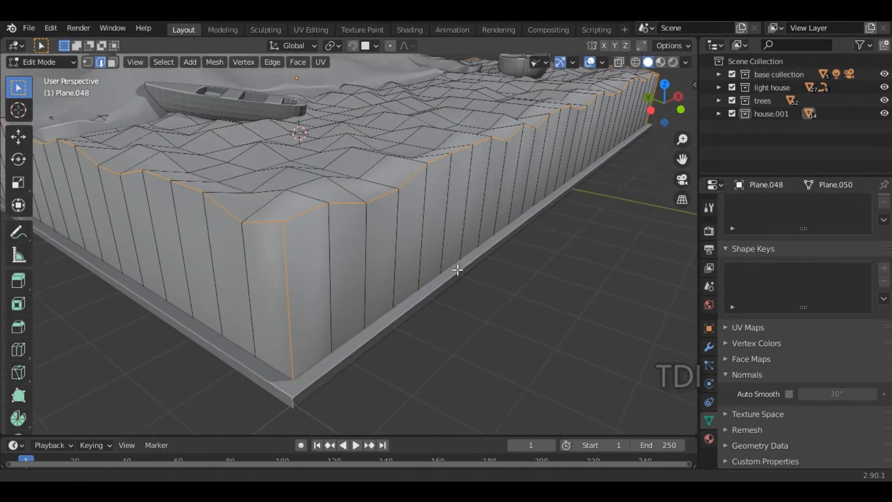
- Bevel the selected water block edges by about 0.002 m with one segment and return to Object Mode
key("ctrl")
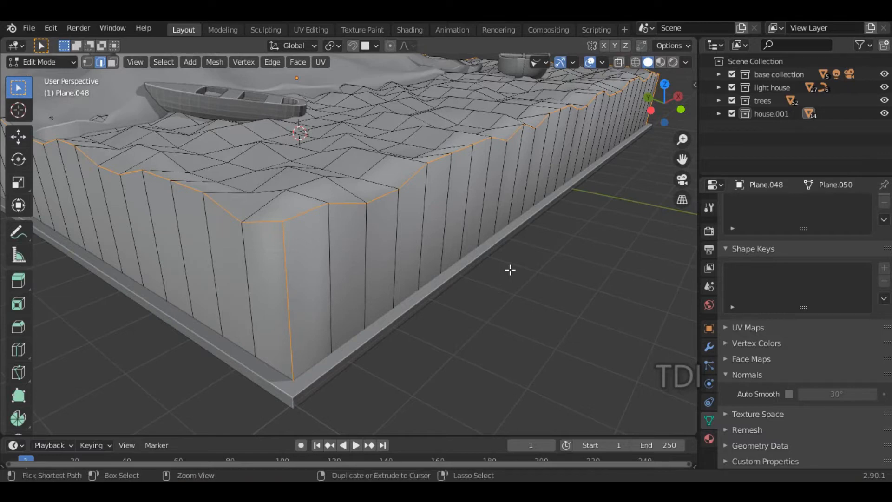
key("ctrl+b")
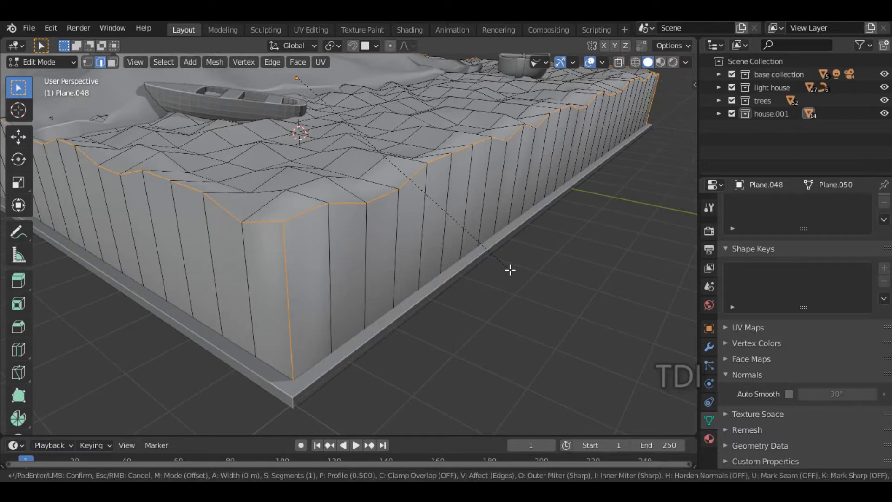
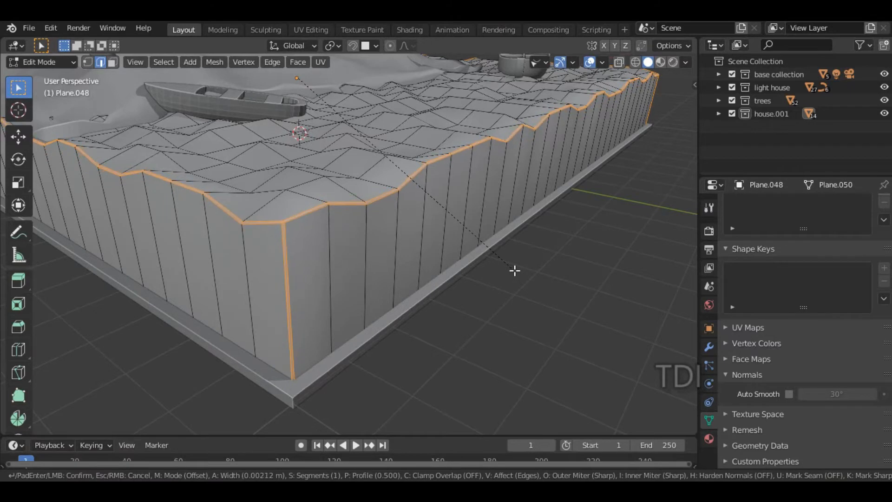
left_click(515, 271)
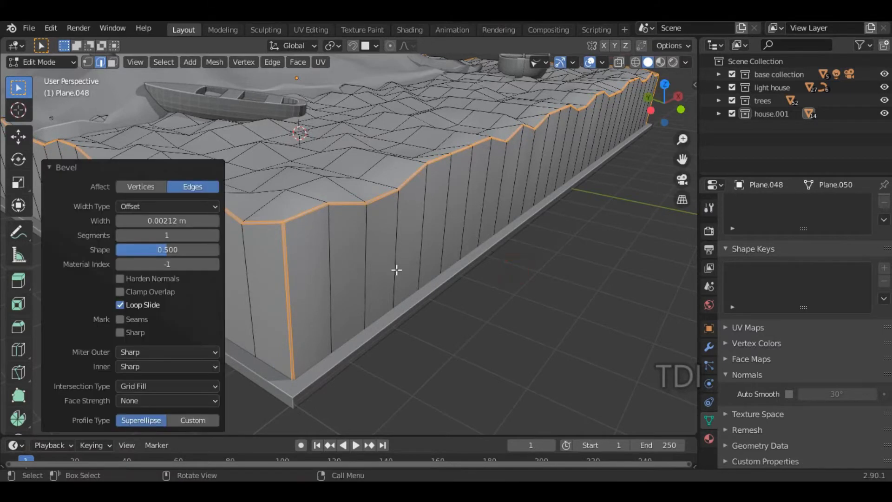
left_click(83, 166)
key("Tab")
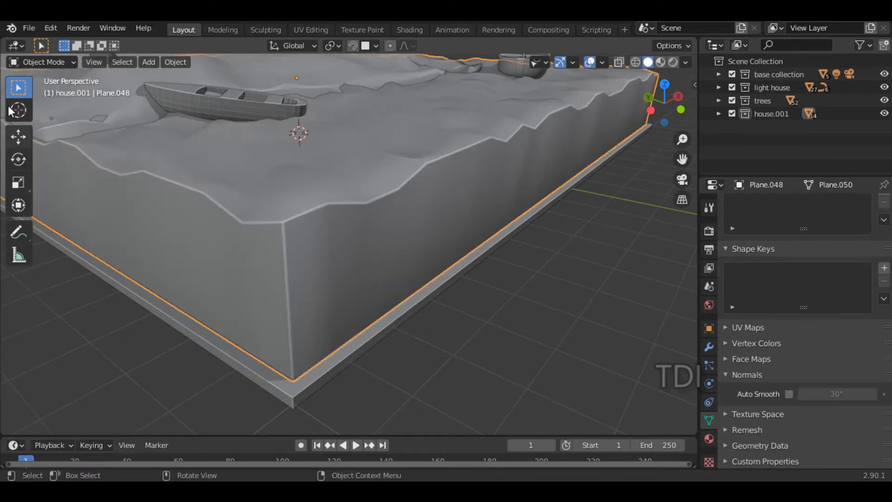
scroll(235, 225, "down", 6)
middle_click_drag(284, 231, 442, 260)
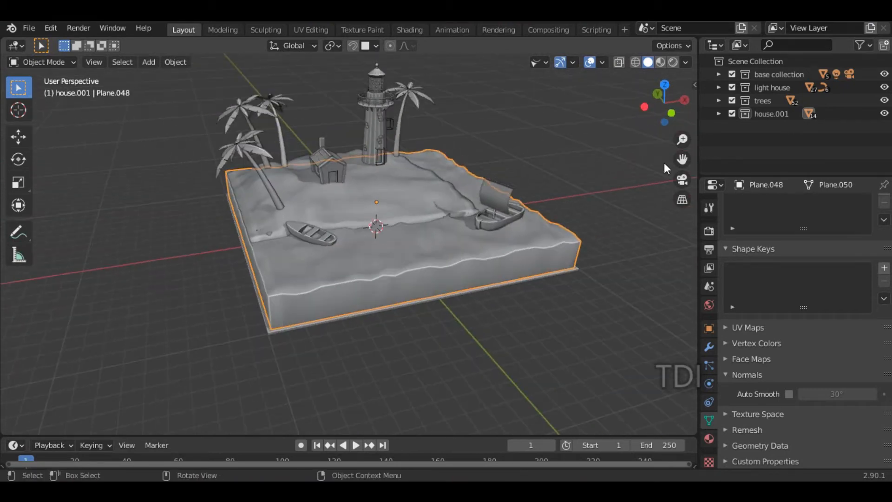
- Move the water object into a new collection named water and collapse the house.001 collection
left_click(720, 113)
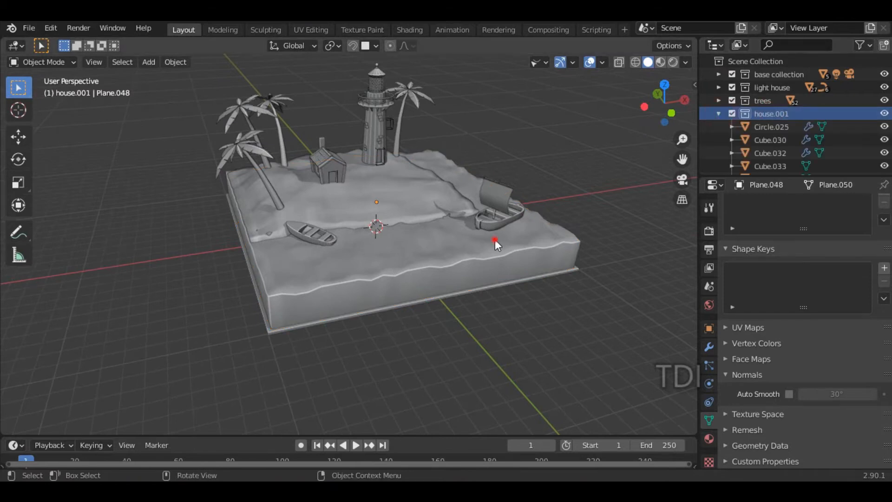
left_click(533, 246)
key("m")
left_click(588, 221)
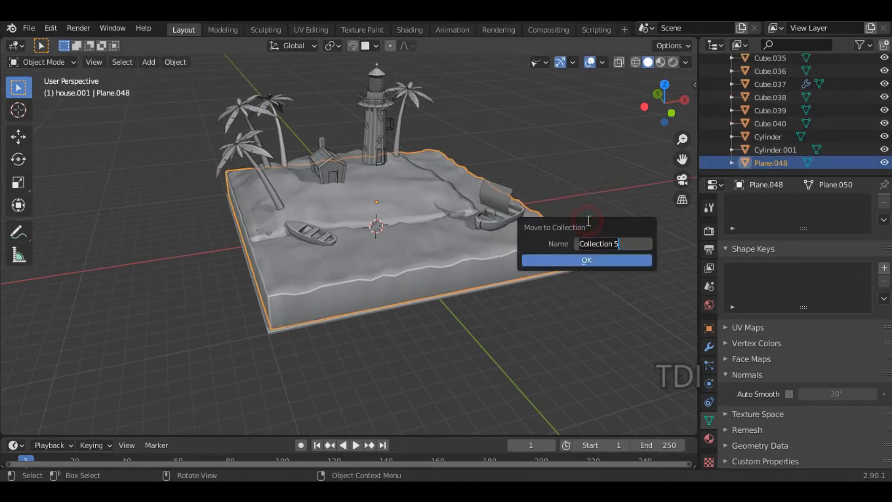
type("wa")
key("Return")
key("Return")
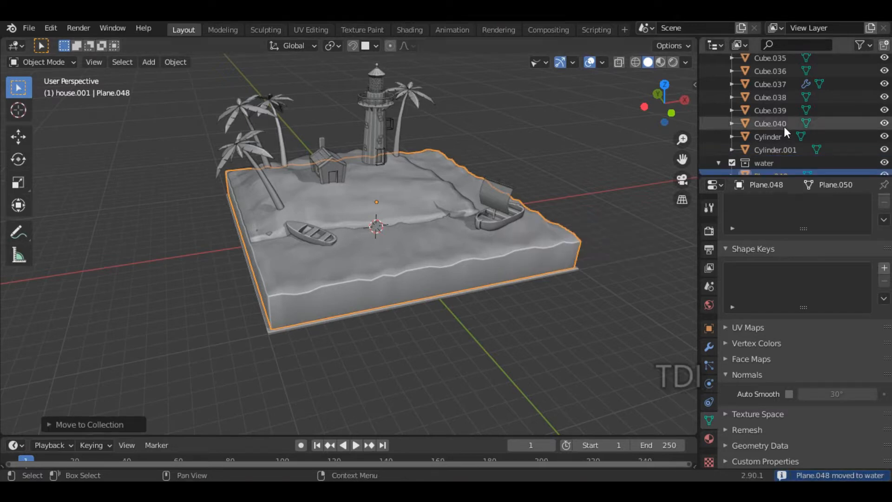
scroll(784, 126, "down", 1)
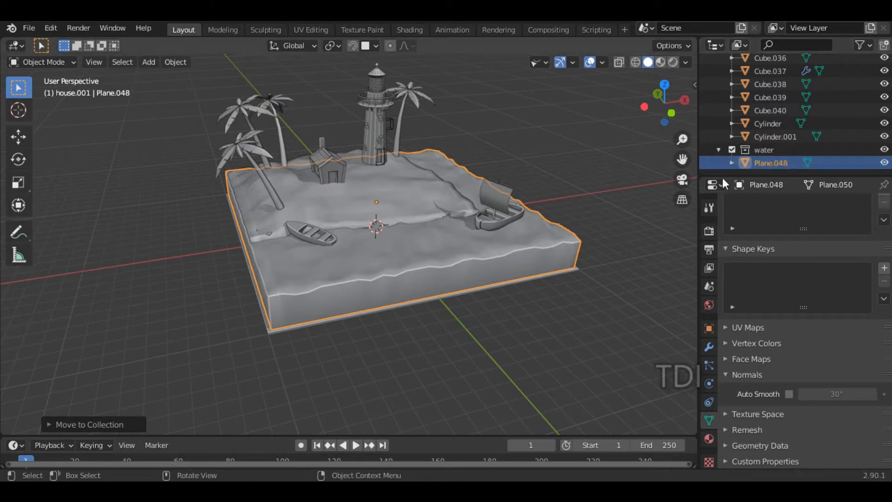
scroll(779, 140, "up", 5)
left_click(719, 114)
- Raise the sailboat's hull and mast about 0.03 m along global Z
middle_click_drag(565, 168, 436, 246)
scroll(436, 249, "up", 6)
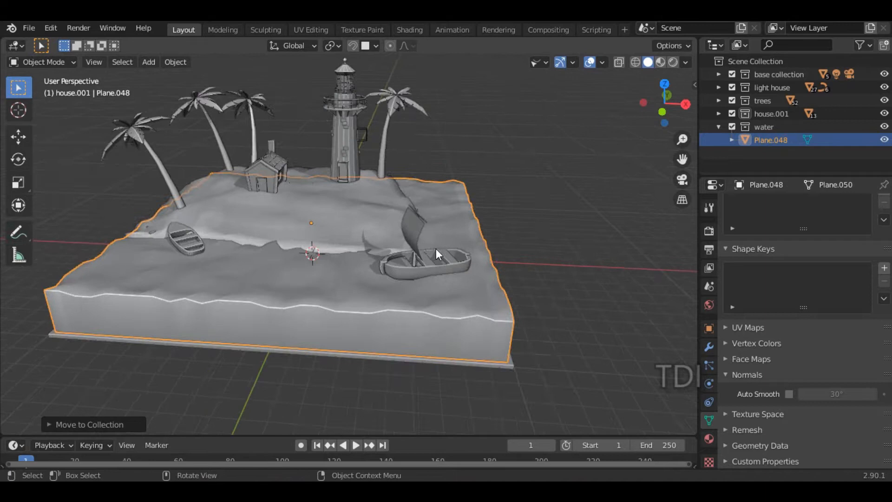
middle_click_drag(549, 244, 436, 248, "shift")
middle_click_drag(436, 248, 437, 242)
left_click(393, 227)
scroll(279, 151, "down", 2)
left_click(276, 153, "shift")
key("g")
key("z")
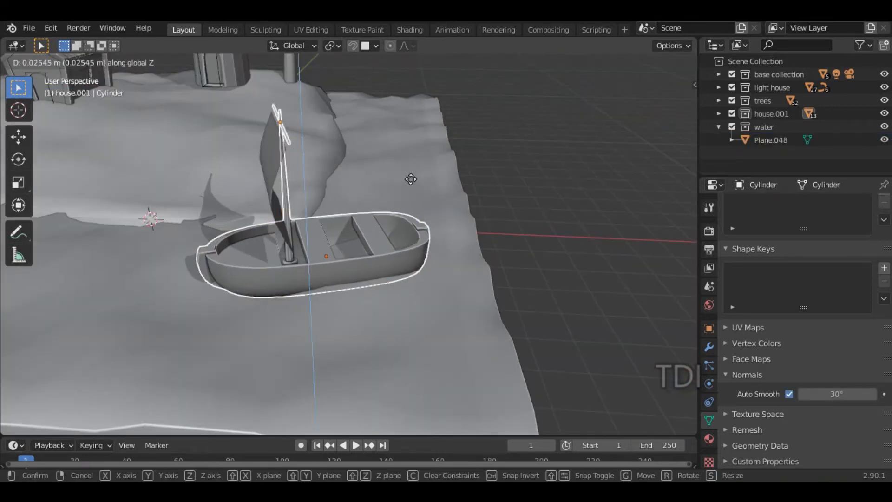
left_click(411, 174)
- In front wireframe view, extrude the right end vertices of the house's front gable trim about 0.12 m along the roof slope
middle_click_drag(411, 174, 409, 270, "shift")
left_click(258, 185)
mouse_move(257, 185)
middle_mouse_down()
mouse_move(271, 181)
mouse_move(362, 215)
mouse_move(317, 236)
mouse_move(329, 237)
middle_mouse_up()
key("KP_1")
key("z")
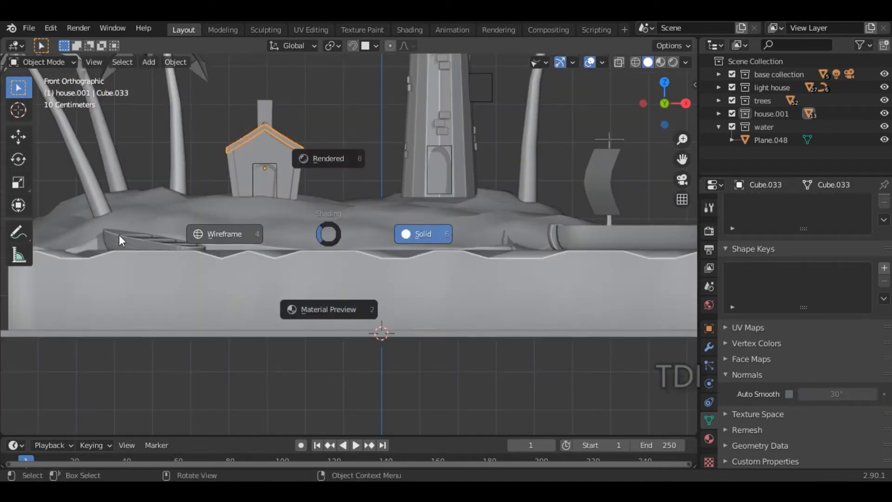
left_click(119, 235)
scroll(329, 166, "up", 6)
middle_click_drag(413, 200, 409, 210, "shift")
key("Tab")
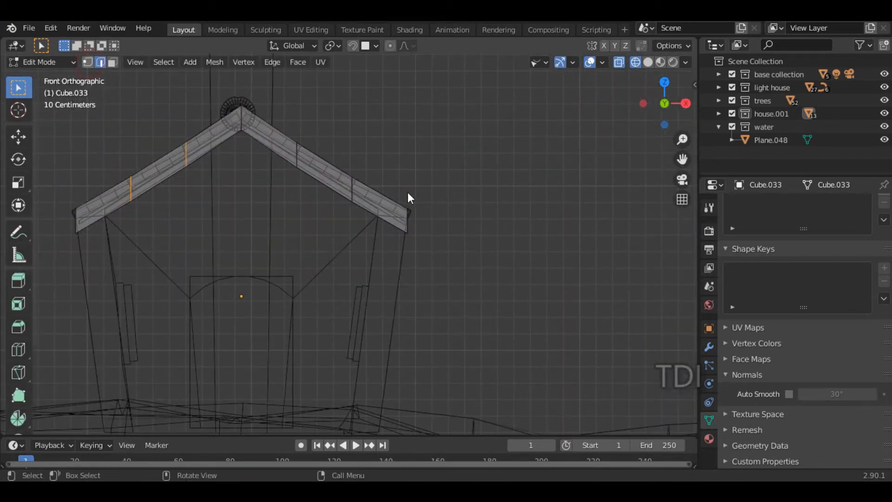
left_click(88, 63)
left_click_drag(392, 184, 444, 278)
key("e")
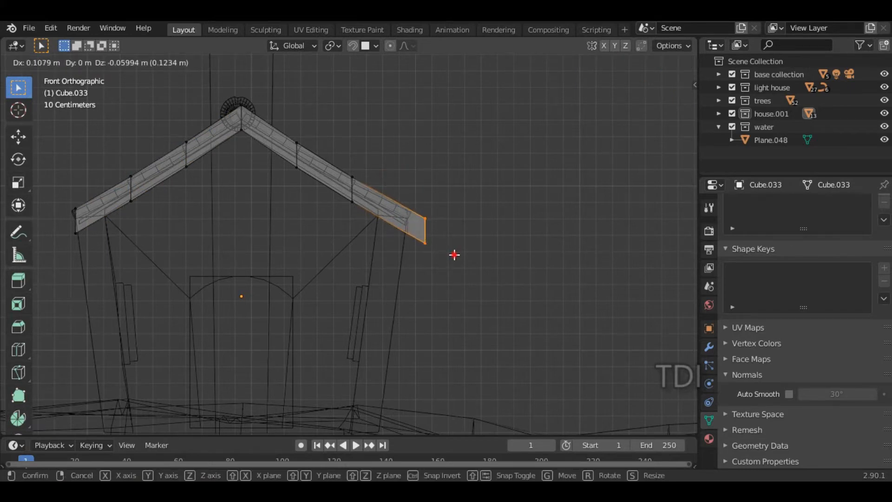
left_click(454, 255)
- Extrude the left end of the front gable trim about 0.11 m outward and down, then return to solid shading and Object Mode
middle_click_drag(196, 279, 259, 277, "shift")
left_click_drag(107, 188, 163, 276)
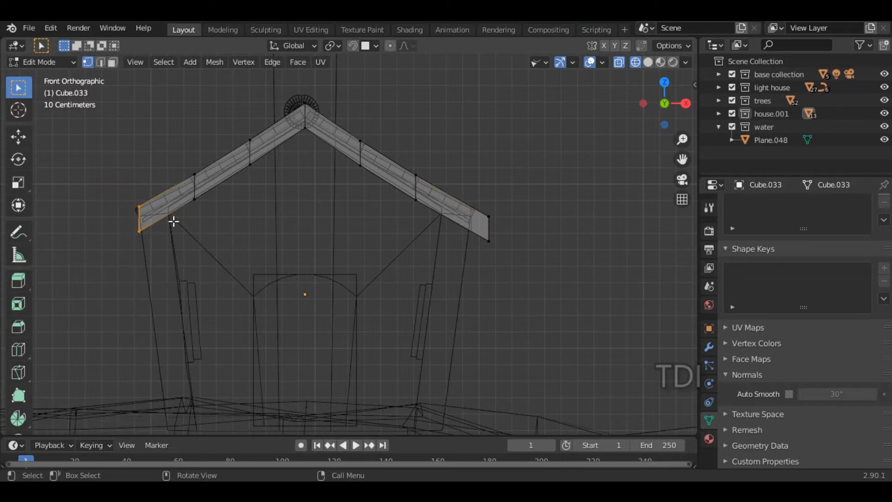
key("e")
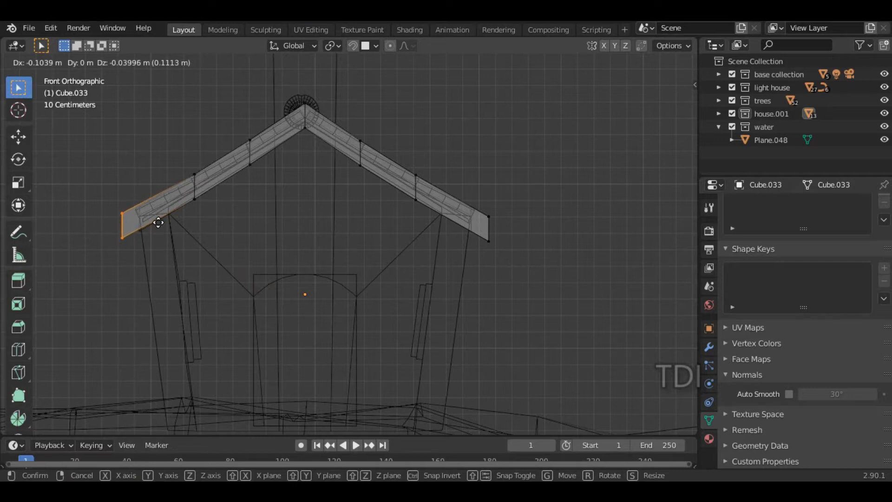
left_click(157, 221)
key("z")
left_click(512, 232)
key("Tab")
mouse_move(492, 227)
middle_mouse_down()
mouse_move(500, 243)
mouse_move(478, 238)
middle_mouse_up()
scroll(477, 235, "down", 3)
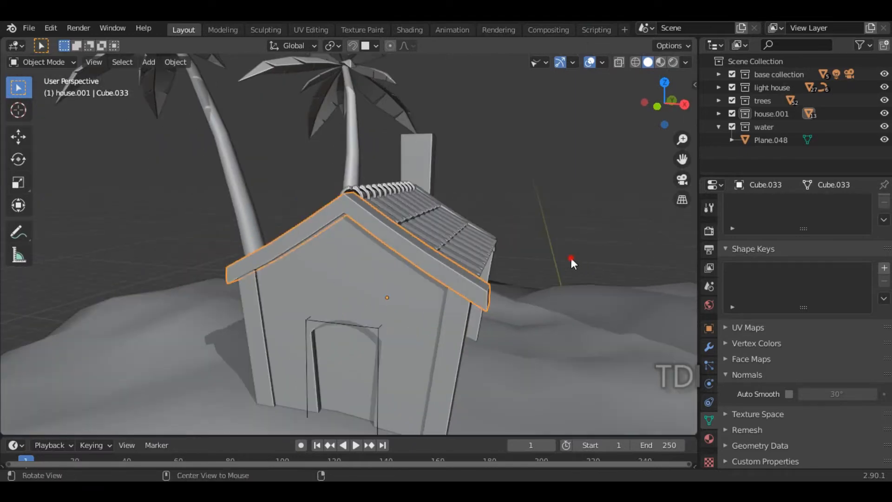
- Delete the gable trim at the rear of the house's roof
middle_click_drag(571, 258, 522, 267)
left_click(608, 245)
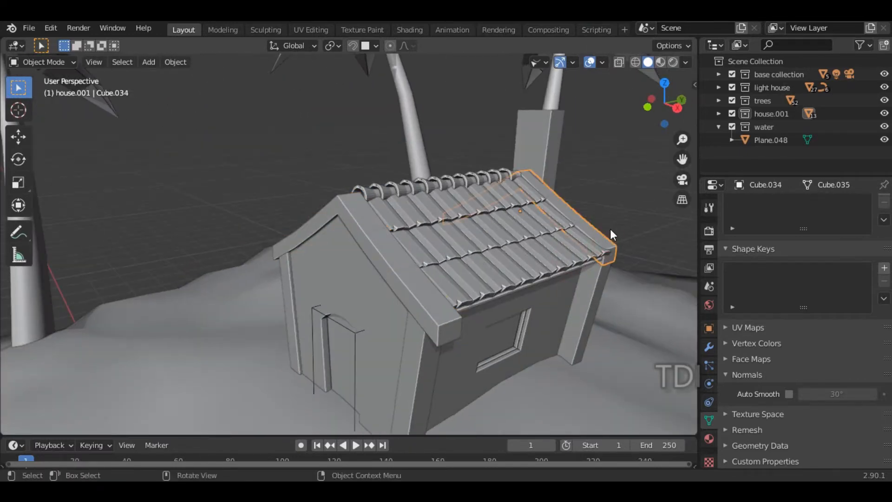
middle_click_drag(603, 238, 487, 302)
key("KP_1")
key("Delete")
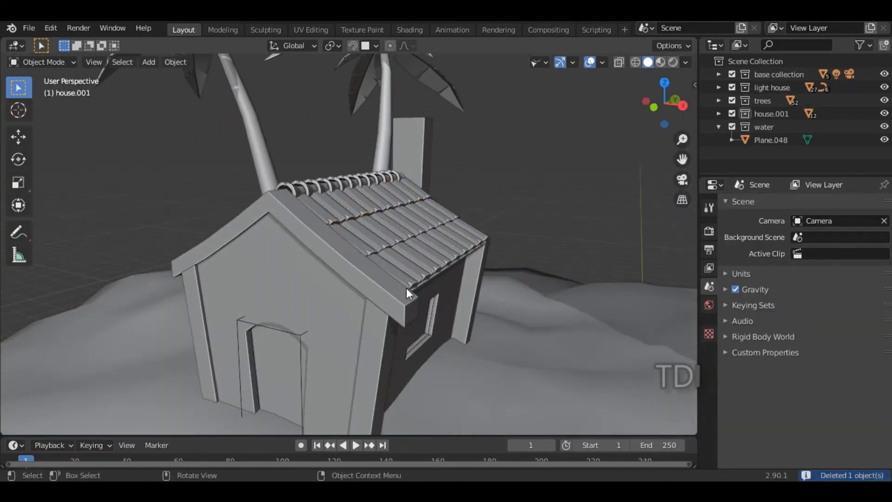
- Duplicate the extended front gable trim and move one copy along Y to the rear edge of the roof
left_click(406, 289)
key("shift+d")
right_click(491, 291)
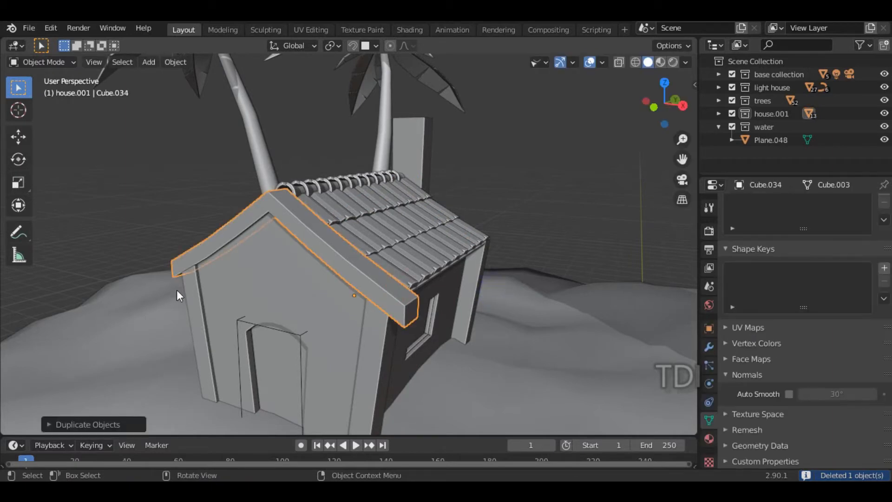
left_click(18, 136)
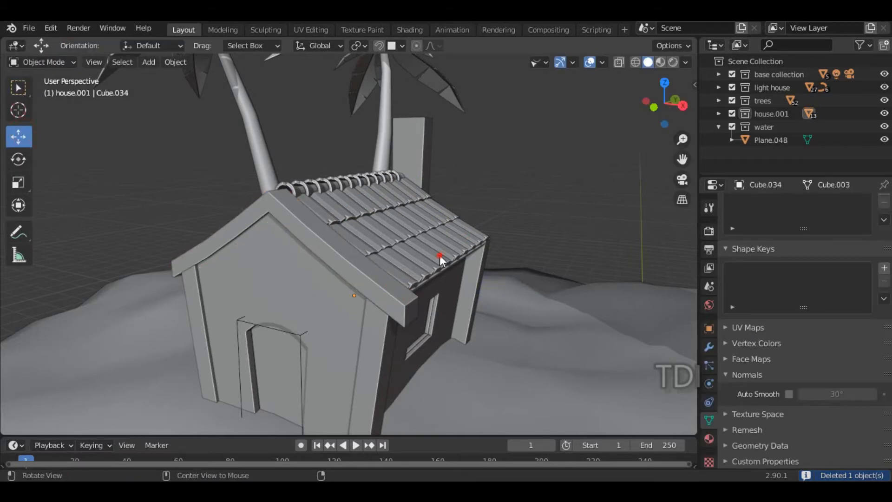
middle_click_drag(440, 255, 317, 267)
left_click(319, 271)
left_click_drag(428, 272, 591, 229)
middle_click_drag(574, 254, 513, 251)
middle_click_drag(604, 229, 386, 205, "shift")
middle_click_drag(422, 241, 401, 230)
scroll(513, 293, "down", 3)
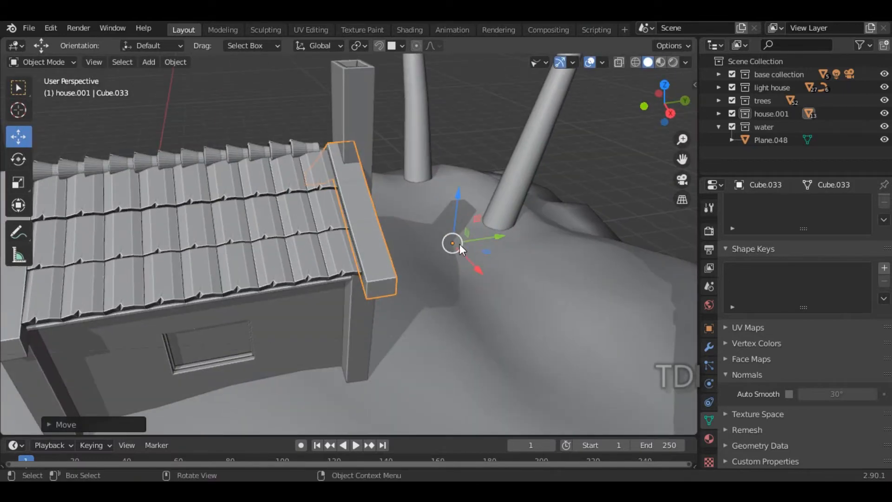
- Set the rear gable trim's origin to its geometry
left_click(176, 62)
mouse_move(205, 91)
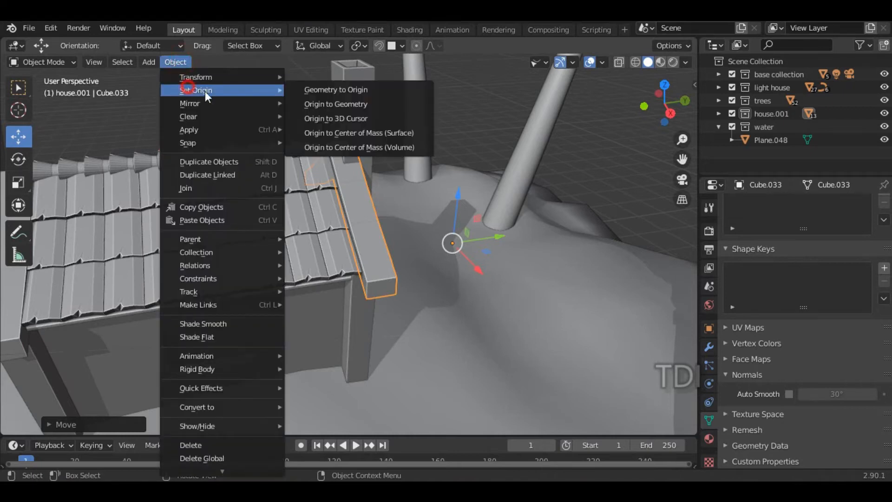
left_click(343, 105)
left_click_drag(398, 190, 394, 166, "alt")
scroll(392, 193, "up", 2)
middle_click_drag(401, 217, 483, 177)
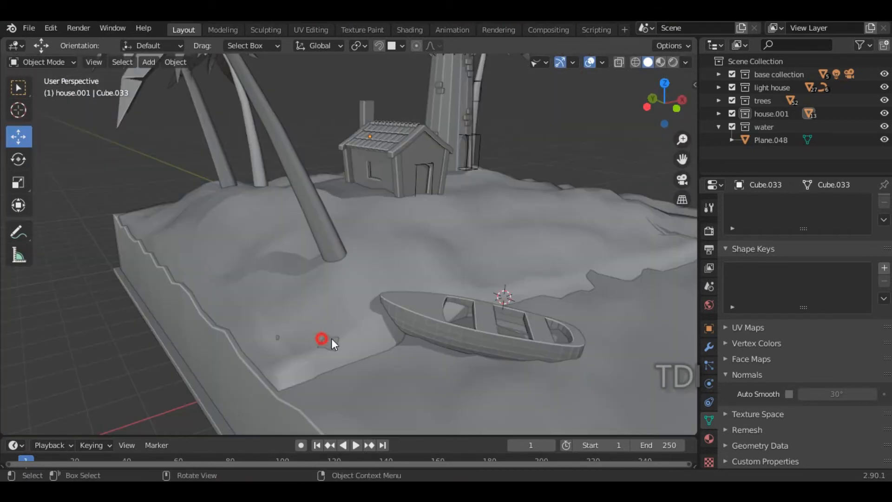
- Lower the water vertices poking through the beach sand near the rowboat along global Z
left_click(323, 345)
key("Tab")
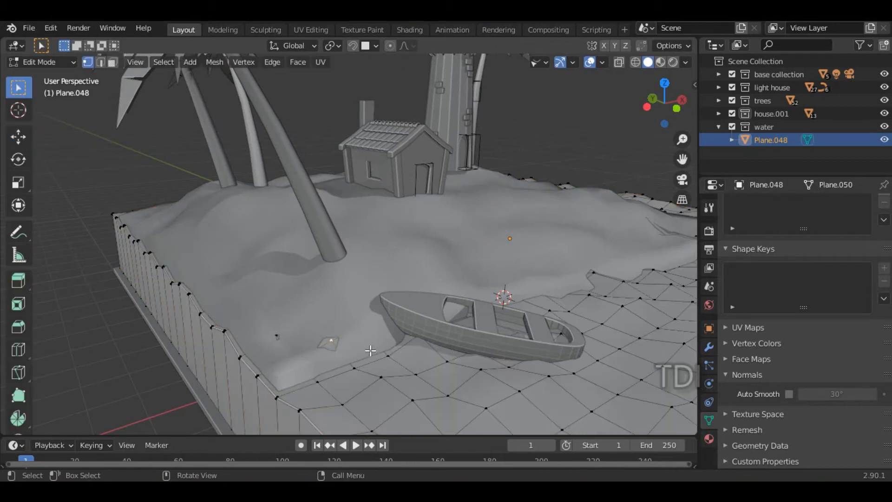
key("g")
key("z")
left_click(370, 358)
key("g")
key("z")
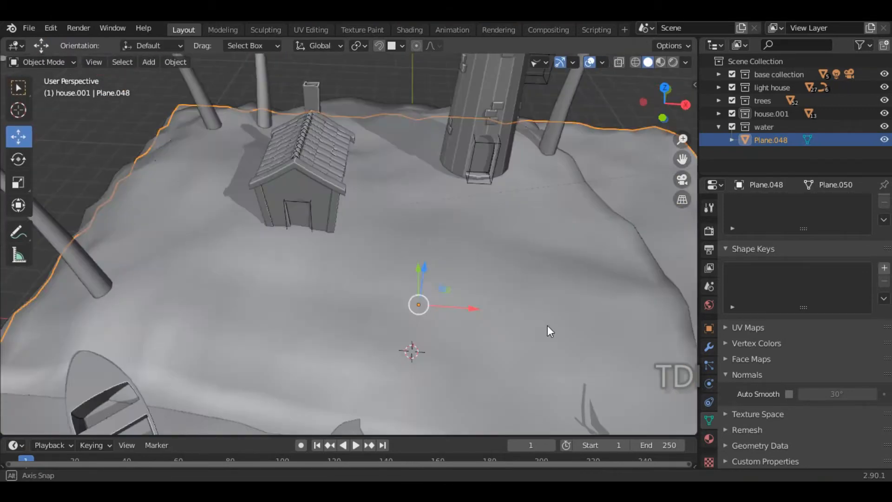
- In Object Mode, select the lighthouse tower together with its surrounding parts
left_click_drag(547, 326, 474, 223, "alt")
left_click_drag(474, 223, 448, 269, "alt+shift")
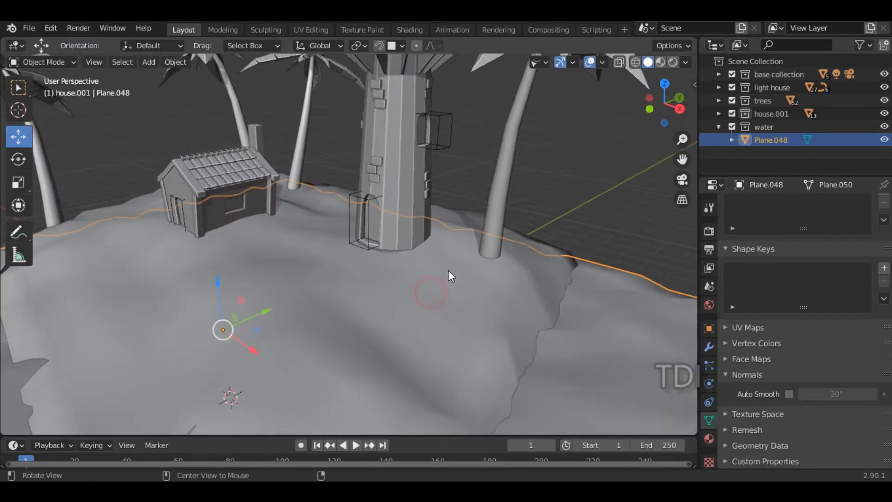
scroll(448, 269, "up", 5)
left_click_drag(524, 260, 476, 282, "alt+shift")
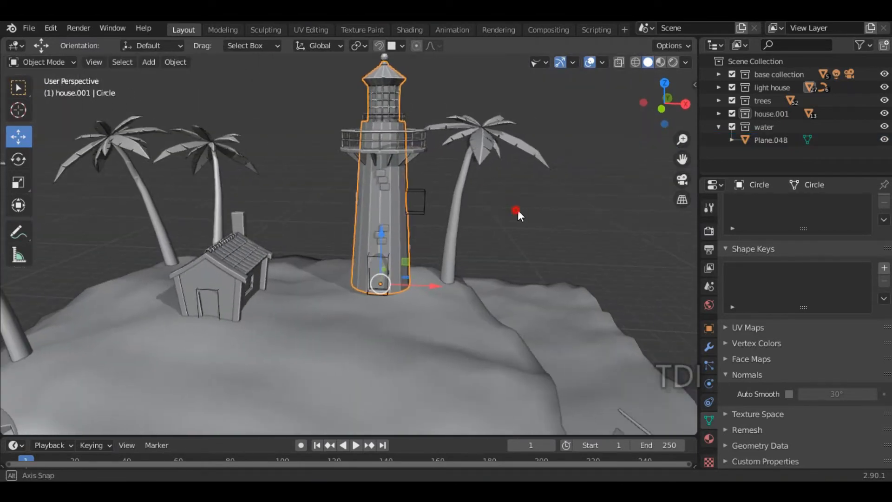
left_click_drag(319, 75, 410, 259)
left_click_drag(454, 188, 435, 187, "alt")
left_click_drag(419, 108, 440, 153, "ctrl")
left_click_drag(284, 205, 281, 323, "ctrl")
mouse_move(334, 311)
left_mouse_down("alt")
mouse_move(395, 316)
mouse_move(383, 296)
mouse_move(335, 321)
left_mouse_up("alt")
left_click_drag(327, 227, 321, 226)
left_click_drag(362, 335, 409, 297, "alt")
left_click_drag(399, 190, 402, 209, "alt")
left_click_drag(411, 238, 405, 236)
- Adjust the selected lighthouse's height on the sand along global Z, then deselect everything
scroll(405, 260, "up", 3)
middle_click_drag(406, 337, 411, 298)
key("g")
key("z")
left_click(437, 254)
middle_click_drag(404, 267, 358, 281)
scroll(357, 280, "down", 10)
key("alt+a")
left_click_drag(362, 297, 455, 318, "alt")
mouse_move(495, 318)
left_mouse_down("alt")
mouse_move(464, 327)
mouse_move(478, 323)
left_mouse_up("alt")
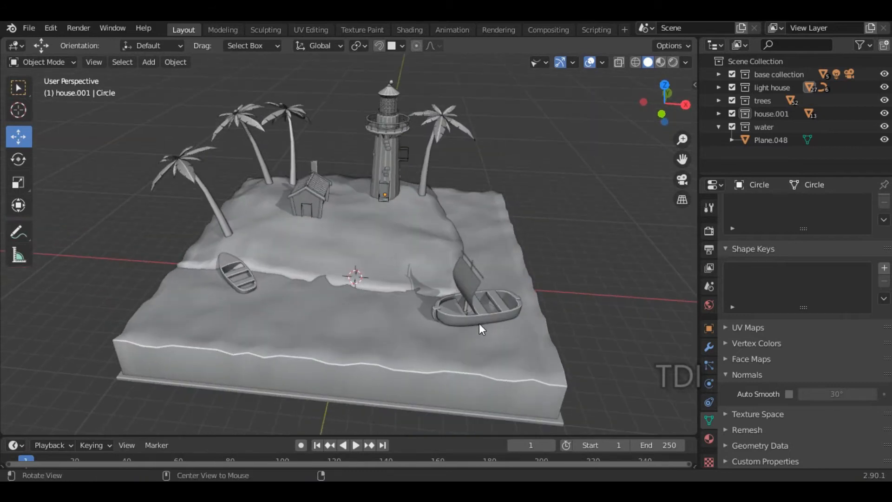
- Save the island scene file
key("ctrl+s")
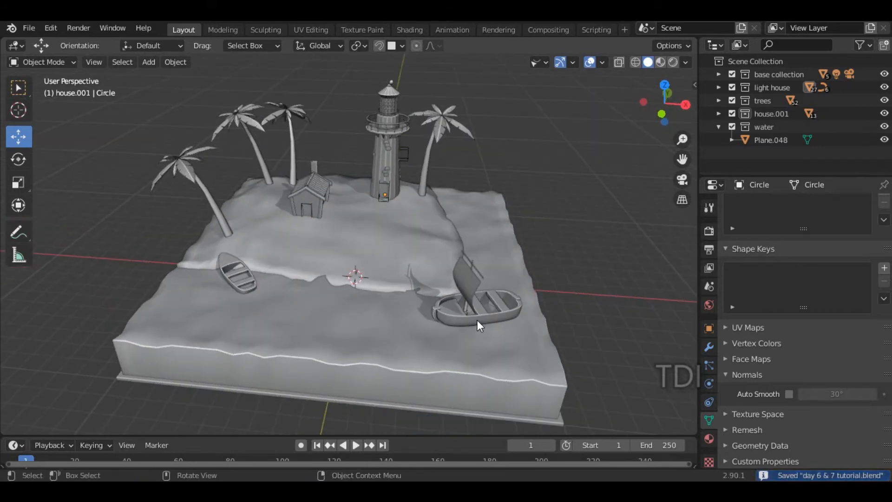
middle_click_drag(637, 149, 623, 140)
middle_click_drag(428, 210, 528, 199)
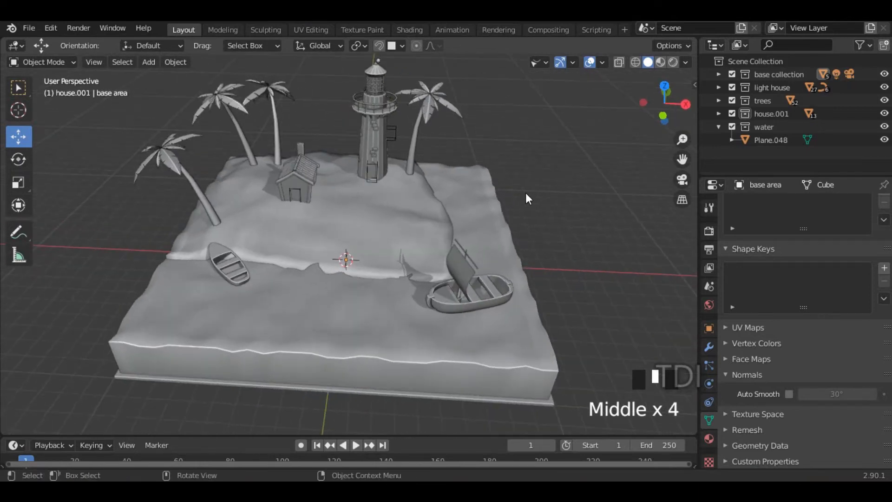
middle_click_drag(523, 193, 515, 195)
- Examine the base area's material slot and Principled BSDF settings in the Shading workspace
left_click(408, 29)
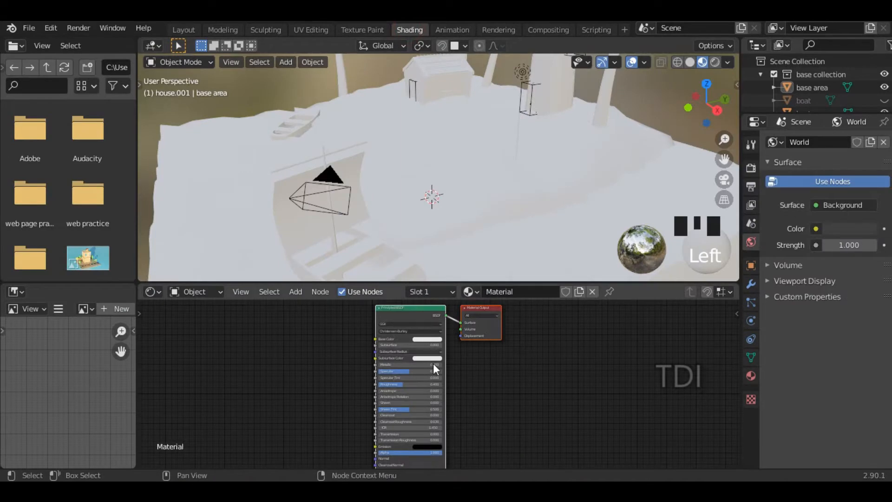
left_click(431, 292)
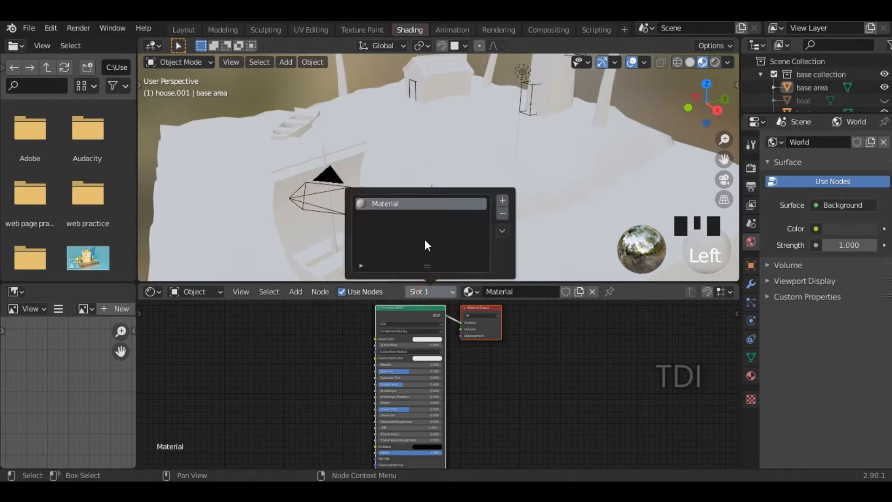
left_click(440, 293)
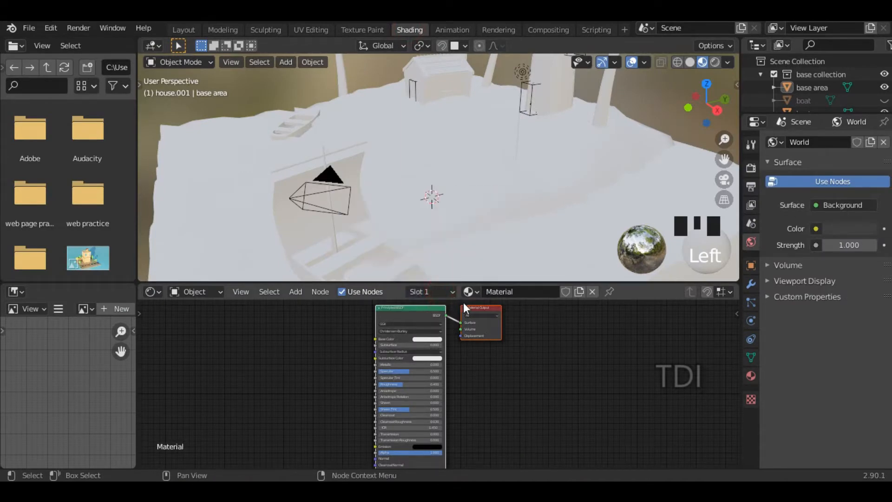
left_click(751, 375)
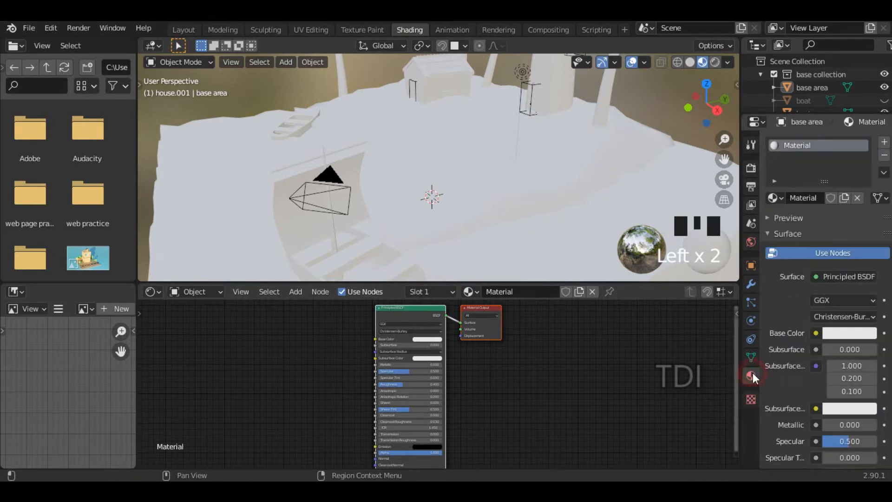
left_click_drag(740, 249, 699, 245)
scroll(770, 299, "down", 8)
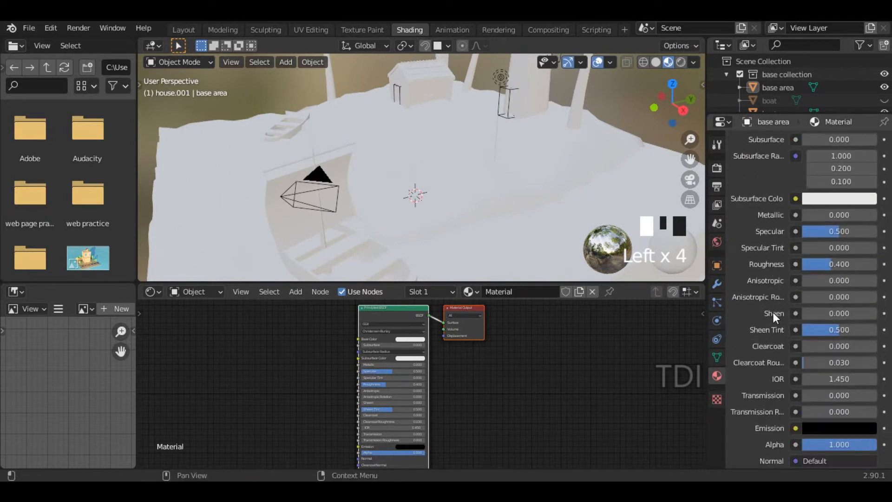
scroll(773, 311, "up", 5)
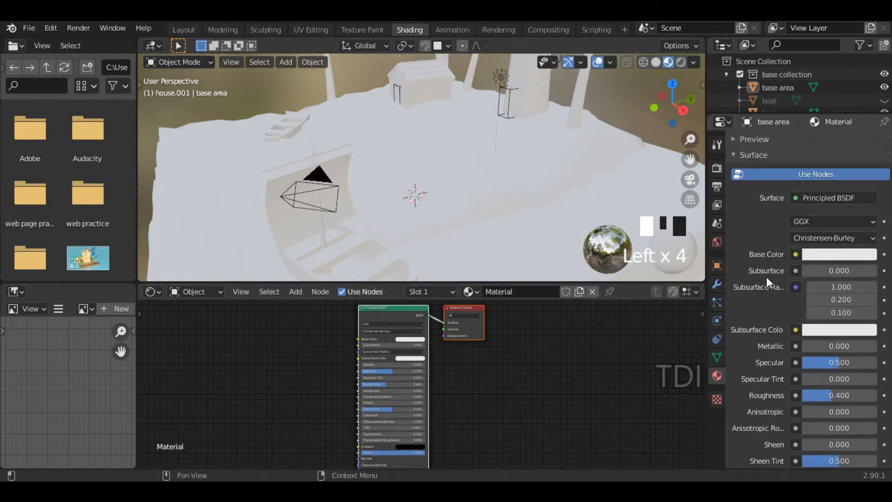
scroll(768, 292, "up", 4)
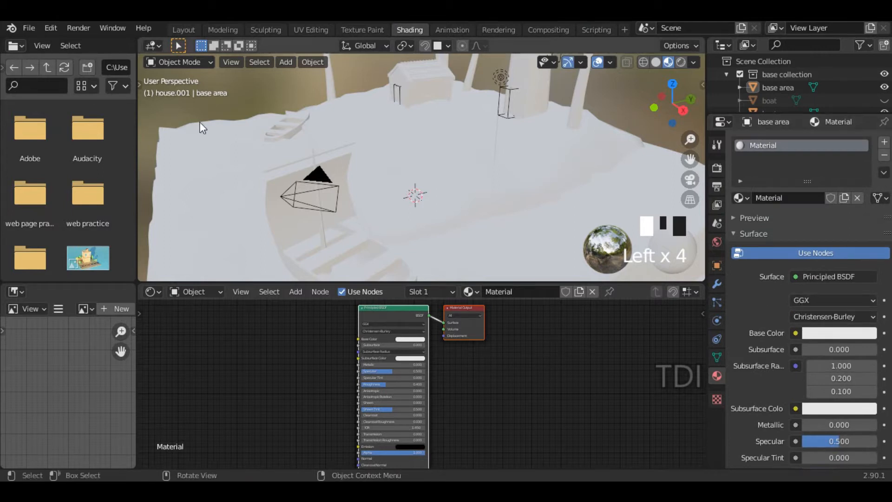
- Return to the Layout workspace and display the island scene in Material Preview shading
left_click(179, 29)
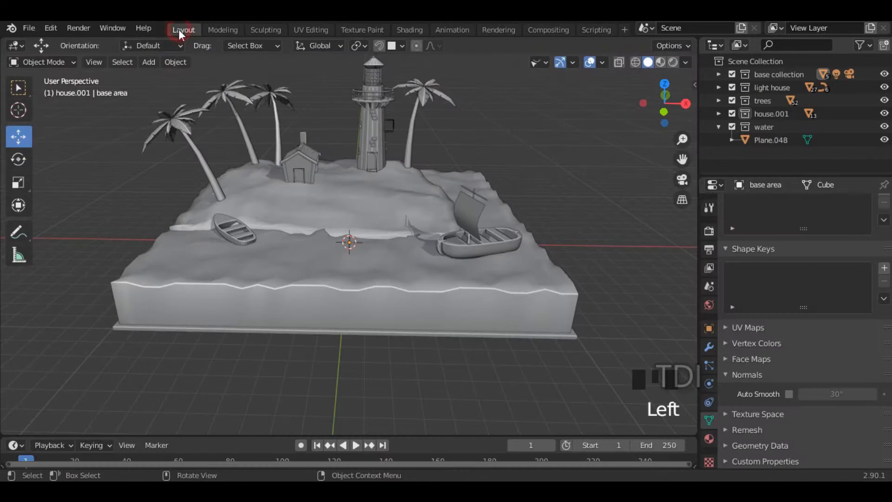
middle_click_drag(545, 119, 547, 181, "shift")
middle_click_drag(568, 150, 570, 161)
left_click(662, 62)
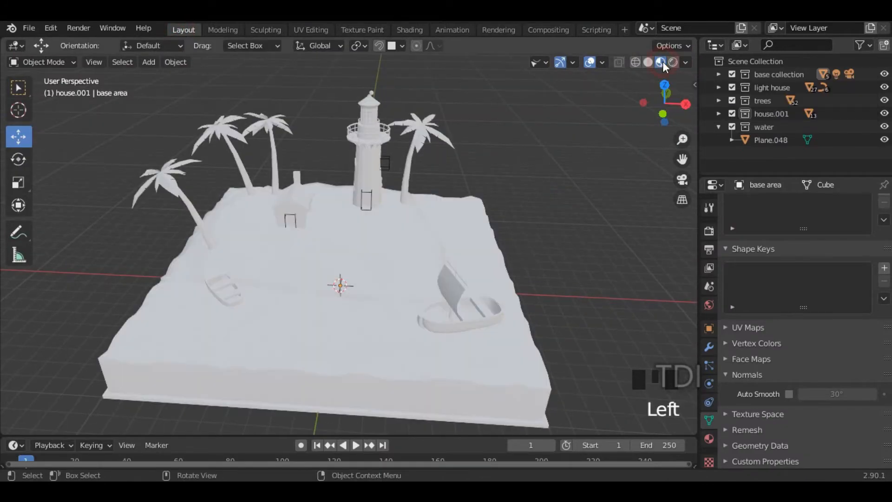
middle_click_drag(523, 191, 493, 185, "shift")
middle_click_drag(560, 203, 487, 236)
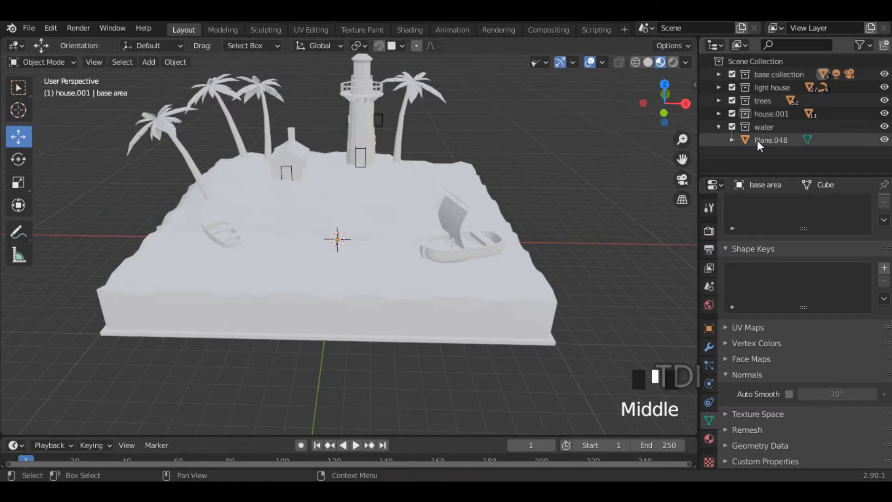
- Make light and camera objects visible in the viewport
left_click(546, 63)
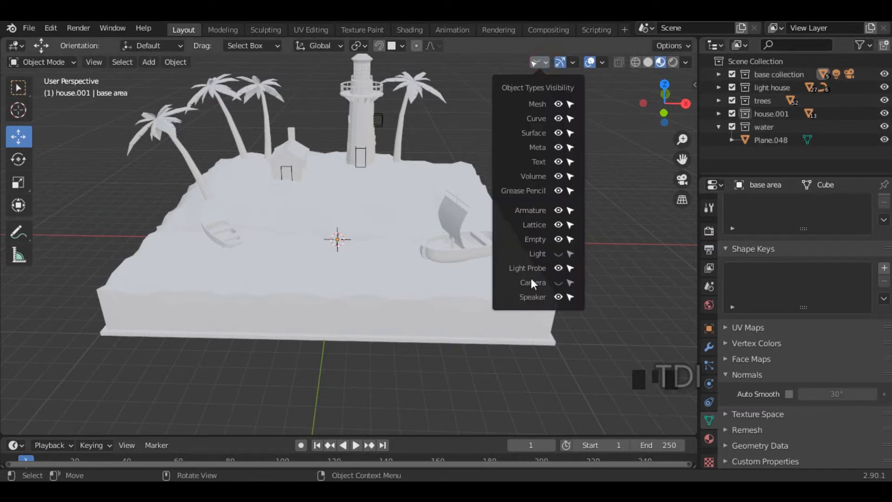
left_click(558, 283)
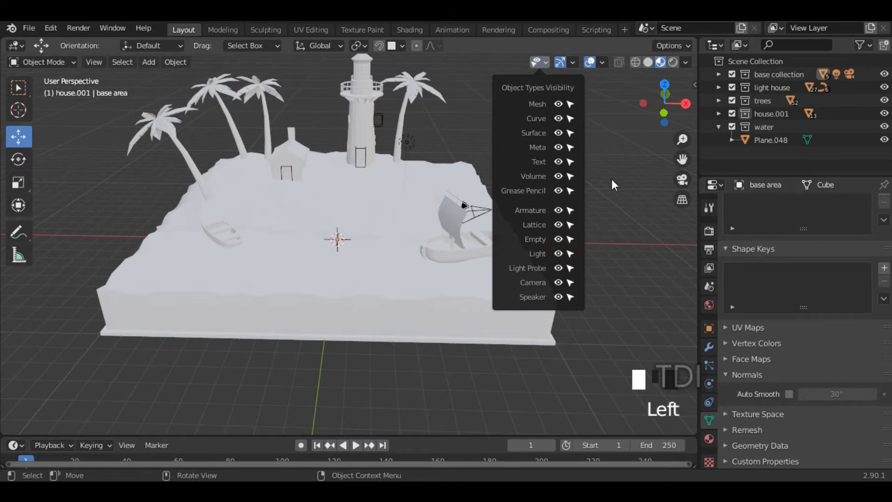
middle_click_drag(518, 250, 399, 338)
- Select the thin base slab under the water and rename its material to "base bottom"
left_click(395, 363)
left_click(709, 438)
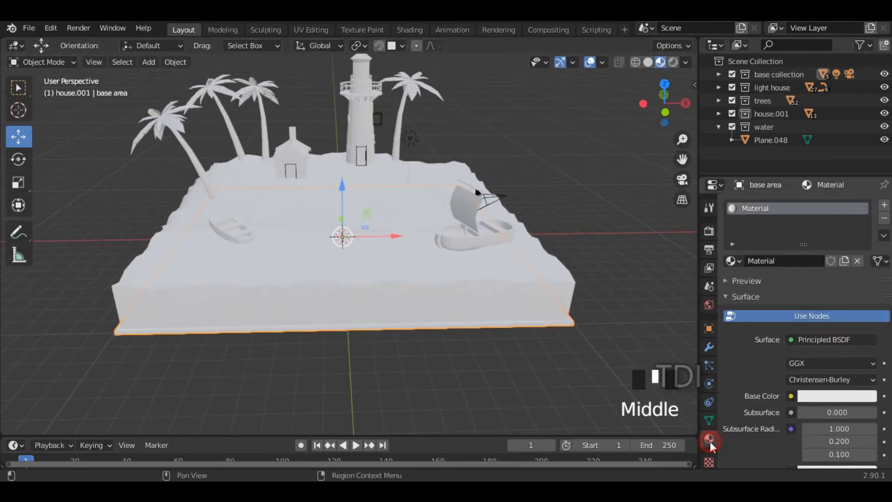
scroll(774, 315, "down", 4)
scroll(771, 288, "up", 4)
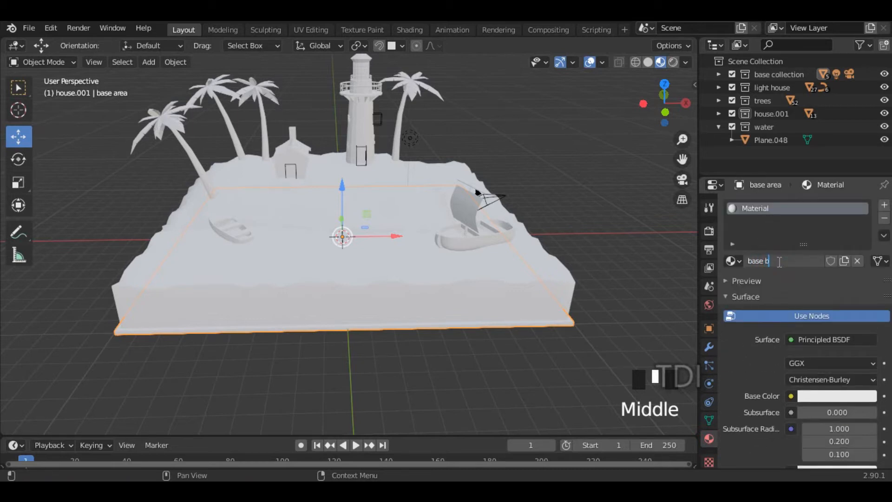
key("Return")
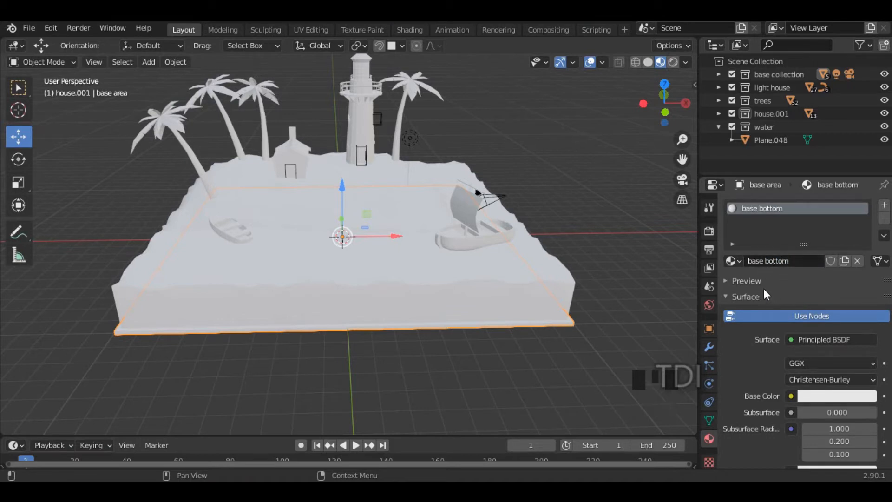
- Set the base color of the base bottom material to a light sandy orange
scroll(775, 358, "down", 4)
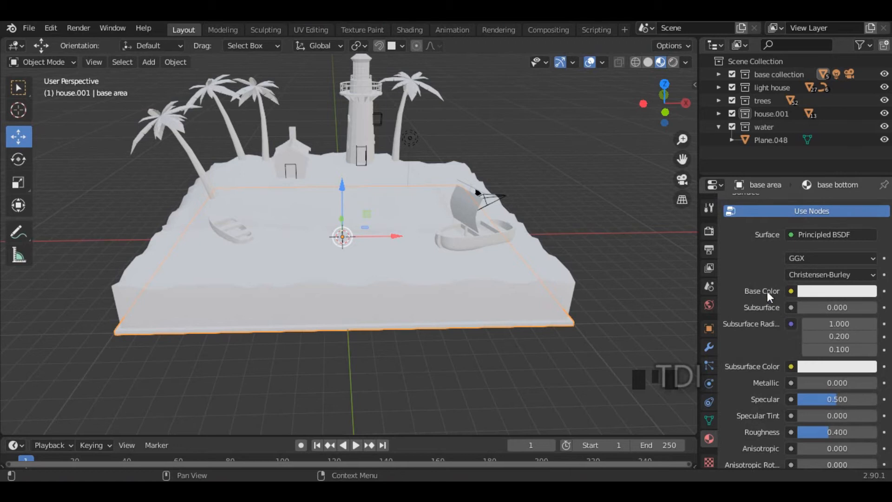
left_click(842, 292)
mouse_move(802, 167)
left_mouse_down()
mouse_move(789, 160)
mouse_move(800, 162)
left_mouse_up()
left_click(842, 291)
scroll(749, 366, "up", 3)
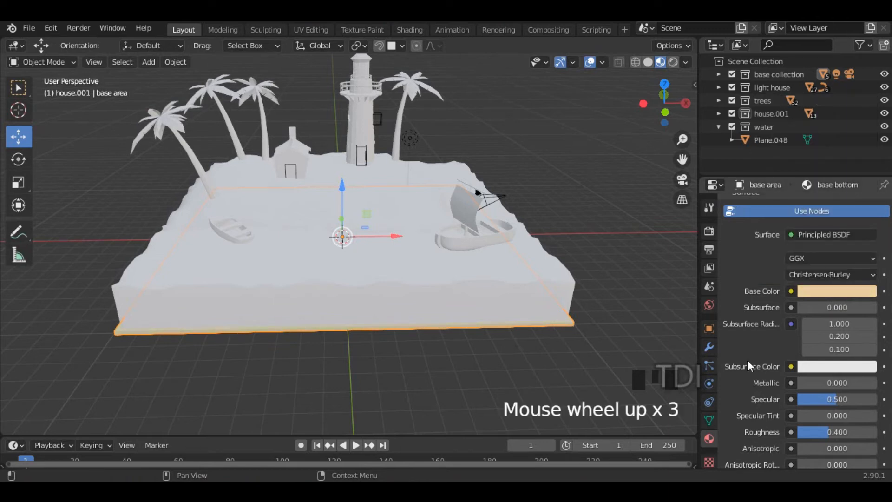
scroll(745, 347, "down", 3)
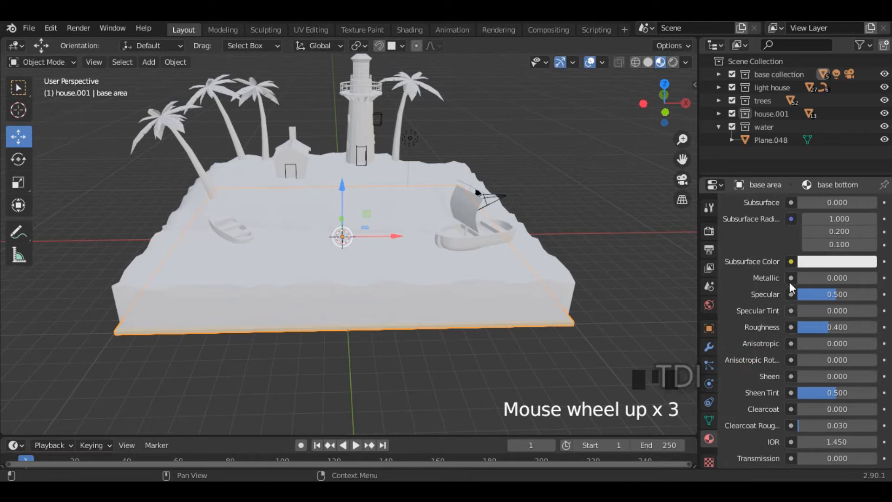
scroll(769, 409, "down", 3)
scroll(775, 413, "up", 9)
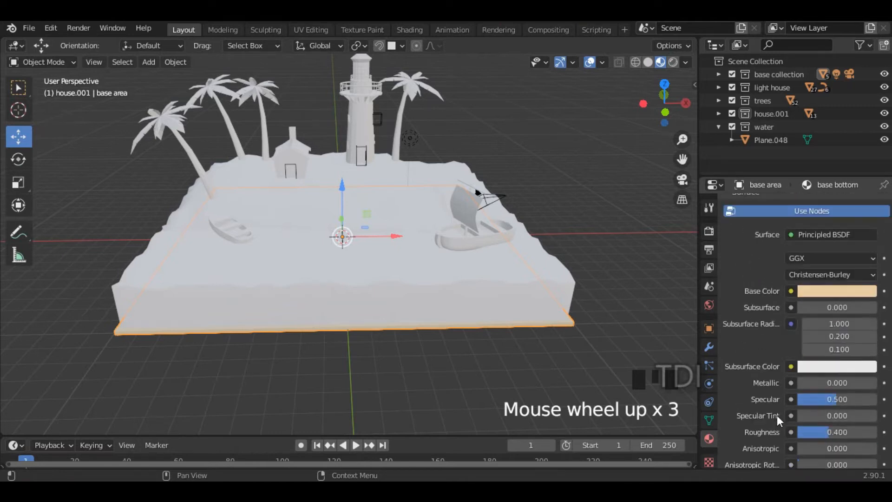
- Add a new material named "water" to the wavy water block
left_click(427, 291)
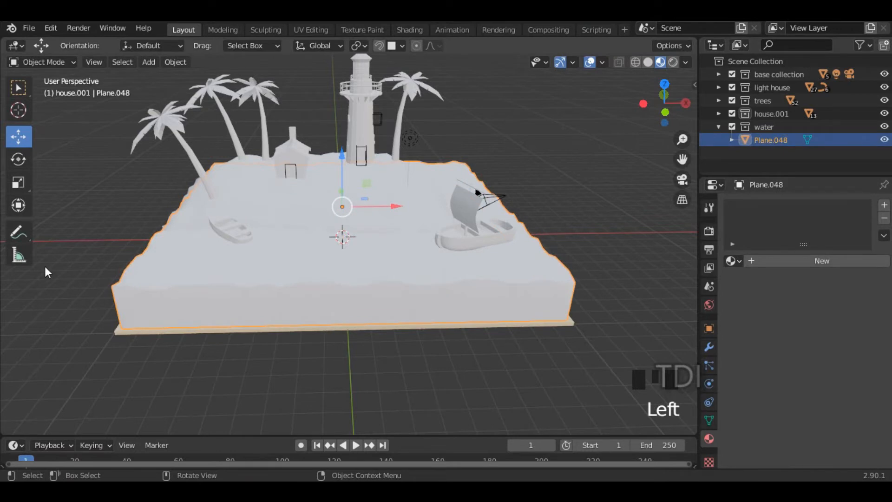
left_click(795, 260)
double_click(771, 260)
type("water")
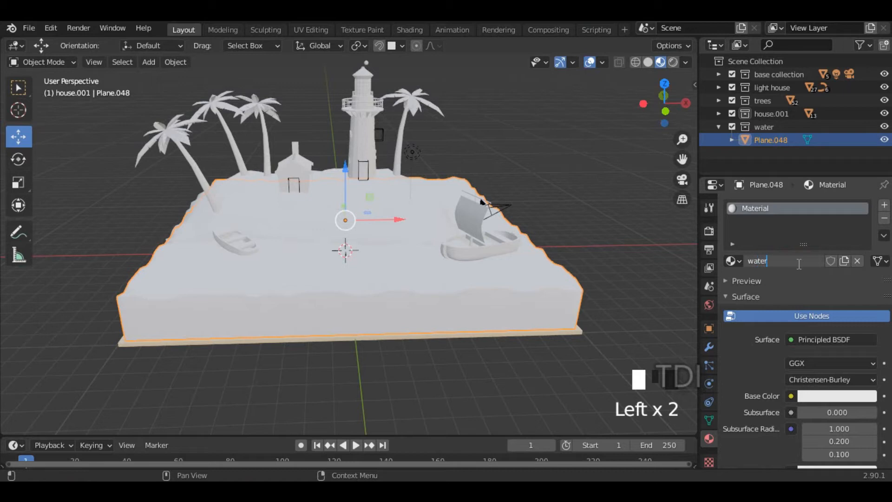
key("Return")
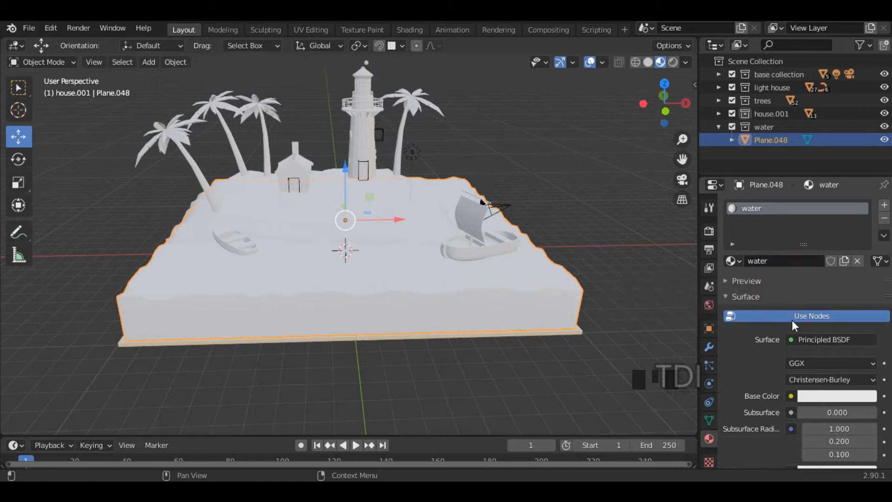
- Set the water material's base color to light blue with HSV values of about 0.570, 0.501 and 0.906
scroll(791, 319, "down", 5)
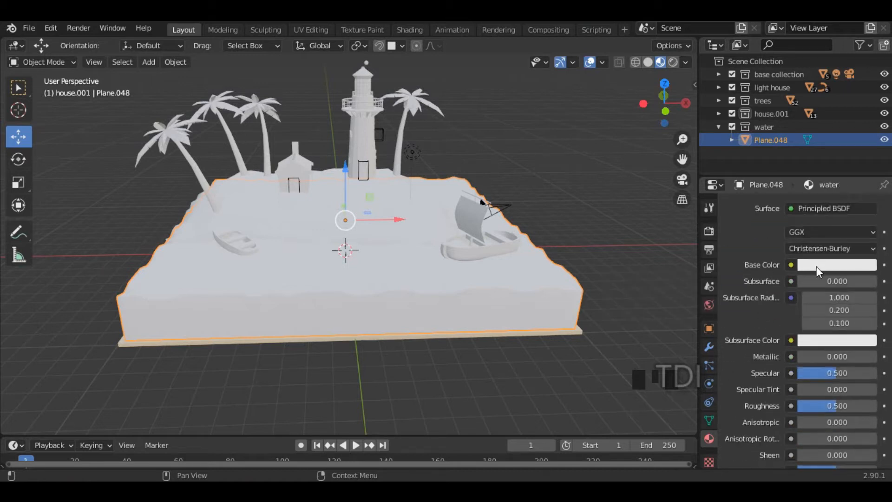
left_click(817, 266)
left_click_drag(813, 114, 818, 101)
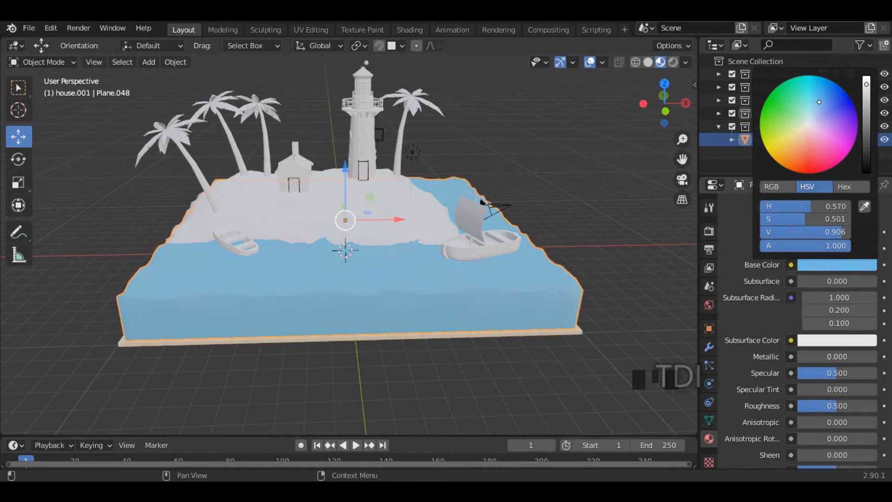
scroll(761, 303, "down", 2)
middle_click_drag(540, 300, 492, 305)
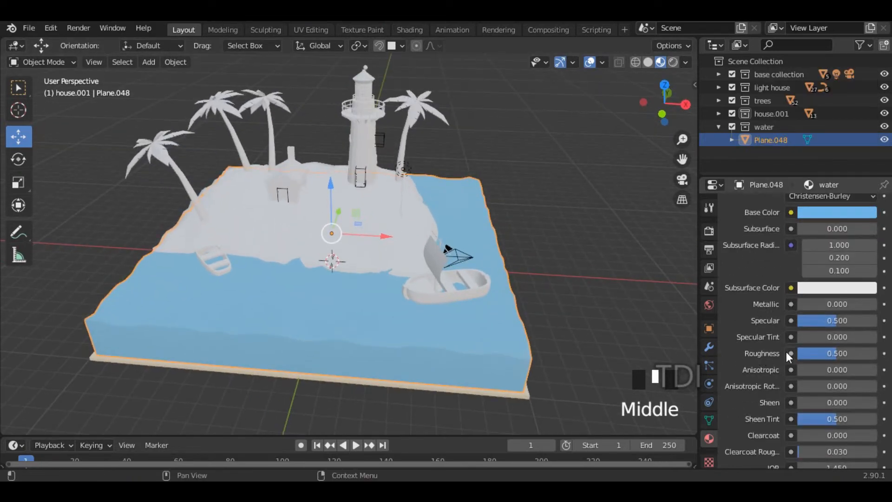
- Lower the water material's roughness to 0.066 and deselect the water block
left_click_drag(840, 355, 804, 355)
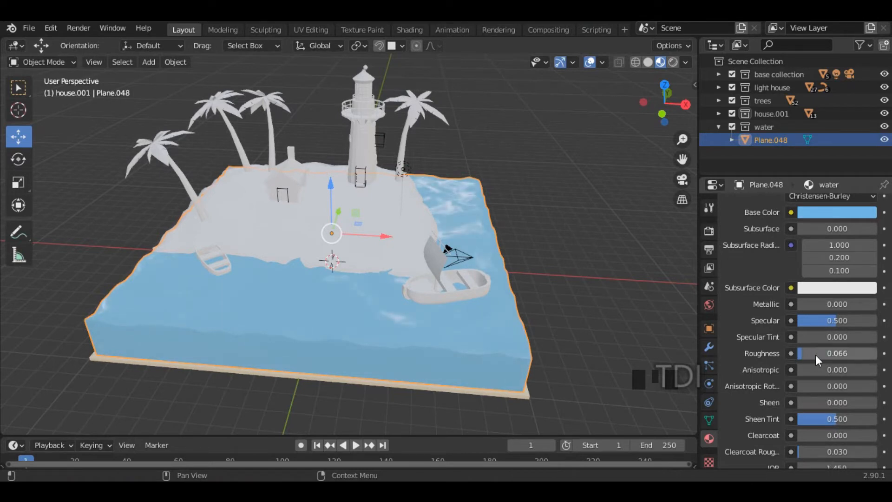
middle_click_drag(569, 260, 799, 322)
scroll(537, 243, "up", 2)
left_click(529, 238)
left_click(591, 183)
- Set the water material's IOR to 1.333
scroll(787, 332, "down", 5)
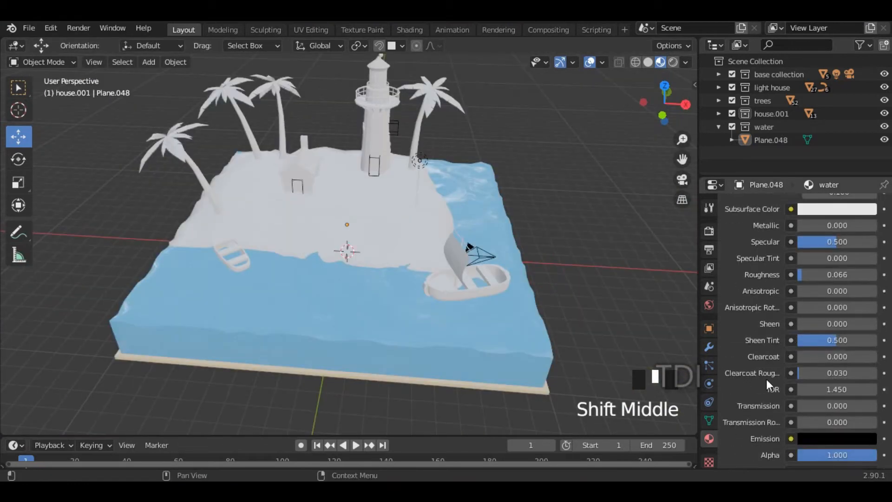
left_click(825, 390)
type("1.333")
key("Return")
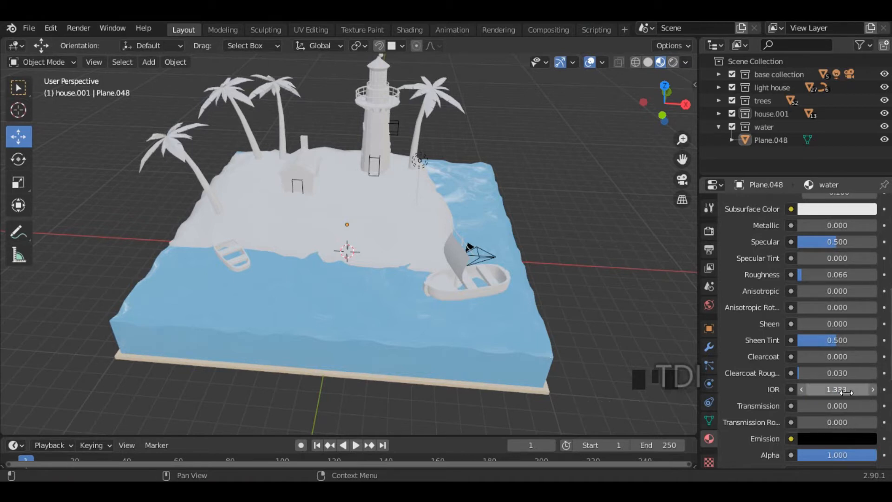
middle_click_drag(619, 387, 614, 365)
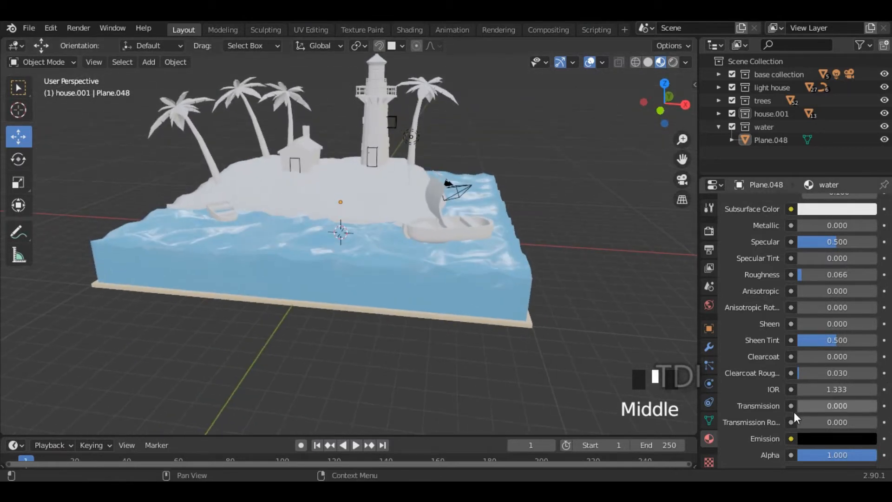
- Raise the water material's transmission to 1.0
left_click_drag(804, 406, 877, 406)
double_click(841, 406)
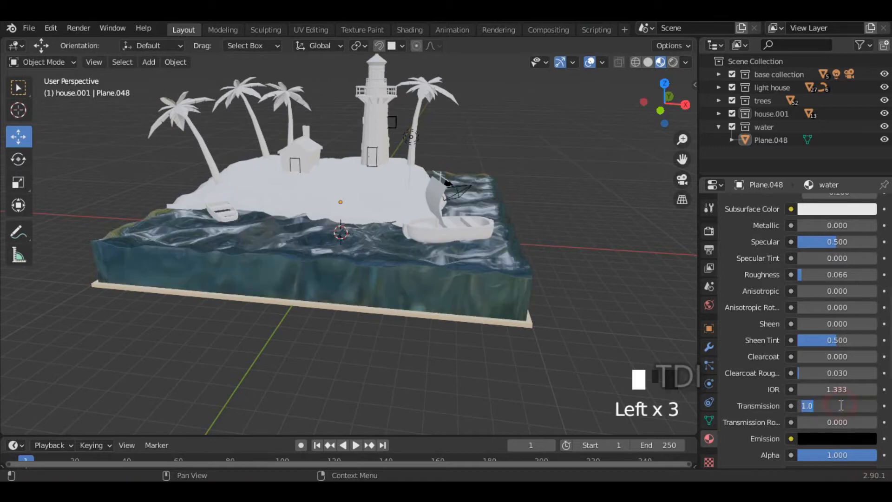
key("Return")
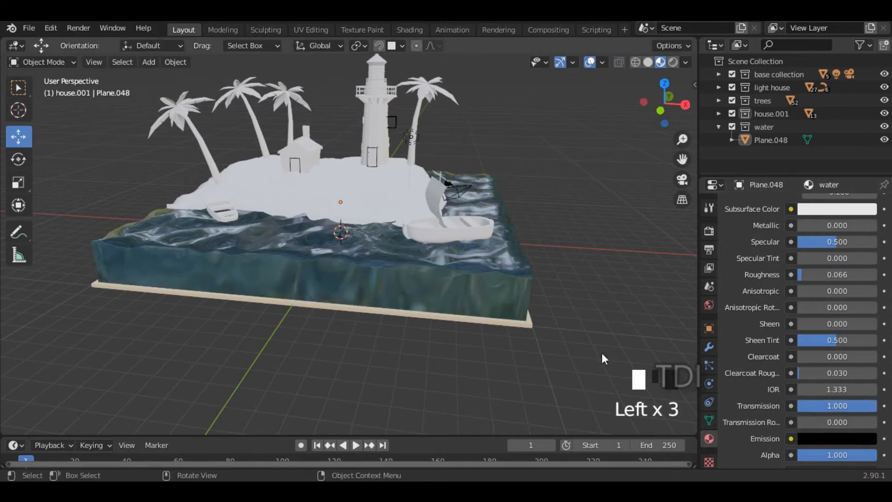
mouse_move(572, 239)
middle_mouse_down()
mouse_move(557, 253)
mouse_move(530, 251)
mouse_move(664, 255)
mouse_move(636, 257)
mouse_move(637, 235)
mouse_move(561, 241)
middle_mouse_up()
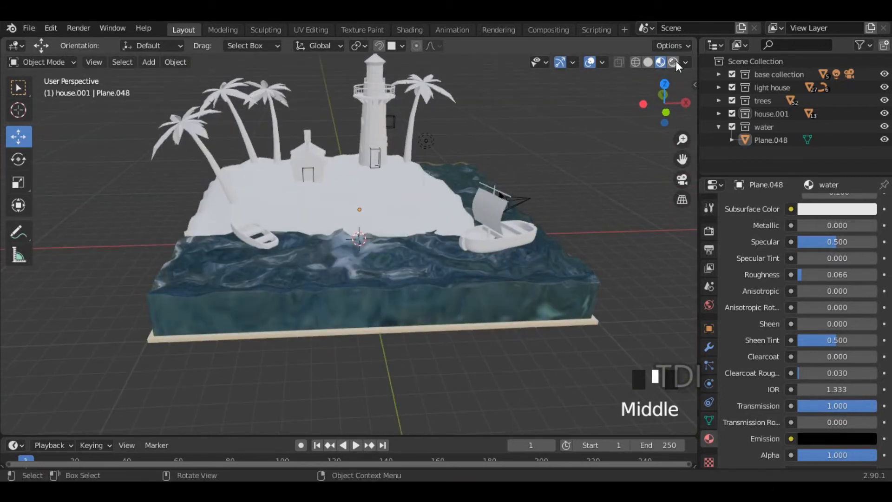
middle_click_drag(571, 157, 526, 160)
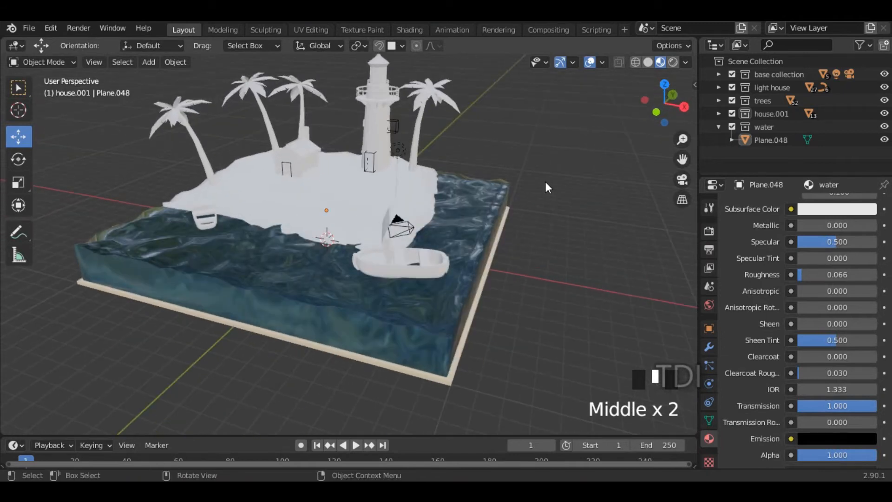
- Add a new material to the island's land surface and name it "land surface"
middle_click_drag(444, 248, 456, 219)
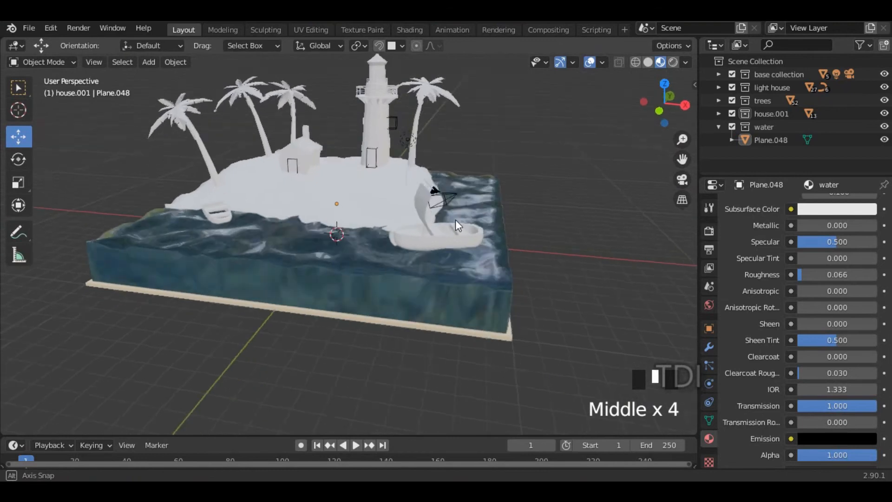
left_click(437, 216)
scroll(397, 211, "up", 2)
mouse_move(402, 218)
middle_mouse_down()
mouse_move(454, 219)
mouse_move(416, 225)
middle_mouse_up()
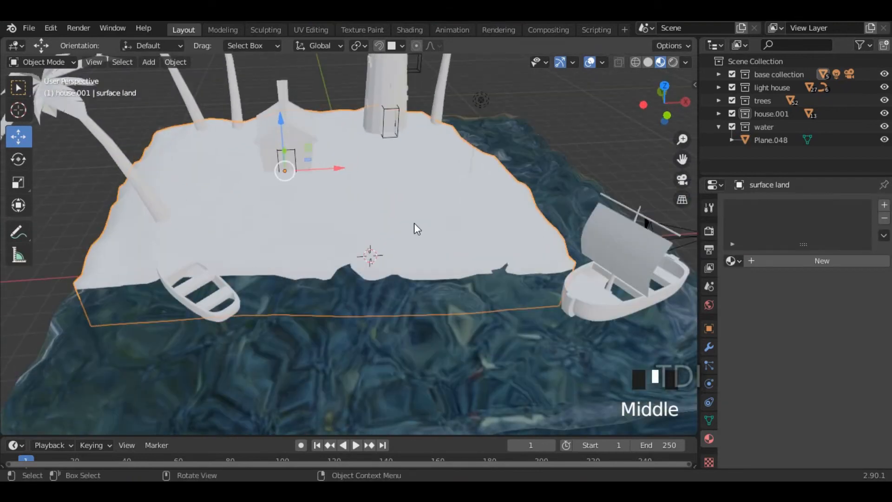
left_click(799, 261)
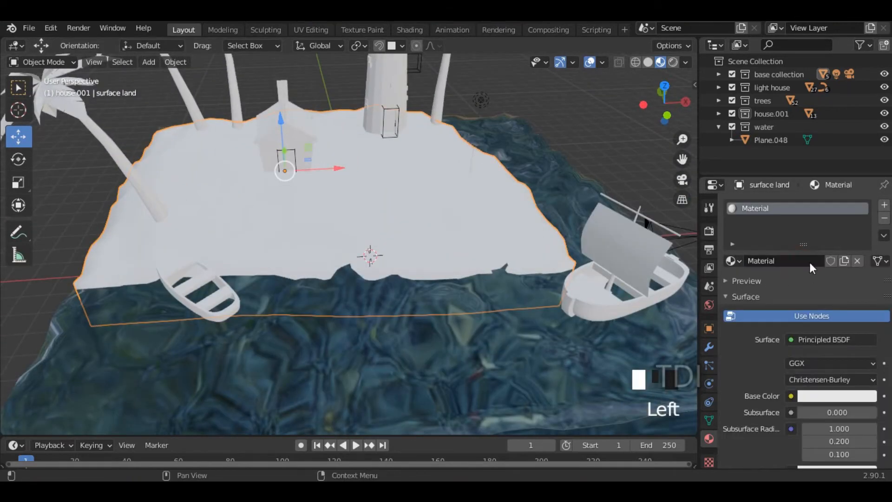
left_click(783, 261)
type("land su")
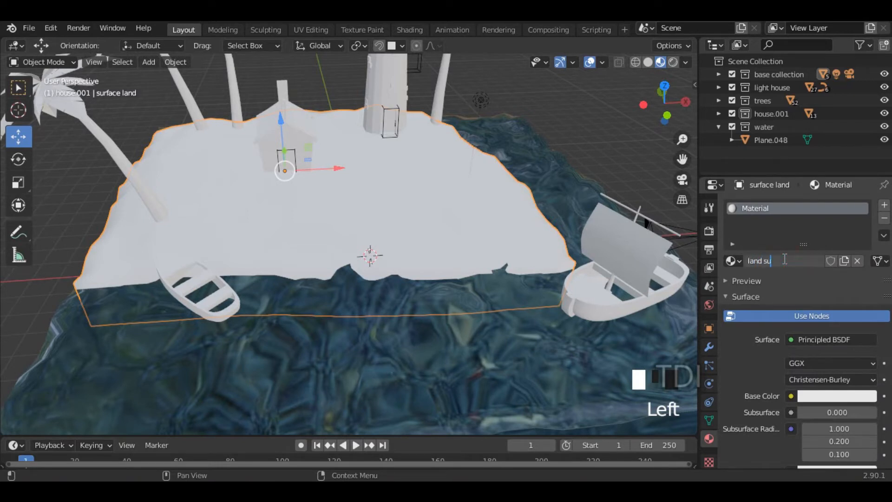
type("rface")
key("Return")
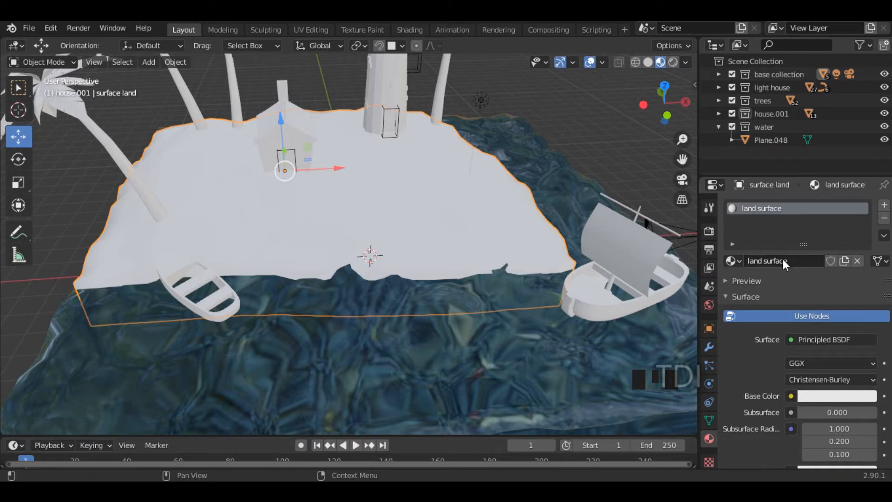
- Set the land surface material's base color to a pale sandy beige and darken it slightly
scroll(774, 369, "down", 4)
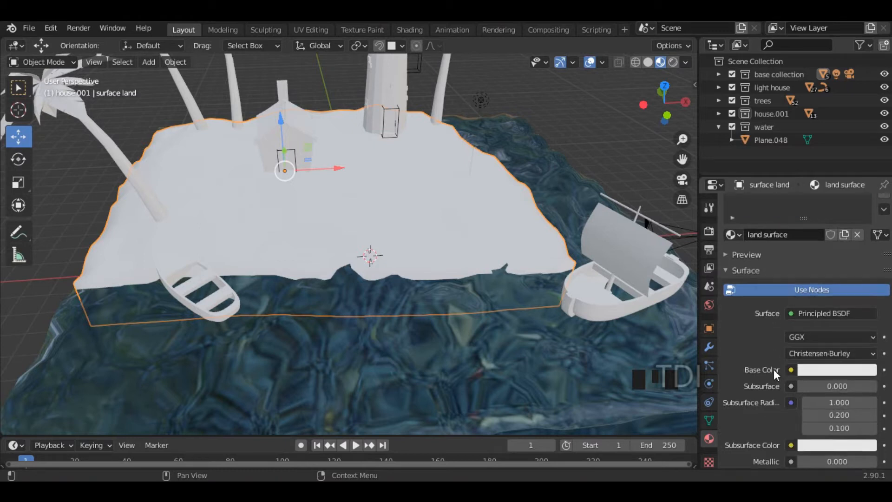
left_click(814, 317)
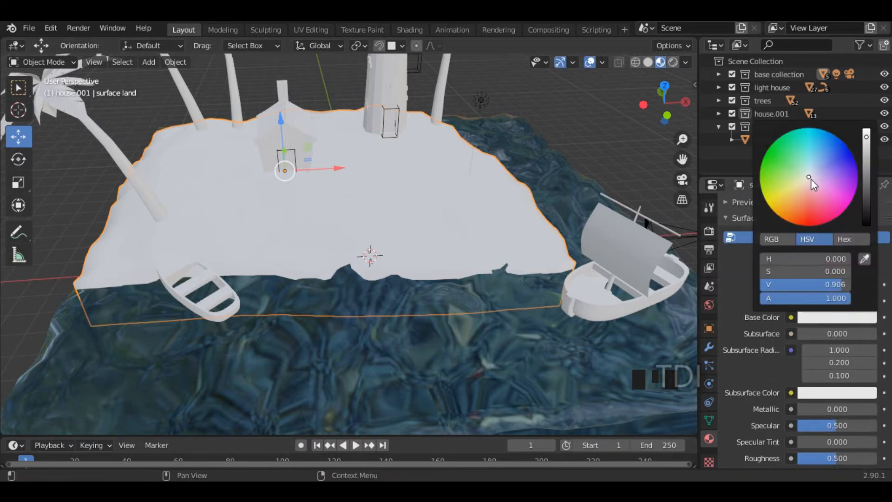
left_click(805, 181)
left_click_drag(806, 182, 803, 182)
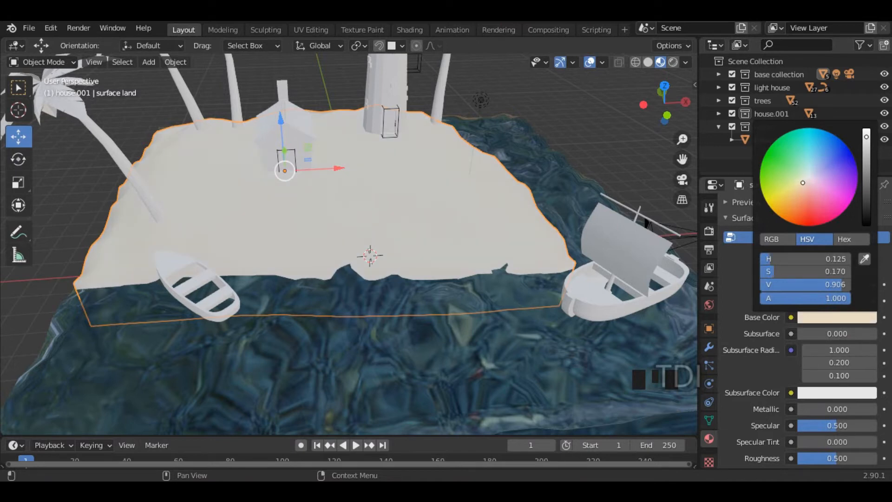
left_click(866, 157)
left_click_drag(866, 157, 866, 160)
- Add a new material to the sailboat's hull and name it "boat"
middle_click_drag(576, 153, 422, 243)
scroll(456, 208, "up", 3)
middle_click_drag(456, 208, 408, 255, "shift")
left_click(428, 228)
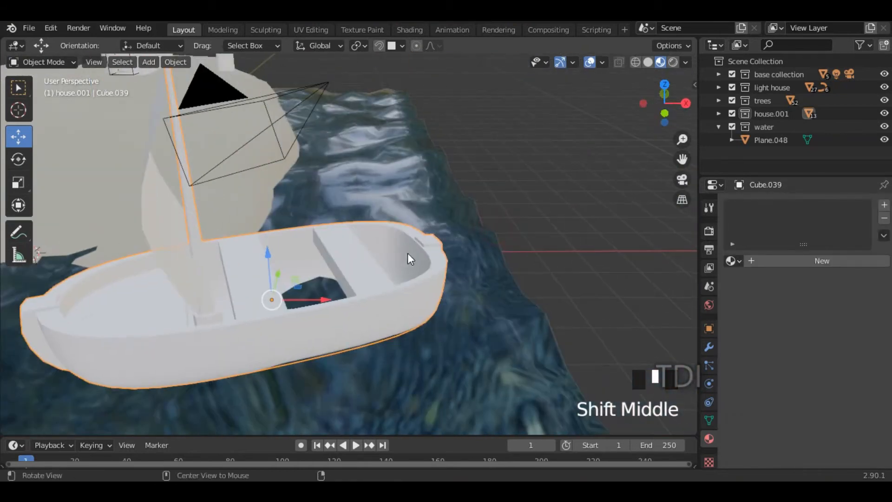
left_click(13, 88)
scroll(474, 279, "down", 3)
middle_click_drag(474, 279, 467, 275)
left_click(785, 262)
double_click(775, 261)
type("b")
left_click(777, 264)
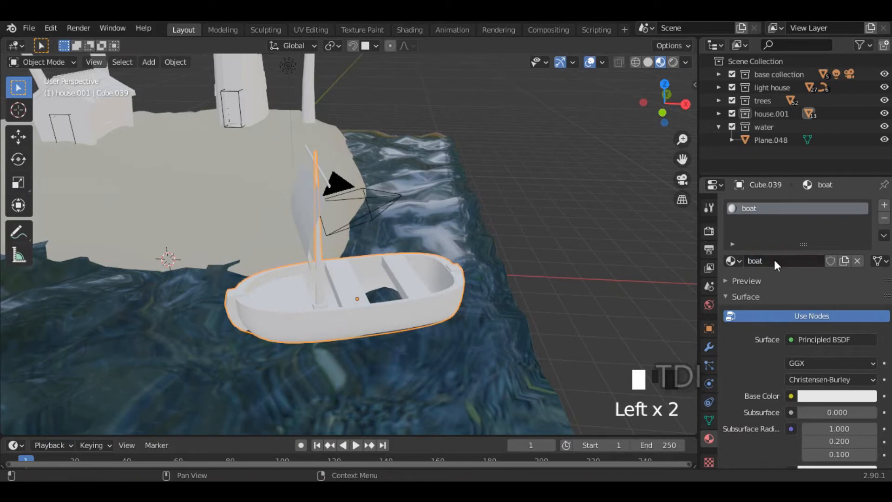
- Set the boat material's base color to brown with HSV values of about 0.096, 0.359 and 0.500
scroll(804, 297, "down", 4)
left_click(823, 318)
left_click_drag(811, 187, 802, 193)
left_click_drag(867, 156, 867, 172)
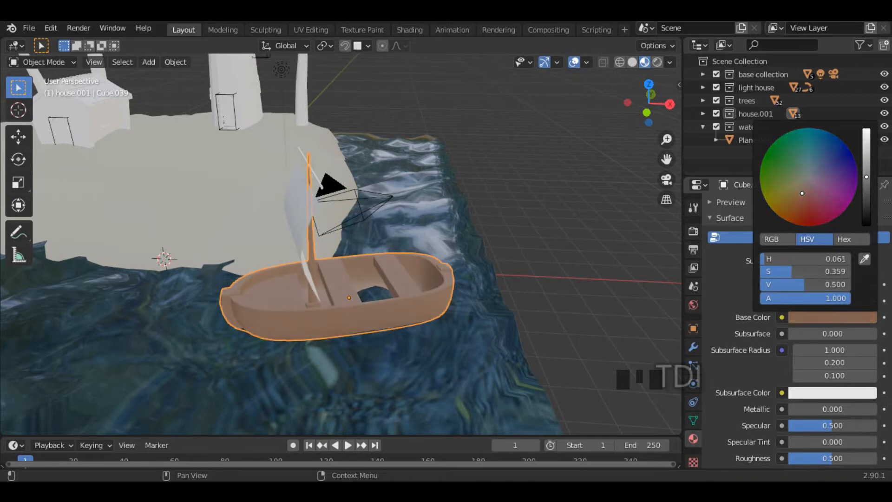
scroll(342, 244, "up", 1)
left_click(830, 318)
left_click_drag(765, 258, 769, 259)
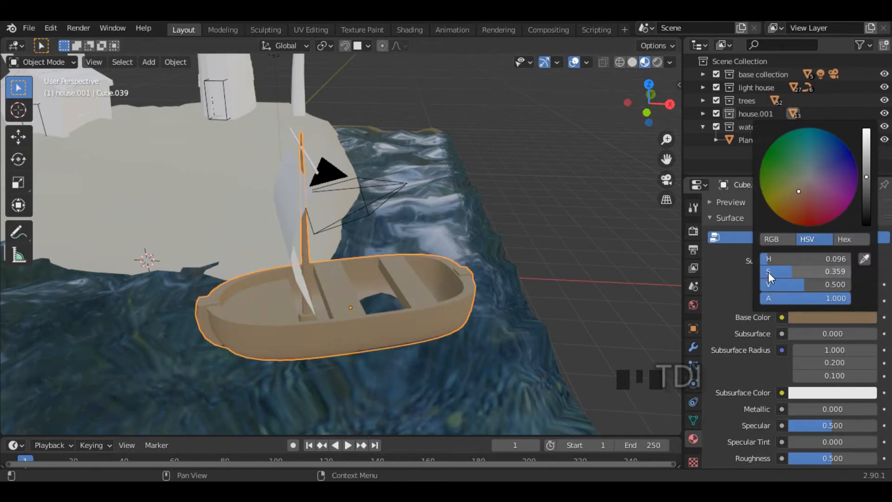
- Raise the boat material's roughness to 0.721
scroll(728, 292, "down", 6)
scroll(803, 369, "up", 1)
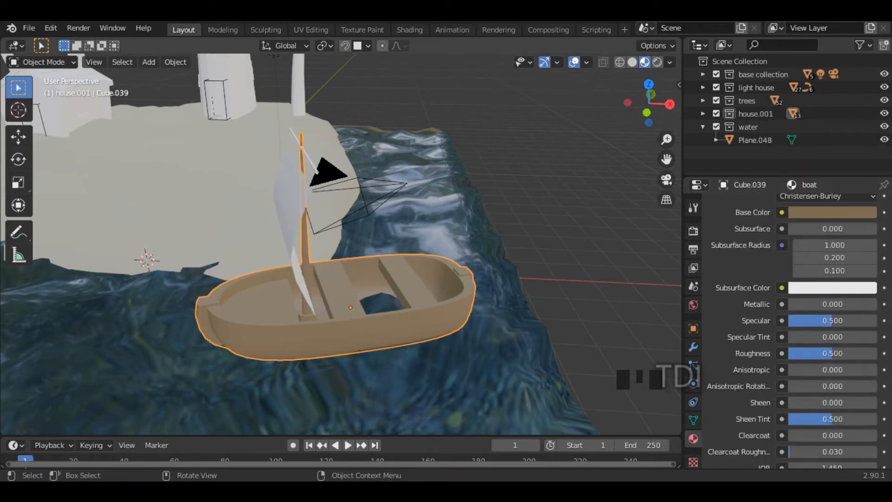
middle_click_drag(535, 302, 648, 316)
left_click_drag(812, 354, 851, 354)
middle_click_drag(660, 279, 590, 264)
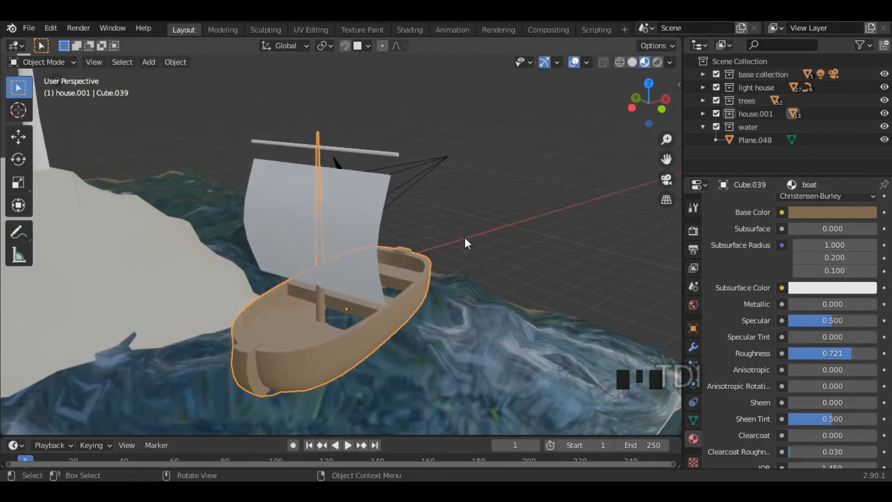
- Assign the existing boat material to the horizontal pole at the top of the sailboat's mast
middle_click_drag(479, 216, 372, 156)
left_click(358, 167)
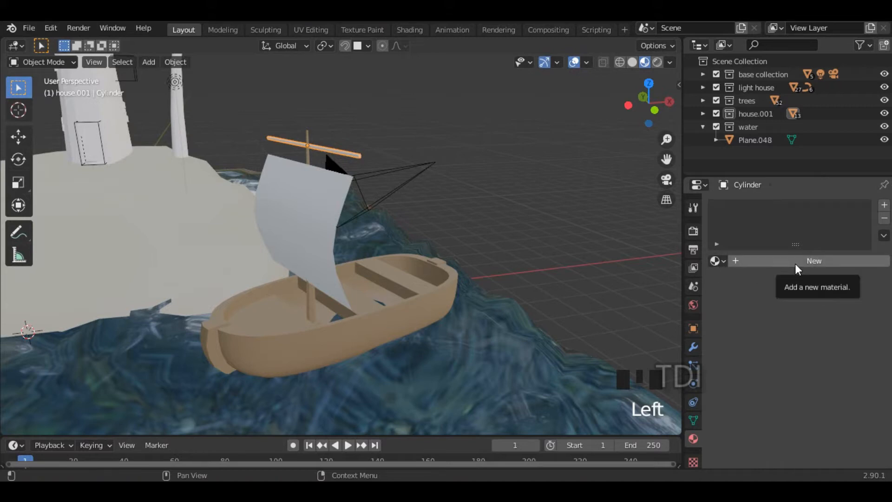
left_click(718, 261)
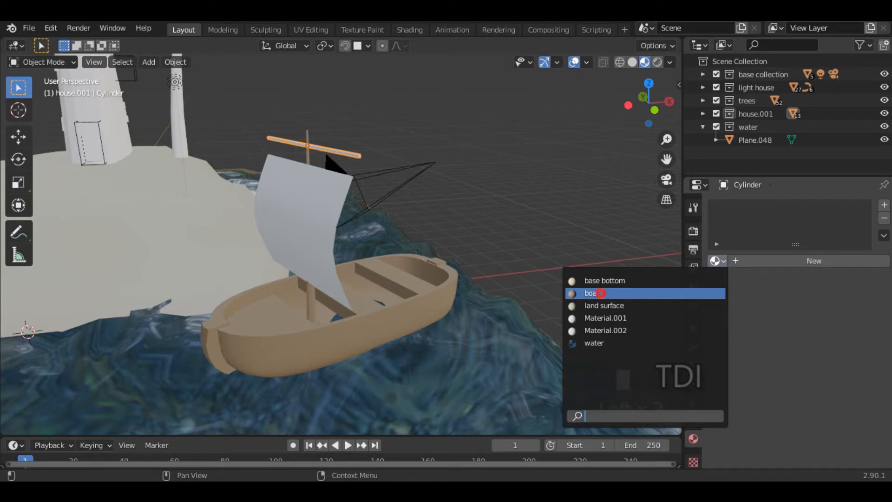
left_click(601, 293)
left_click(381, 148)
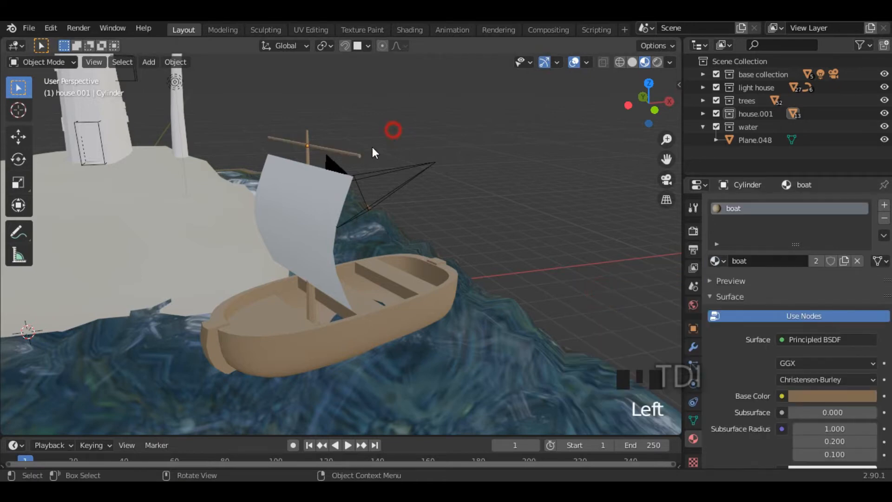
scroll(342, 155, "up", 1)
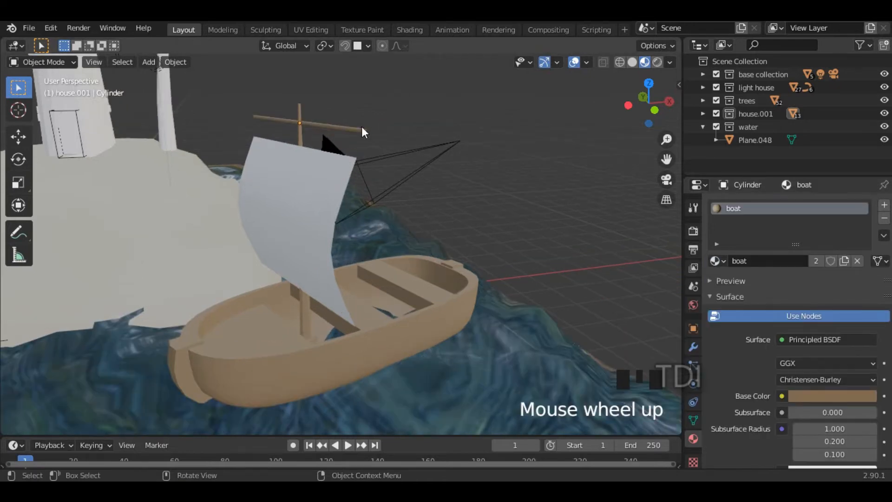
- Add a new material to the sailboat's sail and name it "cloth"
left_click(310, 188)
mouse_move(329, 244)
middle_mouse_down()
mouse_move(385, 242)
mouse_move(325, 253)
middle_mouse_up()
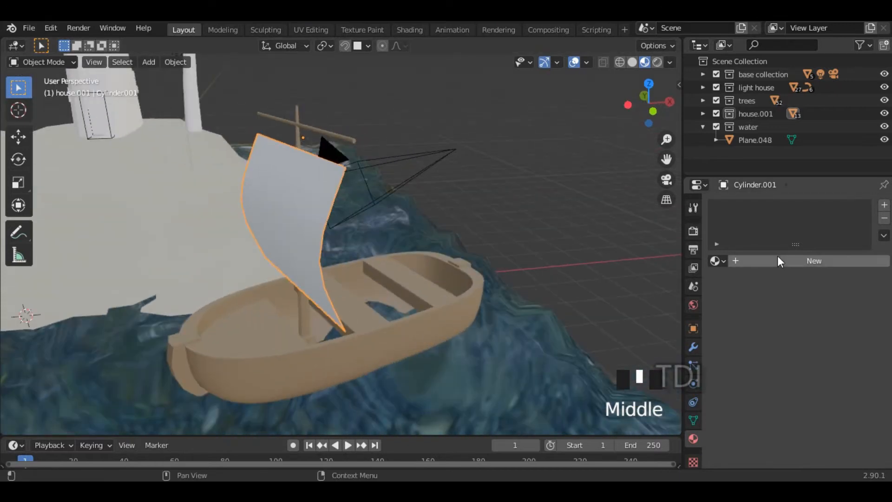
left_click(779, 261)
left_click(758, 260)
type("cloth")
left_click(760, 264)
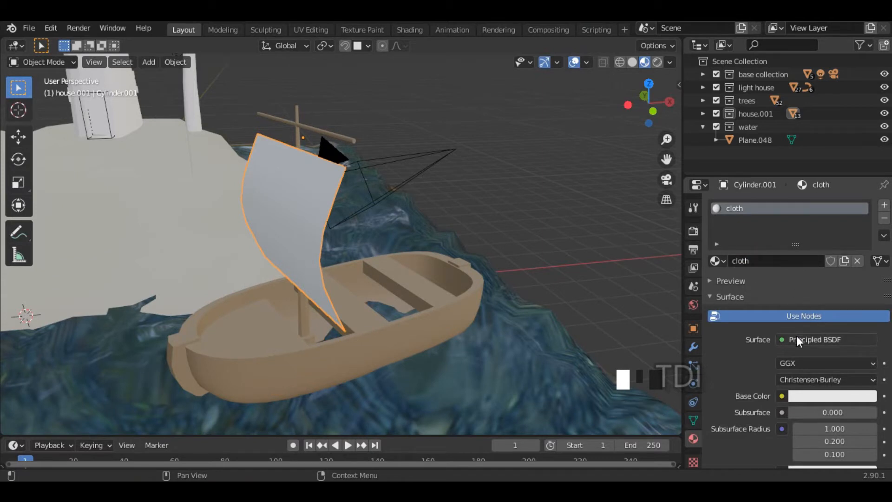
- Set the cloth material's base color to a slightly darkened light blue and deselect the sail
scroll(796, 303, "down", 4)
left_click(800, 316)
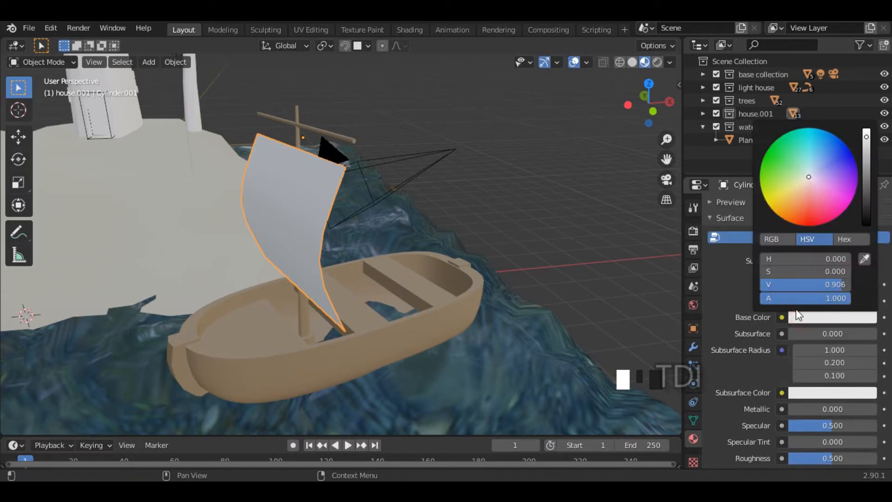
left_click(815, 169)
mouse_move(815, 169)
left_mouse_down()
mouse_move(809, 152)
mouse_move(811, 168)
left_mouse_up()
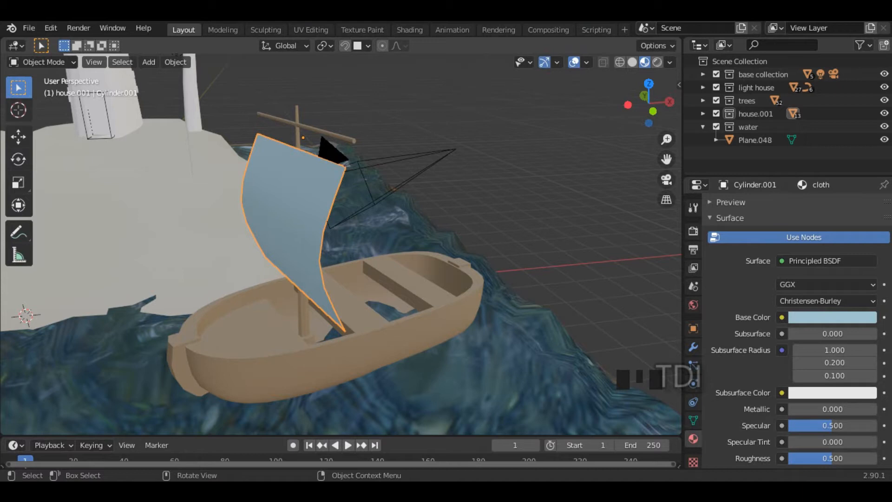
left_click(826, 317)
left_click(814, 169)
left_click(864, 160)
left_click(491, 262)
middle_click_drag(491, 261, 291, 313)
left_click(370, 291)
scroll(440, 280, "up", 3)
scroll(386, 283, "down", 4)
middle_click_drag(128, 301, 380, 260)
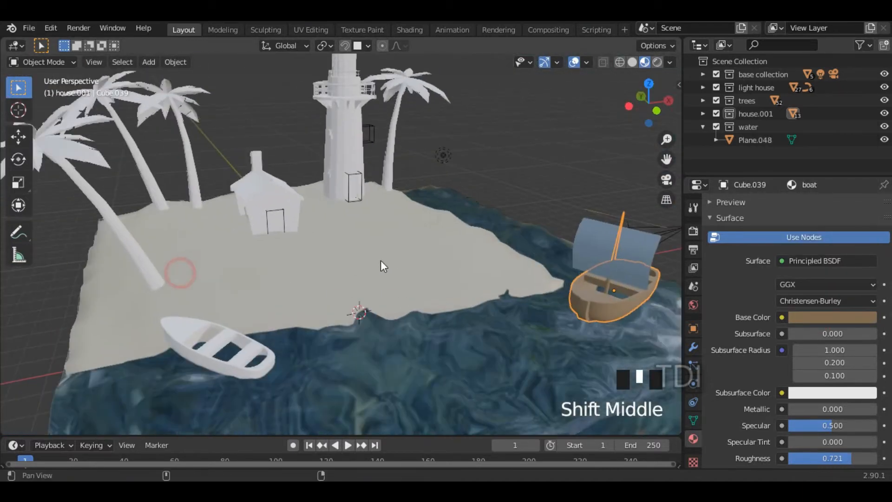
left_click(607, 300)
left_click(608, 308)
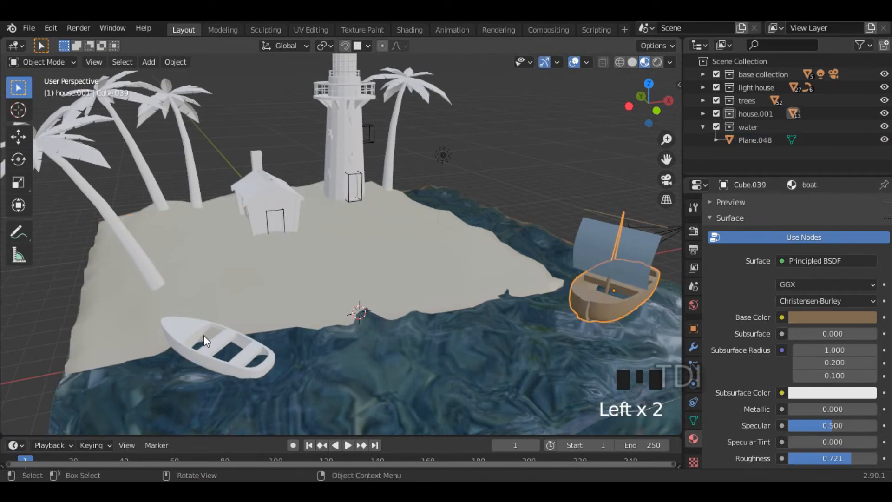
left_click(183, 330)
middle_click_drag(214, 349, 363, 323)
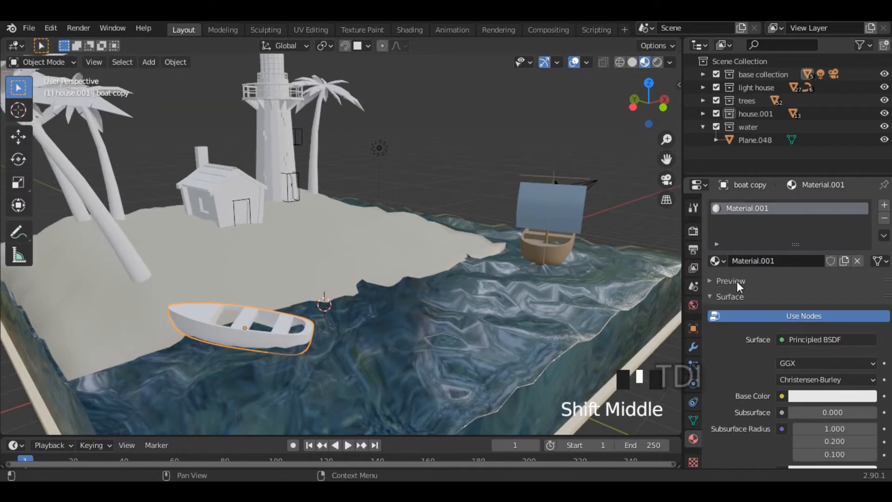
left_click(719, 260)
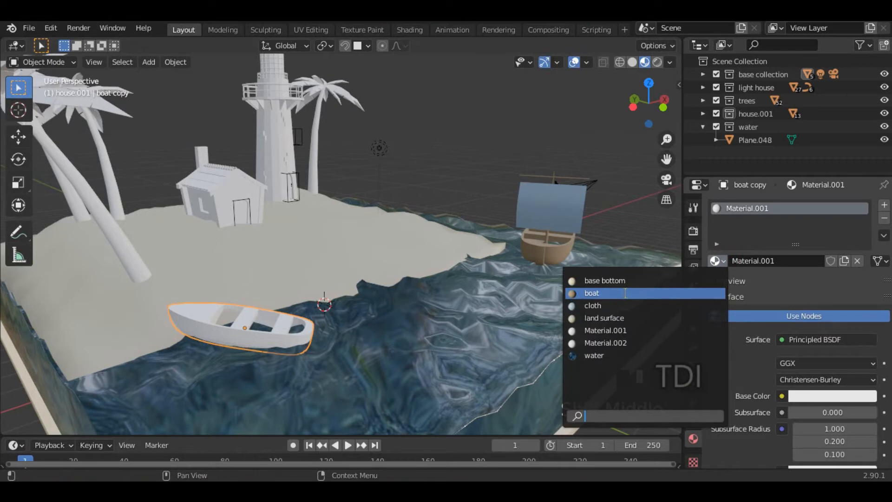
left_click(482, 164)
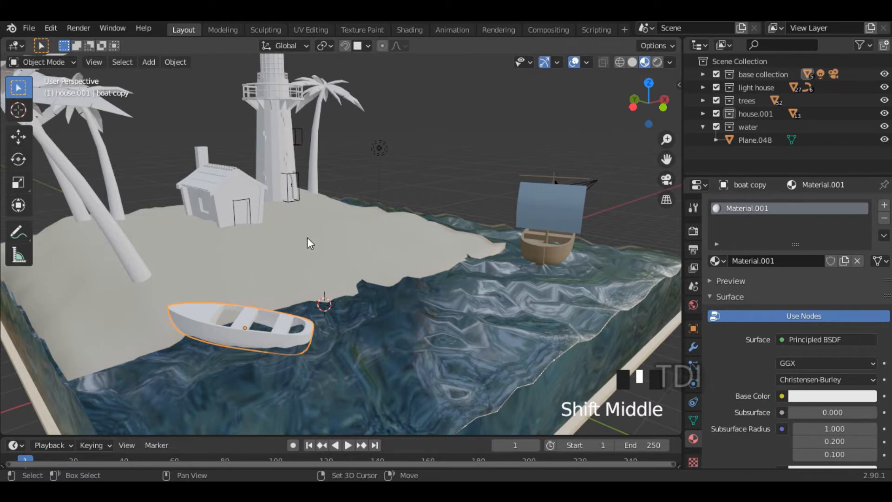
left_click(320, 245, "shift")
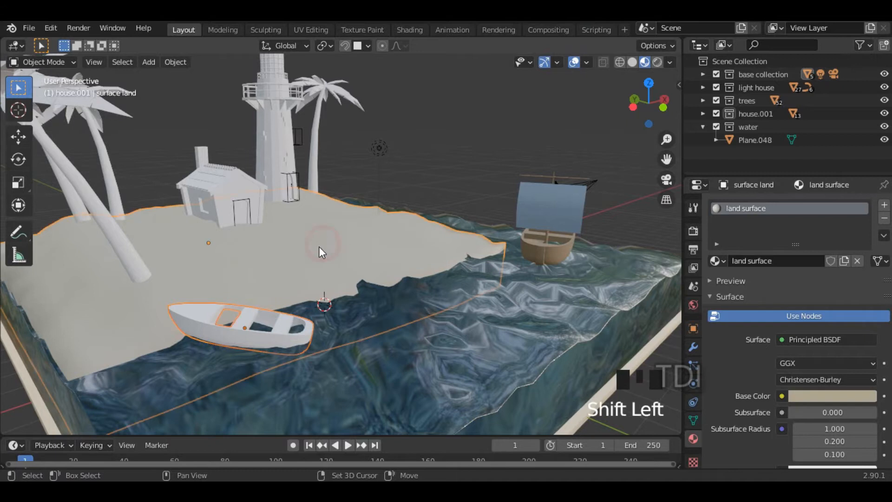
middle_click_drag(353, 268, 347, 269)
left_click(460, 161)
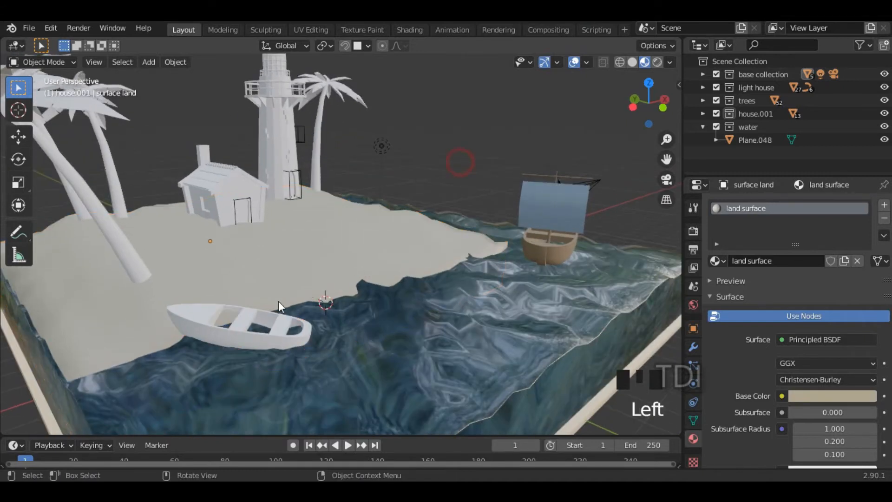
- Select the rowboat together with the sailboat's hull as the active object and link the hull's materials to the rowboat
left_click(195, 317)
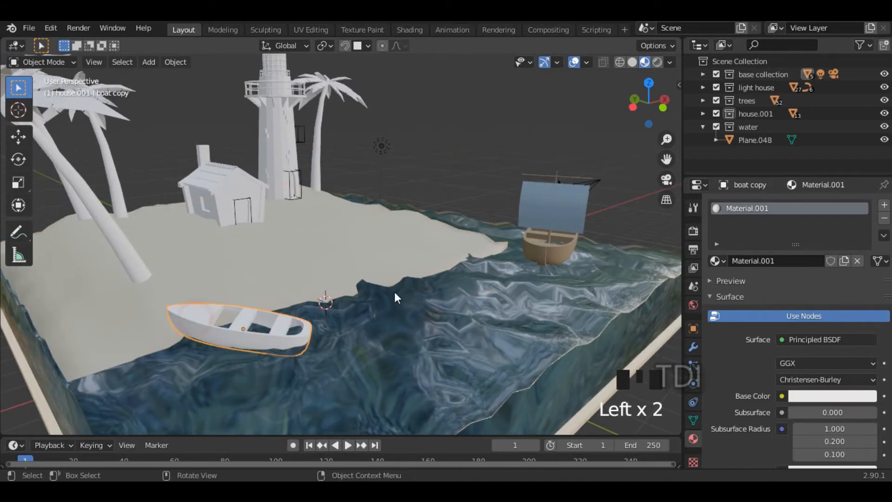
left_click(559, 249, "shift")
middle_click_drag(466, 267, 468, 160)
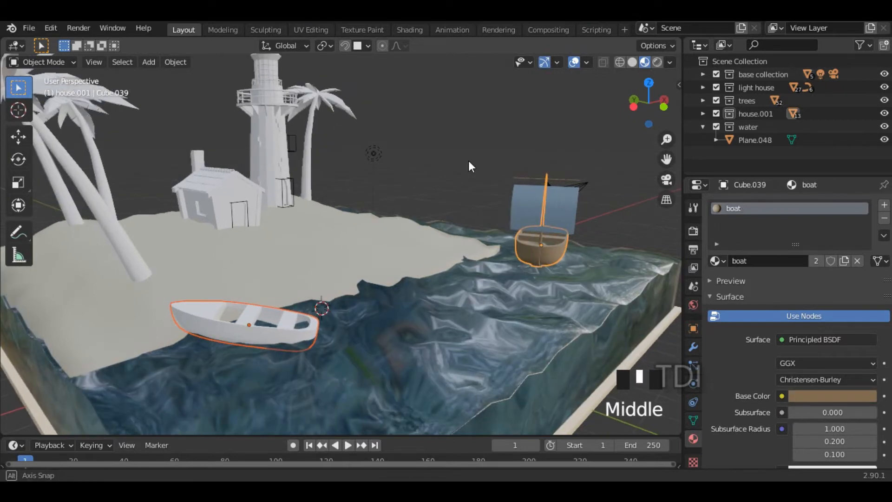
key("ctrl+l")
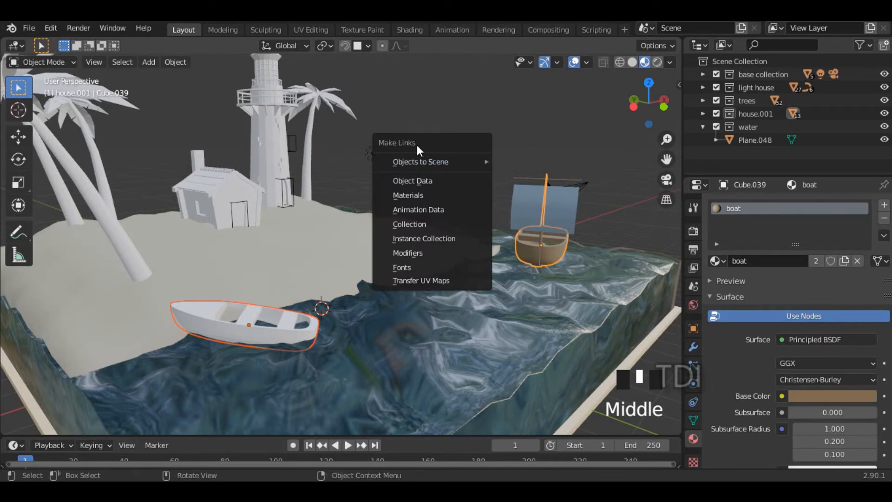
left_click(423, 197)
middle_click_drag(473, 273, 592, 254)
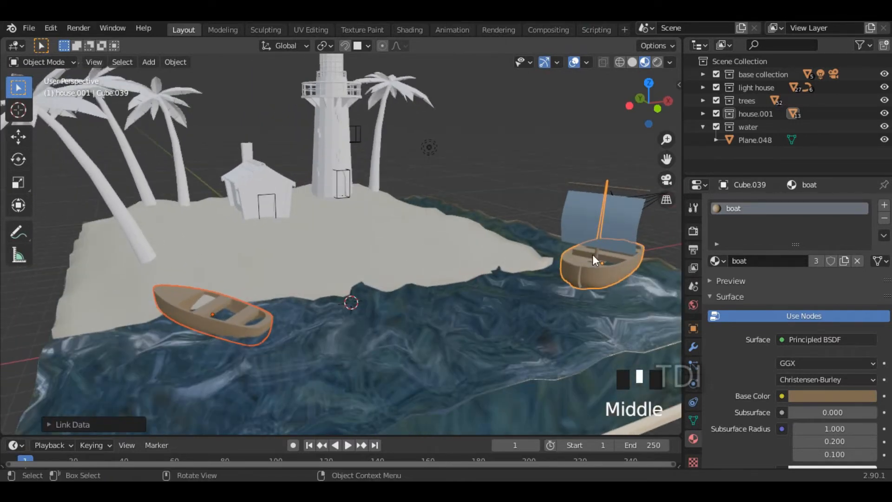
- Add a new material to the trunk of the palm beside the lighthouse and name it "tree stem"
left_click(188, 305)
left_click(473, 155)
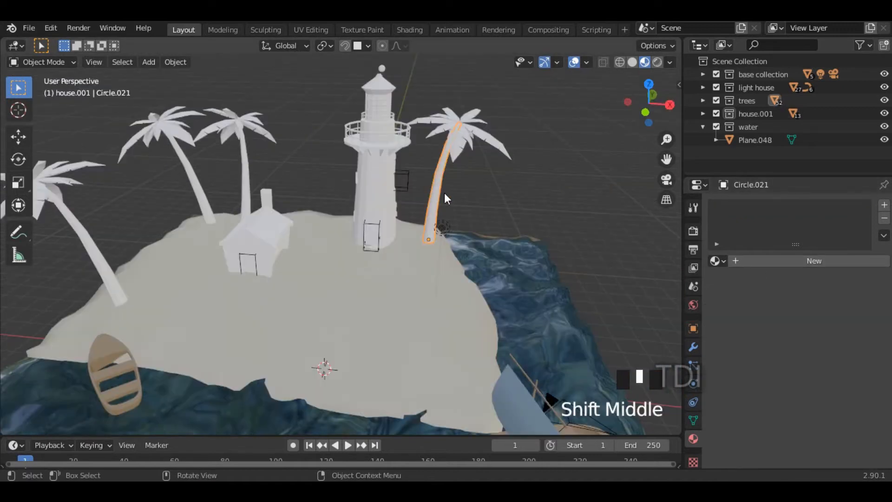
middle_click_drag(444, 193, 432, 191)
key("KP_Decimal")
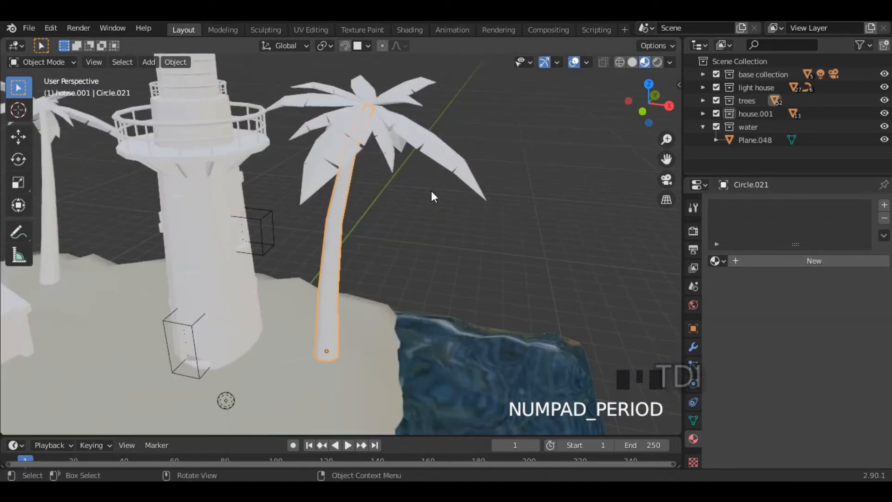
left_click(806, 261)
left_click(740, 261)
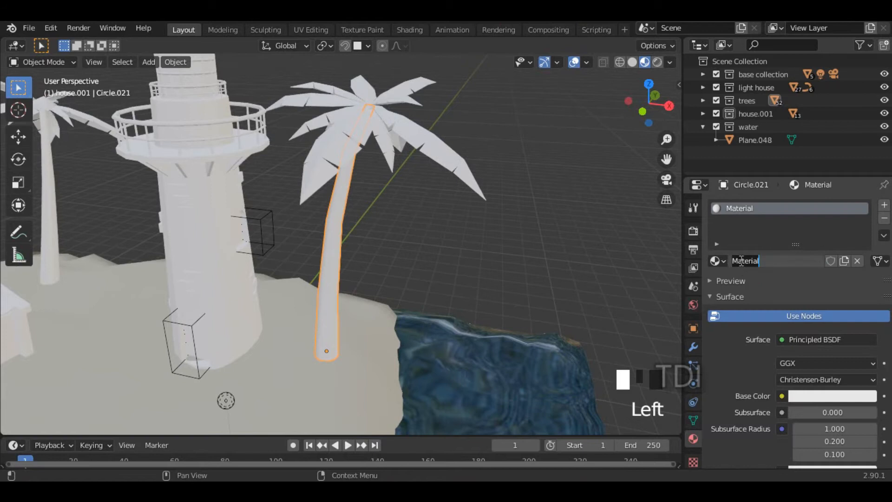
type("tree stem")
key("Return")
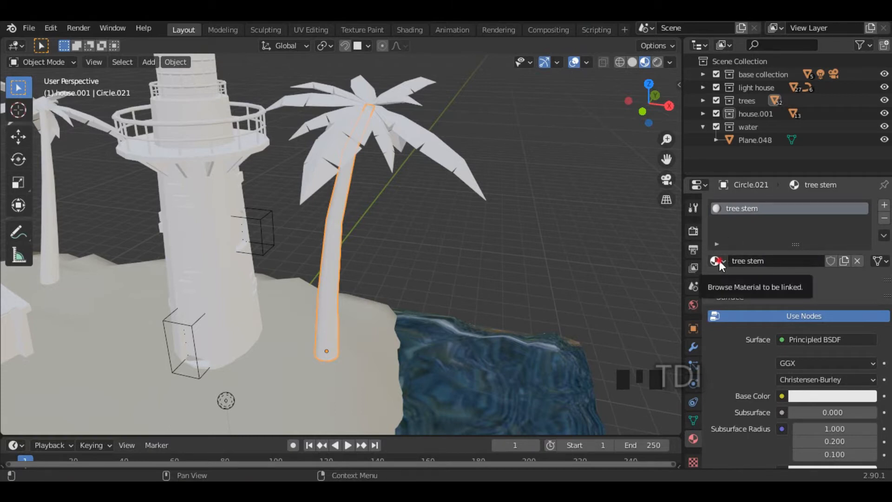
- Set the tree stem material's base color to brown with hue 0.072, saturation 0.429 and value 0.460
left_click(718, 261)
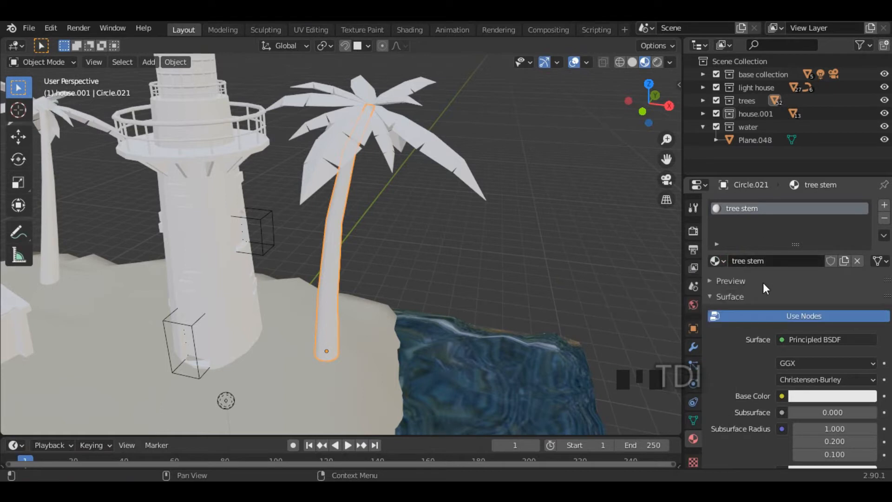
scroll(752, 372, "down", 4)
left_click(822, 318)
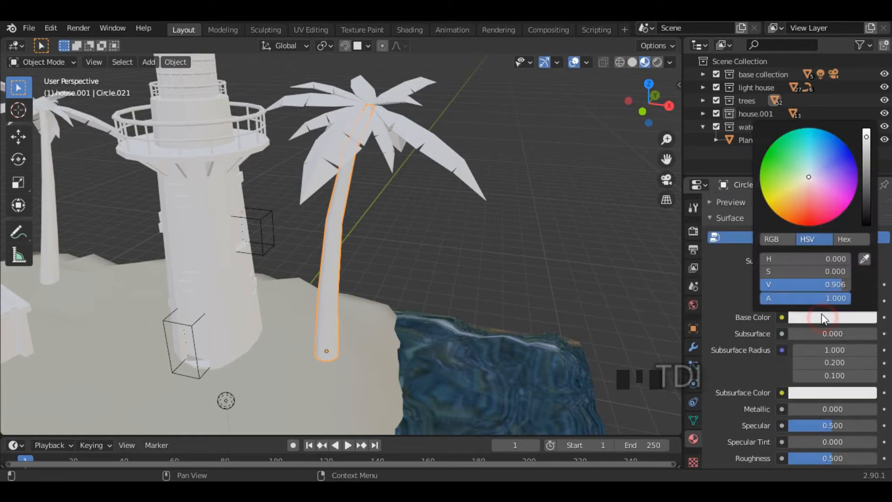
left_click_drag(805, 195, 799, 195)
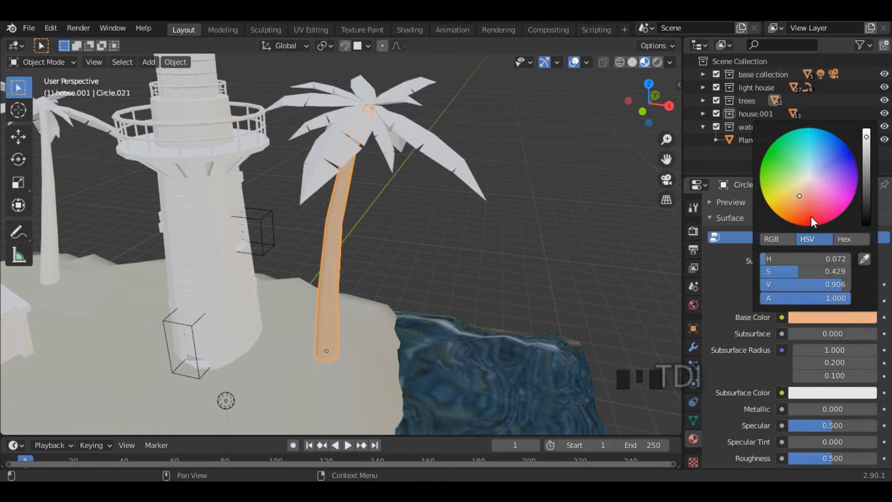
left_click_drag(865, 160, 866, 183)
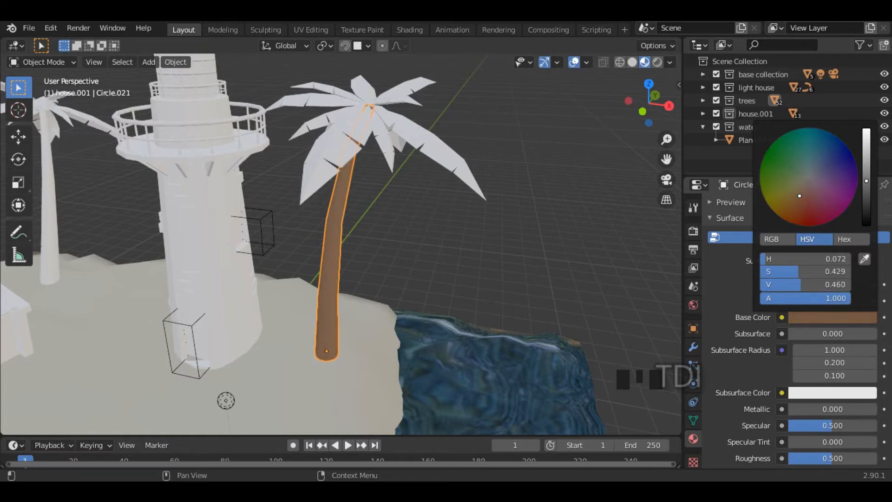
left_click(586, 214)
- Add a new material to a large front leaf of the lighthouse palm and name it "leaf 1"
mouse_move(490, 265)
middle_mouse_down()
mouse_move(437, 238)
mouse_move(479, 263)
middle_mouse_up()
middle_click_drag(451, 187, 408, 240)
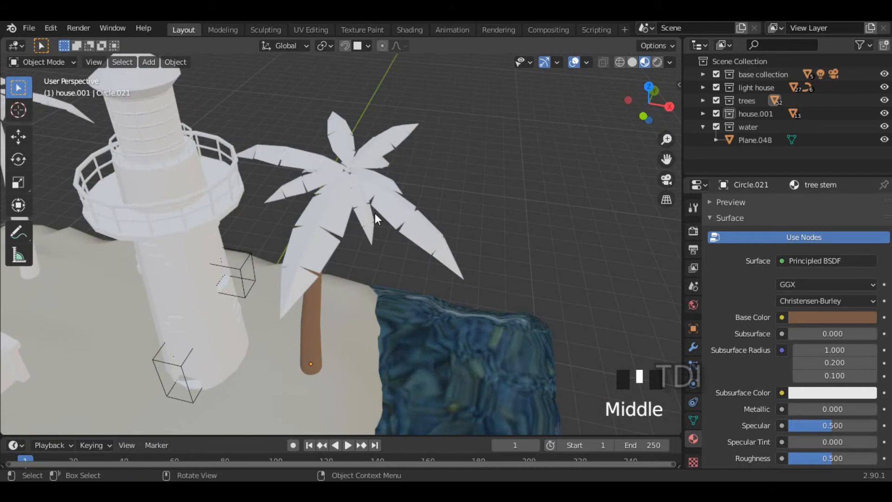
left_click(352, 255)
middle_click_drag(352, 254, 401, 222)
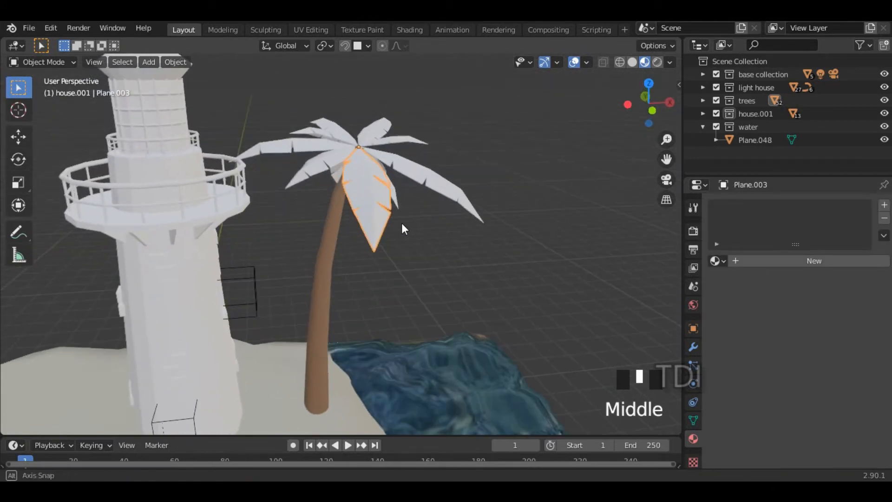
left_click(785, 261)
left_click(766, 260)
key("BackSpace")
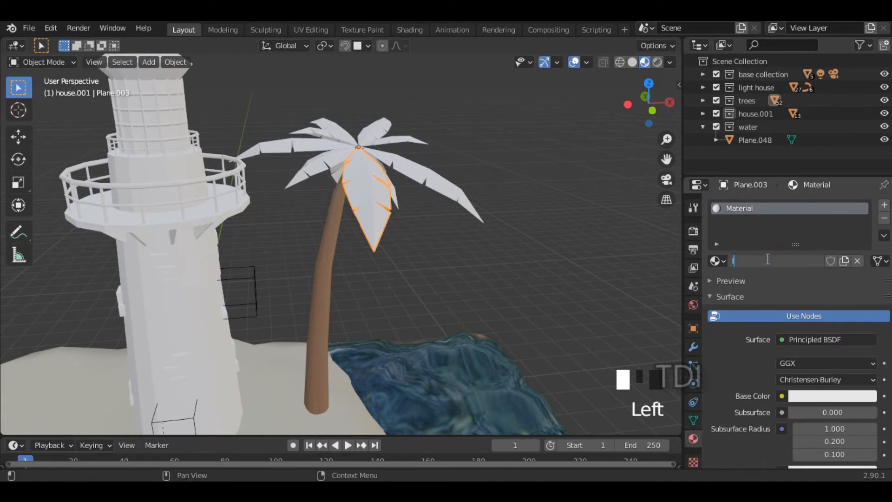
type("leaf 1")
left_click(765, 258)
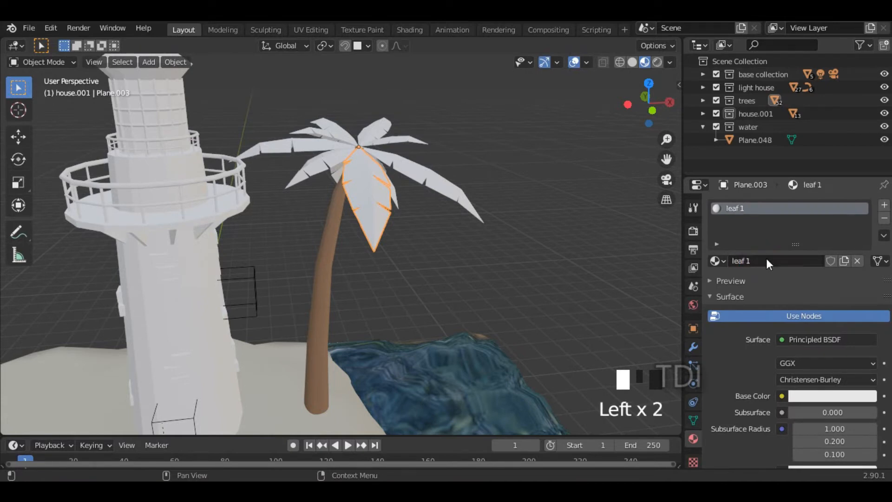
- Set the leaf 1 material's base color to a medium green and raise its roughness slightly
left_click(829, 396)
left_click_drag(807, 262, 779, 250)
left_click_drag(860, 228, 866, 234)
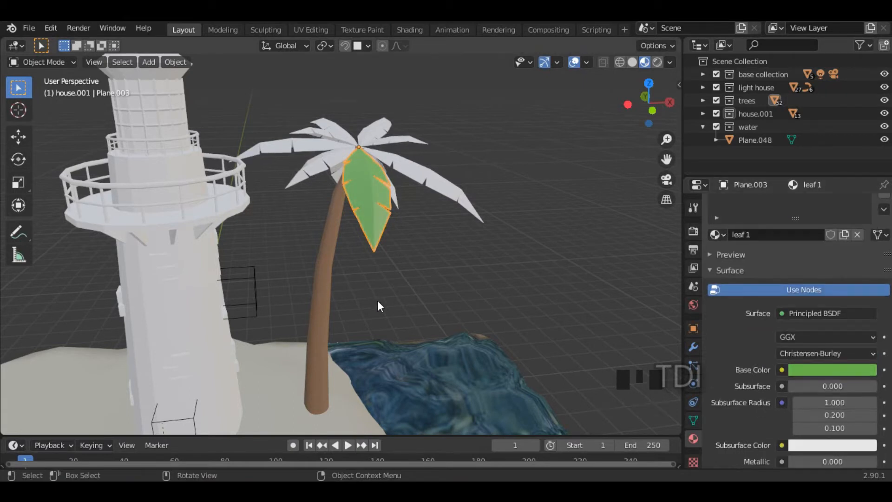
left_click(323, 275)
scroll(756, 371, "down", 6)
left_click_drag(829, 354, 849, 354)
left_click(587, 238)
- Add a new material to the large leaf next to the green one and name it "leaf 2"
middle_click_drag(587, 238, 454, 272)
scroll(475, 202, "up", 3)
middle_click_drag(475, 201, 460, 274, "shift")
scroll(478, 269, "down", 2)
left_click(437, 254)
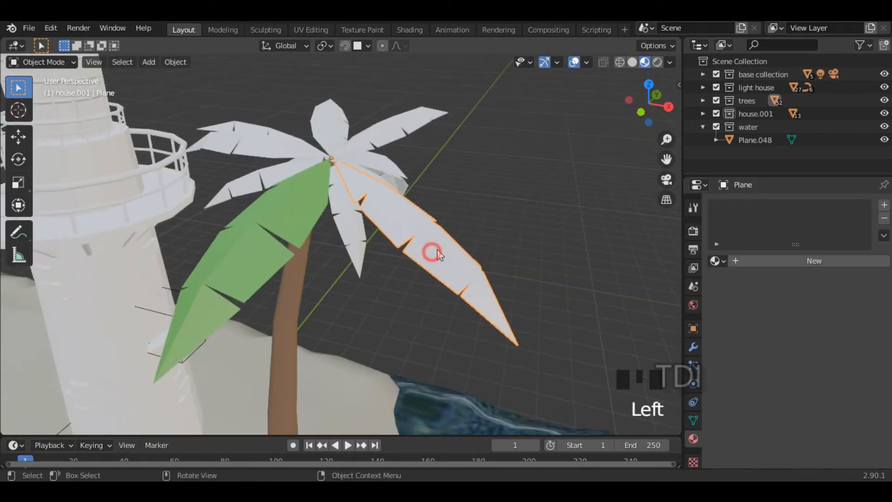
left_click(808, 261)
left_click(765, 261)
key("BackSpace")
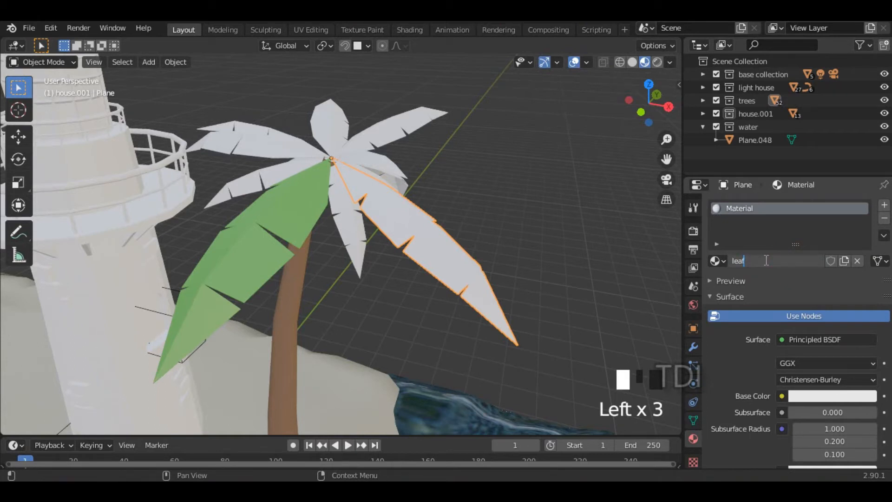
key("Return")
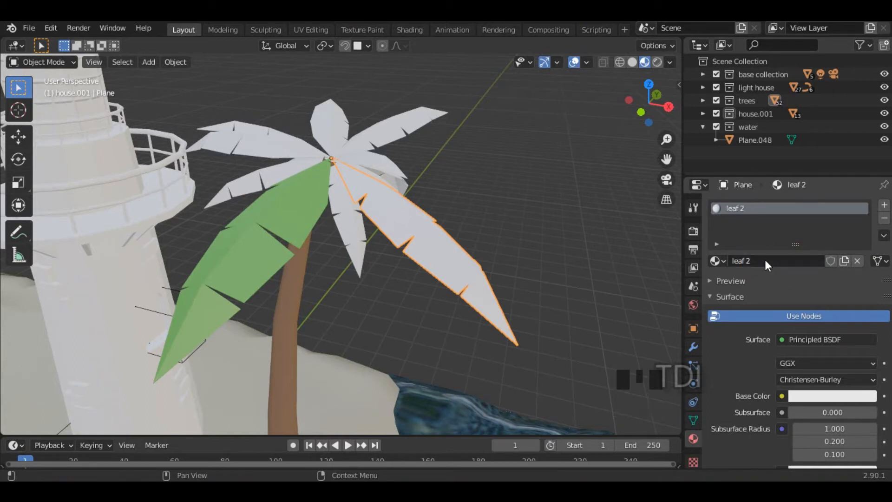
- Set the leaf 2 material's base color to dark green with hue 0.283, saturation 0.722 and value 0.433
scroll(765, 260, "down", 4)
left_click(809, 318)
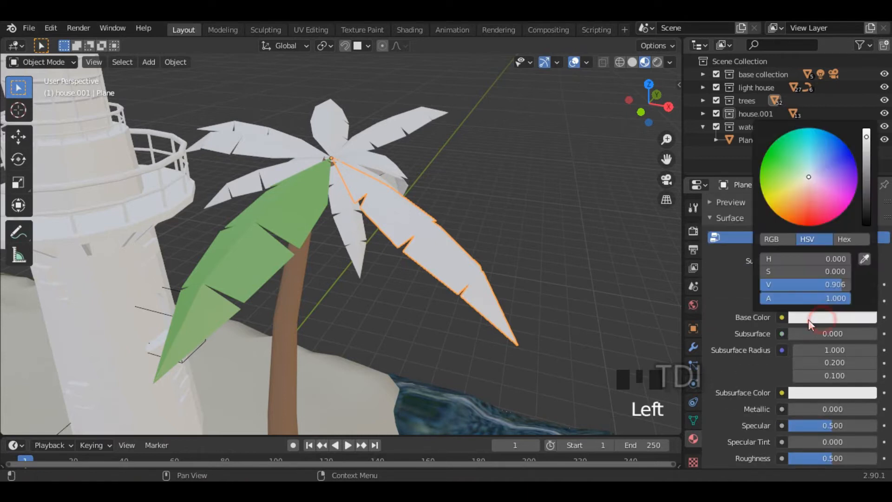
mouse_move(781, 164)
left_mouse_down()
mouse_move(789, 144)
mouse_move(772, 170)
left_mouse_up()
left_click_drag(866, 142, 866, 184)
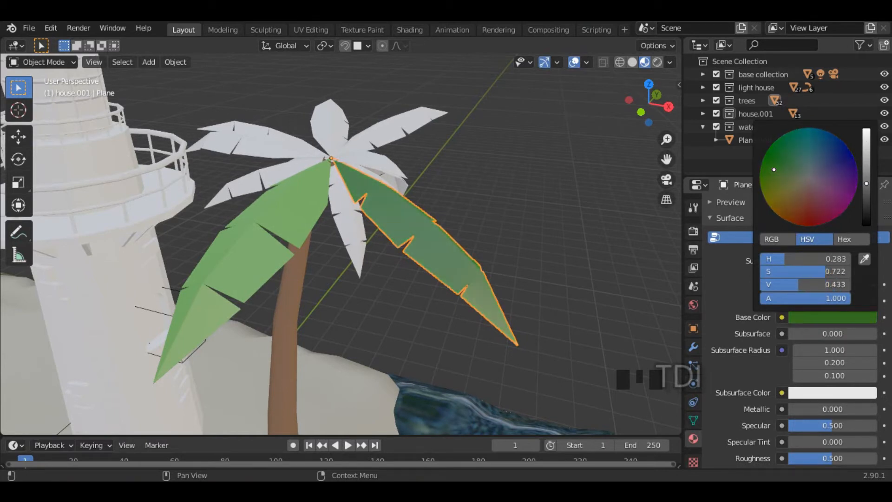
left_click(534, 212)
- Raise the leaf 2 material's roughness to about 0.603
middle_click_drag(523, 268, 550, 280)
left_click(555, 282)
scroll(760, 333, "down", 4)
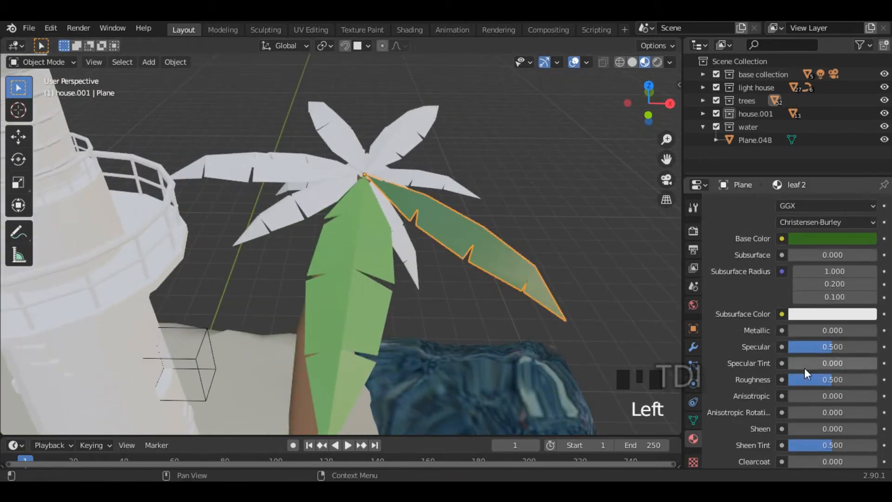
left_click_drag(805, 379, 833, 380)
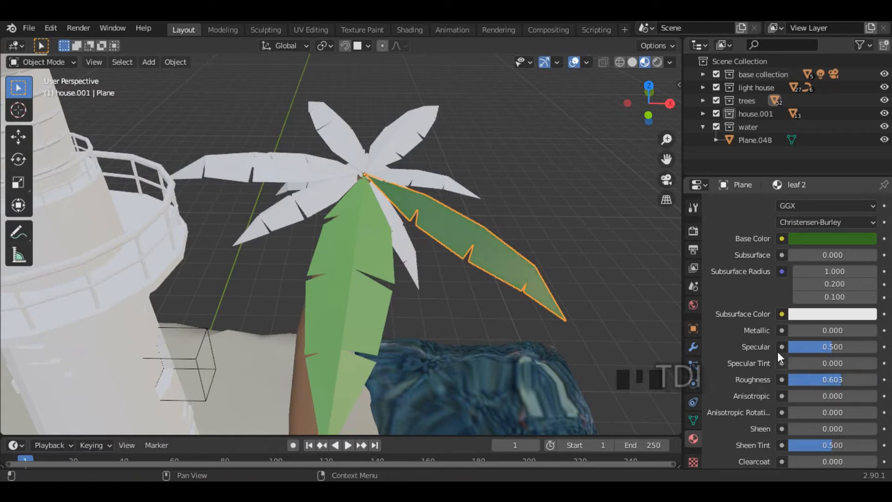
scroll(780, 372, "up", 6)
scroll(771, 372, "down", 5)
scroll(804, 373, "up", 5)
- Add a new material to the large uncolored leaf on the far side of the lighthouse palm and name it "leaf 3"
middle_click_drag(564, 254, 335, 203)
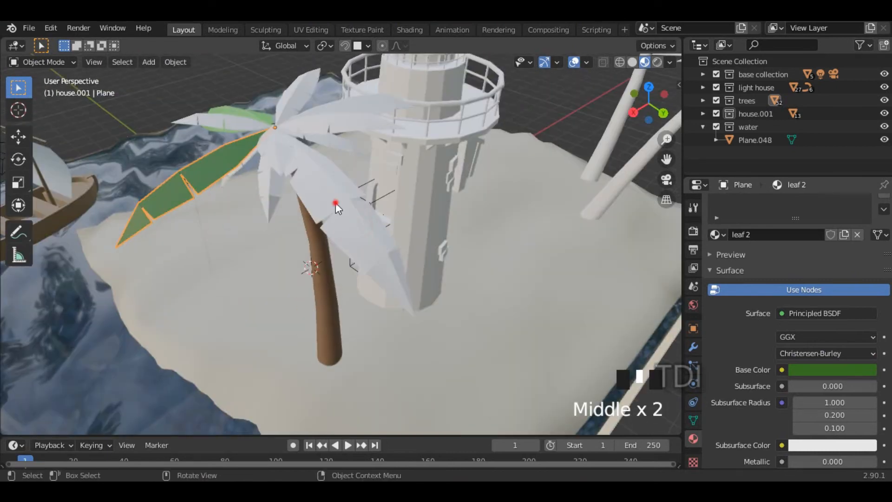
left_click(335, 202)
middle_click_drag(478, 197, 800, 272)
left_click(776, 260)
left_click(750, 260)
type("leaf")
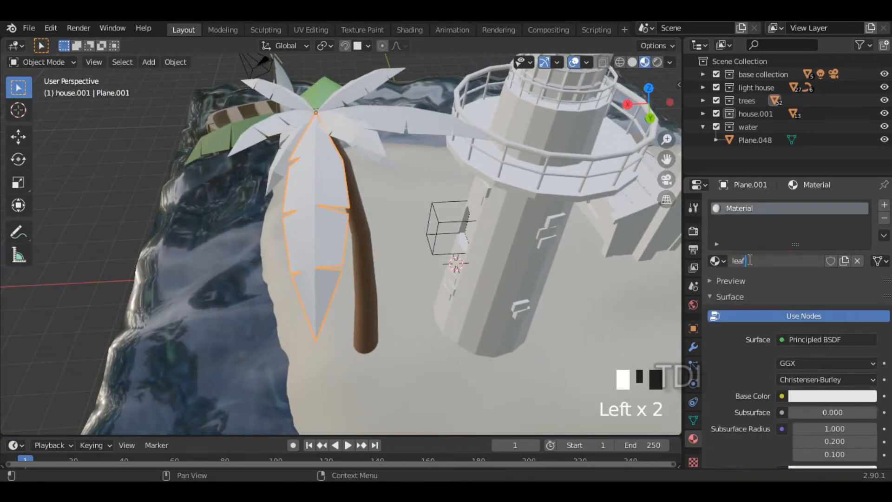
type(" 3")
key("Return")
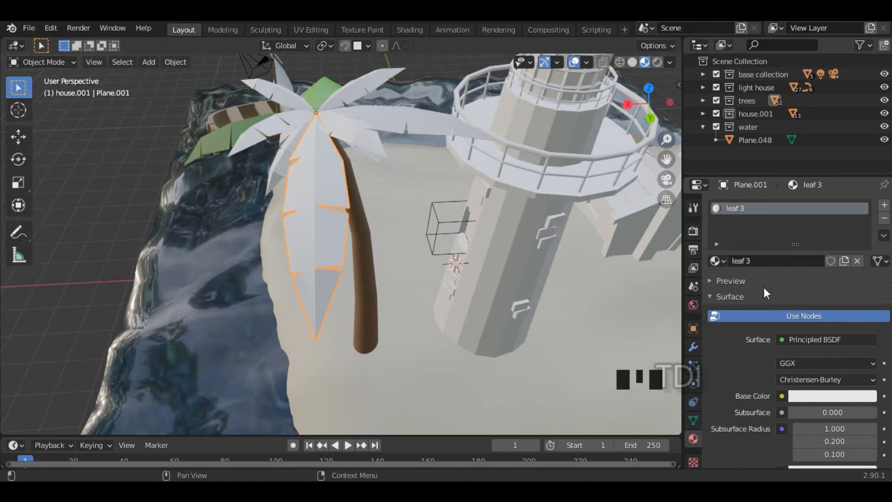
- Set the leaf 3 material's base color to a darkened yellow-green with hue 0.174 and saturation 0.465
left_click(823, 396)
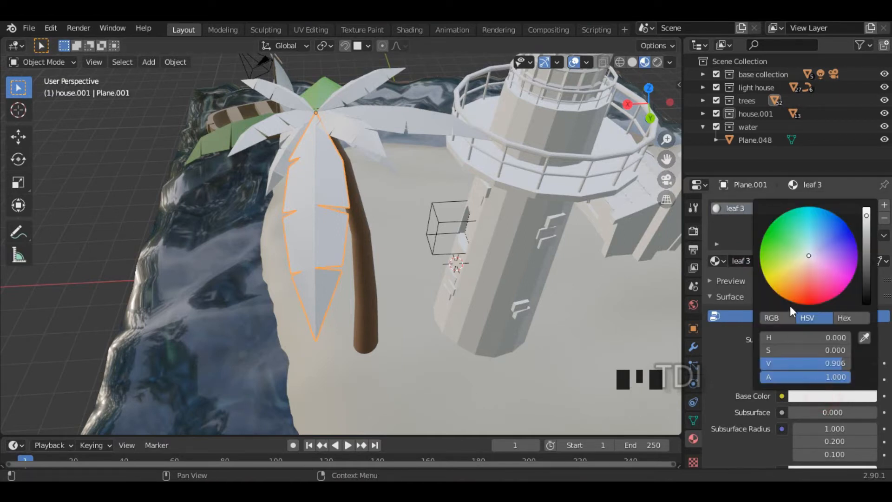
left_click_drag(803, 257, 784, 268)
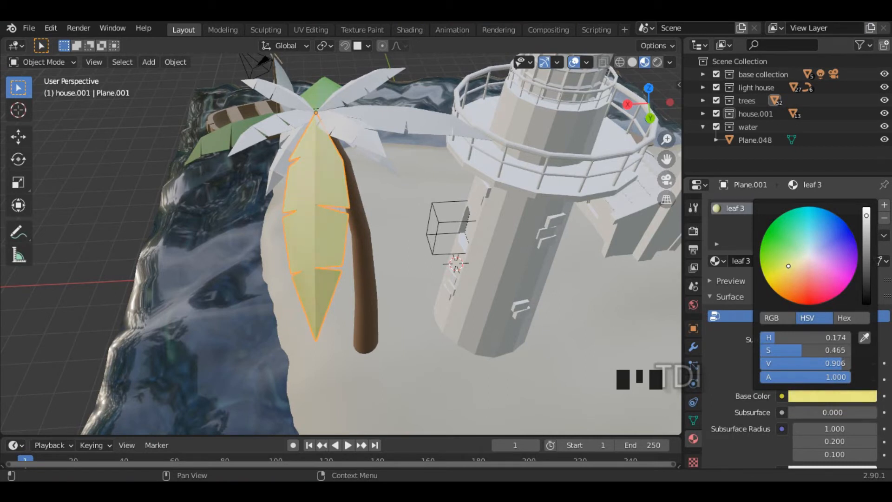
left_click_drag(866, 215, 867, 233)
- Add a new material to the large palm leaf reaching toward the lighthouse and name it "leaf 4"
middle_click_drag(448, 251, 586, 246)
middle_click_drag(318, 224, 386, 205)
left_click(271, 205)
left_click(765, 261)
left_click(767, 261)
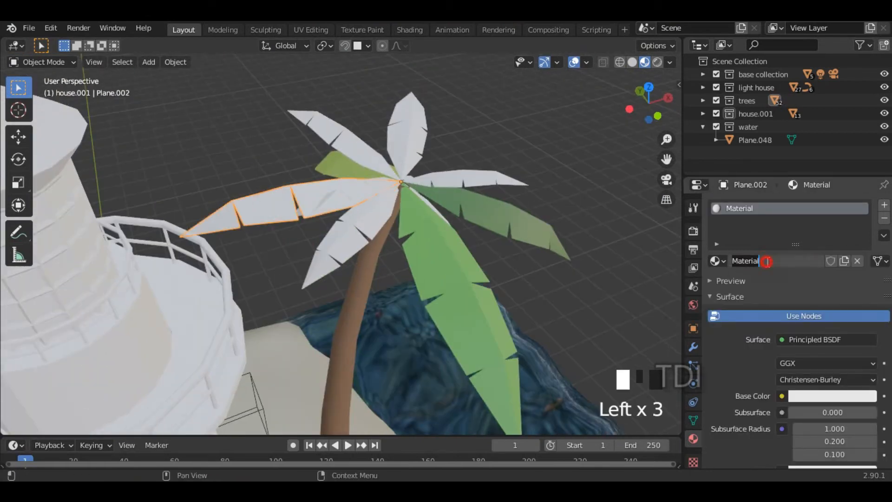
type("leaf 4")
key("Return")
- Set the leaf 4 material's base color to a dark bluish green
left_click(823, 396)
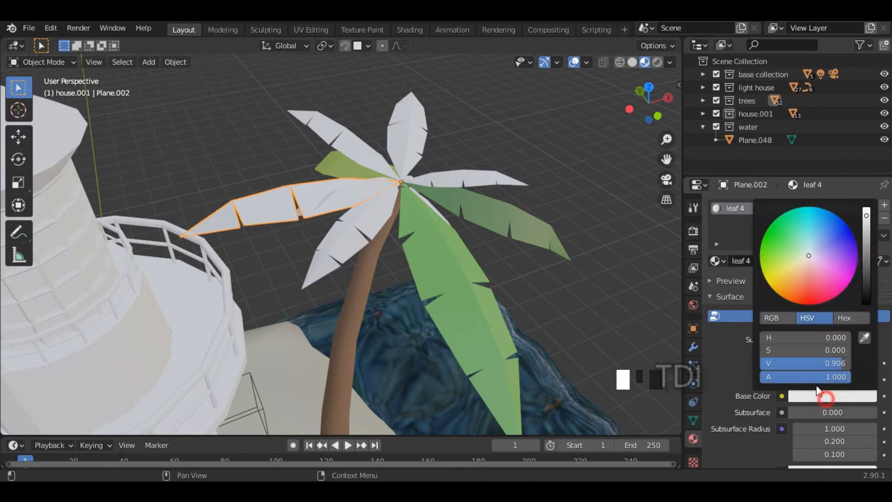
left_click_drag(797, 261, 791, 228)
middle_click_drag(600, 270, 490, 294)
scroll(462, 288, "up", 2)
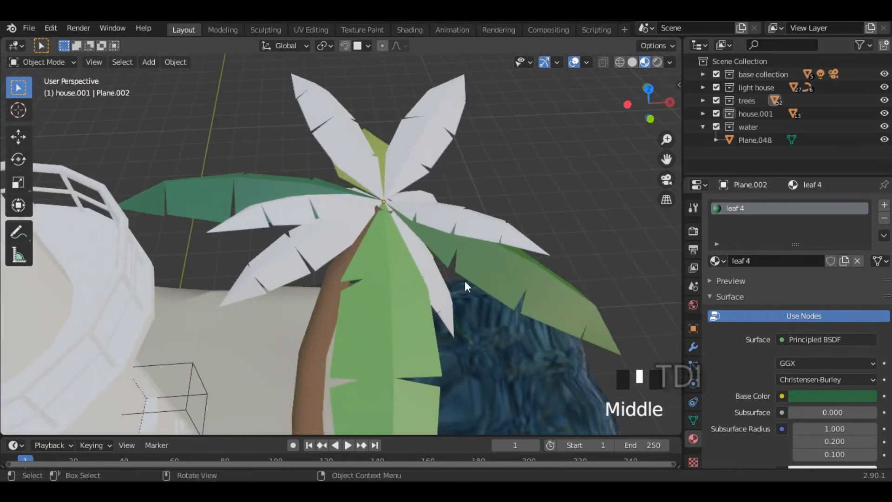
- Review the colored leaves of the lighthouse palm by selecting them one after another and checking their materials
left_click(325, 208)
left_click(325, 208)
mouse_move(472, 263)
middle_mouse_down()
mouse_move(430, 268)
mouse_move(534, 263)
mouse_move(470, 262)
middle_mouse_up()
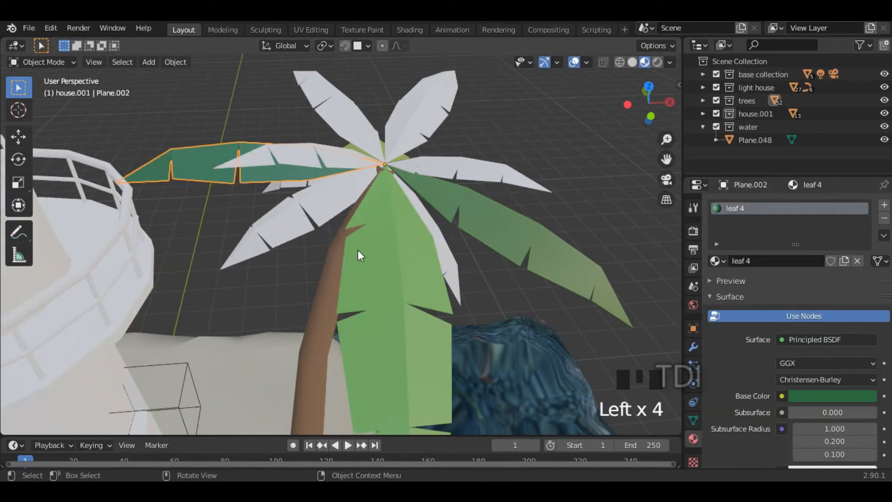
left_click(383, 263)
left_click(472, 241)
middle_click_drag(375, 247, 381, 182)
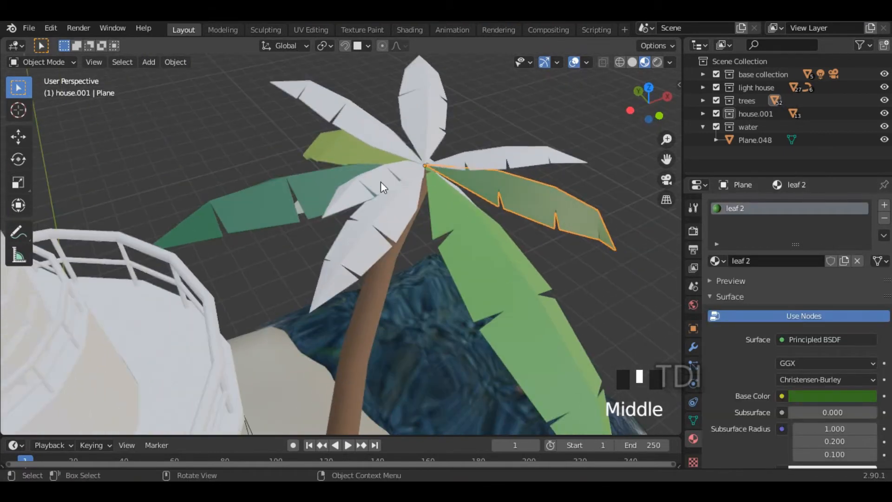
middle_click_drag(515, 243, 413, 269, "shift")
- Select several of the still uncolored smaller leaves on the palm beside the lighthouse
left_click(492, 179)
scroll(445, 195, "down", 2)
middle_click_drag(445, 195, 241, 253)
left_click(331, 151)
mouse_move(425, 169)
middle_mouse_down()
mouse_move(356, 182)
mouse_move(509, 182)
mouse_move(310, 196)
mouse_move(412, 183)
mouse_move(309, 219)
mouse_move(409, 166)
mouse_move(443, 173)
middle_mouse_up()
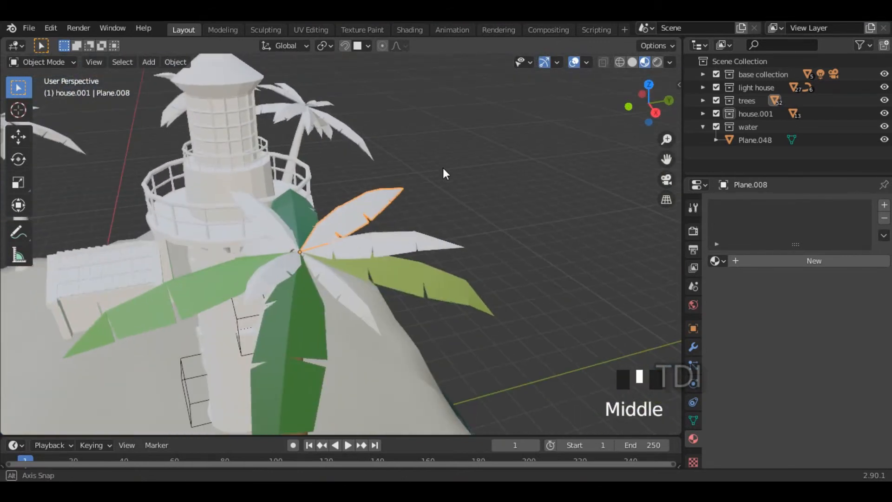
middle_click(326, 272, "alt")
middle_click_drag(347, 263, 320, 291)
left_click(324, 280, "shift")
middle_click_drag(462, 218, 337, 244)
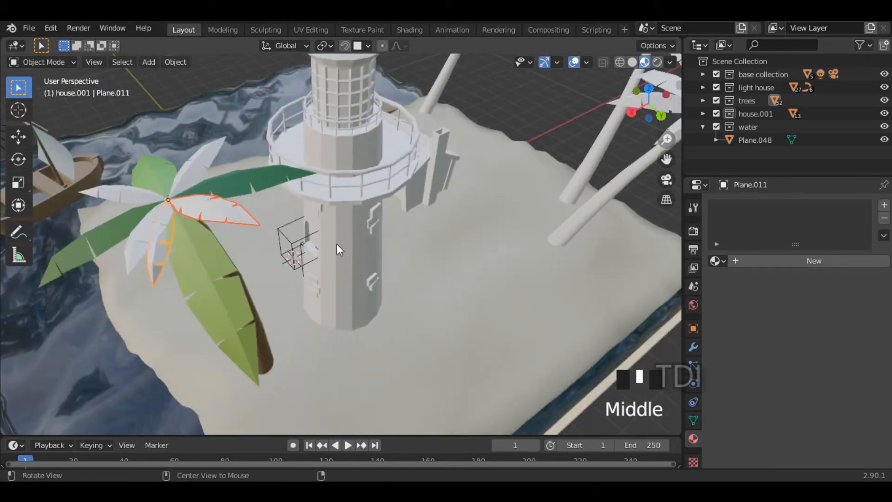
middle_click_drag(552, 215, 423, 220, "shift")
- Extend the selection with several uncolored leaves on the other palm trees around the island
left_click(412, 220, "shift")
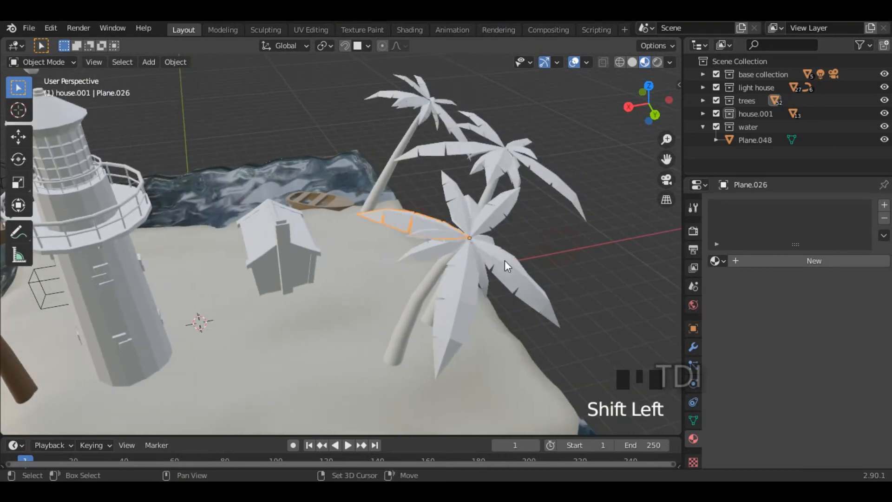
left_click(505, 261, "shift")
middle_click_drag(540, 213, 400, 244)
left_click(336, 271, "shift")
middle_click_drag(336, 271, 423, 242)
left_click(439, 267, "shift")
middle_click_drag(476, 266, 341, 289)
scroll(474, 235, "down", 3)
left_click(439, 261, "shift")
left_click(341, 290, "shift")
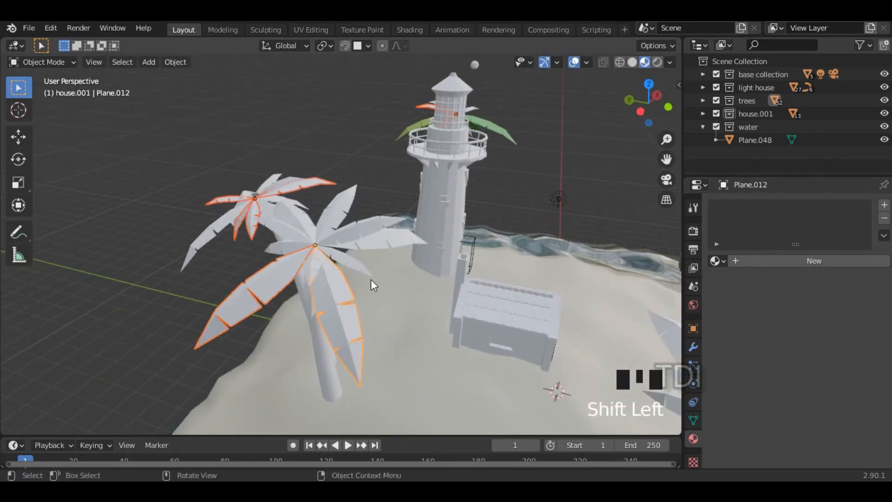
- Remove the large front leaf overlapping the nearest palm's trunk from the selection, keeping the other leaves selected
left_click(327, 293, "ctrl")
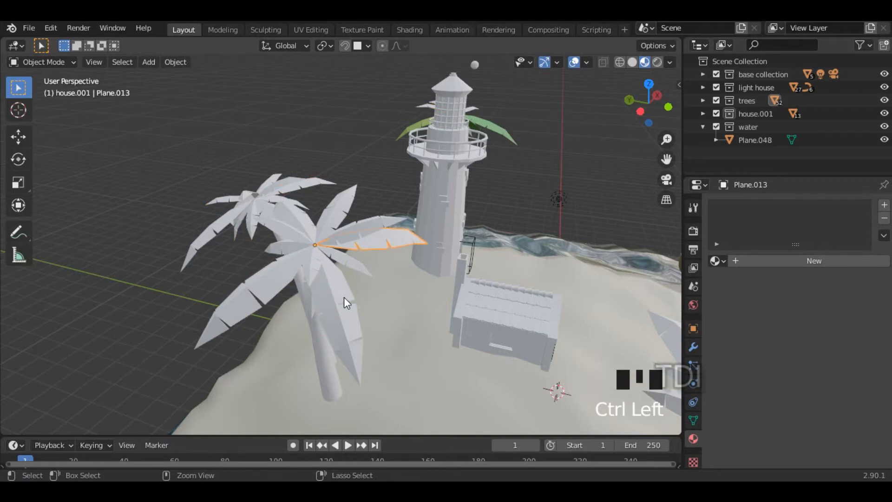
key("ctrl+z")
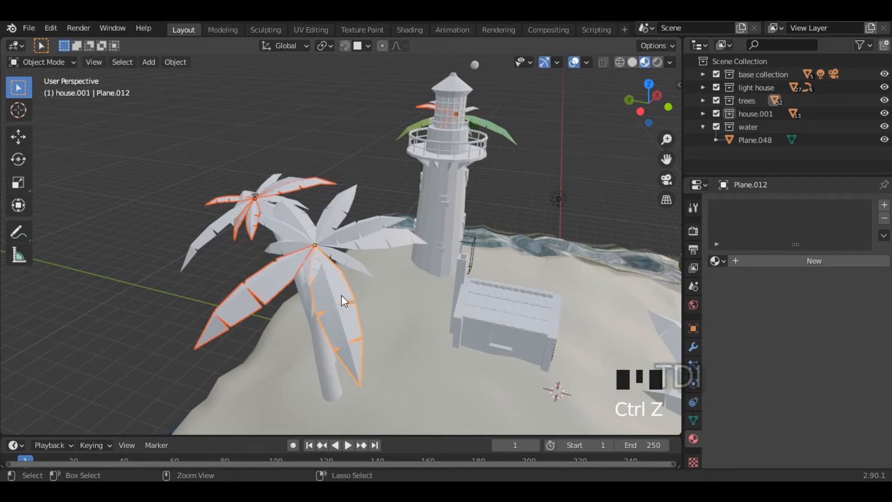
left_click(341, 332, "ctrl")
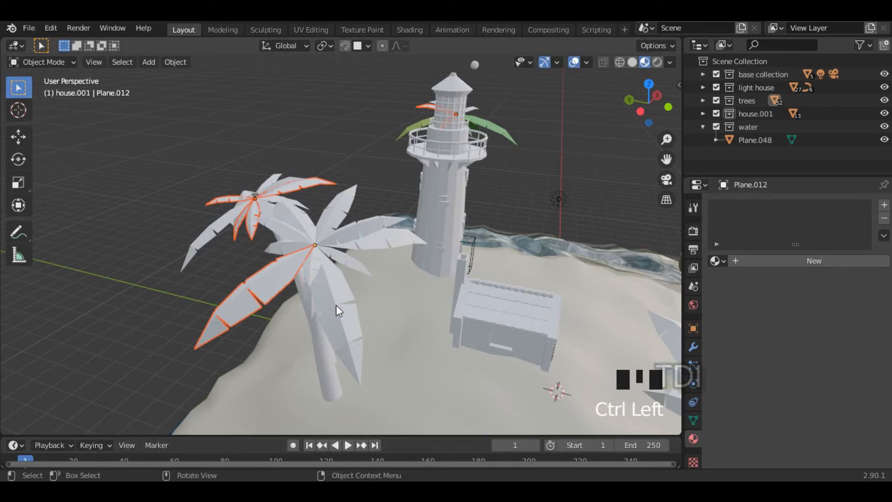
- Link the "leaf 1" material from the green leaf on the palm beside the lighthouse to several uncoloured leaves across all the palms
middle_click_drag(319, 305, 378, 307)
middle_click_drag(374, 295, 306, 292)
left_click(317, 263, "shift")
middle_click_drag(322, 263, 255, 227)
left_click(254, 226, "shift")
middle_click_drag(341, 211, 373, 274)
left_click(345, 252, "shift")
scroll(467, 303, "down", 3)
middle_click_drag(467, 303, 545, 288)
left_click(369, 293, "shift")
left_click(290, 302, "shift")
scroll(336, 300, "up", 3)
left_click(501, 319, "shift")
scroll(497, 308, "down", 2)
middle_click_drag(497, 308, 427, 313)
left_click(200, 236, "shift")
scroll(330, 296, "down", 2)
middle_click_drag(330, 297, 250, 311)
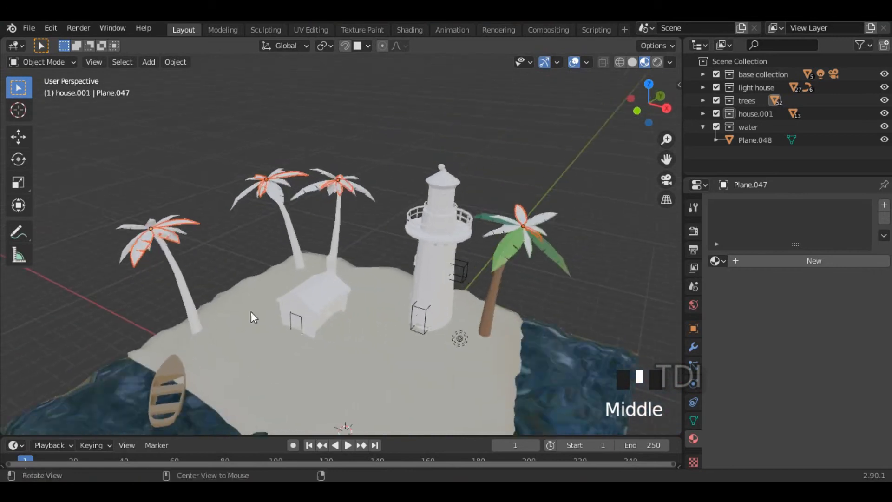
middle_click_drag(502, 263, 461, 266, "shift")
scroll(420, 297, "up", 3)
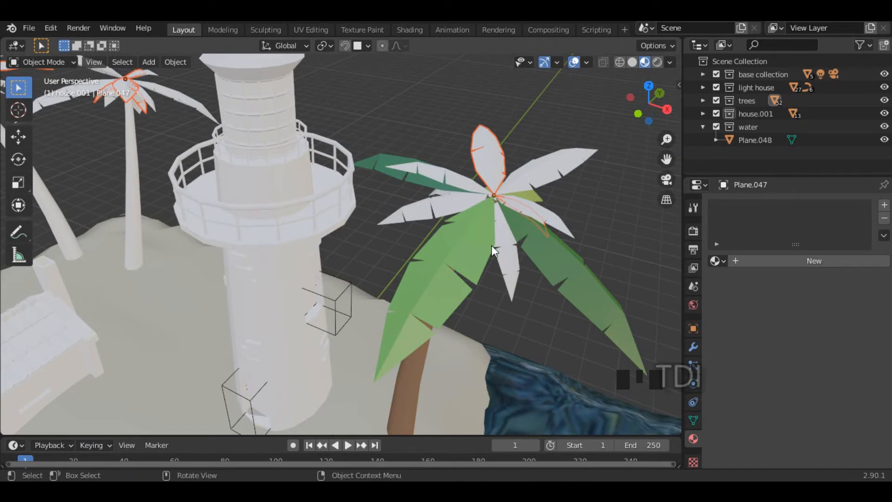
scroll(450, 256, "down", 3)
middle_click_drag(478, 259, 541, 253, "shift")
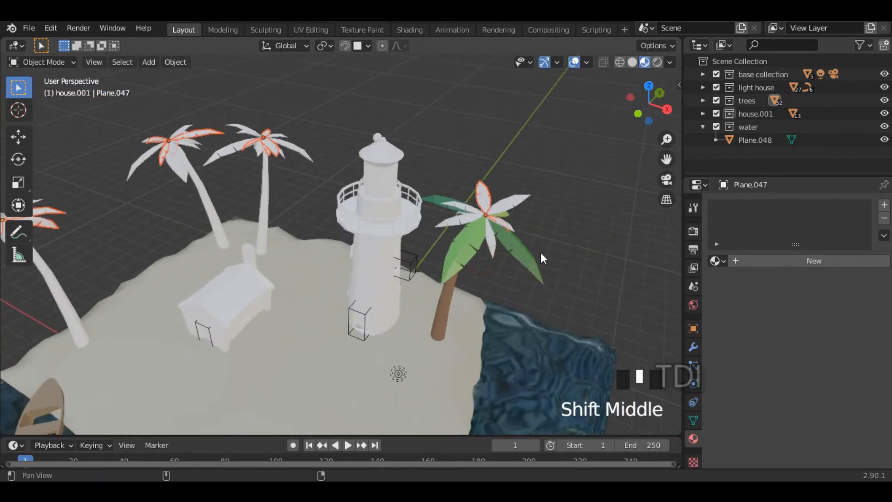
left_click(475, 235, "shift")
mouse_move(444, 273)
middle_mouse_down()
mouse_move(480, 273)
mouse_move(454, 273)
middle_mouse_up()
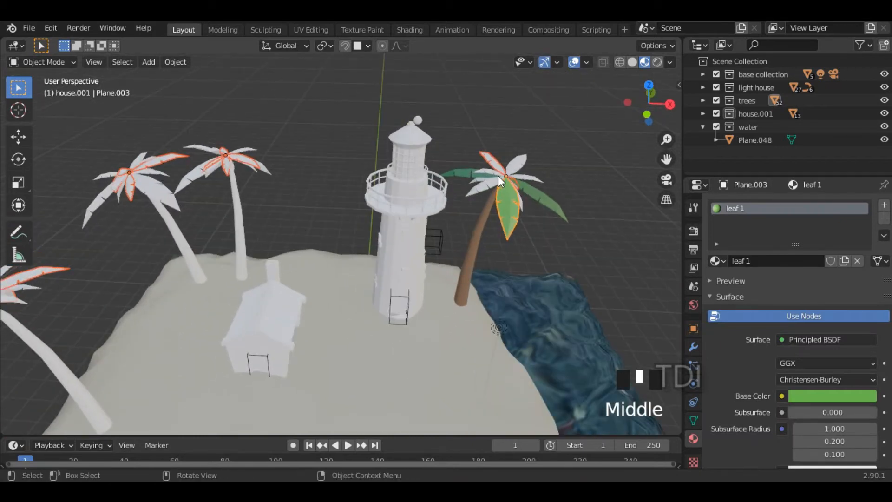
middle_click_drag(482, 185, 539, 175, "shift")
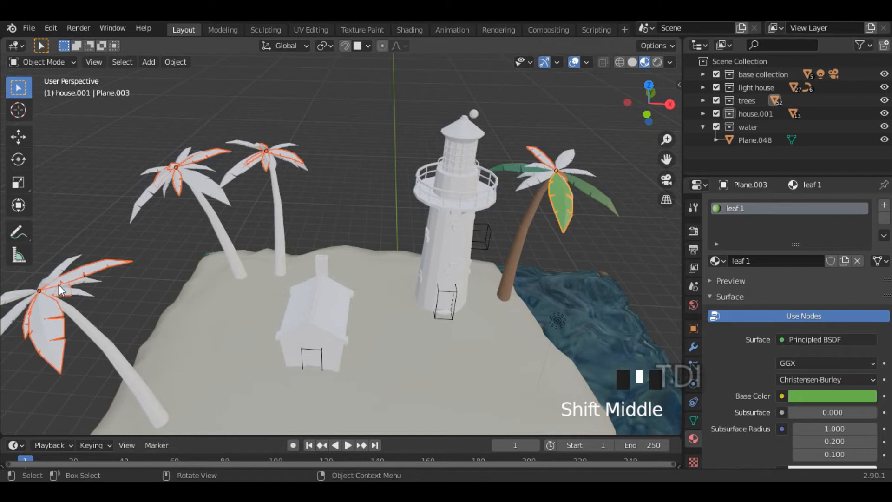
middle_click_drag(612, 226, 448, 252)
scroll(509, 243, "up", 3)
scroll(395, 243, "down", 2)
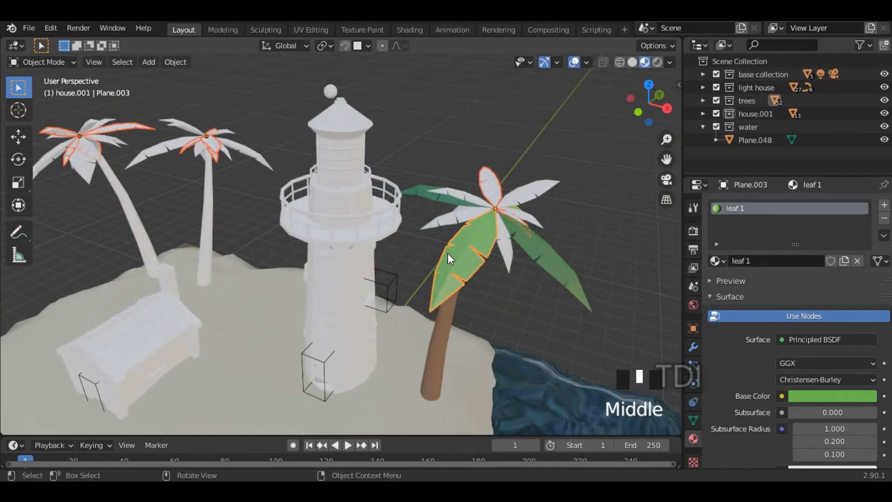
middle_click_drag(517, 298, 467, 274, "shift")
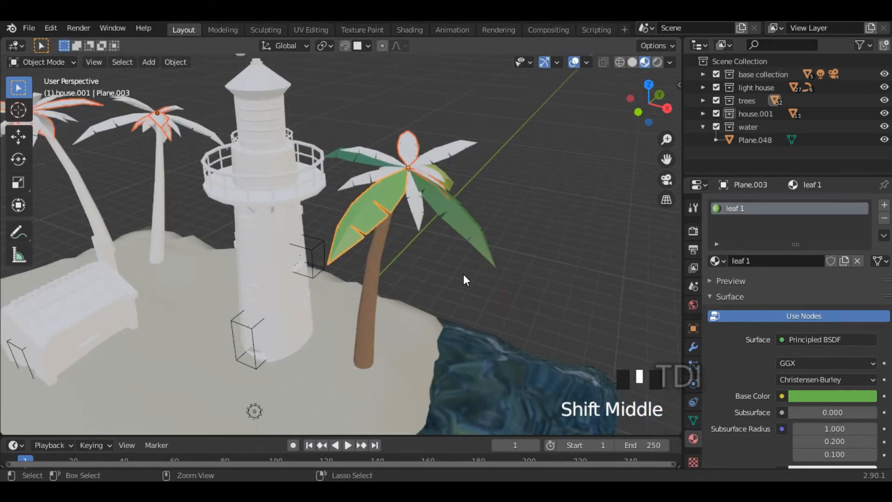
key("ctrl+l")
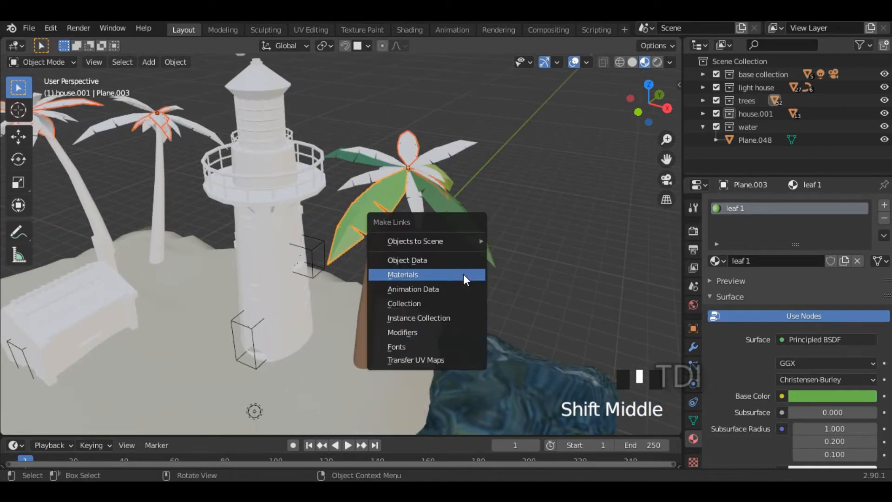
left_click(434, 274)
scroll(434, 273, "down", 3)
middle_click_drag(434, 272, 472, 252)
left_click(299, 144)
- Link the "tree stem" material from the brown palm trunk to the three uncoloured palm trunks
middle_click_drag(375, 228, 442, 247)
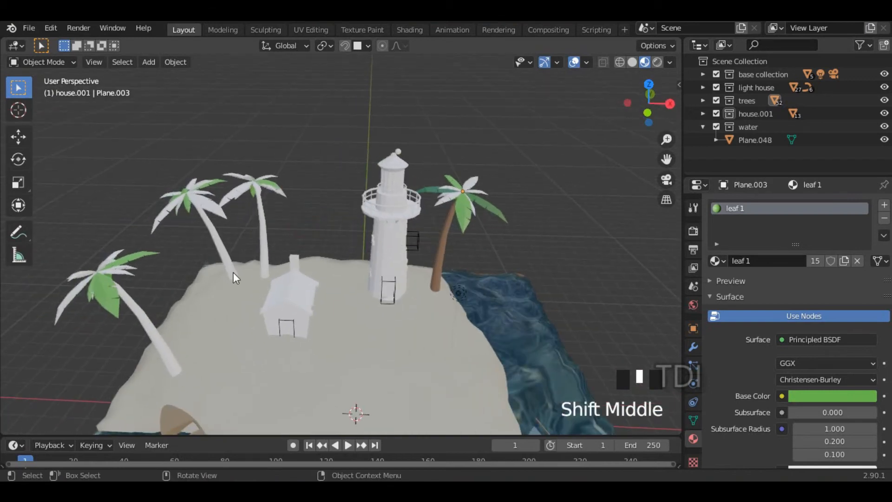
left_click(145, 314)
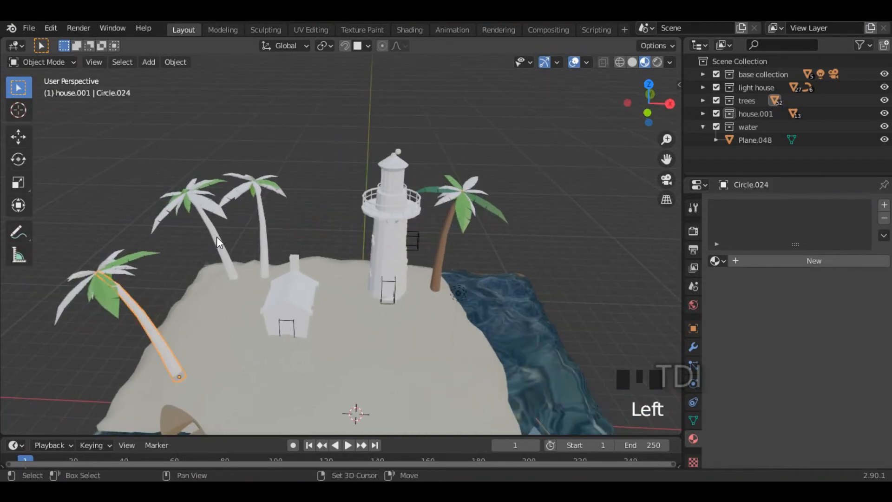
left_click(217, 236, "shift")
left_click(263, 225, "shift")
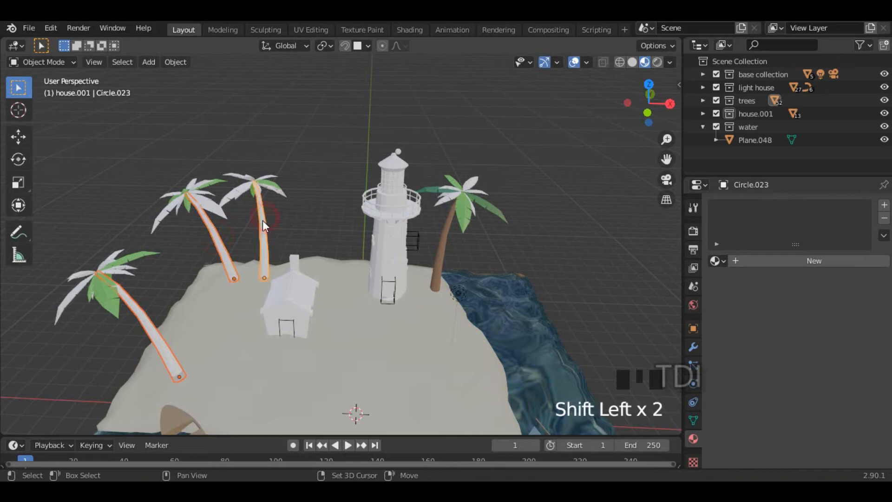
left_click(263, 220, "ctrl+shift")
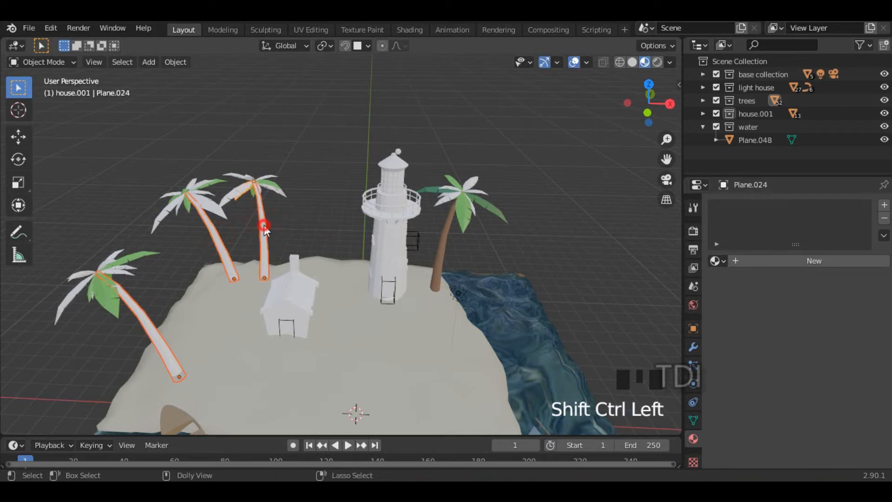
left_click(264, 225, "ctrl+shift")
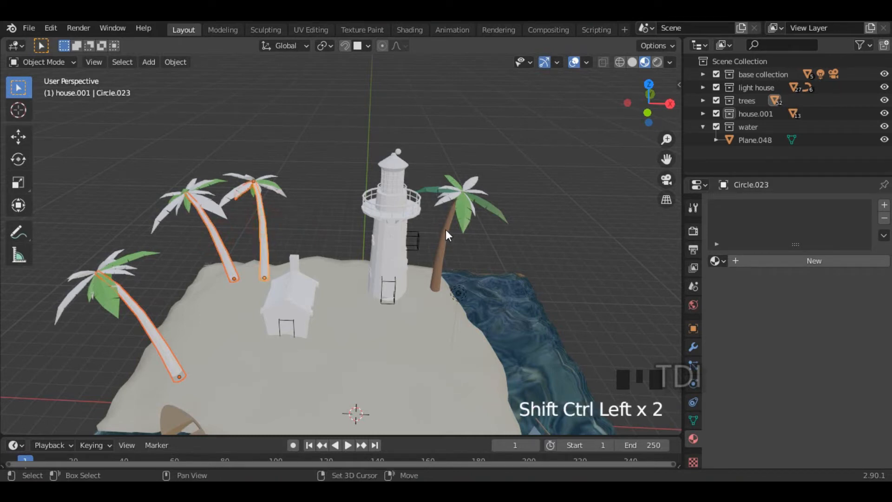
left_click(447, 251, "shift")
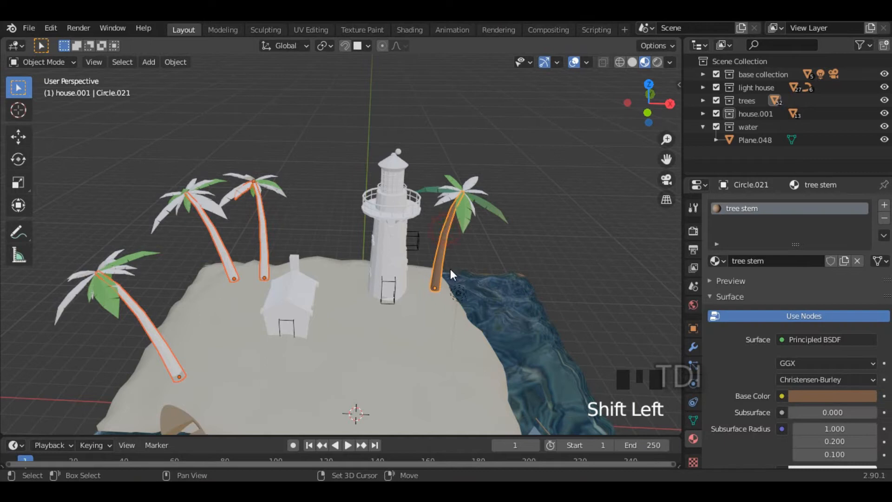
key("ctrl+l")
left_click(386, 239)
- Link the yellow-green "leaf 3" material to further uncoloured leaves across the palms
middle_click_drag(388, 240, 436, 298)
left_click(344, 219)
left_click(277, 244)
scroll(458, 223, "down", 2)
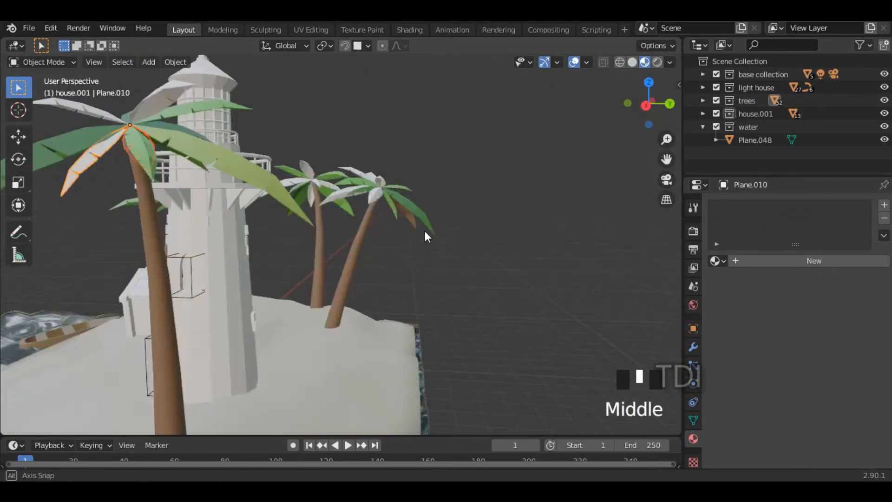
middle_click_drag(424, 231, 483, 281)
left_click(493, 281, "shift")
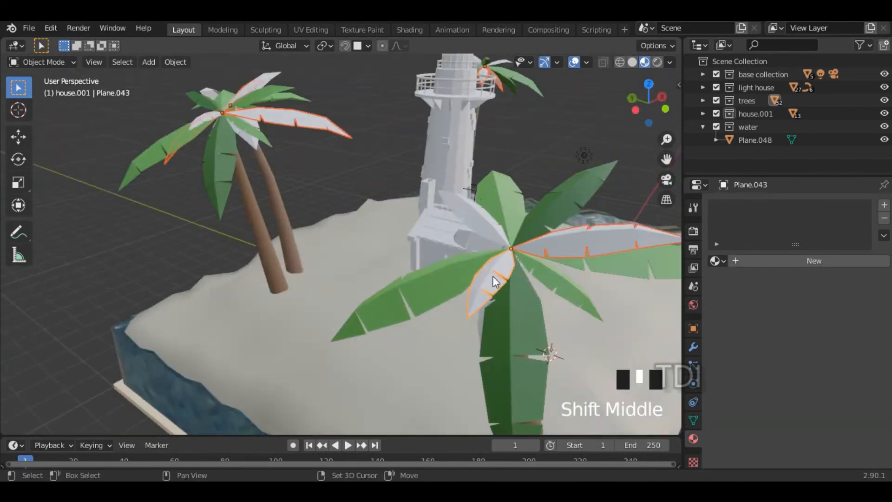
middle_click_drag(298, 260, 240, 273)
middle_click_drag(372, 251, 428, 247, "shift")
left_click(326, 242)
middle_click_drag(229, 158, 342, 273)
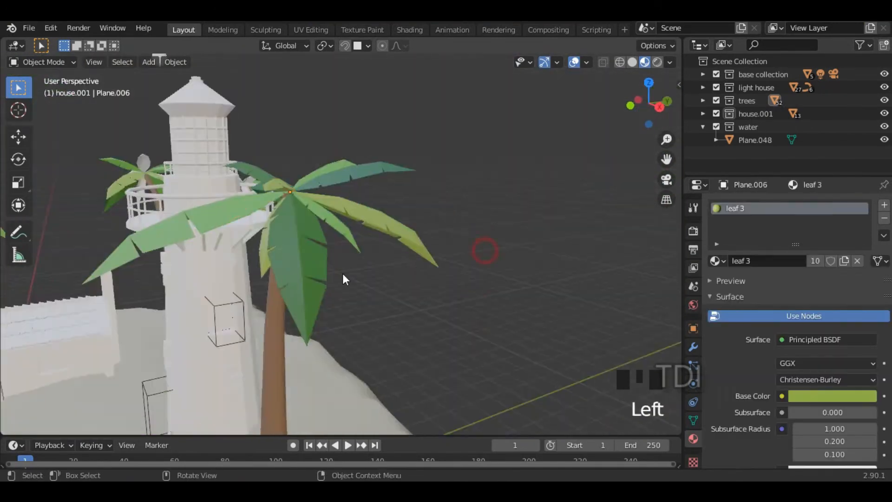
- Assign the existing "leaf 1" material to a small uncoloured leaf on the palm behind the house
left_click(345, 200, "shift")
middle_click_drag(345, 200, 480, 280, "shift")
left_click(337, 288)
left_click(722, 263)
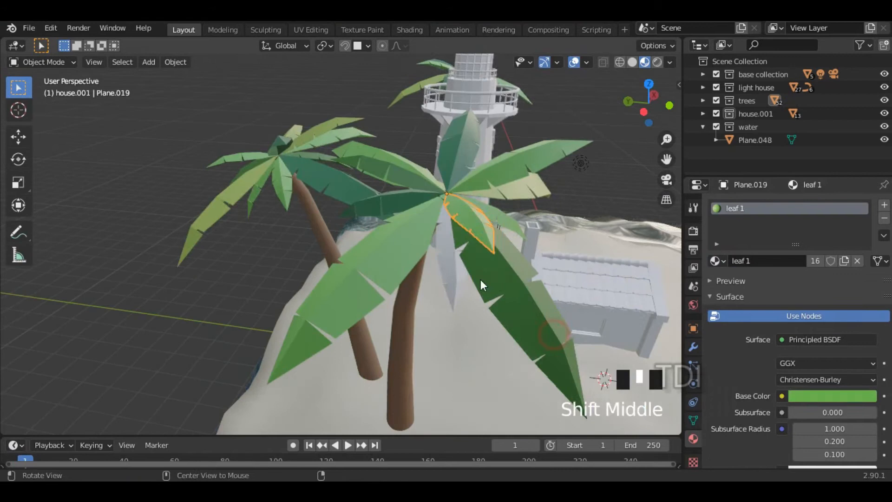
left_click(504, 249)
- Move the small icosphere to the centre of the lighthouse roof and lower it onto the roof's tip
middle_click_drag(504, 248, 579, 213)
scroll(360, 256, "up", 3)
middle_click_drag(361, 256, 425, 270)
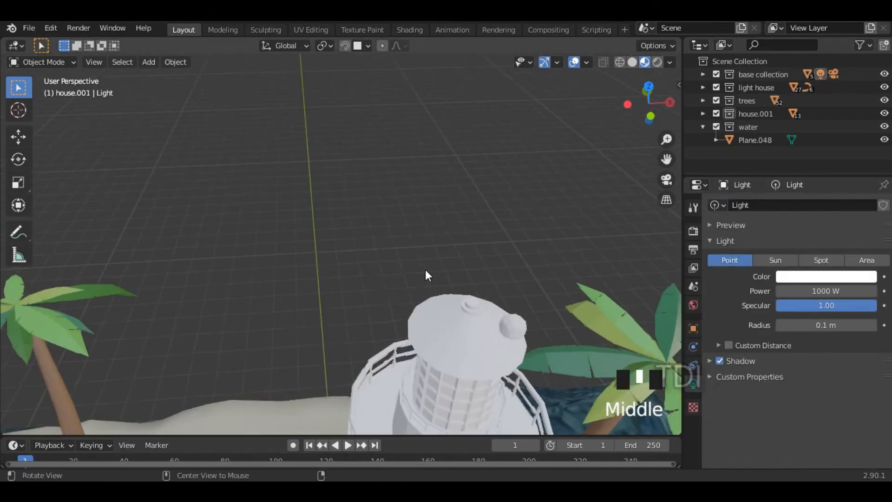
left_click(523, 329)
middle_click_drag(519, 330, 506, 264, "shift")
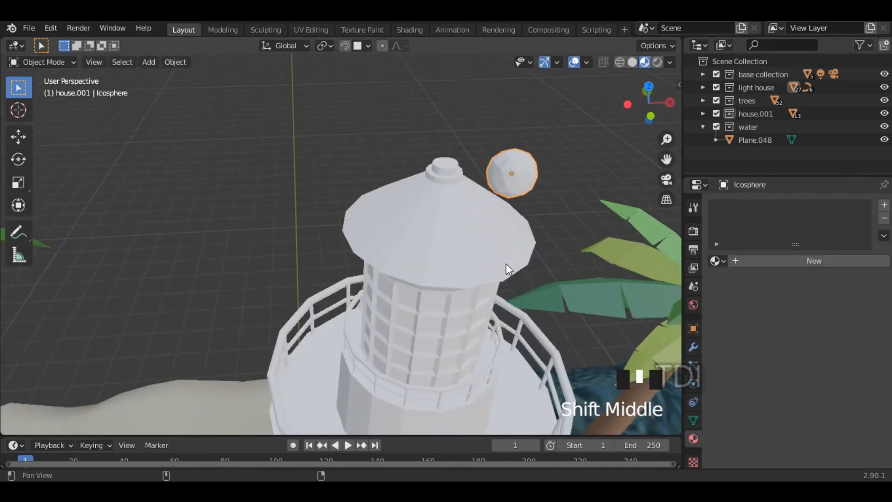
key("KP_7")
scroll(523, 268, "down", 4)
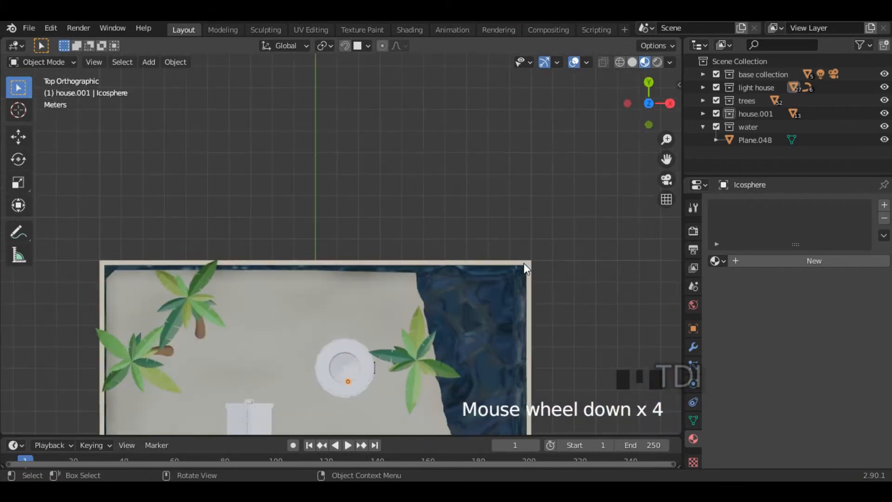
key("KP_Decimal")
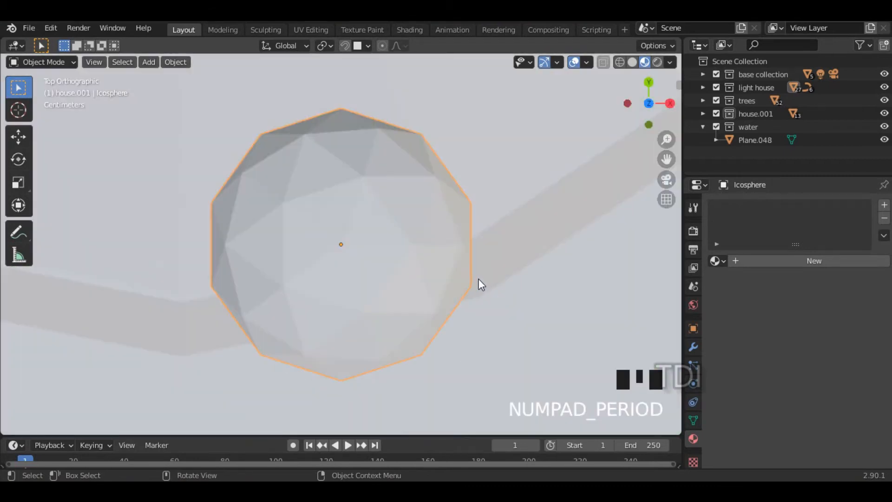
scroll(479, 282, "down", 10)
middle_click_drag(484, 270, 487, 292, "shift")
left_click(18, 136)
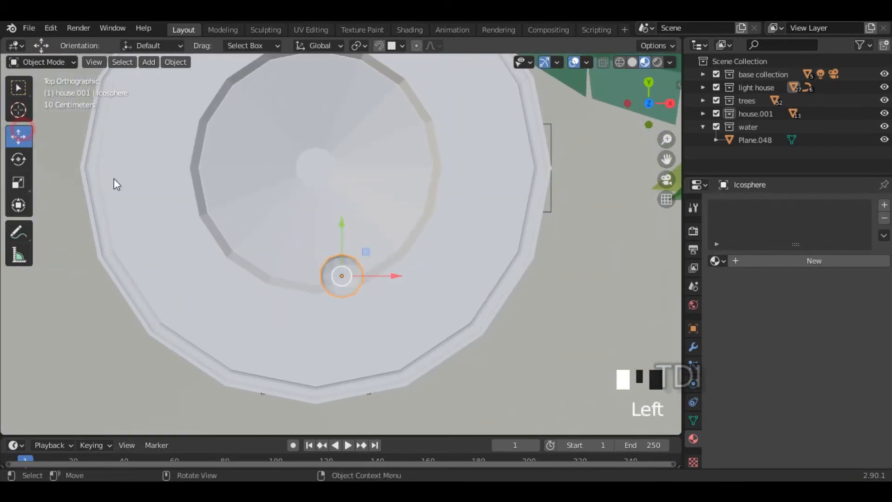
left_click_drag(345, 223, 346, 114)
left_click_drag(394, 160, 363, 160)
key("KP_1")
left_click_drag(311, 189, 315, 210)
middle_click_drag(315, 210, 209, 179)
- Assign an existing material to the remaining uncoloured leaf on the palm nearest the rowing boat
left_click(186, 149)
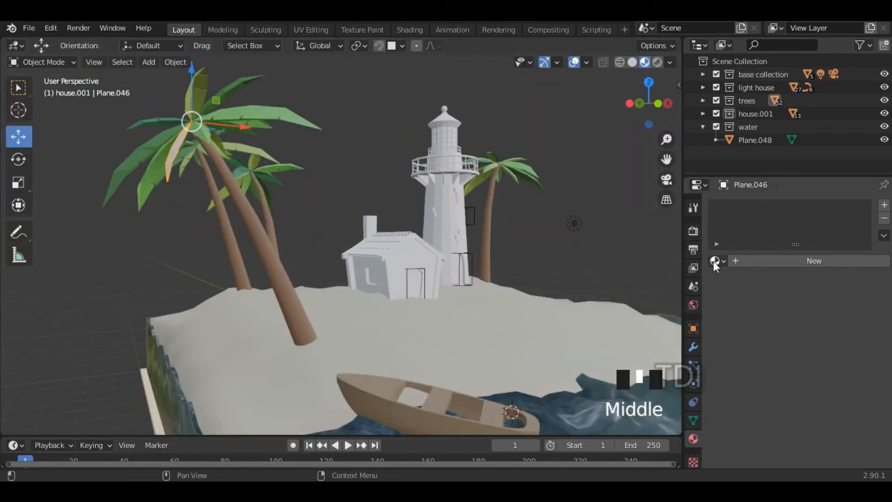
left_click(717, 261)
left_click(604, 334)
left_click(518, 174)
- Check the boolean modifiers of the lighthouse tower and remove its existing material slot
scroll(556, 157, "down", 3)
middle_click_drag(557, 157, 460, 186)
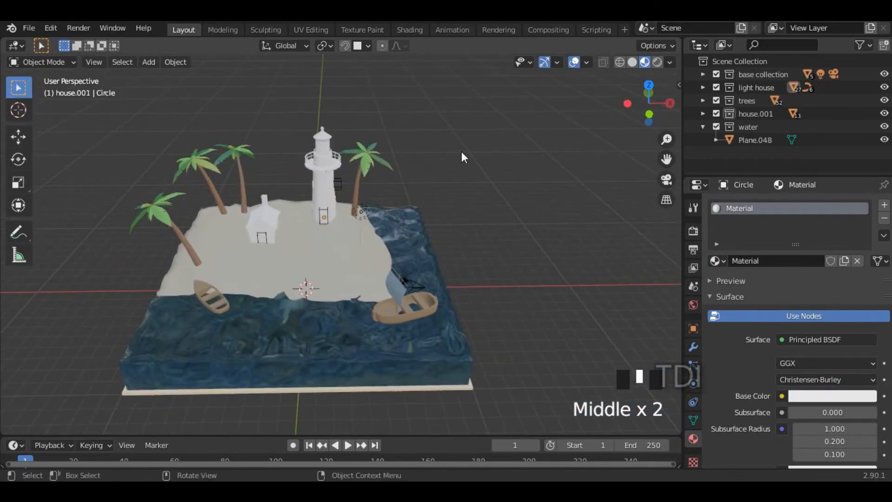
middle_click_drag(461, 151, 328, 166)
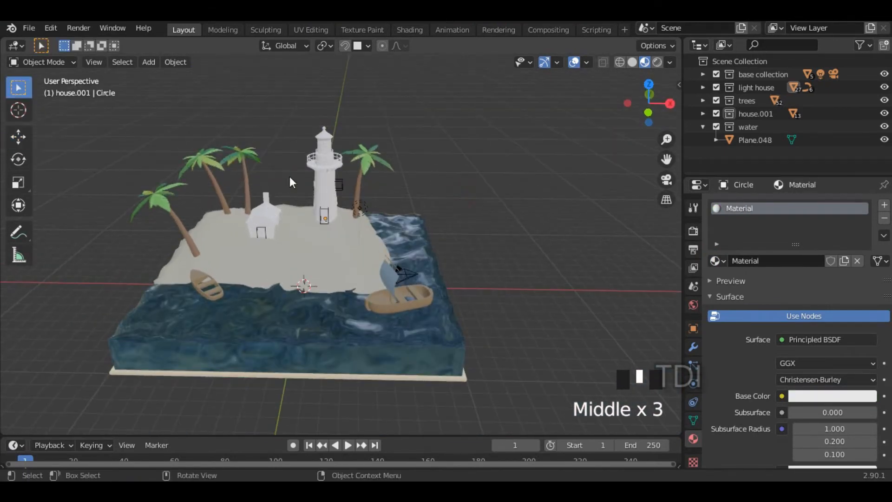
scroll(338, 168, "up", 2)
middle_click_drag(469, 105, 401, 170, "shift")
scroll(353, 188, "up", 3)
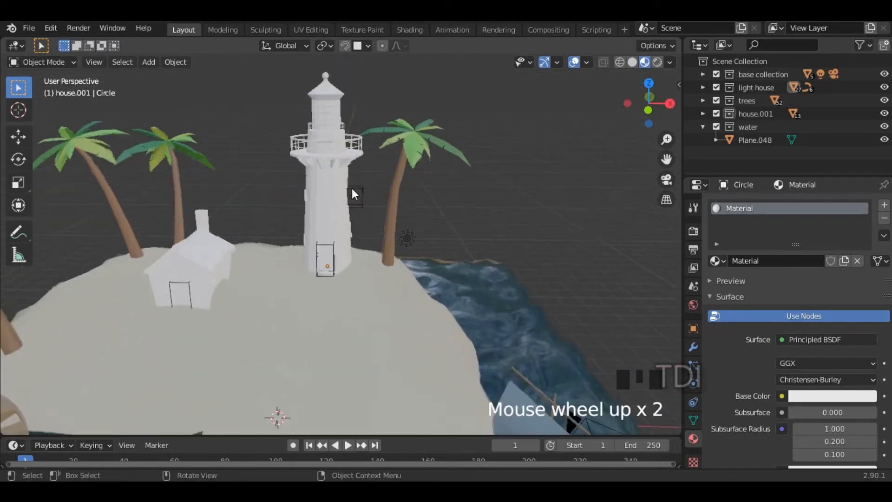
left_click(339, 192)
mouse_move(475, 211)
middle_mouse_down()
mouse_move(390, 197)
mouse_move(463, 216)
mouse_move(472, 210)
middle_mouse_up()
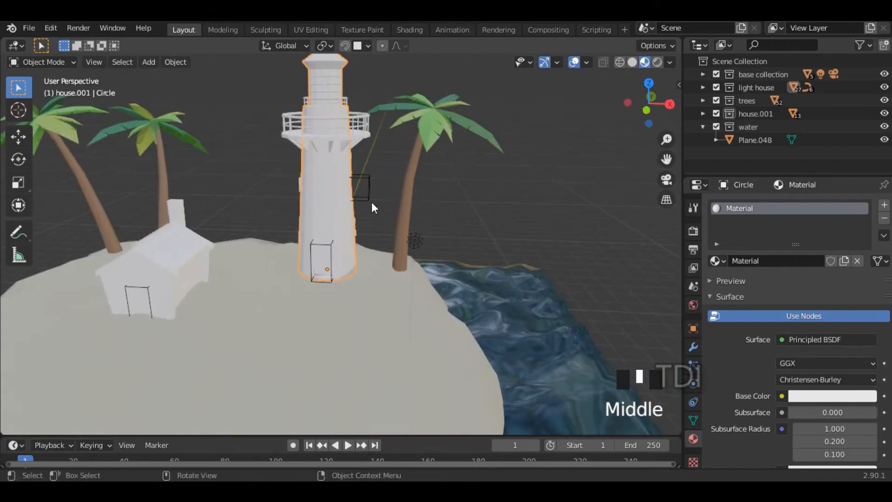
left_click(693, 347)
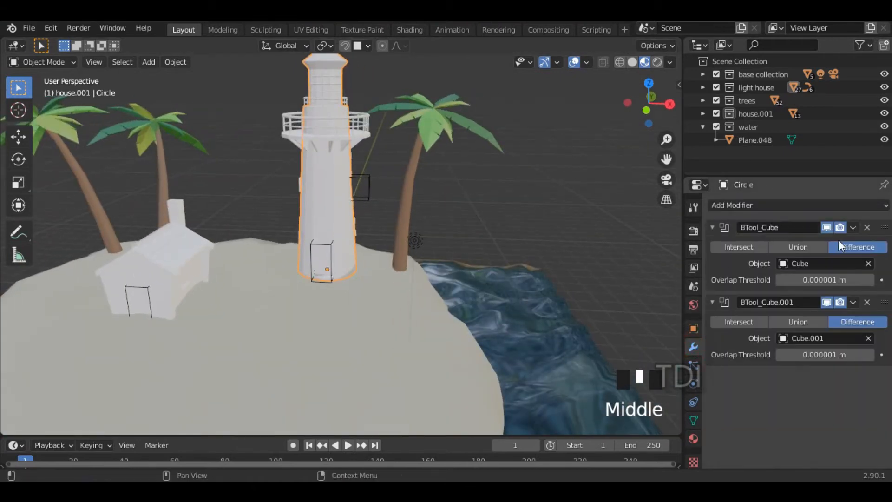
left_click(853, 227)
left_click(694, 438)
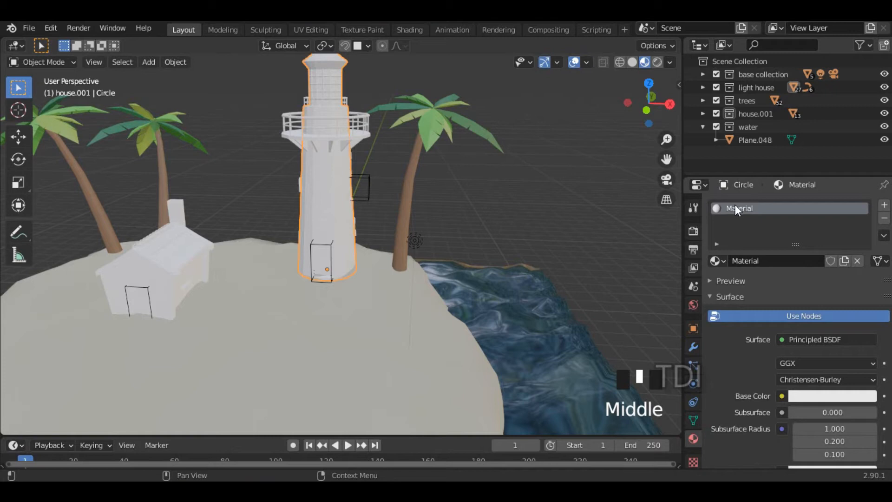
double_click(764, 259)
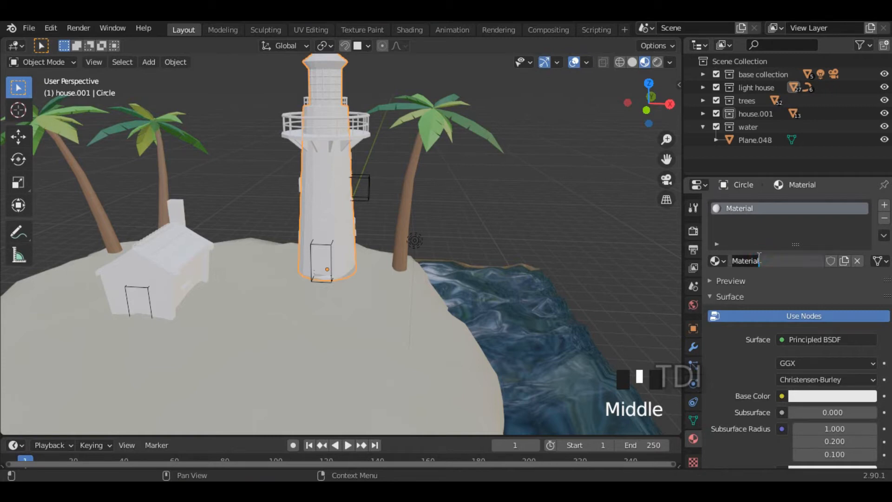
left_click(885, 220)
left_click(886, 221)
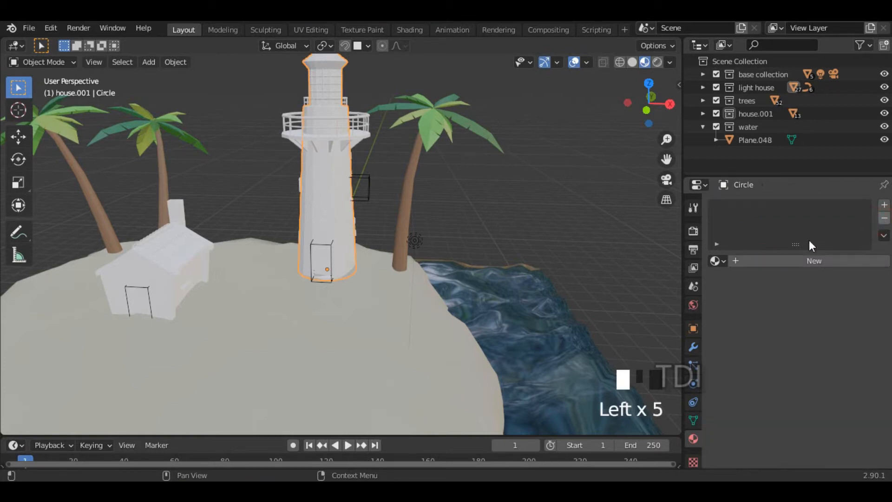
- Create a new material on the lighthouse tower and name it "light house white"
left_click(782, 260)
left_click(785, 259)
key("BackSpace")
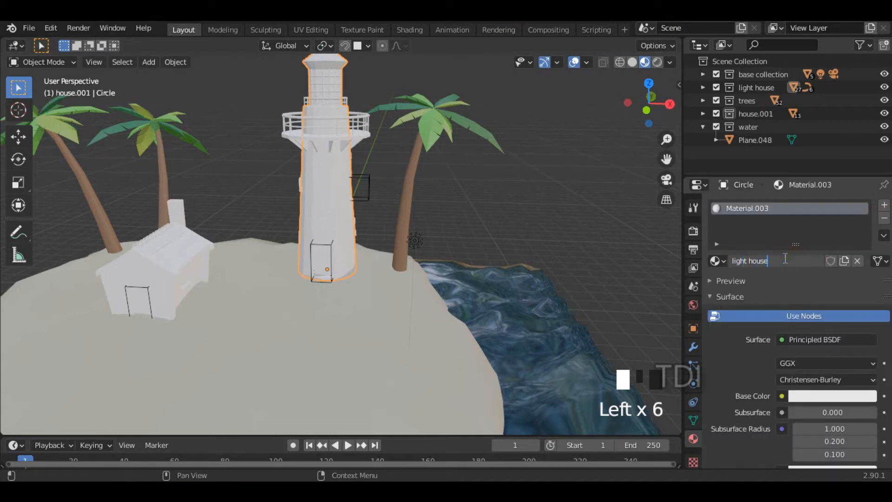
type("light house white")
key("Return")
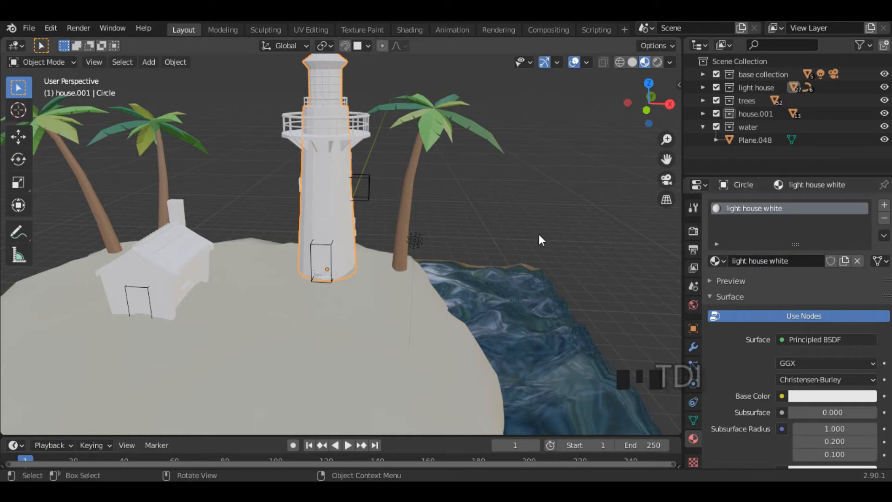
middle_click_drag(539, 233, 484, 276, "shift")
key("KP_Decimal")
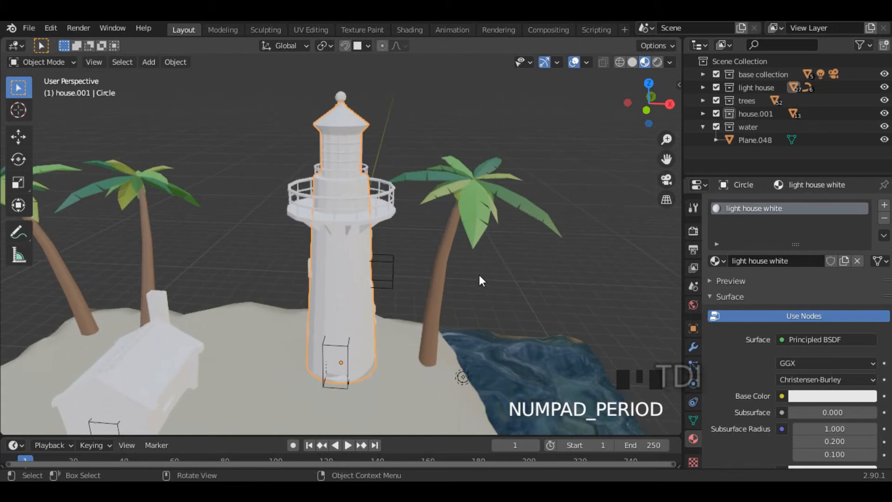
- Darken the base colour of the "light house white" material slightly to a light grey
left_click(827, 397)
left_click_drag(865, 230, 866, 224)
middle_click_drag(558, 260, 535, 260)
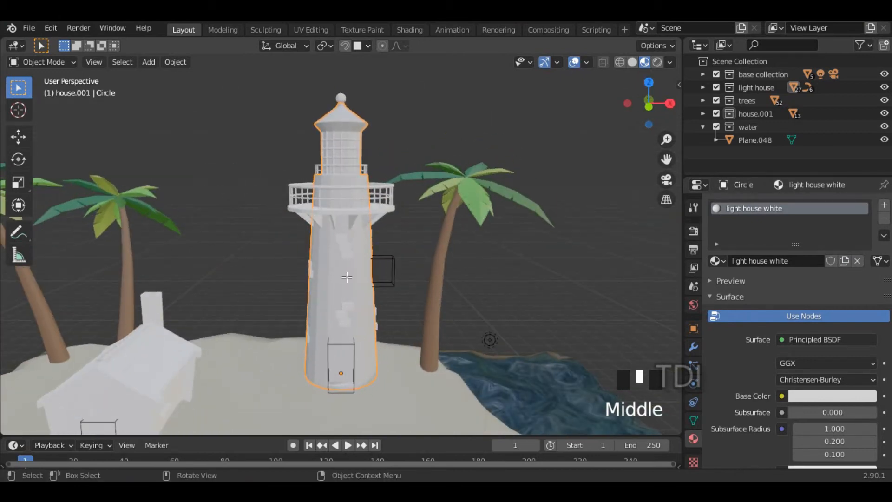
- Select the ring of faces forming the second band from the ground on the lighthouse tower
key("Tab")
middle_click_drag(358, 318, 356, 261, "shift")
left_click(496, 247)
mouse_move(432, 295)
middle_mouse_down()
mouse_move(409, 295)
mouse_move(426, 303)
middle_mouse_up()
key("Tab")
middle_click_drag(518, 247, 432, 291, "shift")
key("Tab")
scroll(316, 295, "up", 2)
double_click(316, 294)
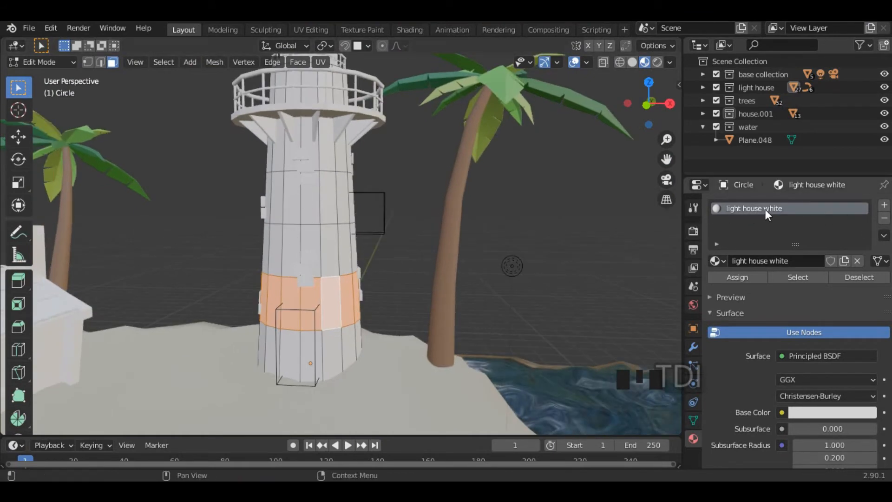
middle_click_drag(517, 213, 514, 241)
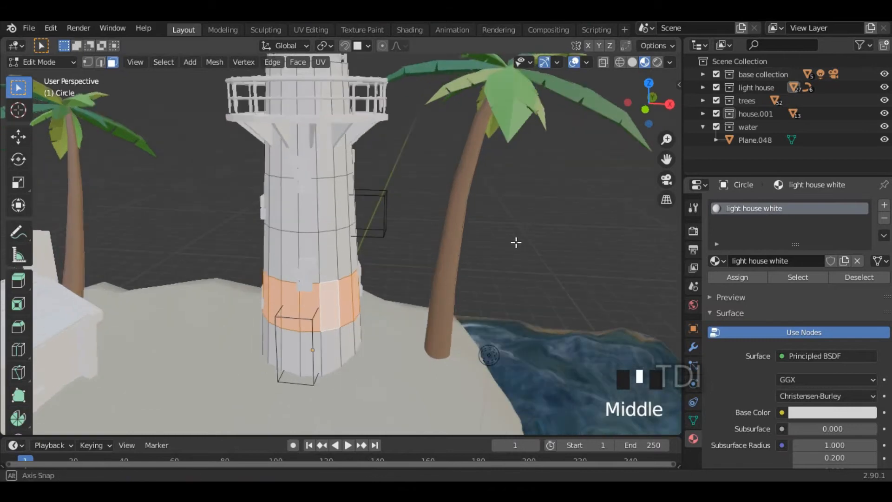
scroll(513, 242, "down", 3)
middle_click_drag(408, 243, 292, 274, "shift")
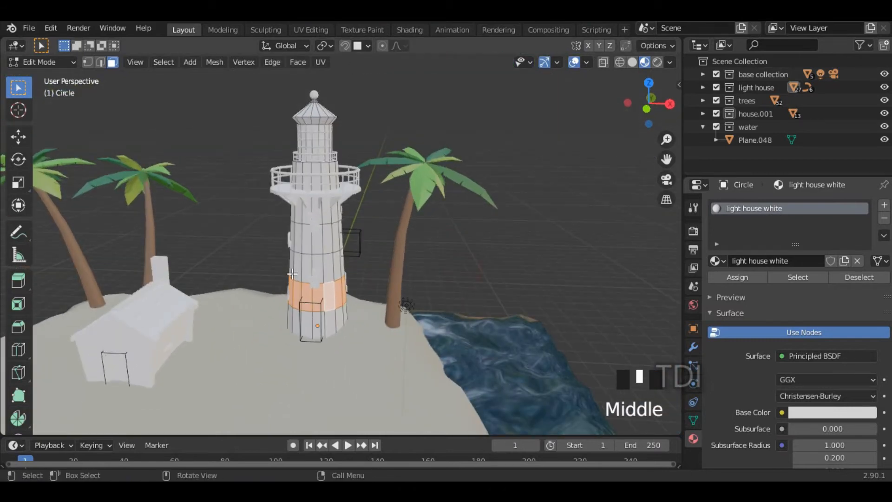
- Add a second material to the lighthouse tower and name it "light house redish orange color"
left_click(884, 205)
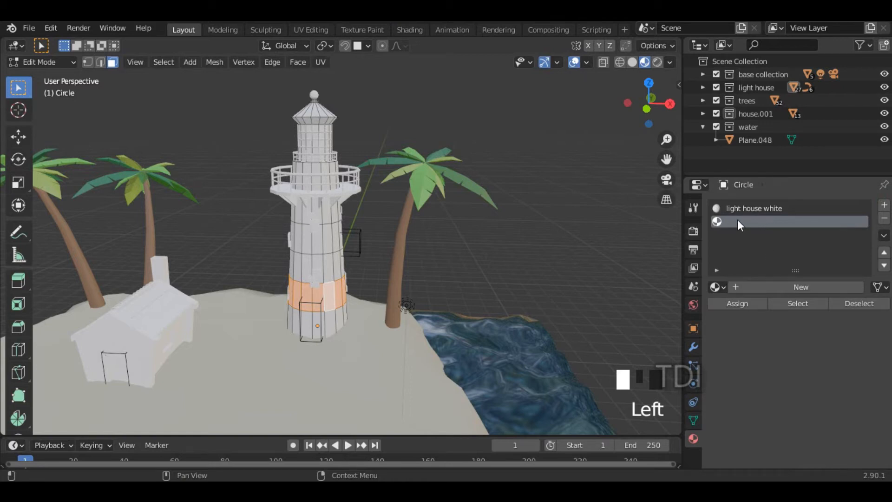
left_click(749, 286)
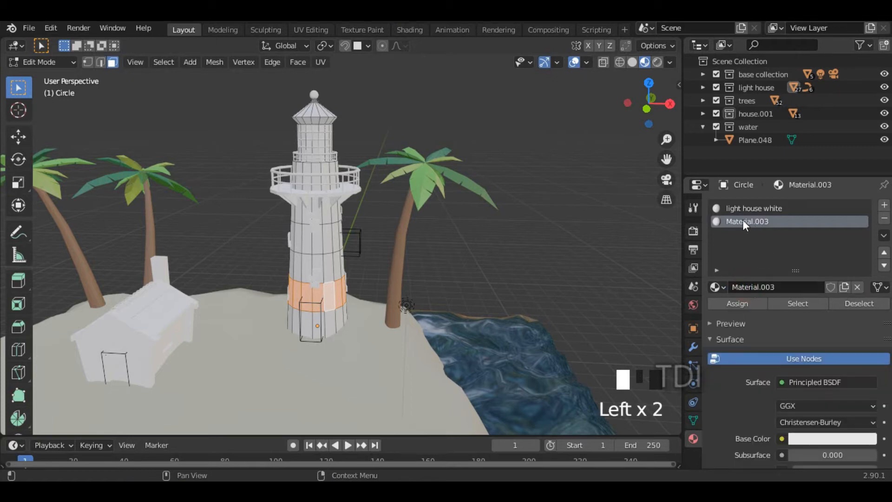
left_click(785, 286)
type("light house redish")
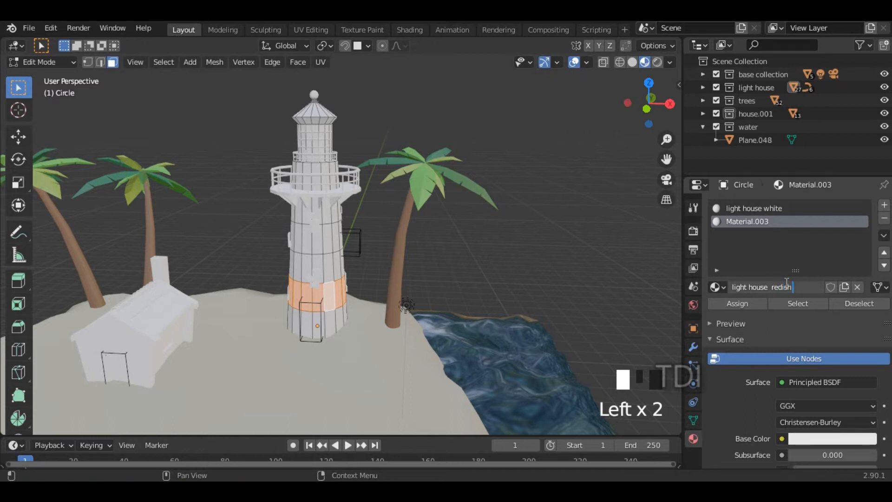
type("color")
key("Return")
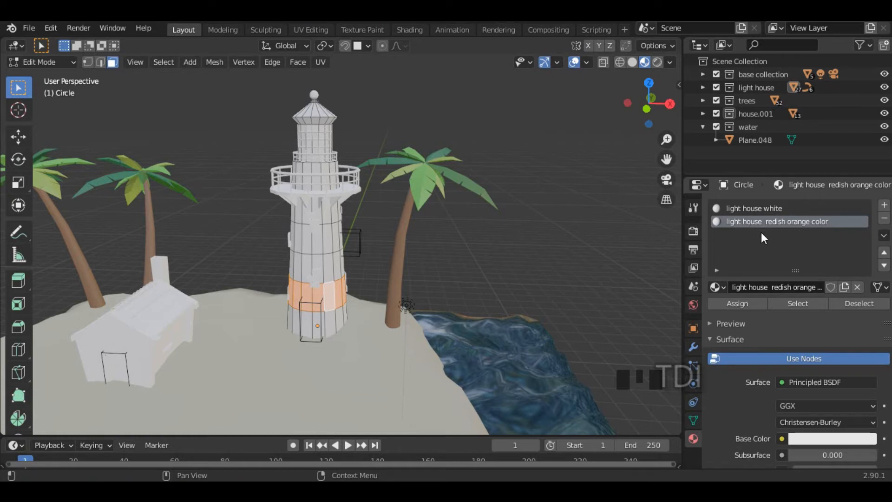
- Set the new material's base colour to a bright reddish orange and assign it to the selected lower band
left_click(802, 438)
left_click_drag(807, 299, 806, 333)
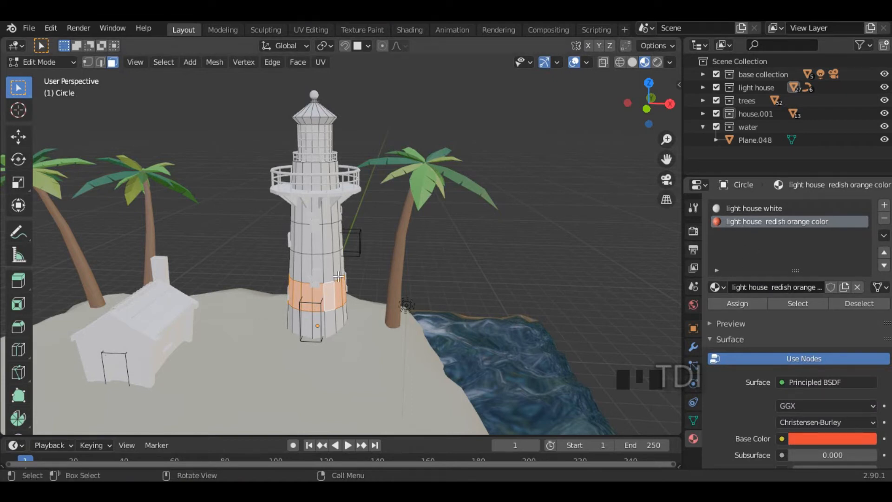
middle_click_drag(440, 299, 462, 288)
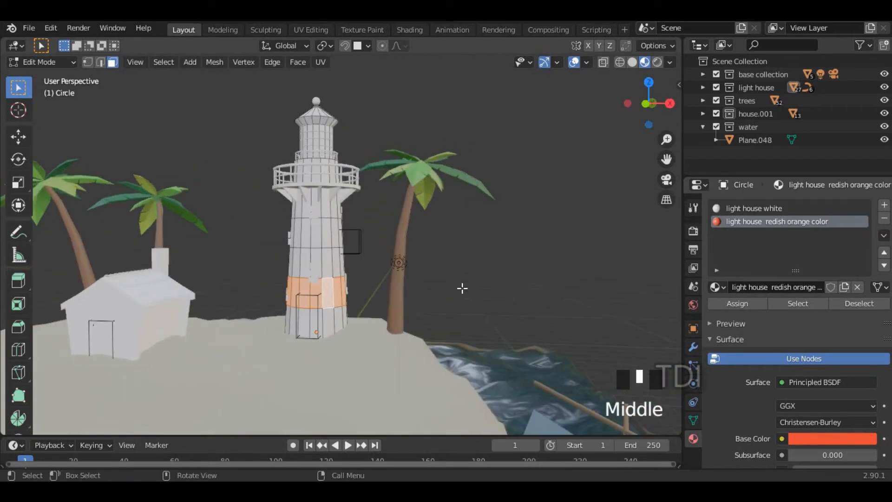
left_click(745, 303)
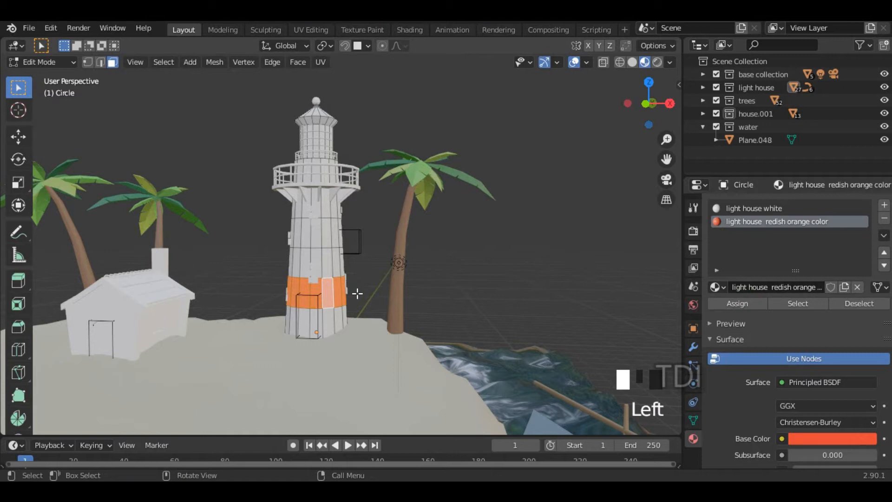
- Assign "light house redish orange color" to the middle ring of tower faces, leaving one white band above the lower stripe
key("Tab")
middle_click_drag(416, 277, 356, 256)
scroll(361, 308, "up", 2)
scroll(379, 226, "up", 1)
key("Tab")
left_click(357, 255)
double_click(357, 256)
middle_click_drag(414, 255, 442, 269)
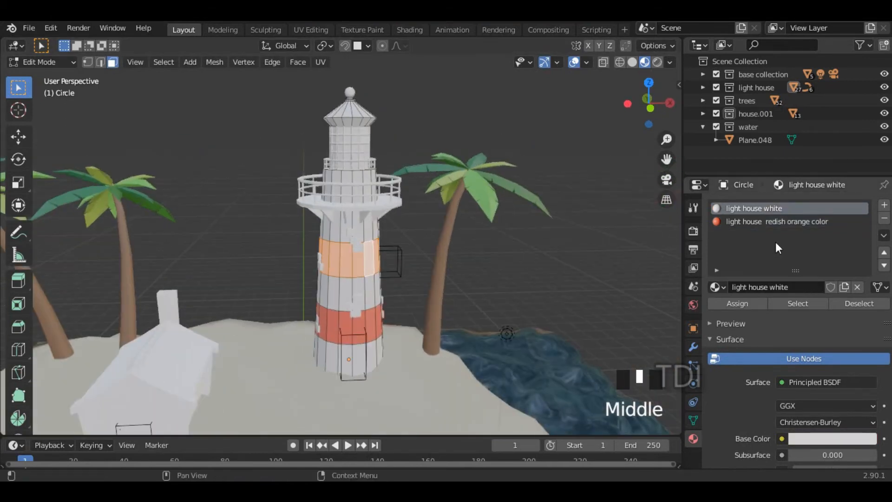
left_click(759, 225)
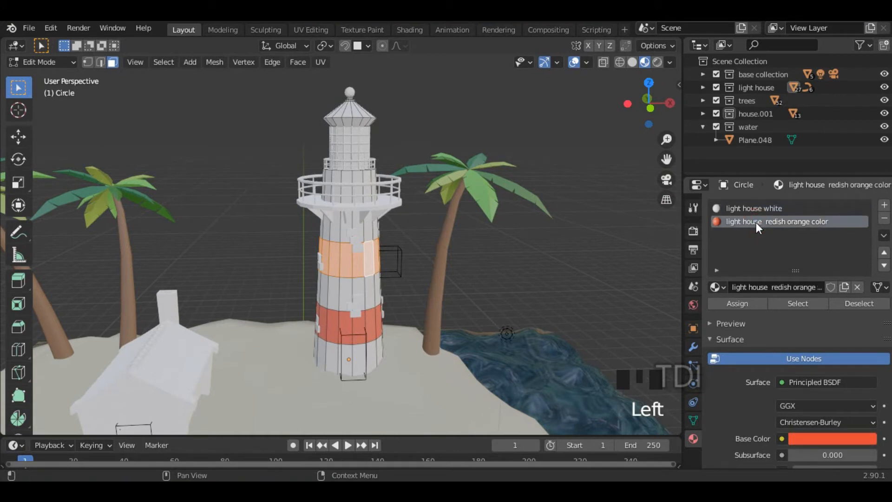
left_click(743, 302)
- Assign "light house redish orange color" to the ring of tower faces behind the balcony railing
middle_click_drag(545, 275, 513, 279)
double_click(340, 202)
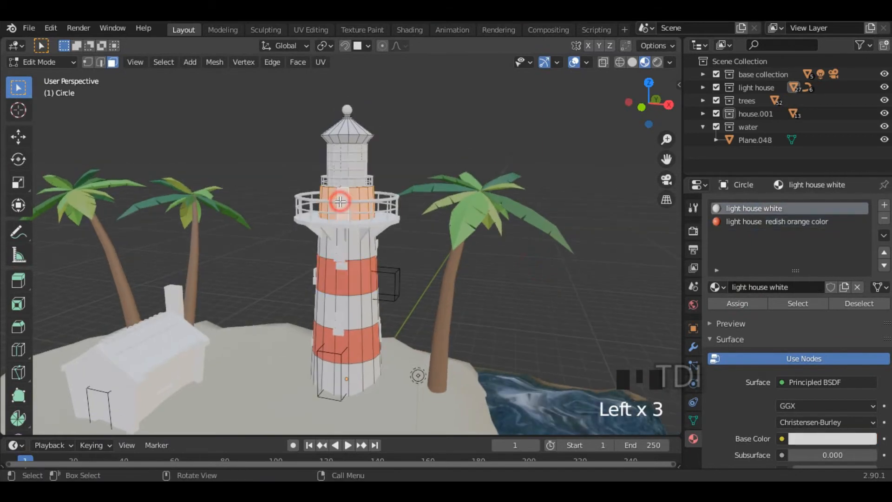
left_click(748, 223)
left_click(736, 303)
key("Tab")
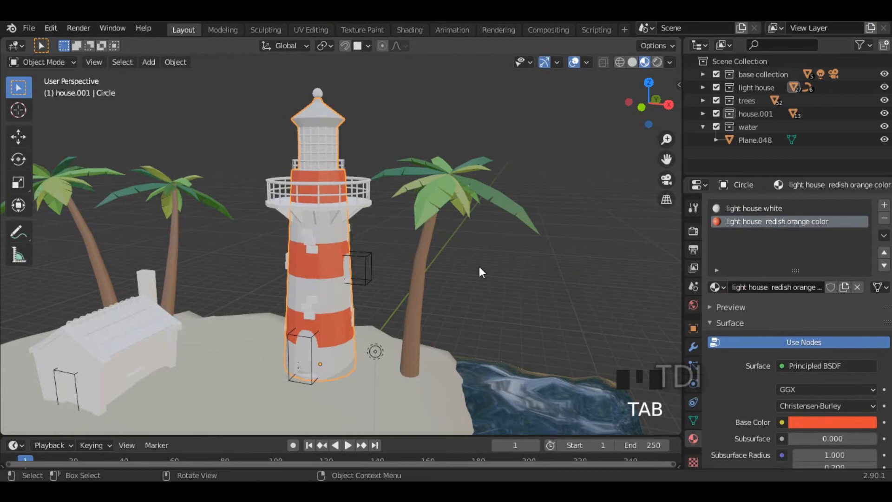
- Select all faces of the lighthouse's conical roof in the front wireframe view, then restore material preview shading
middle_click_drag(480, 272, 529, 267)
scroll(526, 273, "down", 4)
middle_click_drag(534, 299, 470, 287)
key("Tab")
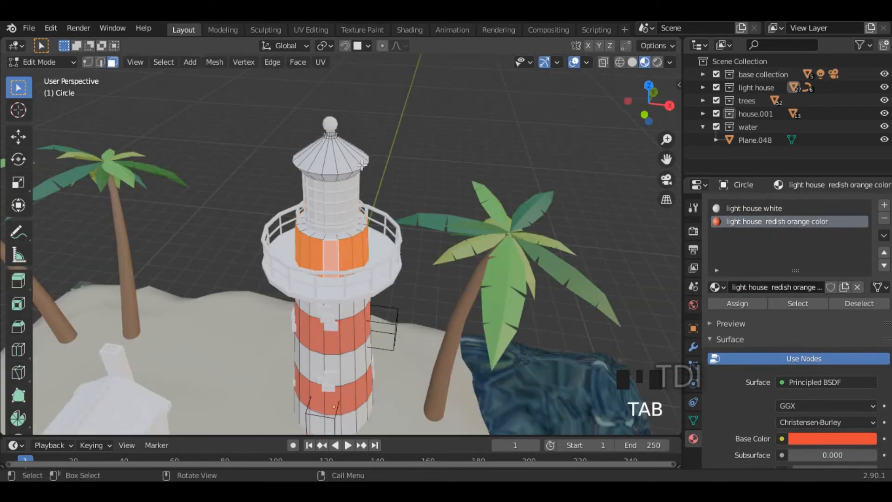
scroll(344, 132, "up", 2)
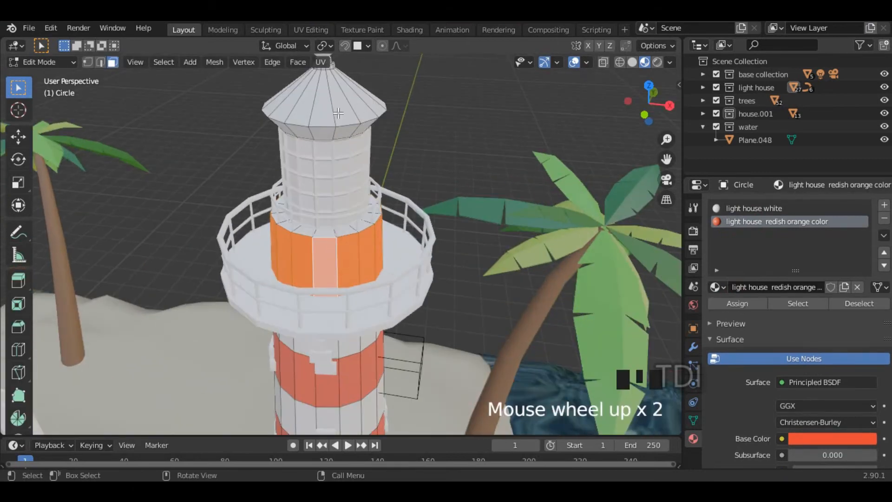
key("KP_1")
key("z")
left_click(123, 119)
middle_click_drag(566, 94, 532, 189, "shift")
mouse_move(247, 147)
left_mouse_down()
mouse_move(305, 182)
mouse_move(414, 193)
left_mouse_up()
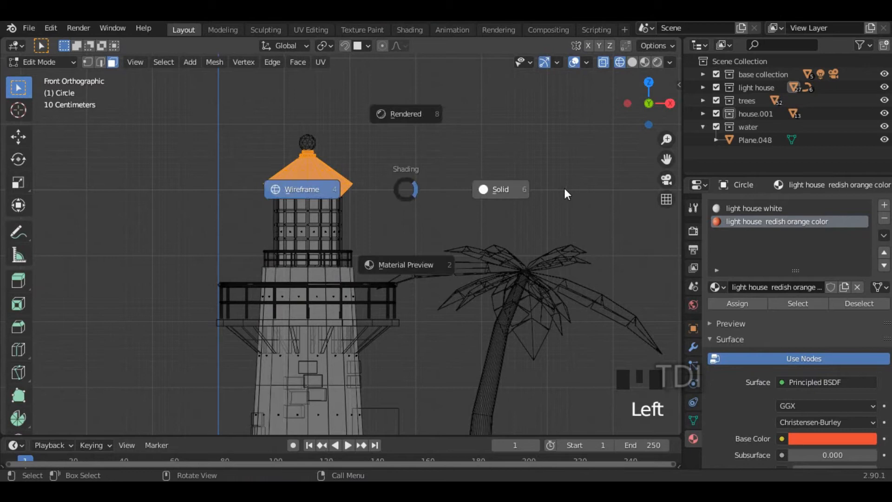
key("z")
mouse_move(466, 175)
middle_mouse_down()
mouse_move(454, 231)
mouse_move(454, 213)
mouse_move(312, 344)
middle_mouse_up()
key("z")
scroll(432, 185, "down", 4)
scroll(450, 185, "up", 4)
middle_click_drag(450, 185, 458, 248, "shift")
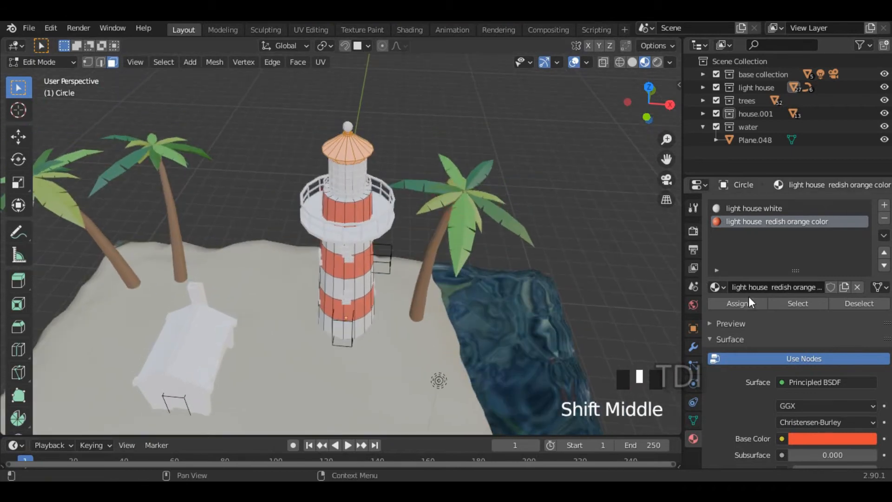
- Add a third material to the lighthouse tower and name it "light house top color"
left_click(885, 205)
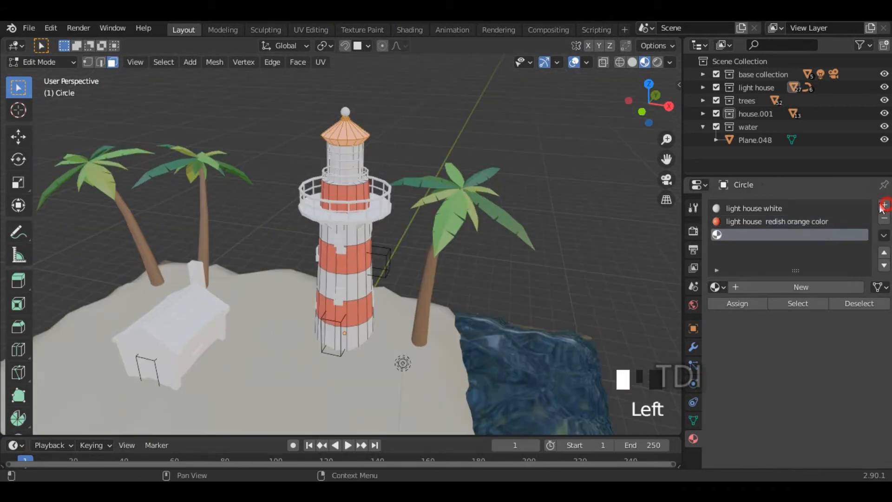
left_click(807, 284)
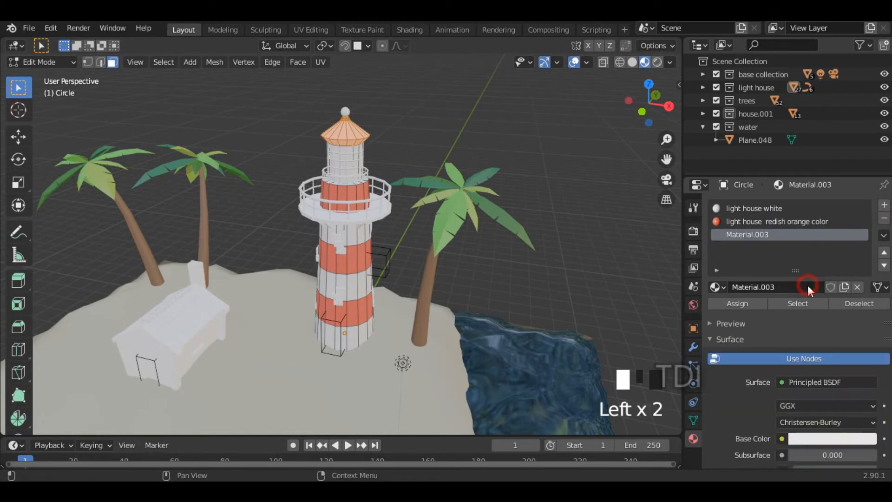
left_click(780, 287)
type("light house top color")
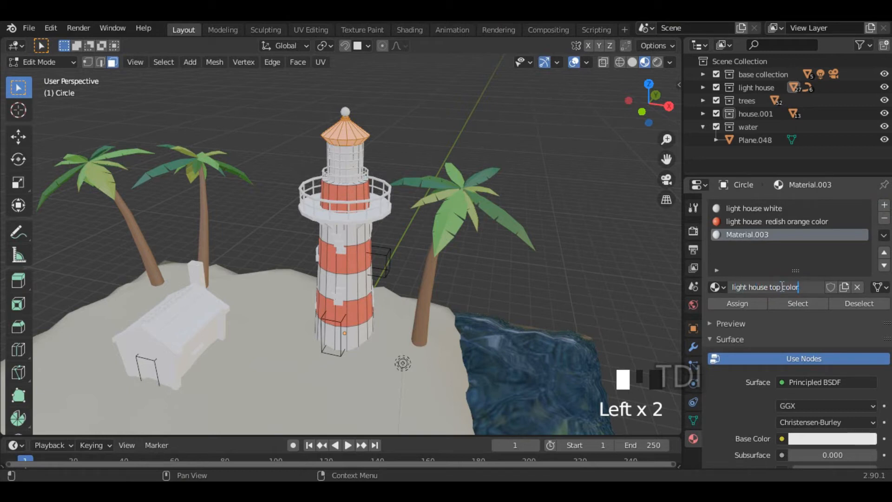
key("Return")
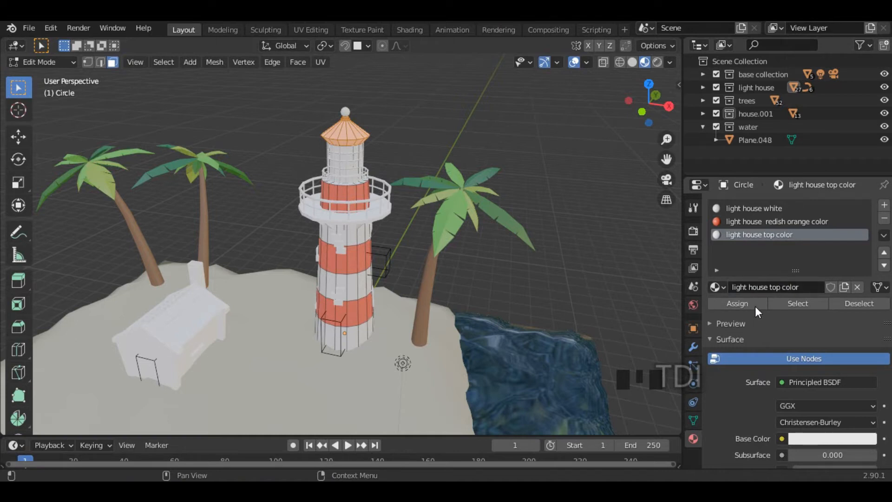
- Set the base colour of "light house top color" to dark red with hue 0.994, saturation 0.694 and value 0.500
left_click(816, 440)
left_click_drag(810, 304, 808, 334)
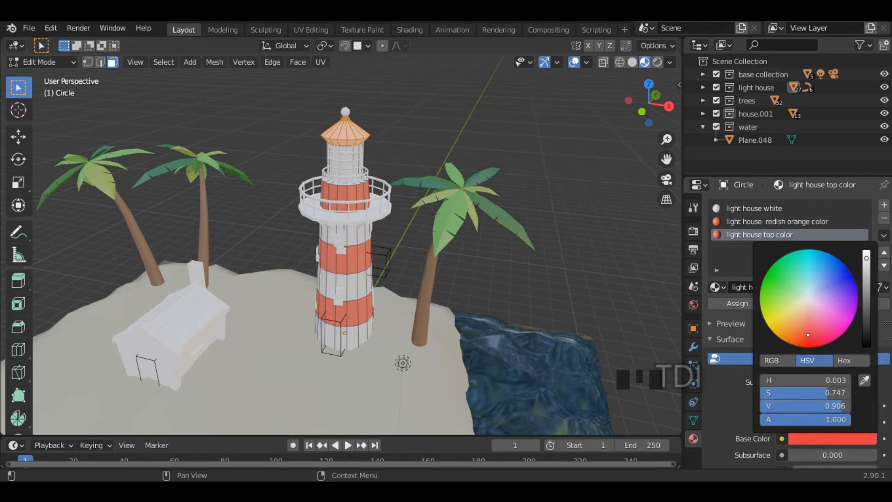
left_click_drag(867, 257, 867, 298)
left_click_drag(804, 338, 810, 333)
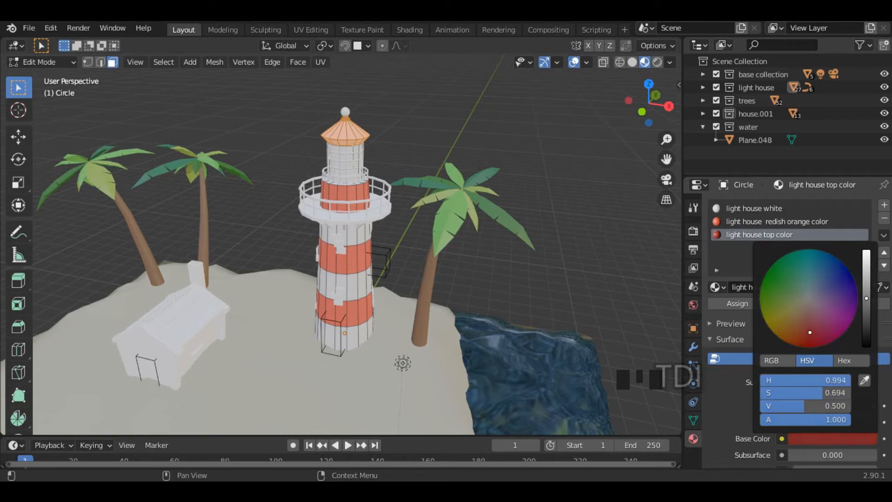
left_click(730, 379)
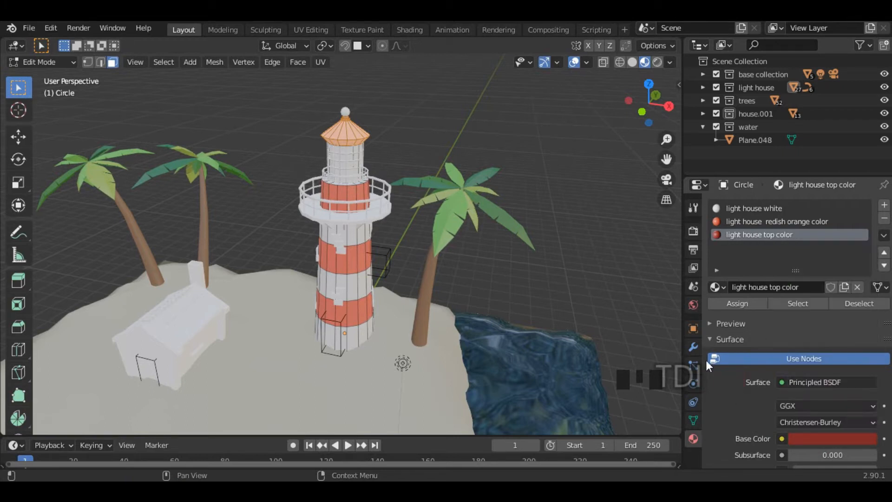
- Assign "light house top color" to the selected roof faces and return to Object Mode
scroll(757, 339, "down", 8)
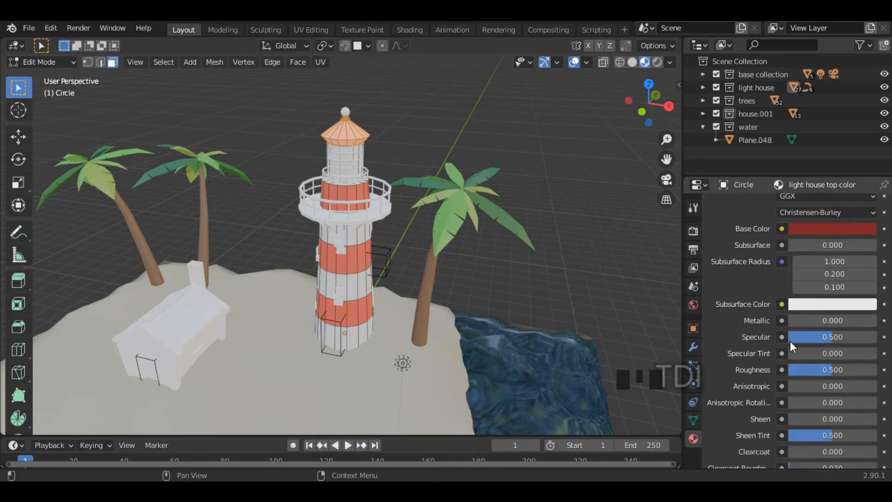
scroll(791, 347, "down", 2)
scroll(788, 362, "up", 5)
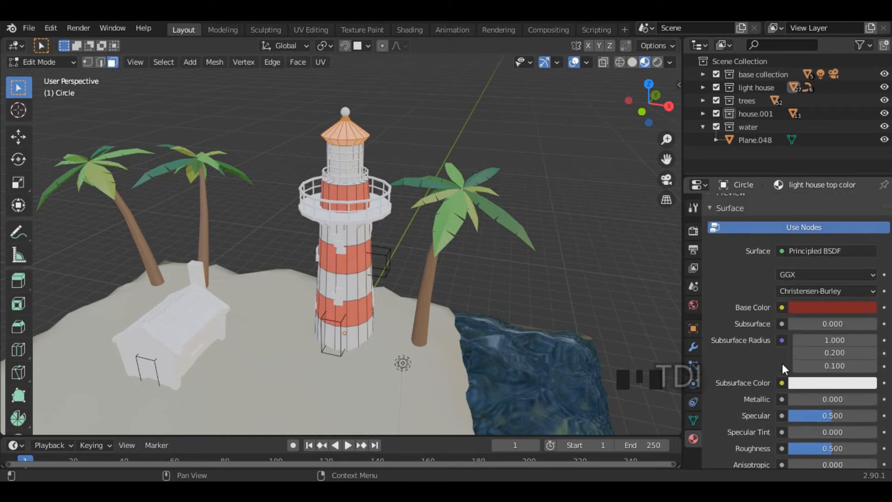
scroll(782, 364, "up", 5)
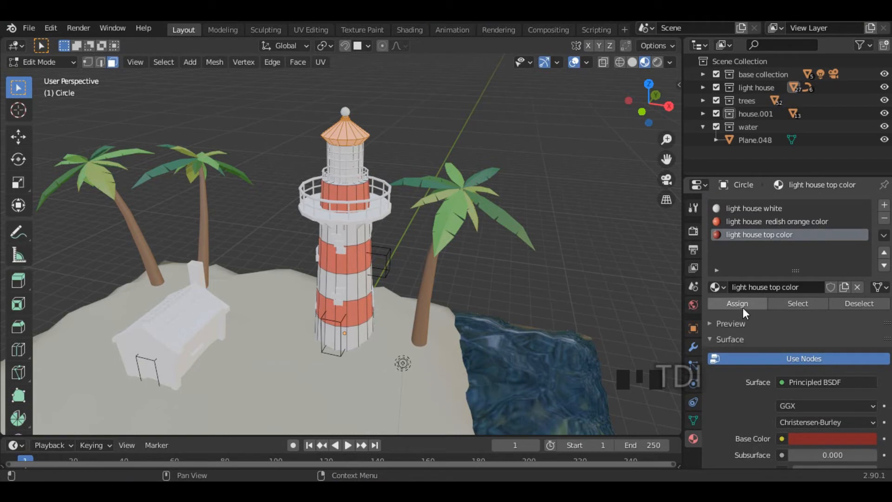
left_click(743, 308)
key("z")
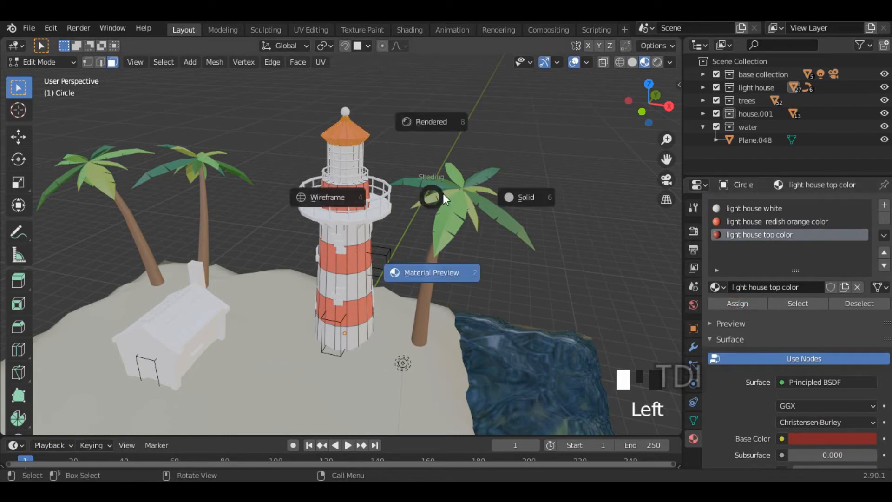
key("Escape")
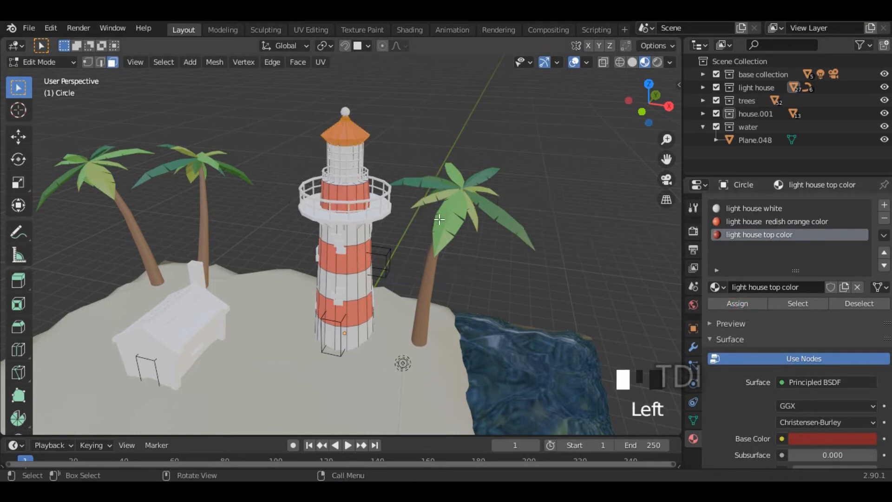
key("Tab")
- Apply the existing "light house top color" material to the small icosphere on the roof's tip
middle_click_drag(392, 206, 379, 218)
scroll(379, 219, "up", 3)
middle_click_drag(396, 114, 369, 158, "shift")
scroll(400, 251, "up", 2)
left_click(374, 143)
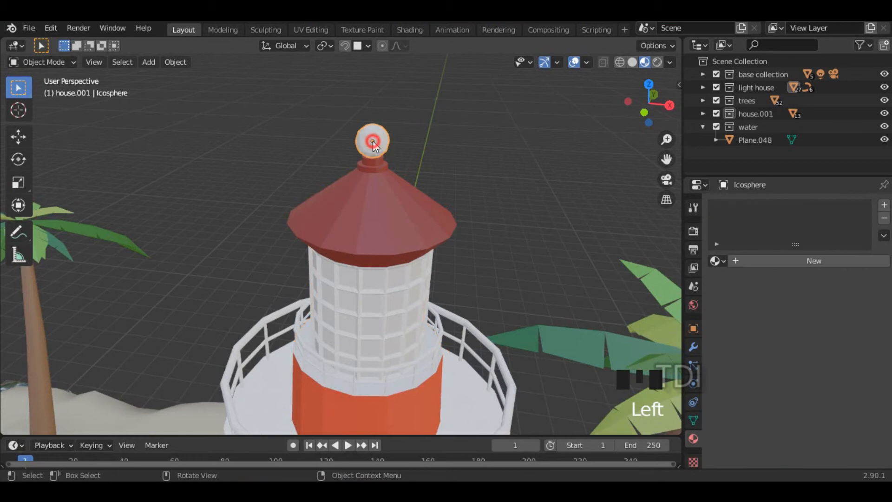
left_click(716, 261)
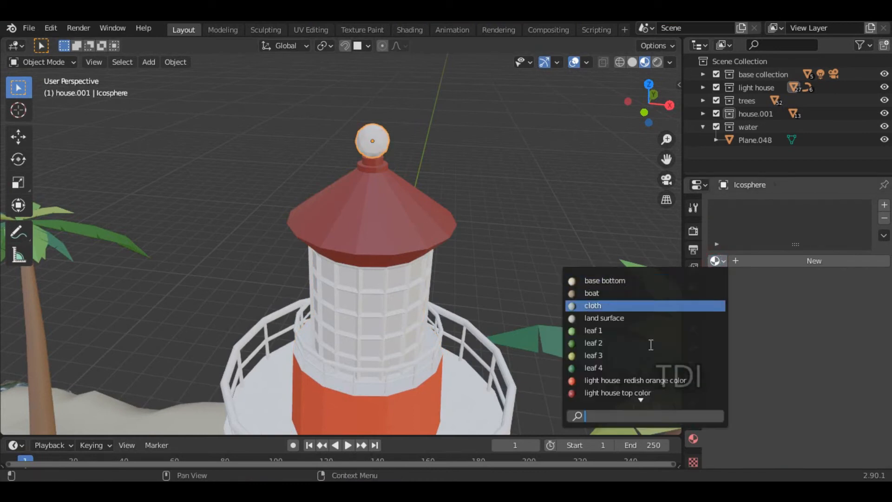
left_click(616, 392)
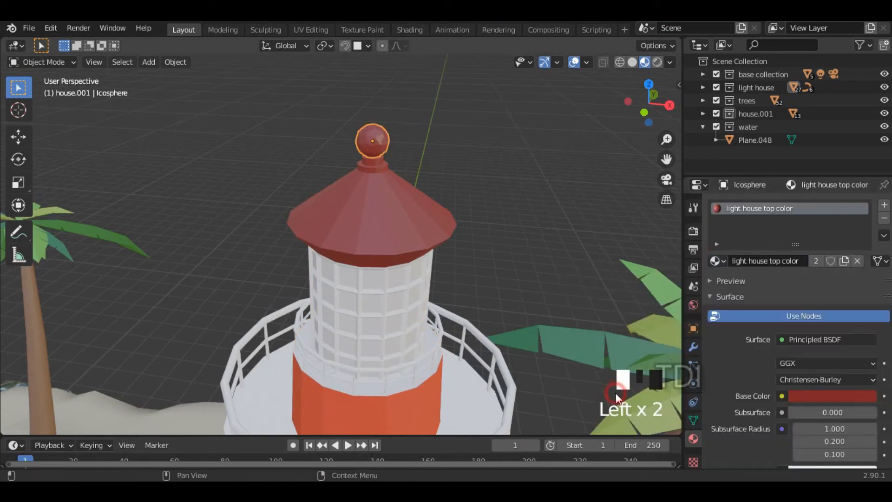
- Add a new material named "bricks" to the topmost brick of the group just above the lighthouse door
middle_click_drag(549, 242, 485, 207)
scroll(469, 242, "down", 4)
middle_click_drag(465, 247, 431, 218)
scroll(395, 237, "up", 2)
left_click(352, 249)
middle_click_drag(352, 253, 353, 298)
left_click(349, 317)
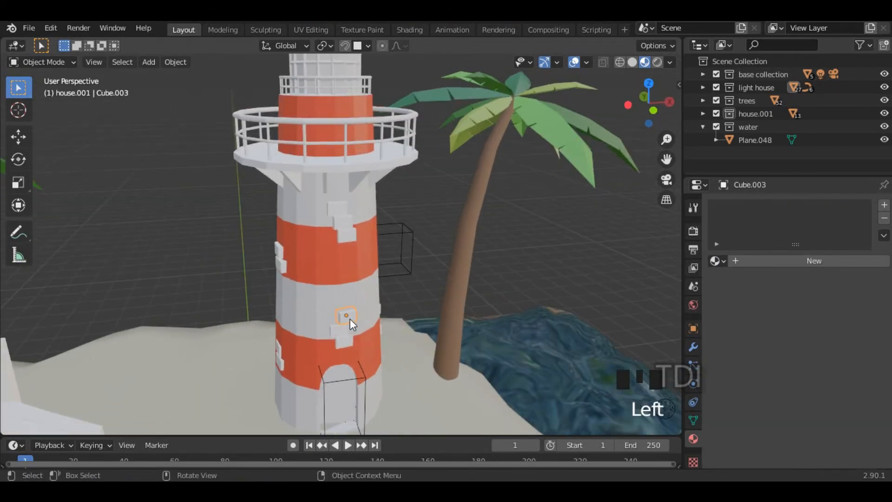
left_click(783, 262)
left_click(771, 262)
type("bricks")
key("Return")
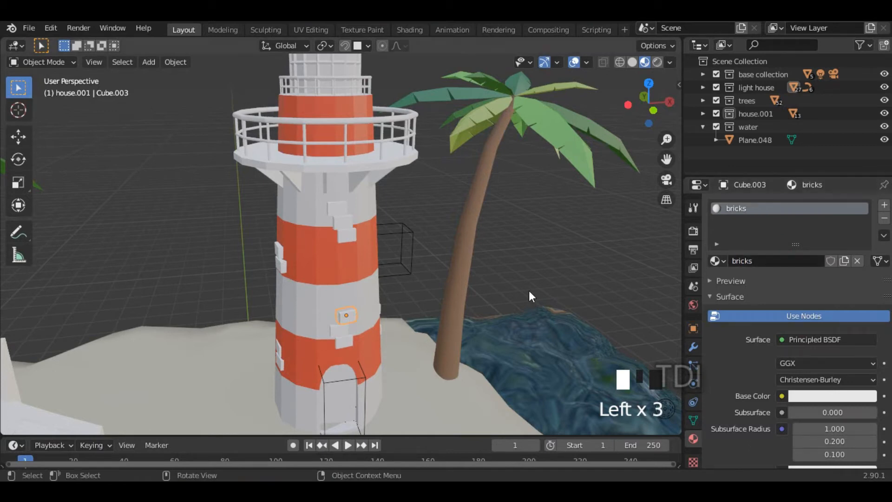
- Set the "bricks" base colour to light grey with value 0.733 and increase the material's roughness
left_click(813, 398)
left_click_drag(868, 233, 867, 232)
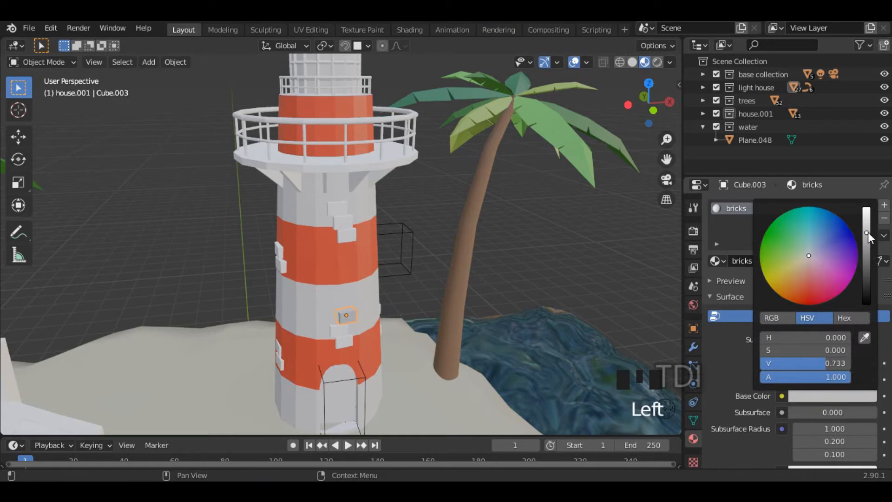
scroll(726, 371, "down", 5)
scroll(726, 371, "up", 6)
scroll(738, 384, "down", 8)
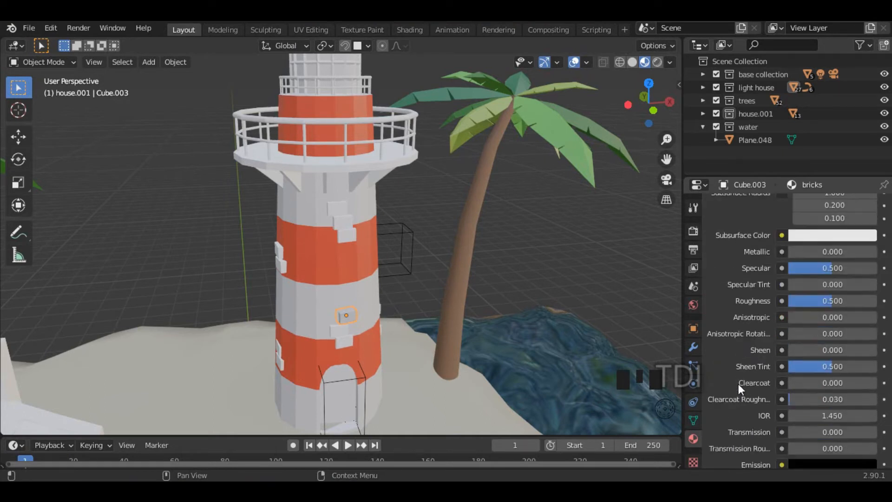
left_click_drag(831, 301, 857, 301)
- Select the bricks without material on the door side of the tower, in both the upper and lower groups
left_click(348, 232)
left_click(342, 220)
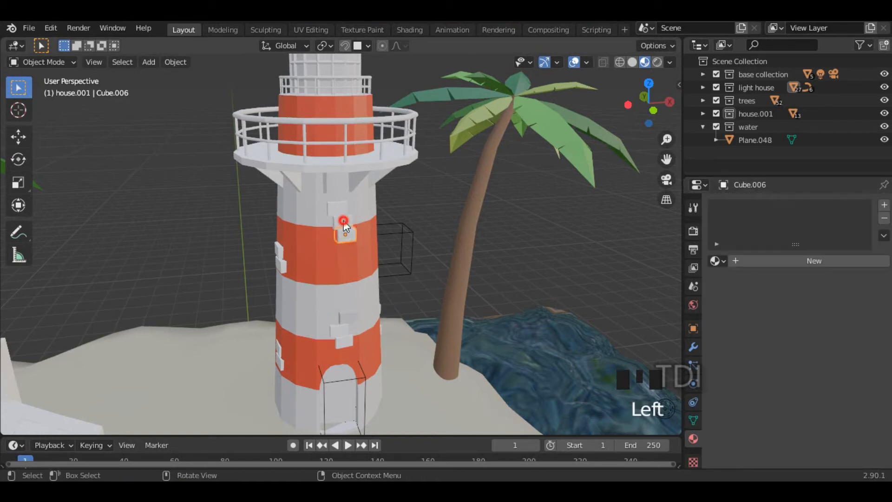
left_click(337, 205)
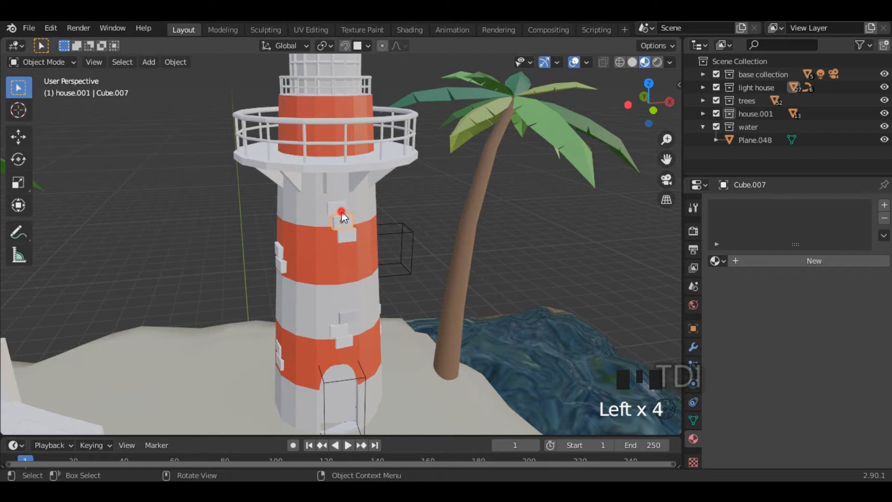
left_click(342, 218, "shift")
left_click(338, 201, "shift")
middle_click_drag(329, 236, 328, 318)
left_click(329, 304, "shift")
left_click(331, 318, "shift")
middle_click_drag(327, 312, 322, 308)
scroll(321, 308, "up", 3)
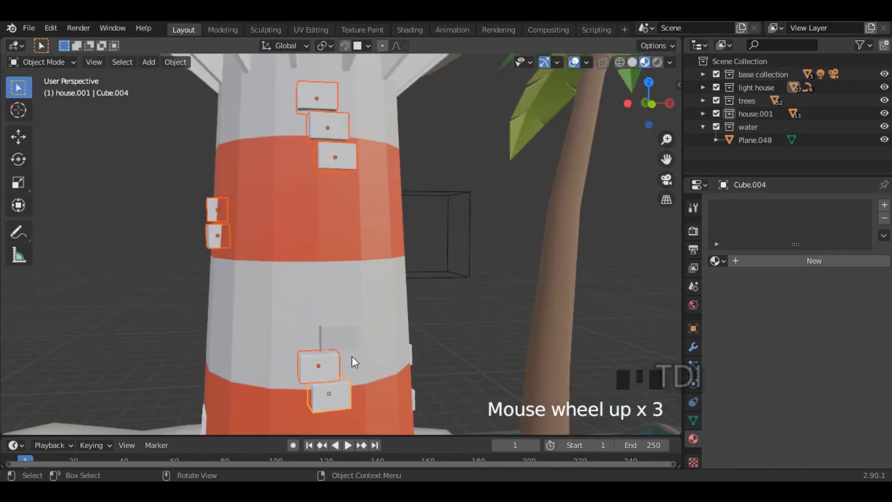
- Extend the selection to the upper and lower brick groups on the neighbouring sides of the tower
scroll(342, 338, "down", 3)
middle_click_drag(342, 338, 402, 346)
left_click(403, 355, "shift")
middle_click_drag(333, 343, 417, 328)
left_click(365, 303, "shift")
left_click(368, 315, "shift")
left_click(372, 195, "shift")
left_click(368, 207, "shift")
left_click(372, 218, "shift")
- Add the remaining bricks around the tower window to the selection and check it in wireframe before returning to Material Preview
middle_click_drag(474, 231, 312, 298)
left_click(328, 329, "shift")
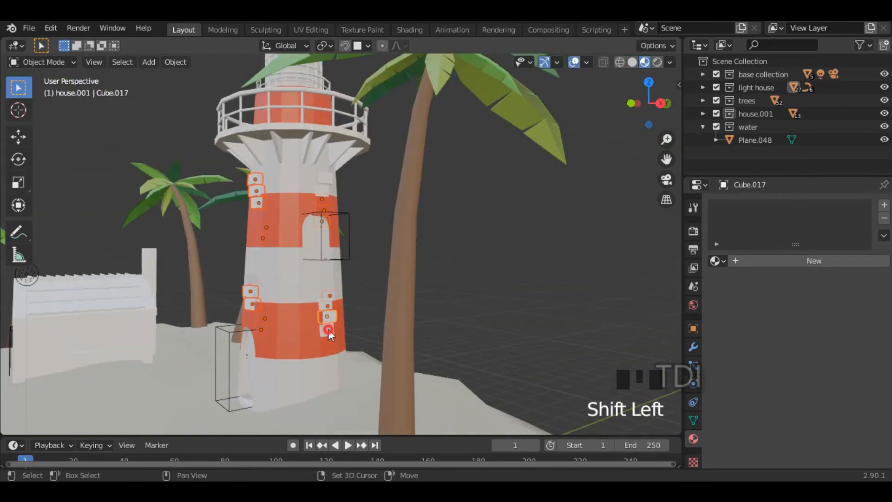
left_click(328, 315, "shift")
middle_click_drag(334, 265, 317, 293)
left_click(318, 204, "shift")
left_click(319, 190, "shift")
middle_click_drag(312, 239, 364, 222)
key("z")
mouse_move(277, 283)
middle_mouse_down()
mouse_move(364, 258)
mouse_move(300, 275)
middle_mouse_up()
key("z")
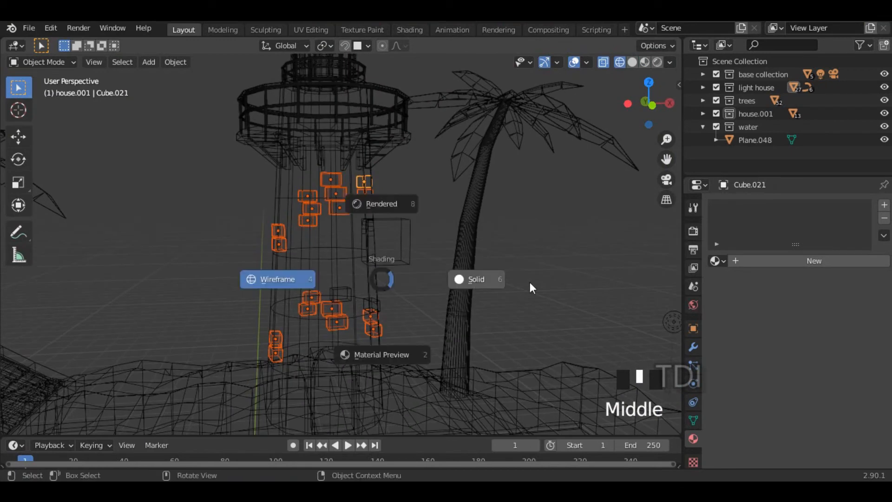
left_click(378, 349)
- Make the brick carrying the "bricks" material active, link its material to all selected bricks, and clear the selection
mouse_move(384, 351)
middle_mouse_down("shift")
mouse_move(378, 317)
mouse_move(306, 320)
mouse_move(333, 323)
mouse_move(349, 289)
mouse_move(328, 303)
mouse_move(447, 300)
mouse_move(485, 274)
middle_mouse_up("shift")
scroll(348, 289, "up", 4)
left_click(481, 273, "shift")
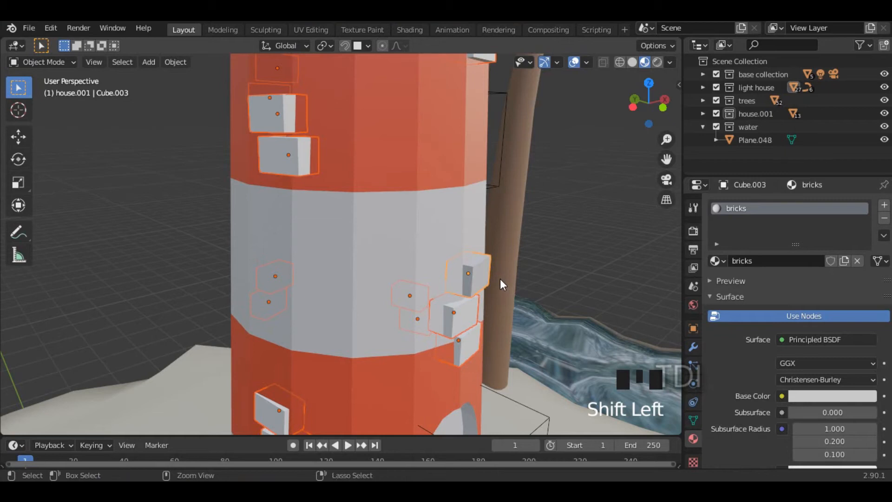
key("ctrl+l")
left_click(500, 278)
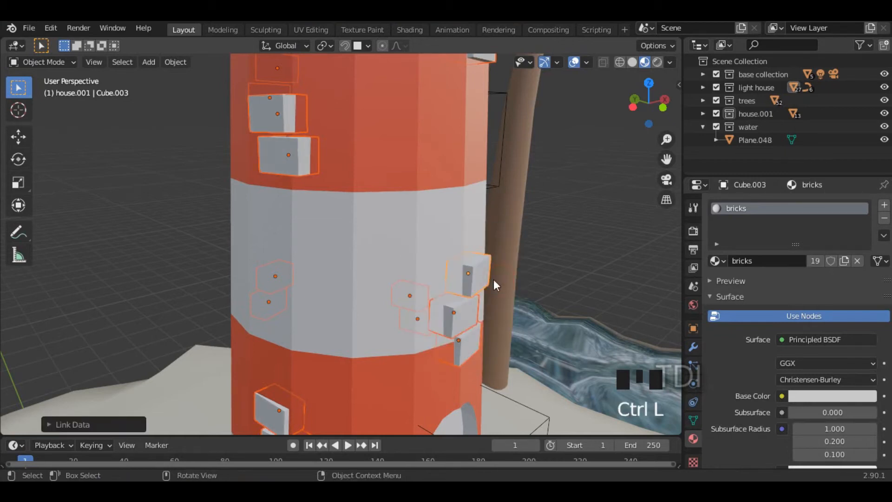
scroll(465, 281, "down", 4)
middle_click_drag(431, 283, 551, 209)
left_click(330, 198)
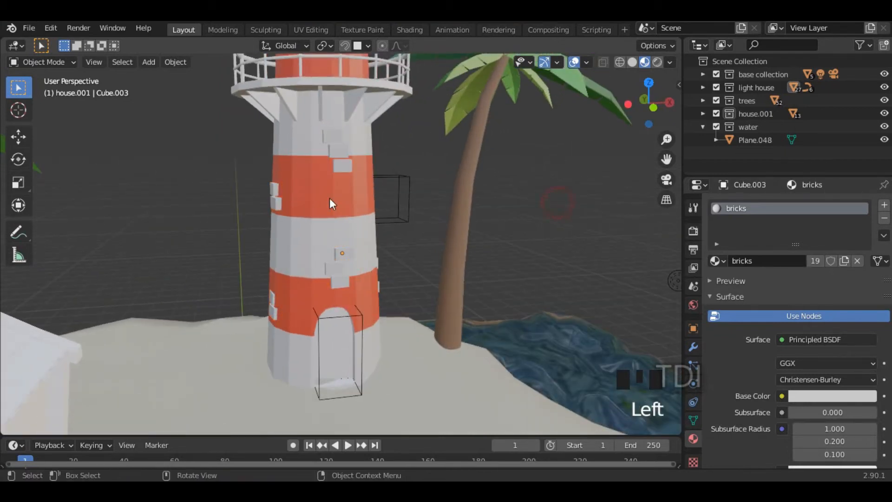
- Change the "bricks" base colour to dusty pink with hue 1.000, saturation 0.213 and value 0.693
middle_click_drag(363, 261, 776, 361)
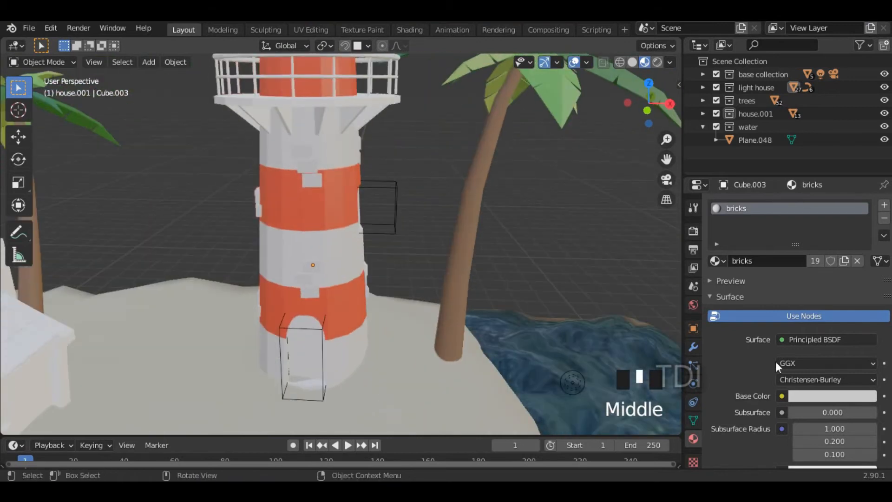
left_click(817, 399)
left_click_drag(867, 228, 867, 286)
middle_click_drag(417, 293, 487, 302)
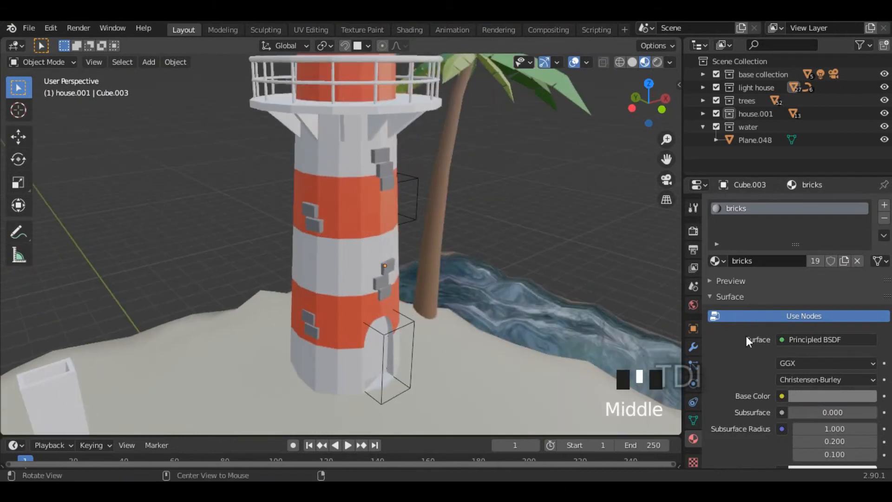
left_click(816, 398)
left_click_drag(865, 261, 866, 235)
left_click_drag(814, 259, 810, 264)
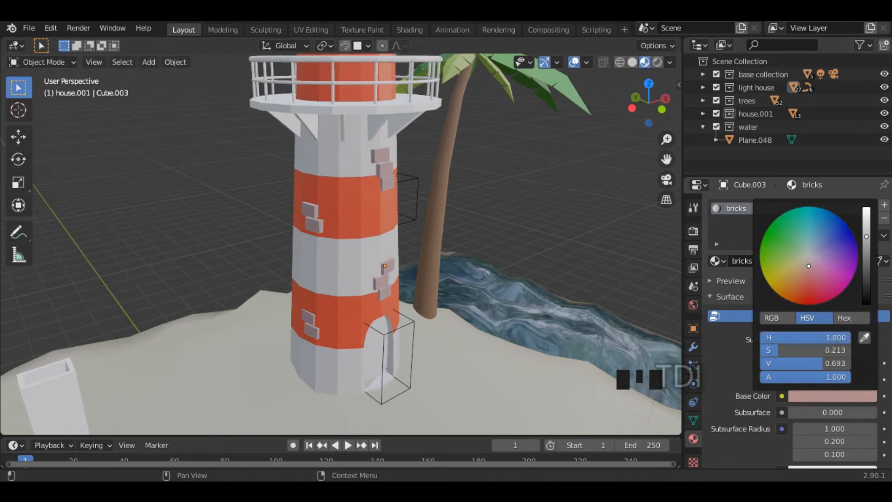
- Select the lighthouse's balcony platform and give it a new material named "black"
middle_click_drag(522, 211, 407, 252)
scroll(483, 284, "down", 2)
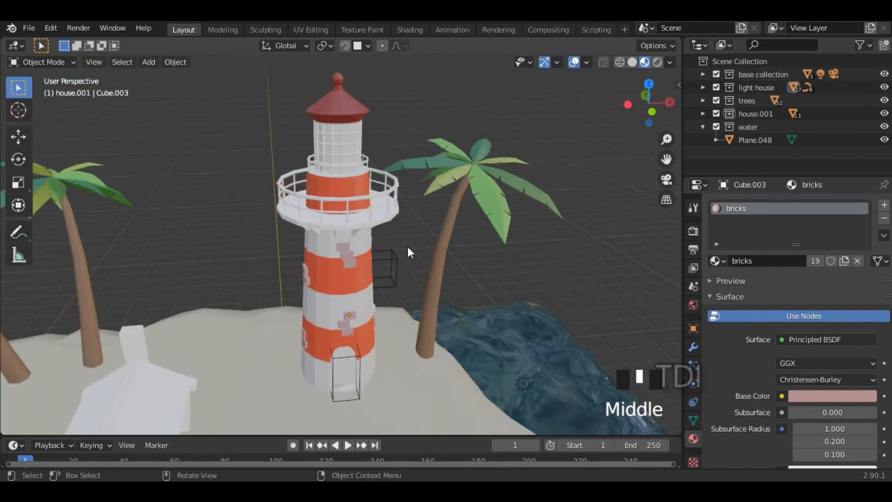
left_click(363, 205)
scroll(373, 216, "up", 2)
middle_click_drag(408, 203, 391, 226, "shift")
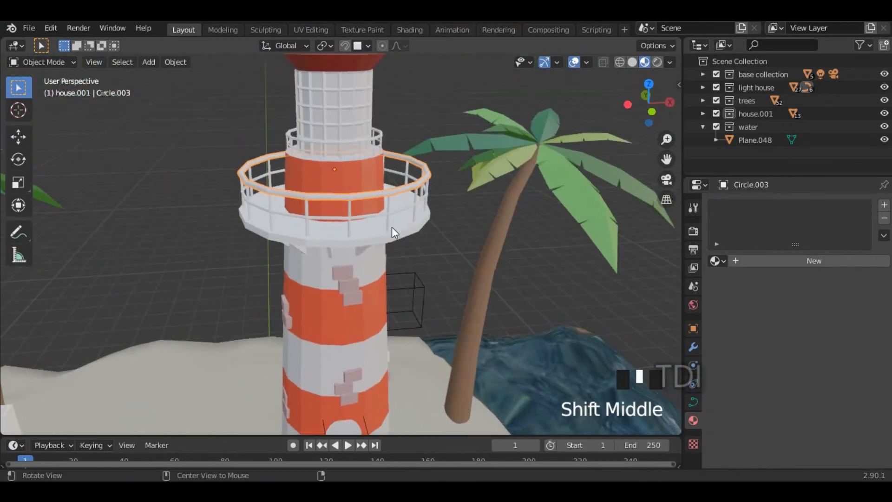
left_click(341, 241)
middle_click_drag(341, 240, 392, 260)
left_click(790, 261)
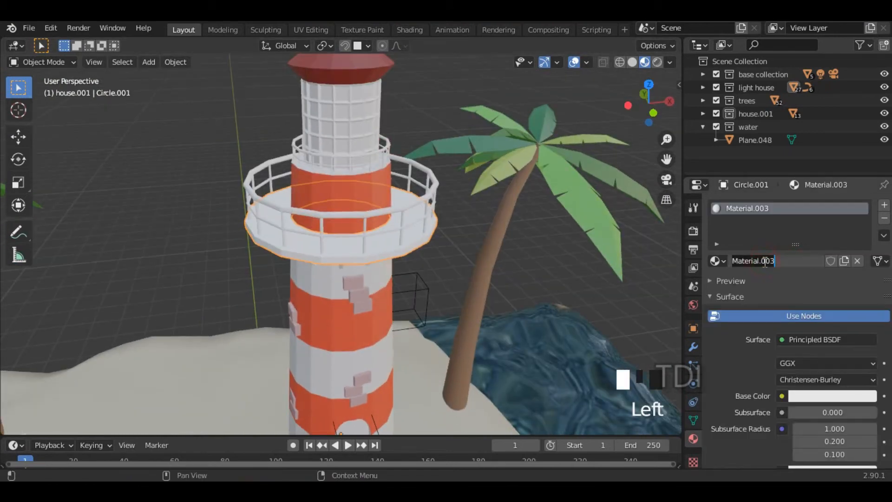
left_click(765, 262)
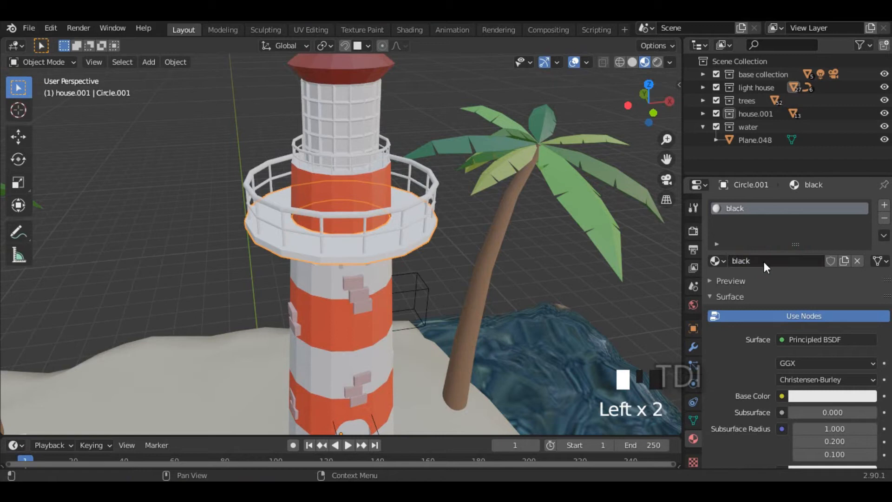
- Set the "black" material's base colour value to 0.213 and its roughness to 0.603
scroll(774, 260, "down", 3)
left_click(822, 343)
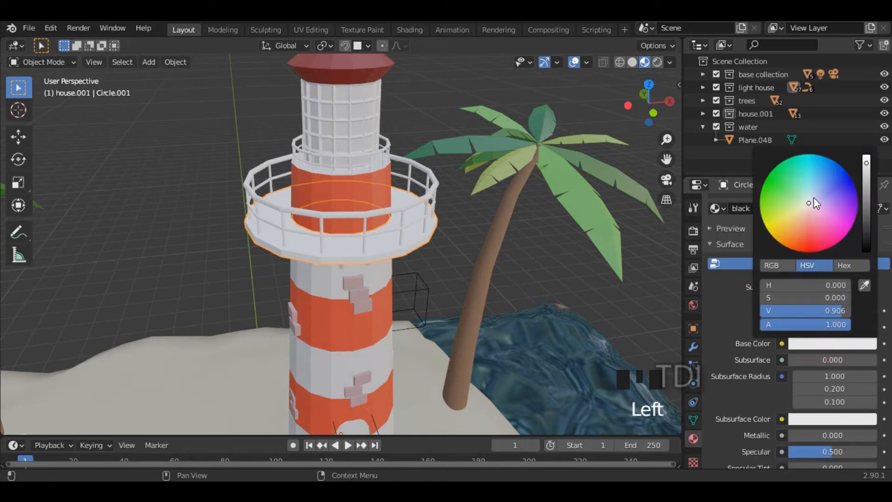
left_click_drag(866, 169, 866, 228)
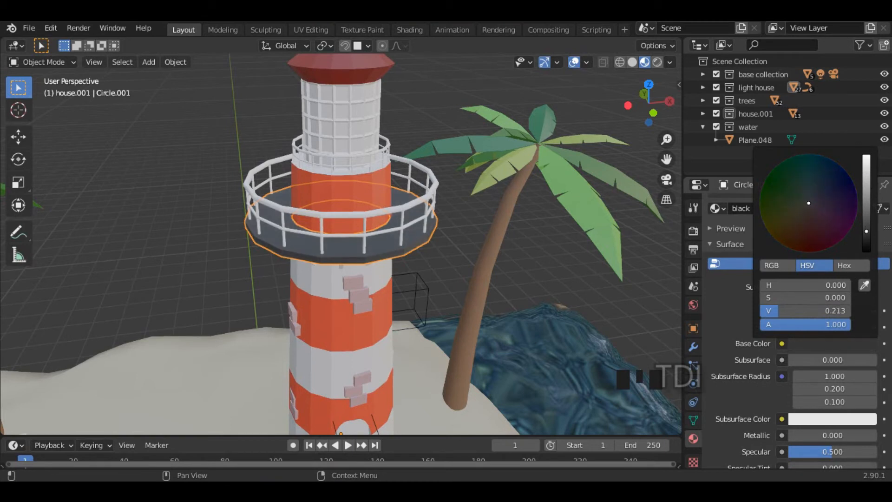
scroll(747, 305, "down", 8)
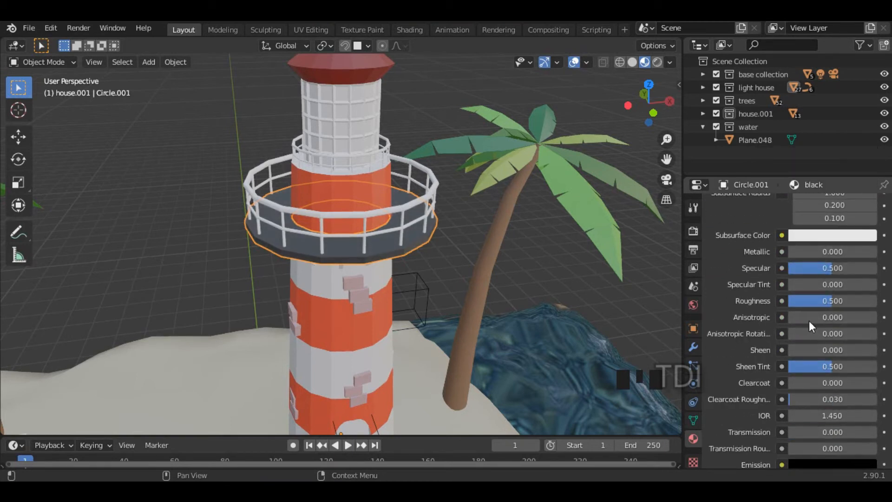
left_click_drag(832, 301, 842, 300)
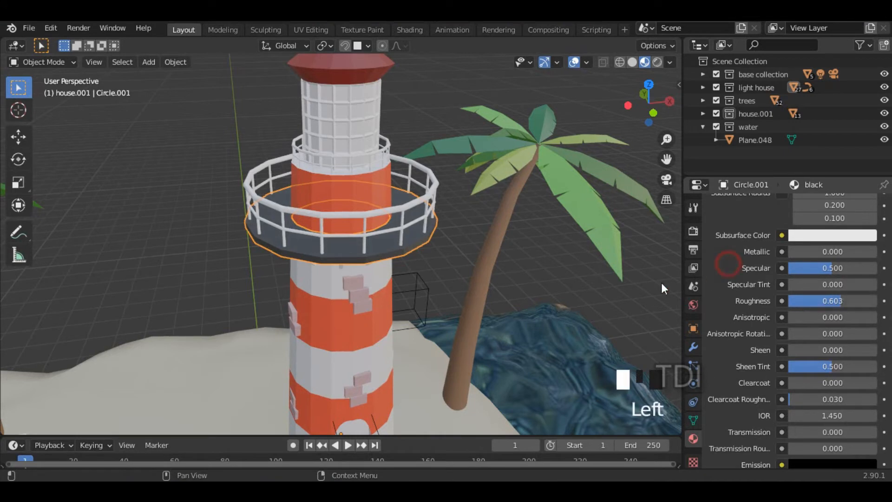
scroll(531, 265, "up", 4)
scroll(530, 267, "down", 4)
middle_click_drag(521, 301, 439, 239)
middle_click_drag(389, 201, 406, 211)
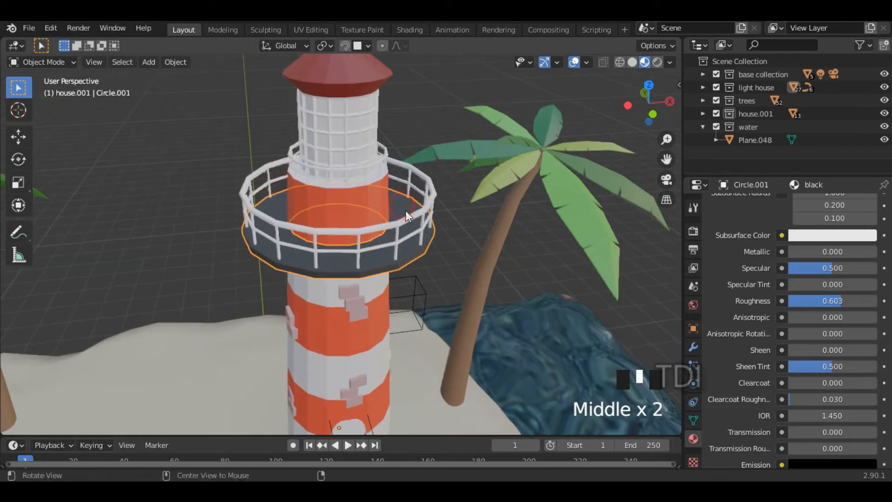
- Select the window grid below the lighthouse roof and give it a new material named "black 2"
left_click(367, 176)
left_click(421, 213)
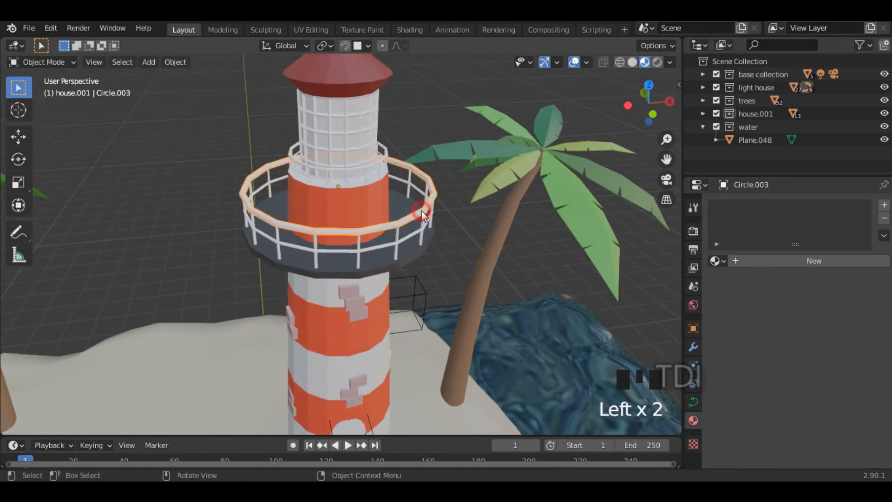
left_click(349, 138)
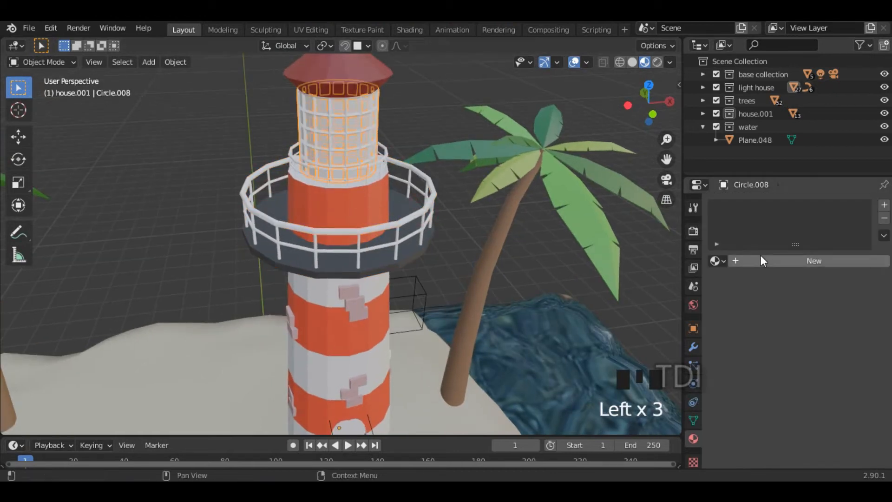
left_click(772, 261)
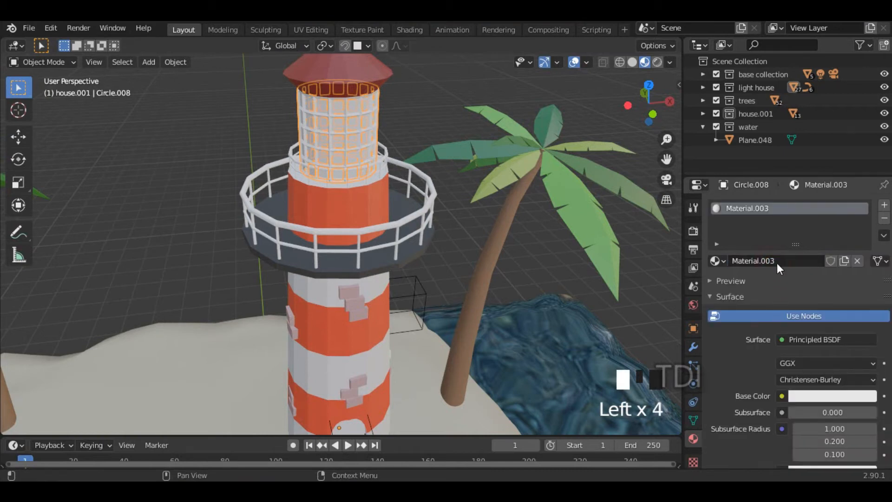
type("black 2")
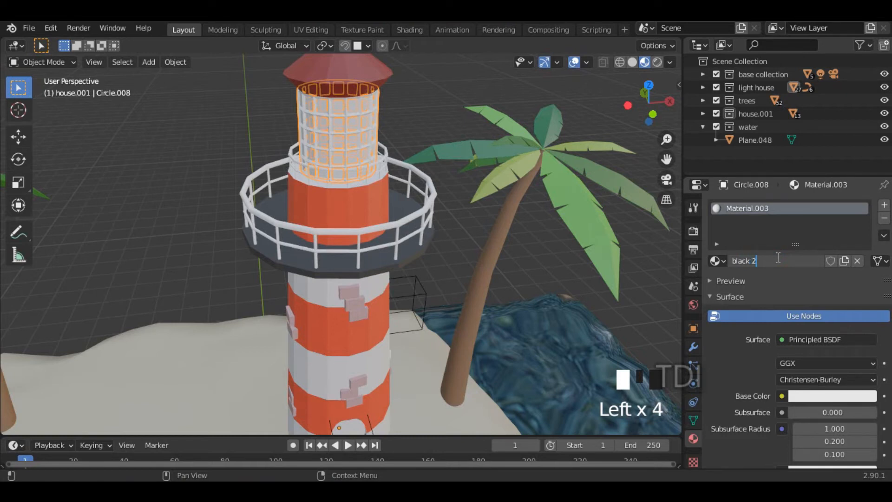
key("Return")
- Set the "black 2" material to base colour value 0.160, metallic 0.779 and roughness 0.272
scroll(782, 288, "down", 5)
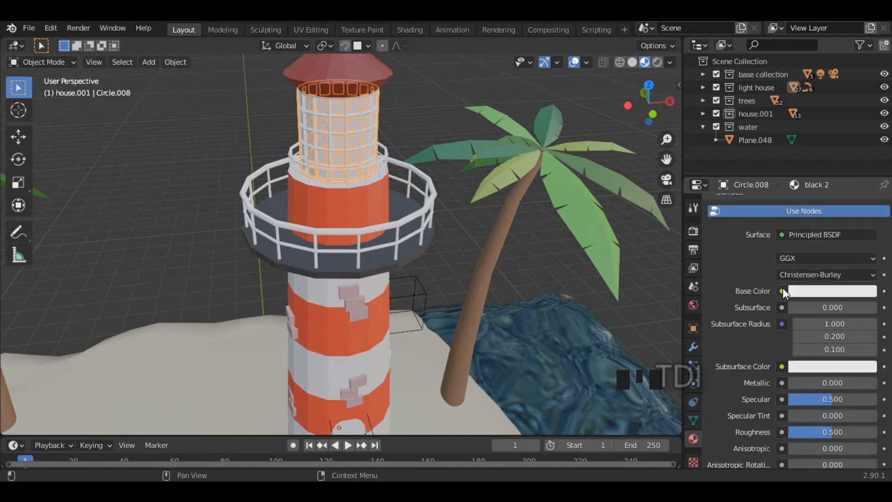
left_click(836, 294)
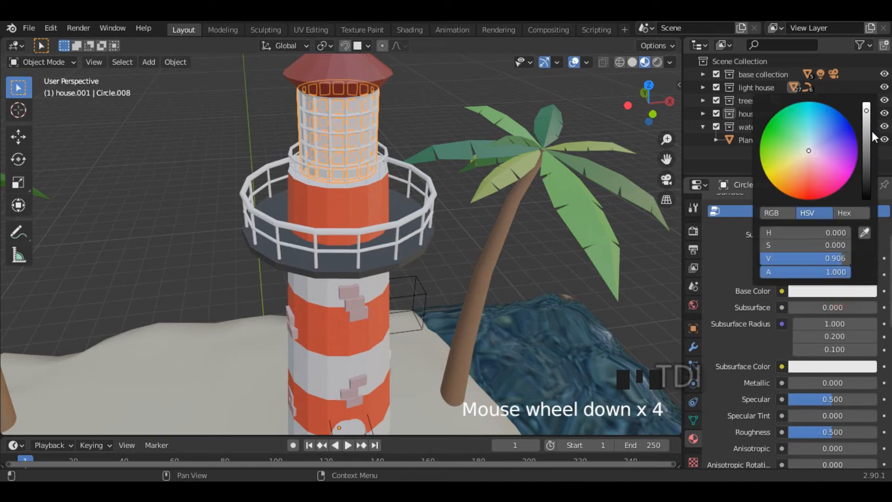
left_click_drag(871, 144, 866, 184)
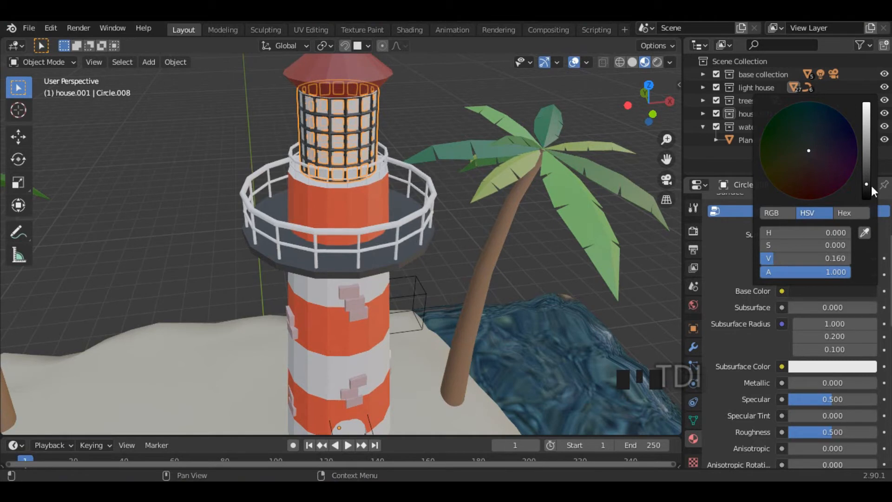
left_click_drag(791, 382, 858, 382)
left_click_drag(831, 432, 811, 432)
left_click(480, 230)
- Examine the dark window grid below the lighthouse roof up close from several angles
middle_click_drag(481, 230, 381, 215)
left_click(333, 186)
key("KP_Decimal")
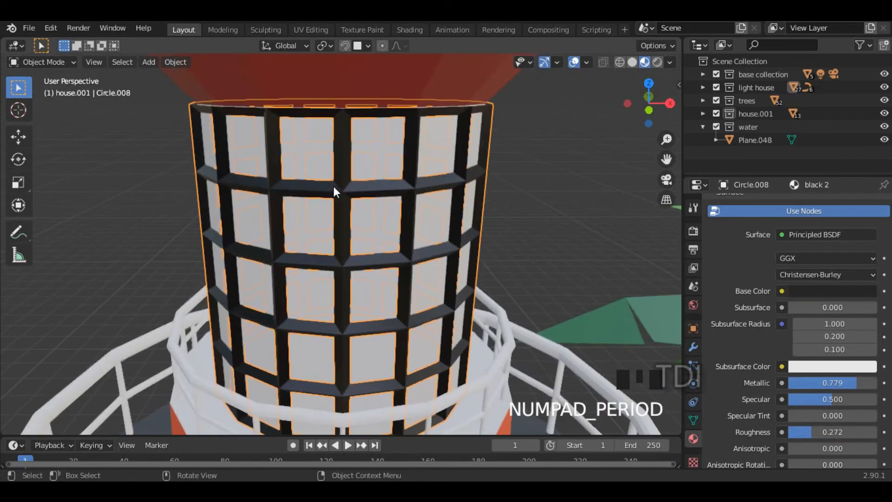
left_click(355, 238)
middle_click_drag(355, 238, 440, 216)
scroll(398, 228, "down", 4)
middle_click_drag(452, 284, 418, 302, "shift")
- Select the top rail of the large balcony railing and give it a new material named "boundary"
left_click(437, 264)
key("KP_Decimal")
scroll(426, 310, "up", 1)
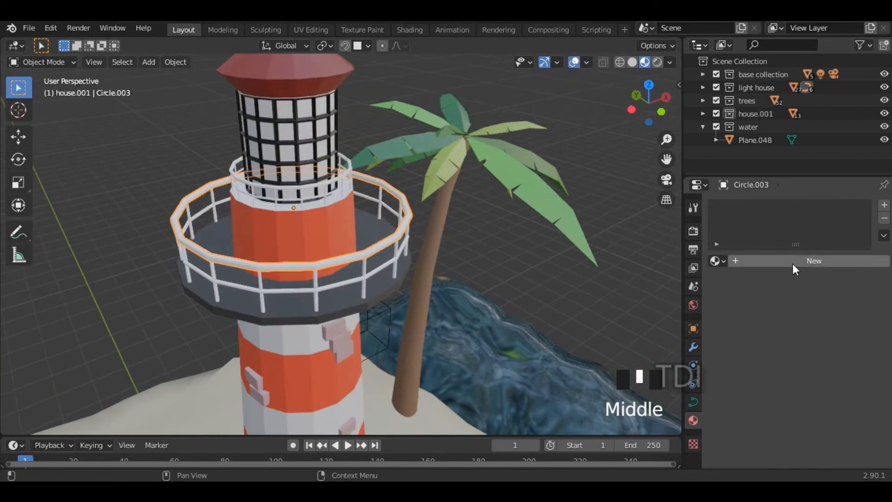
left_click(792, 261)
double_click(771, 262)
type("s")
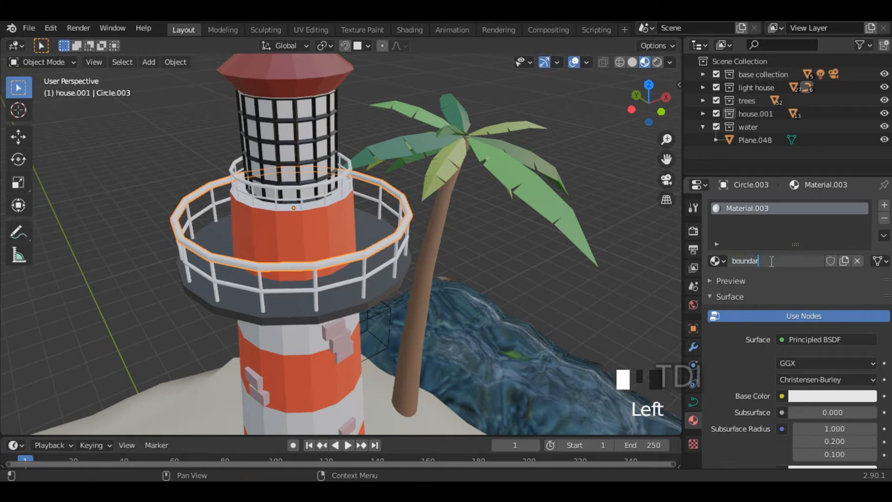
type("oundary")
key("Return")
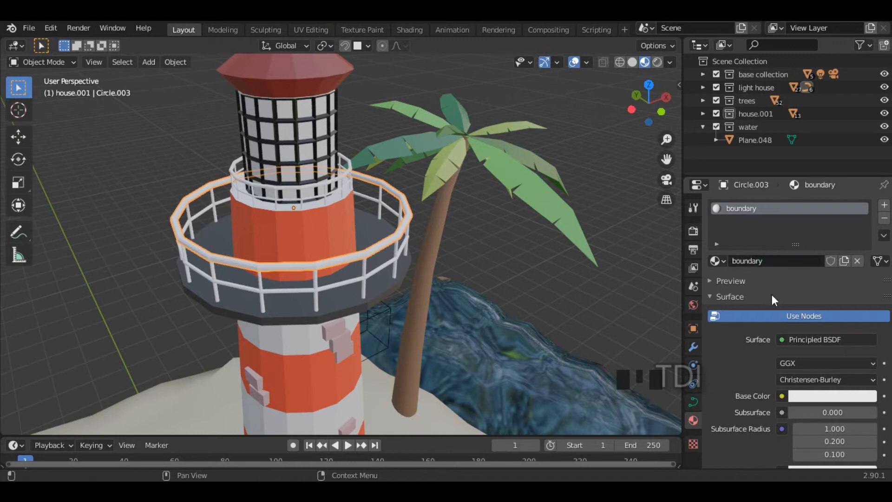
- Set the "boundary" material to base colour value 0.780, metallic 0.919 and roughness 0.154
scroll(793, 367, "down", 4)
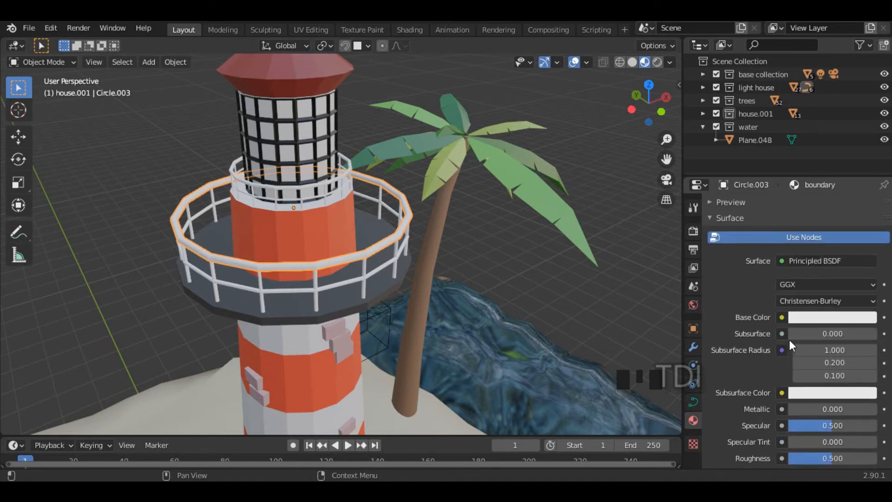
left_click(825, 319)
left_click_drag(867, 135, 866, 149)
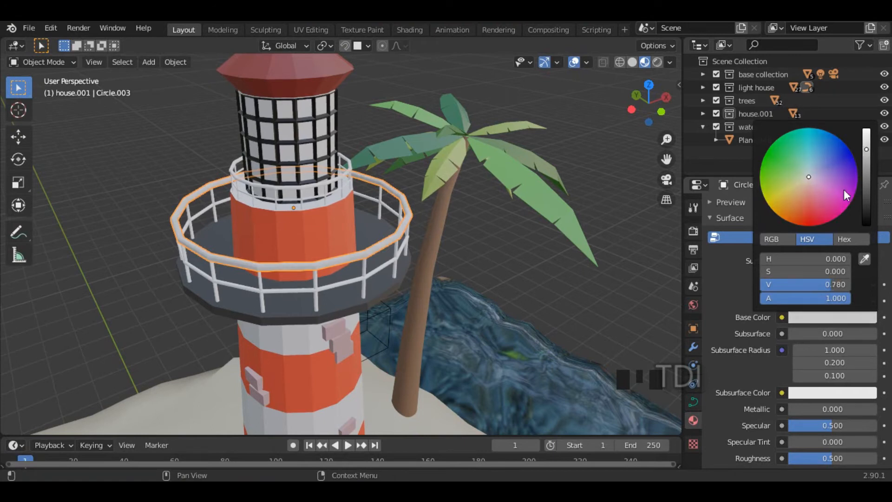
scroll(777, 405, "down", 5)
left_click_drag(796, 303, 868, 304)
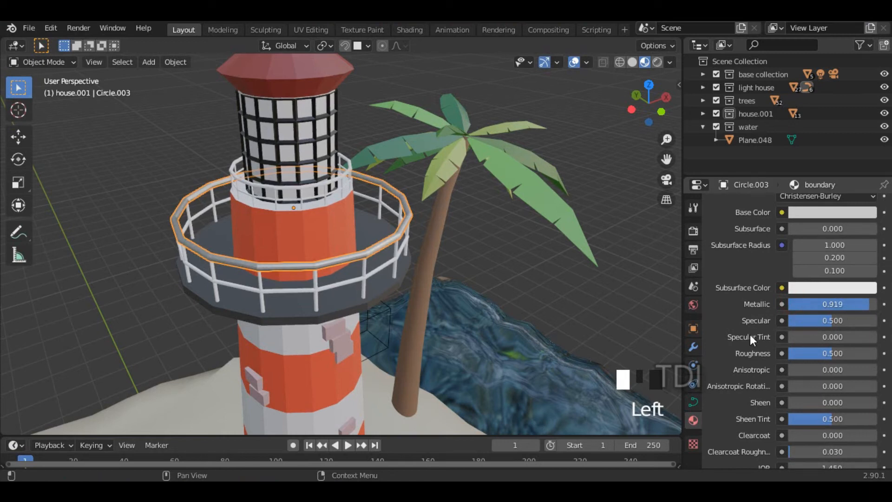
left_click_drag(832, 354, 800, 354)
- Apply smooth shading to the top rail of the large balcony railing
scroll(402, 287, "up", 3)
middle_click_drag(426, 290, 451, 238)
left_click(451, 237)
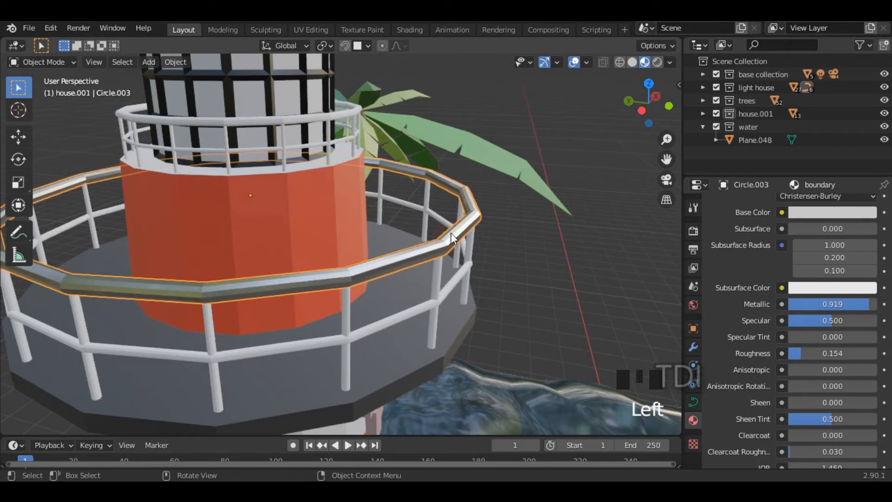
scroll(743, 349, "up", 5)
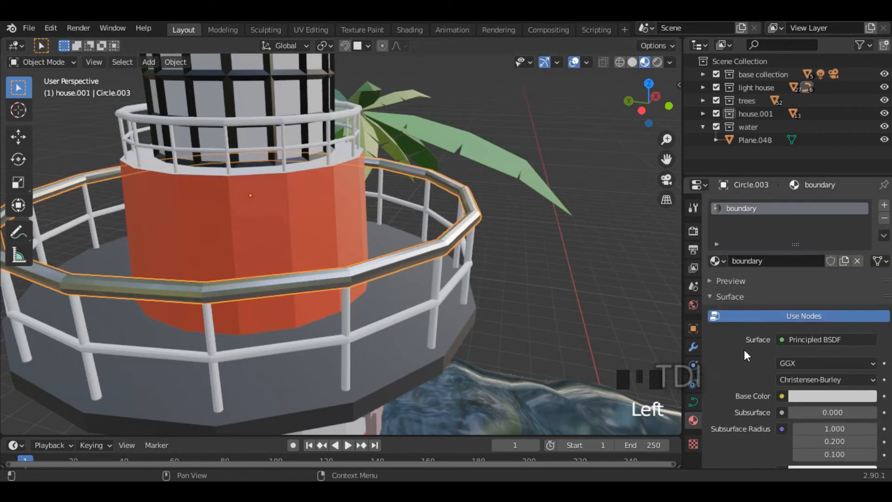
right_click(439, 245)
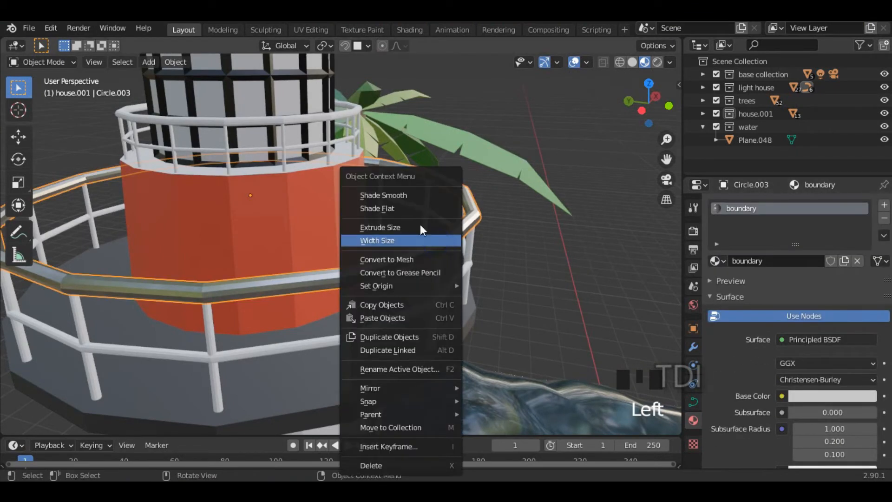
left_click(401, 194)
middle_click_drag(389, 240, 450, 269)
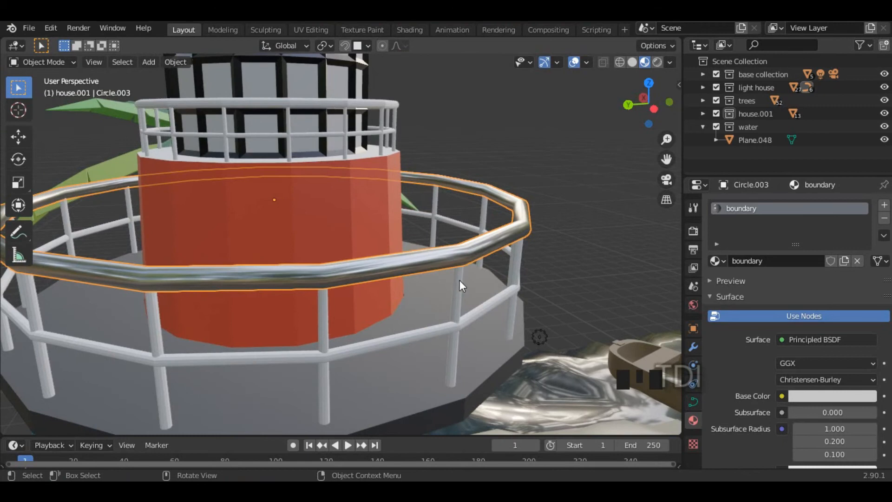
- Link the top rail's "boundary" material to the posts and lower rail of the large balcony railing
left_click(460, 280)
left_click(482, 306, "shift")
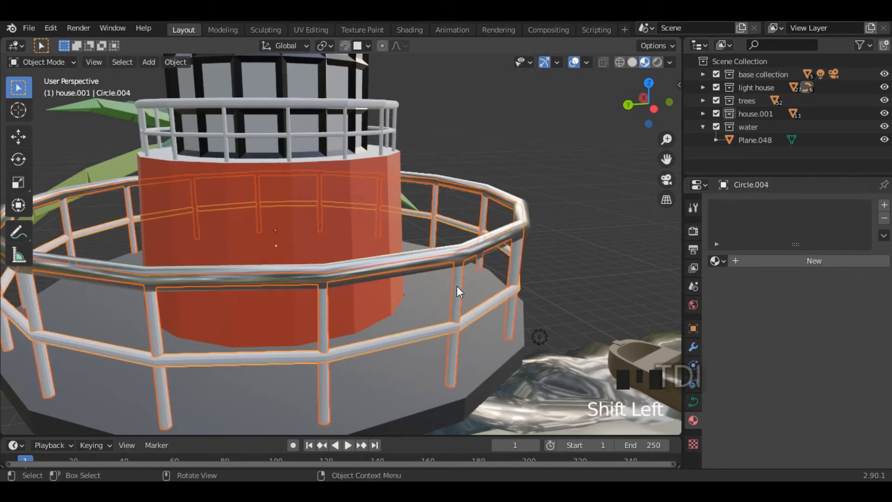
left_click(430, 254, "shift")
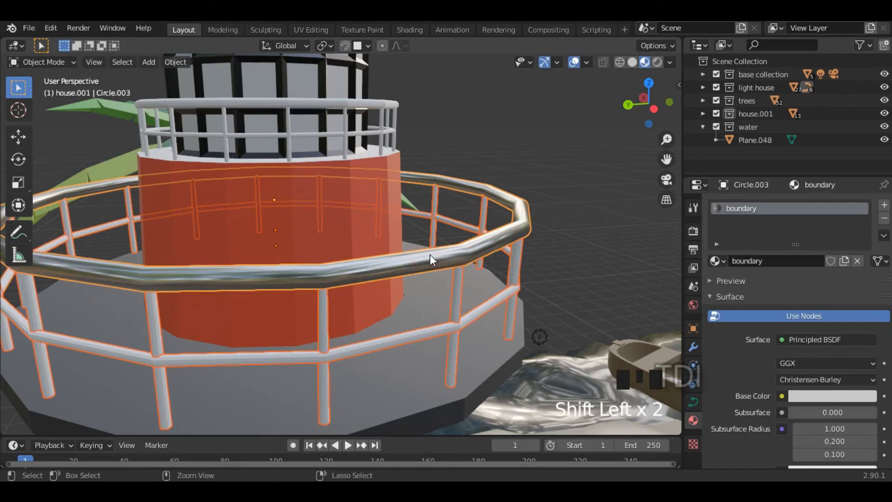
key("ctrl+l")
left_click(431, 255)
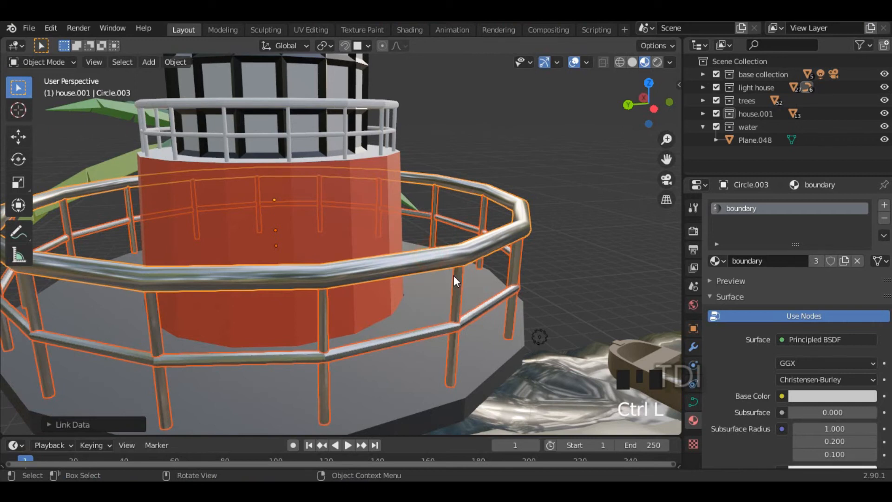
left_click(566, 174)
- Apply smooth shading to the posts and the lower rail of the large balcony railing
middle_click_drag(467, 302, 487, 254)
scroll(489, 294, "up", 5)
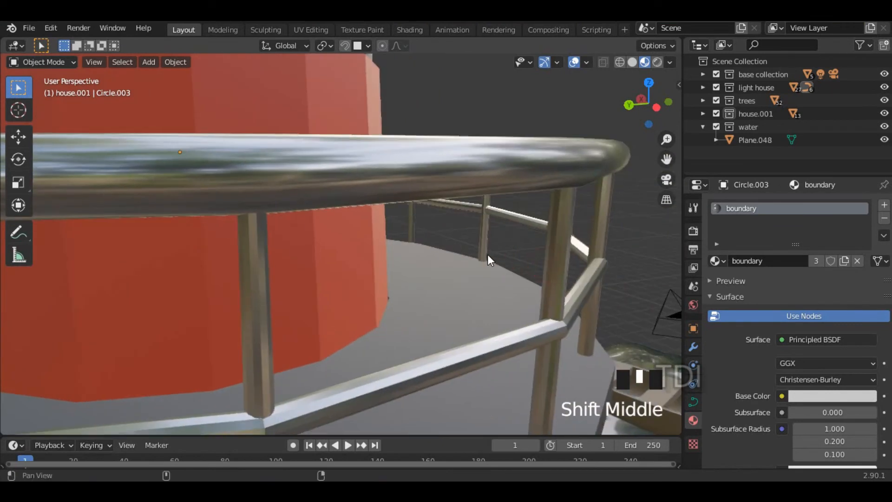
left_click(718, 260)
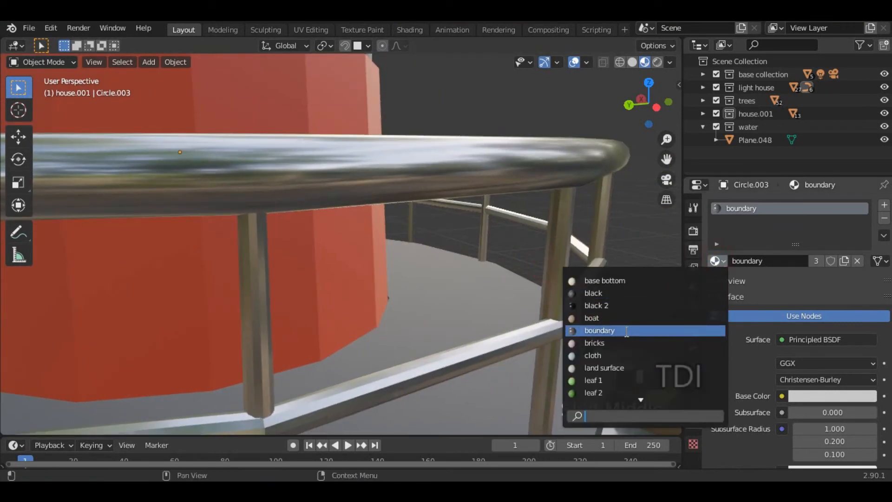
left_click(471, 163)
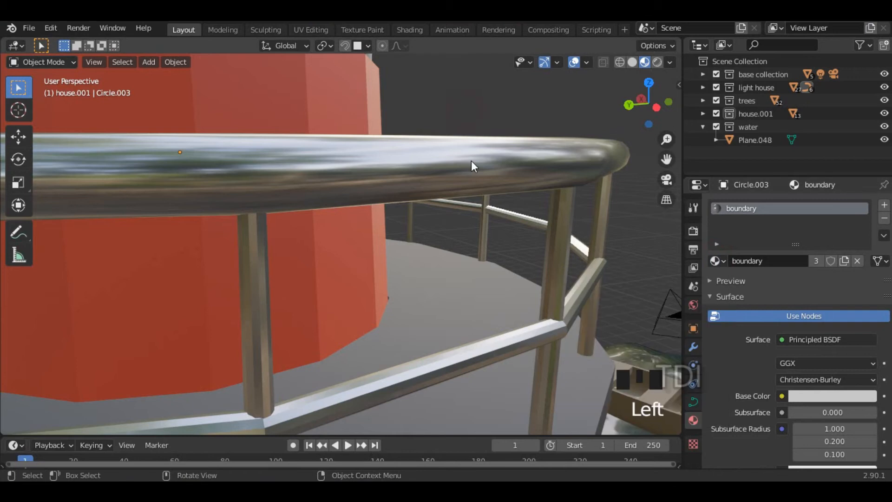
left_click(564, 241)
right_click(521, 195)
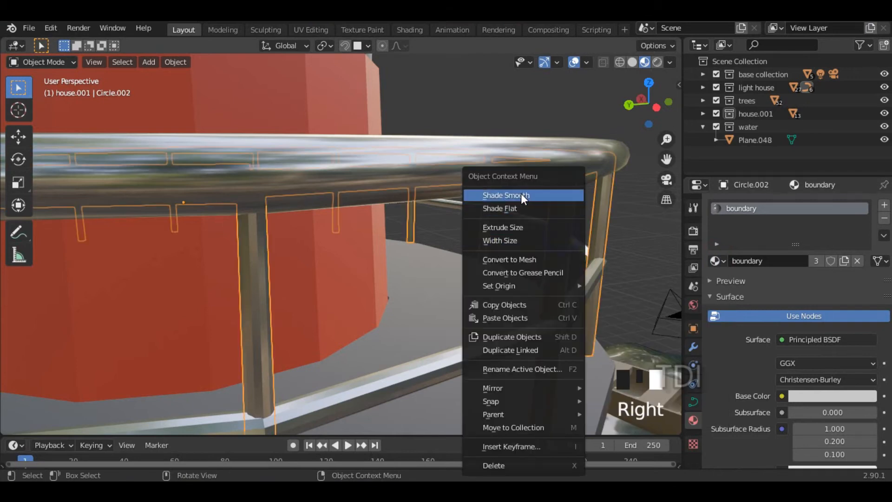
left_click(522, 195)
left_click(460, 357)
right_click(461, 356)
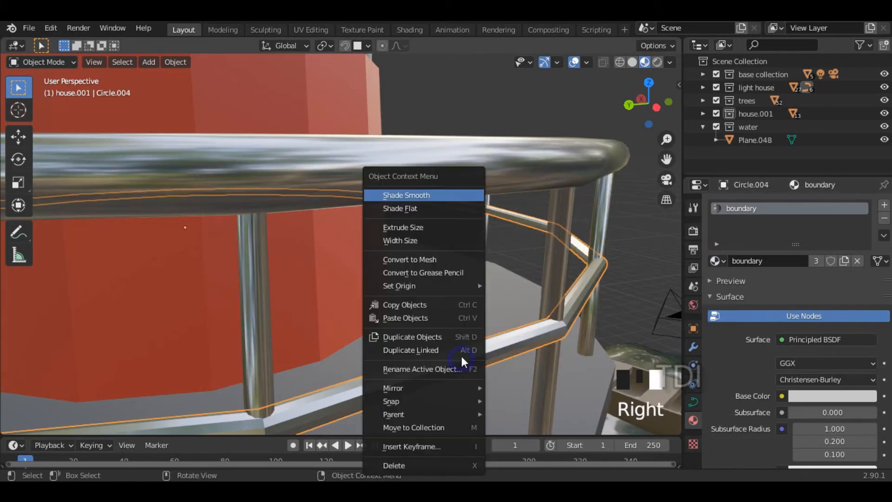
left_click(434, 196)
- Apply smooth shading to the top rail, lower rail and posts of the small railing around the window grid
scroll(454, 281, "down", 3)
left_click(597, 210)
middle_click_drag(598, 210, 420, 254, "shift")
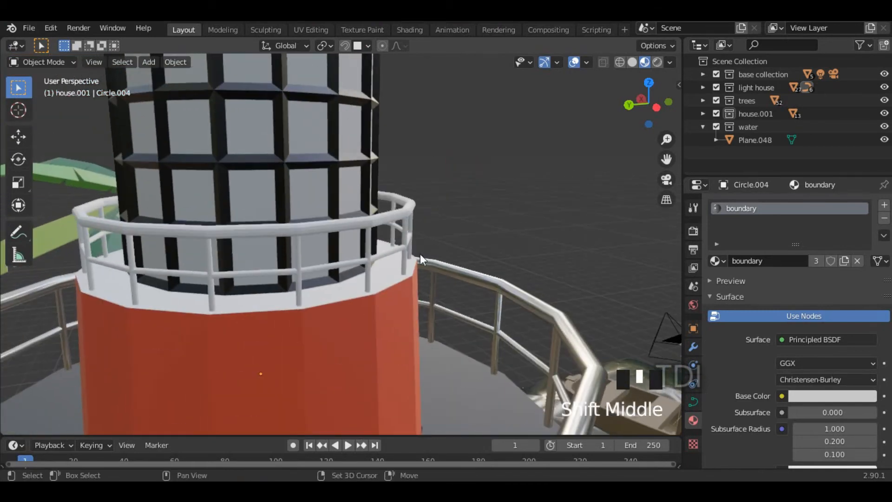
left_click(408, 233)
scroll(409, 235, "up", 2)
right_click(410, 204)
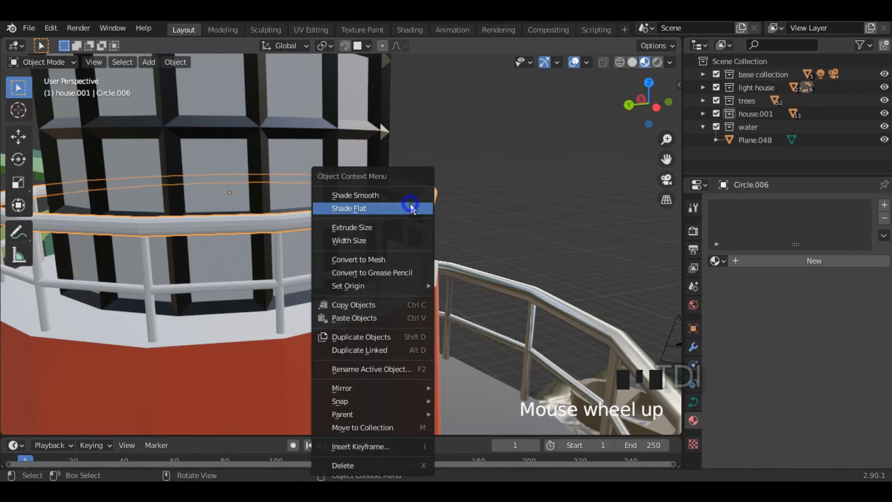
left_click(392, 196)
left_click(422, 249)
right_click(411, 197)
left_click(409, 195)
left_click(380, 236)
right_click(381, 236)
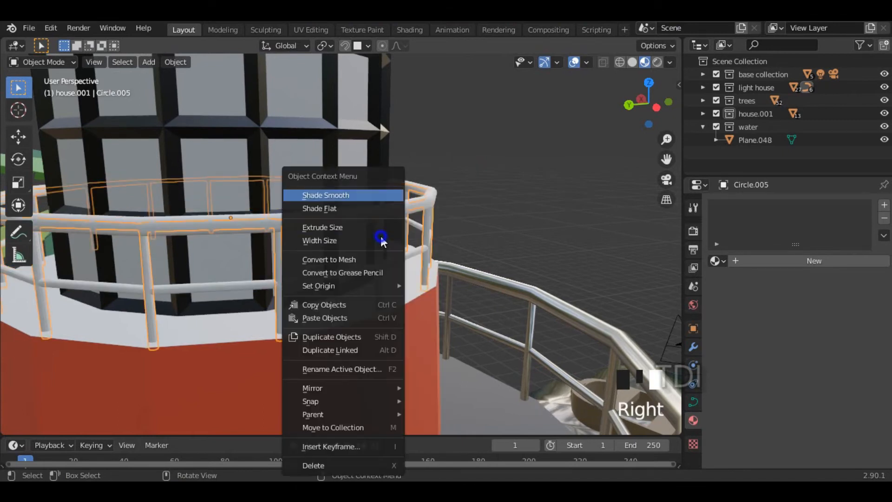
left_click(370, 190)
- Assign the existing "boundary" material to the small railing's top rail, posts and lower rail
middle_click_drag(347, 240, 381, 243)
left_click(501, 171)
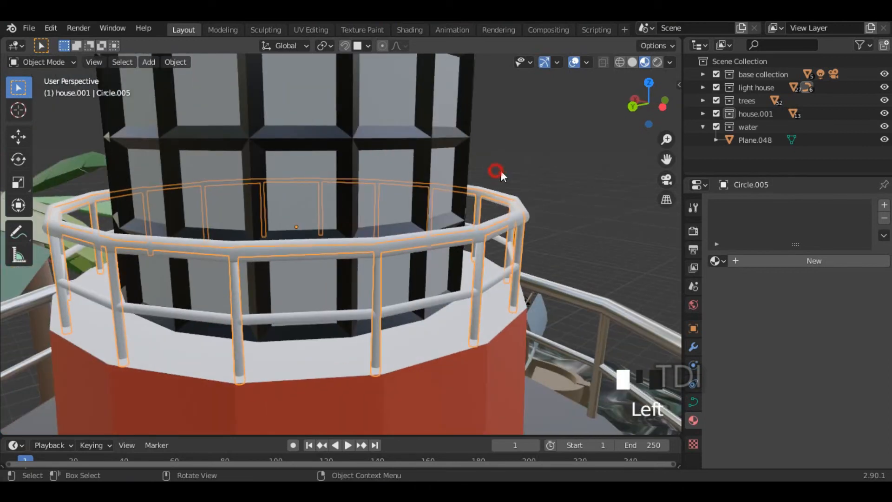
scroll(524, 222, "up", 3)
left_click(564, 230)
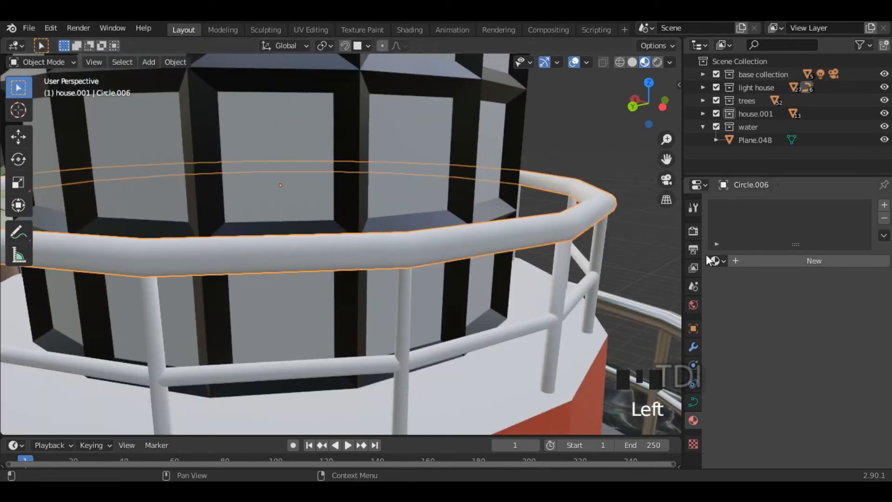
left_click(715, 261)
left_click(618, 329)
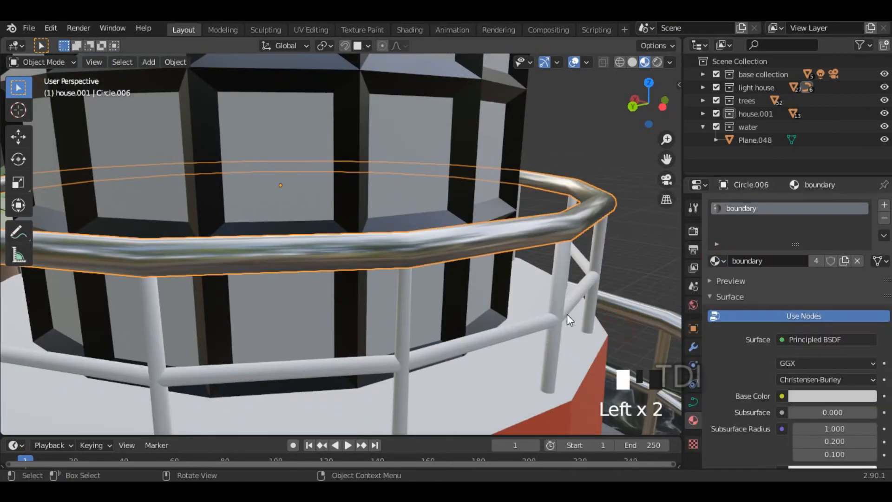
left_click(557, 293)
left_click(716, 260)
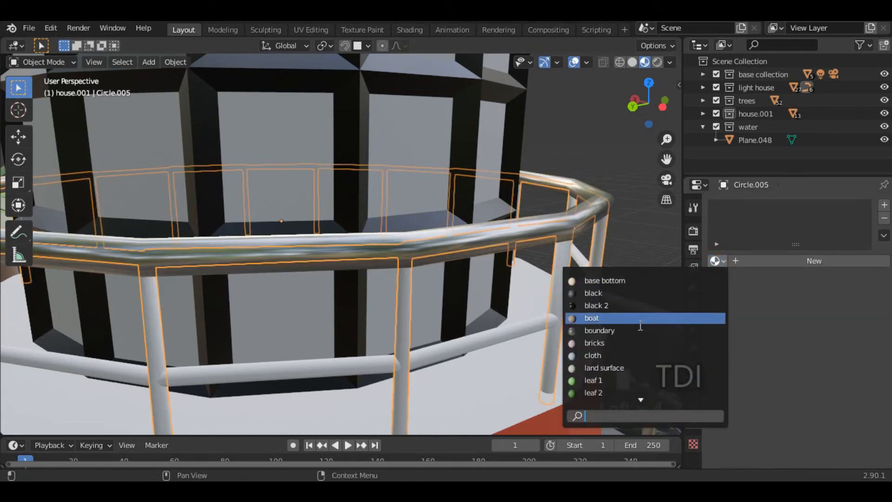
left_click(618, 329)
left_click(529, 327)
left_click(715, 261)
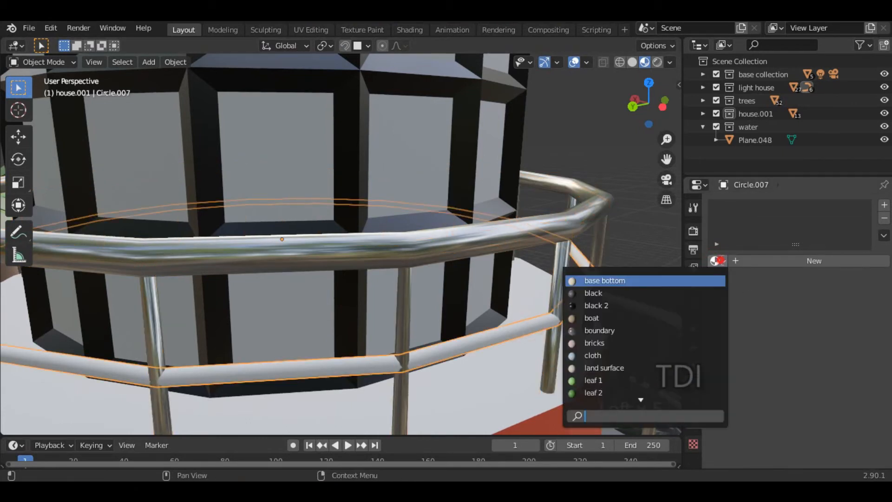
left_click(623, 331)
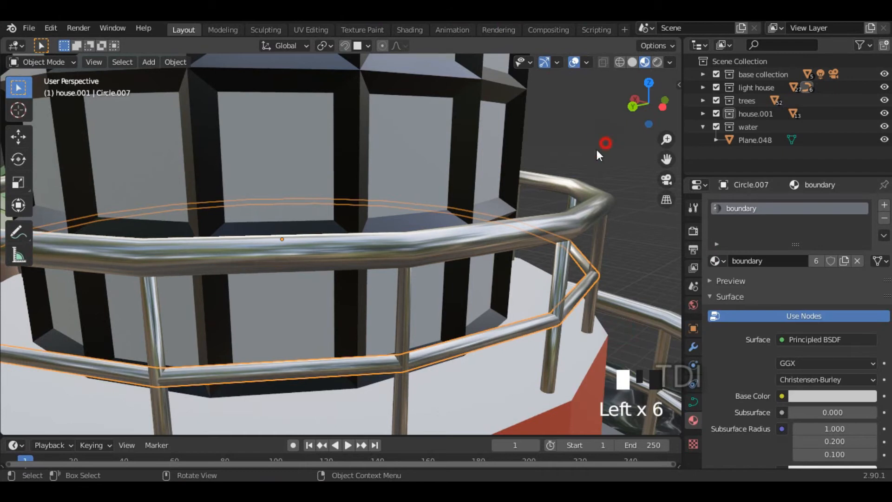
- Select the lighthouse body and, in Edit Mode, select the ring of white ledge faces below the small railing
scroll(509, 251, "down", 4)
middle_click_drag(509, 250, 431, 311)
left_click(406, 308)
left_click(410, 315)
left_click(416, 334)
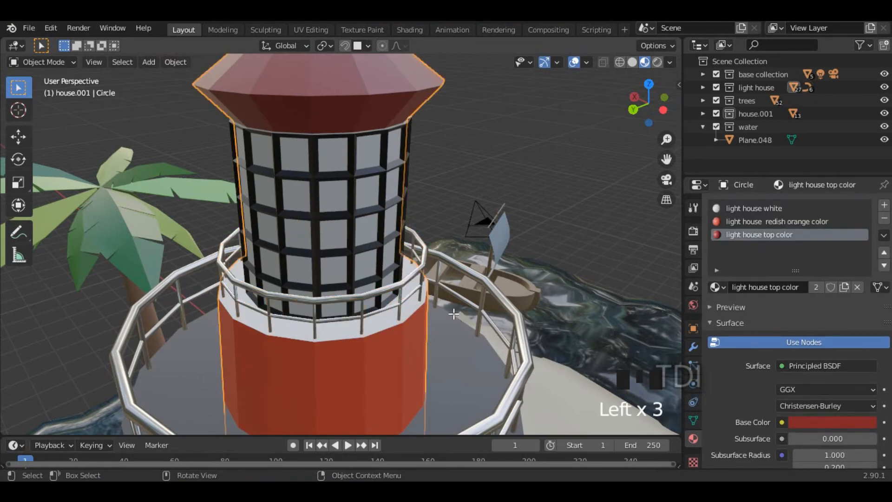
key("Tab")
left_click(384, 323)
double_click(389, 321)
middle_click_drag(410, 327, 296, 249)
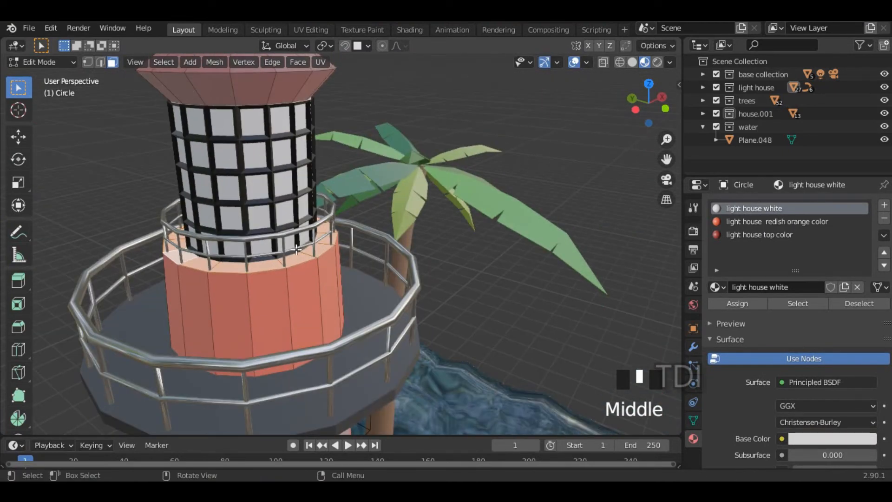
- Check the extent of the selected ledge ring in wireframe shading and return to Material Preview
key("z")
left_click(230, 276)
scroll(254, 283, "down", 3)
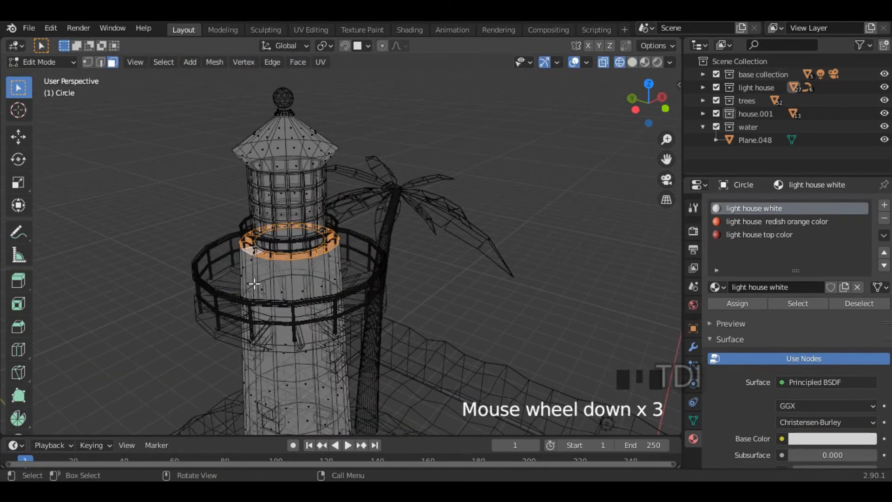
key("z")
left_click(256, 395)
scroll(297, 325, "up", 3)
middle_click_drag(325, 321, 481, 311)
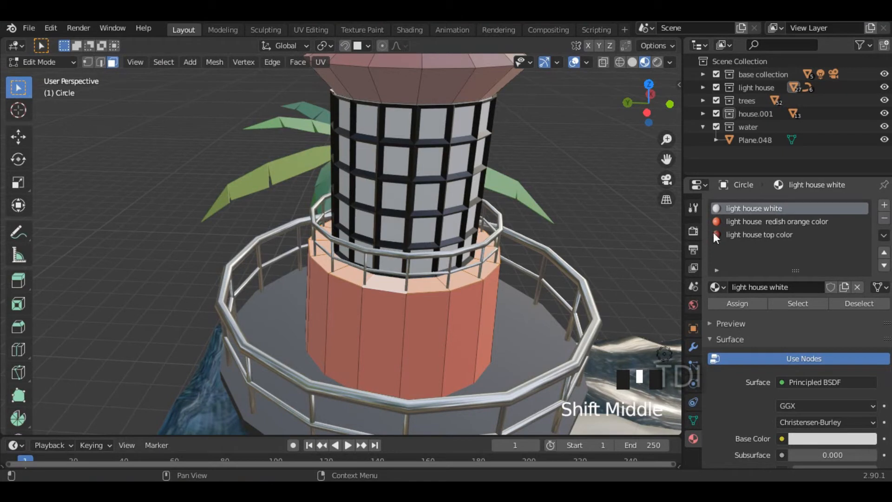
- Add a material slot to the lighthouse, undo the ring selection to a single ledge face, and create a material named "light house black"
left_click(884, 205)
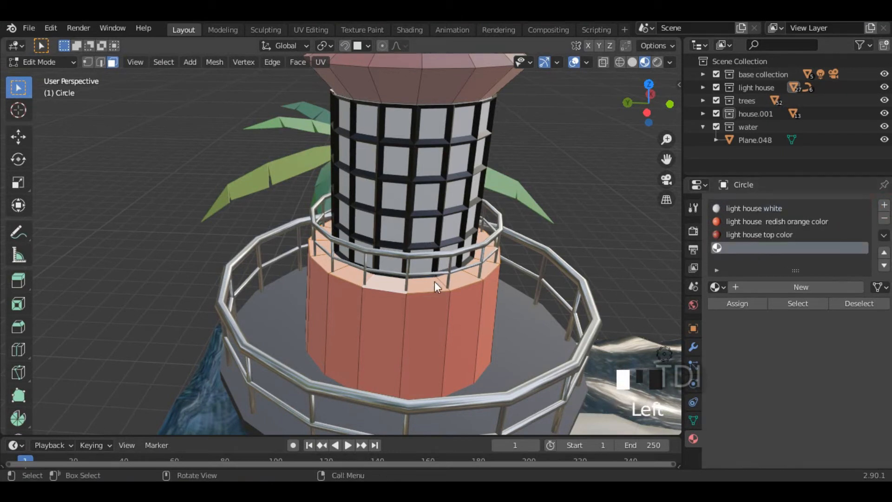
key("ctrl+z")
key("ctrl+z")
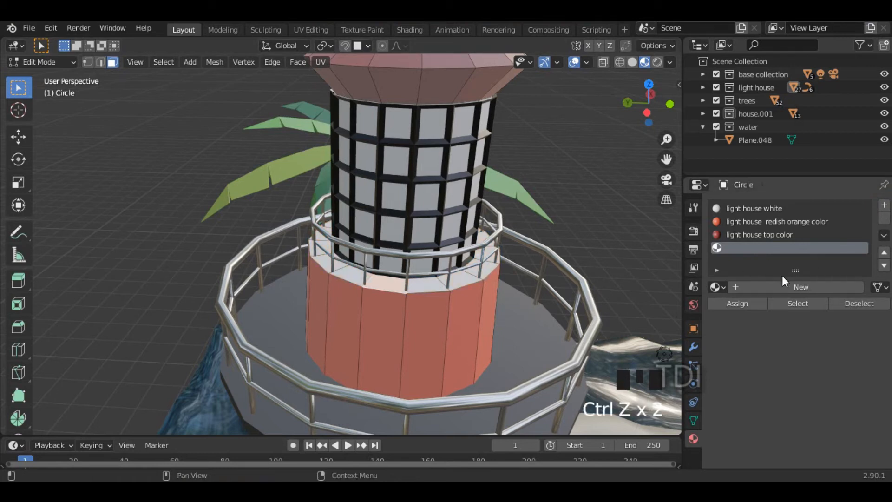
left_click(790, 287)
left_click(771, 286)
type("lig")
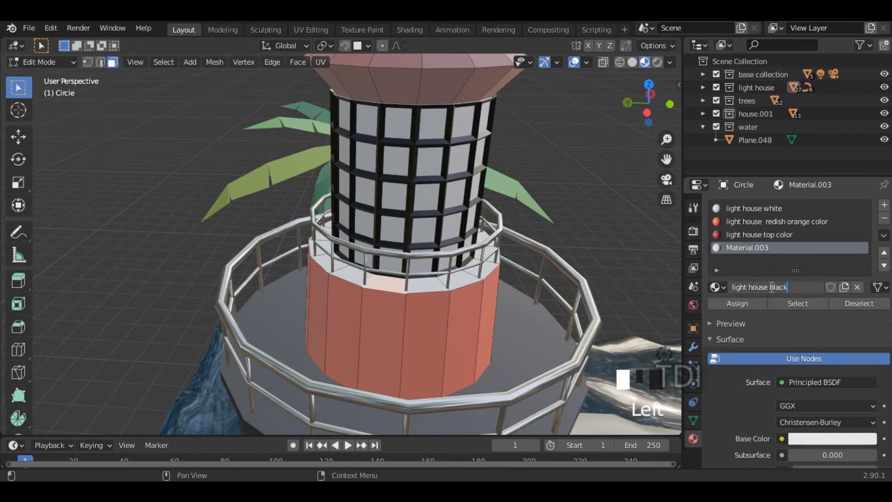
type("ht house black")
key("Return")
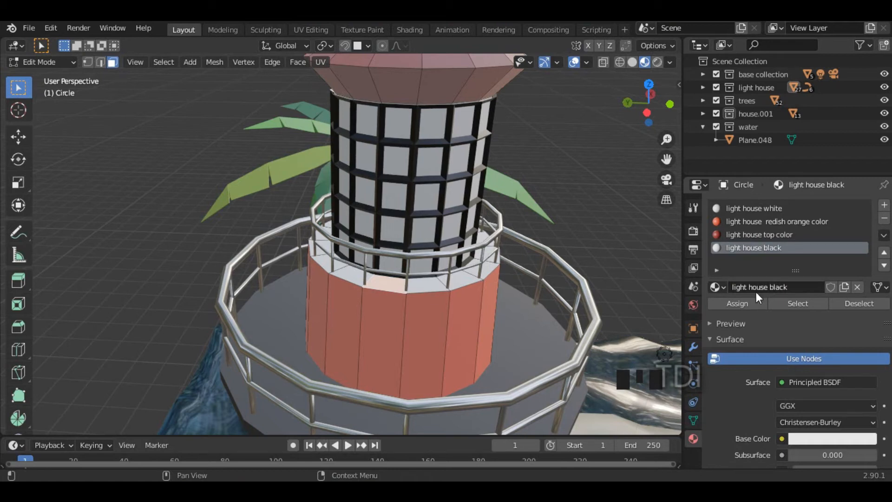
- Give "light house black" a dark reddish-brown base colour and assign it to the selected ledge face
scroll(749, 305, "down", 6)
left_click(809, 307)
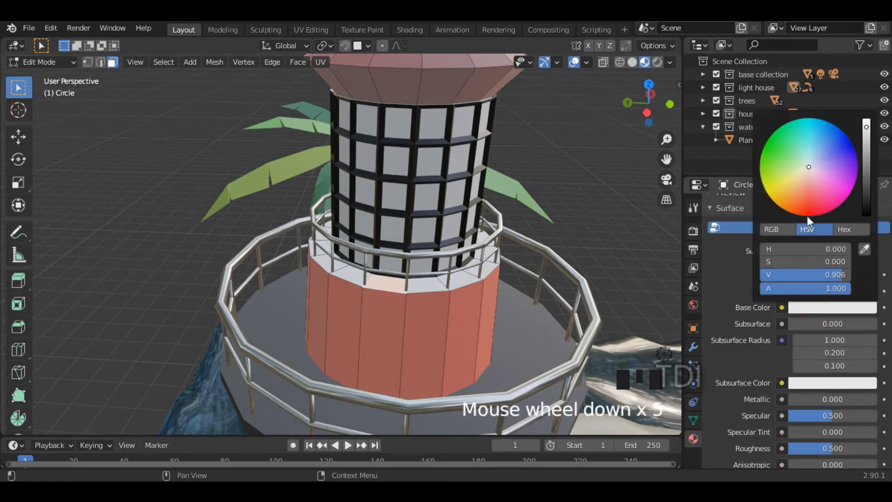
left_click_drag(866, 128, 866, 175)
left_click_drag(809, 173, 811, 182)
left_click_drag(866, 175, 866, 153)
mouse_move(809, 189)
left_mouse_down()
mouse_move(810, 199)
mouse_move(807, 185)
left_mouse_up()
left_click_drag(866, 154, 866, 187)
scroll(768, 302, "up", 5)
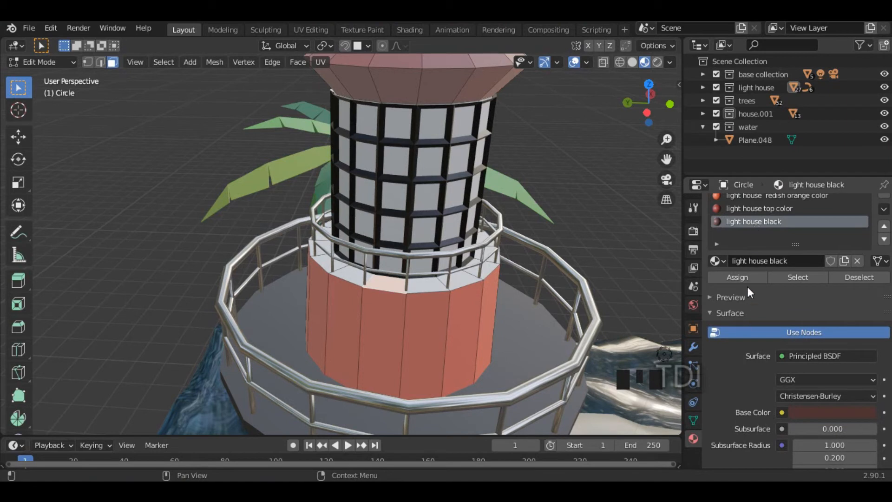
left_click(748, 273)
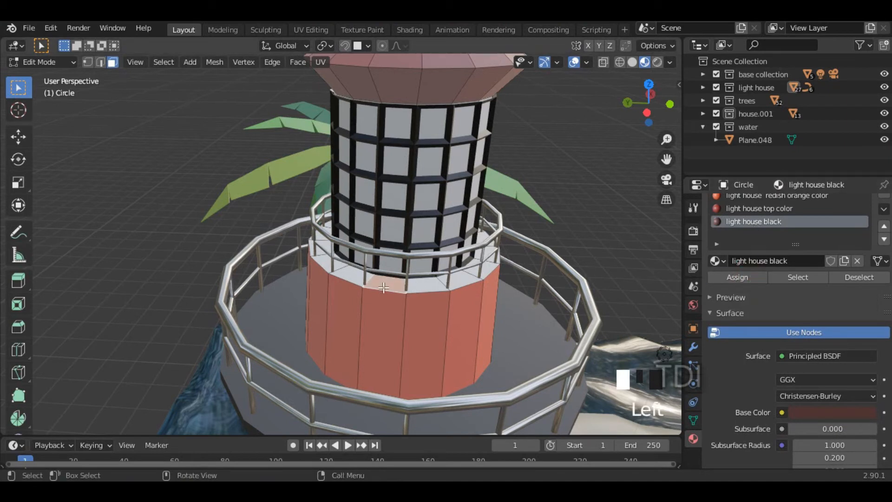
- Select the whole ring of white ledge faces below the small railing, assign "light house black" to it, and return to Object Mode
left_click(443, 283)
double_click(446, 282)
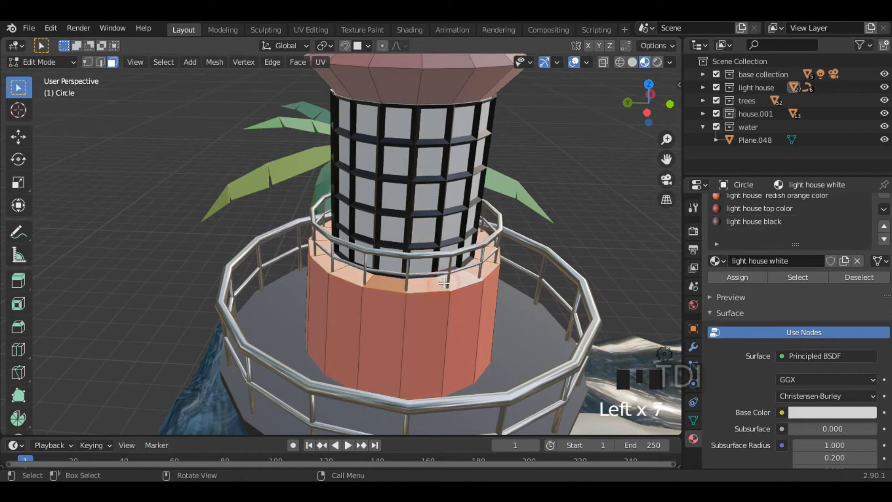
left_click(756, 221)
scroll(766, 231, "up", 2)
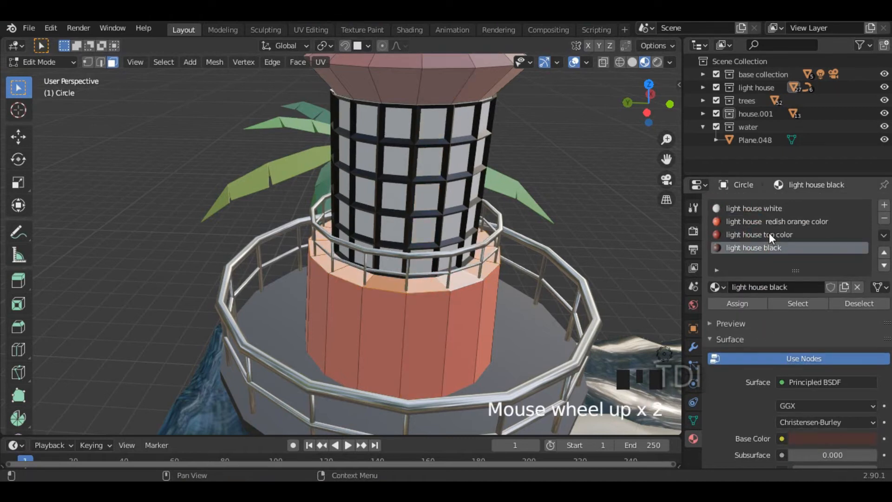
left_click(741, 302)
key("z")
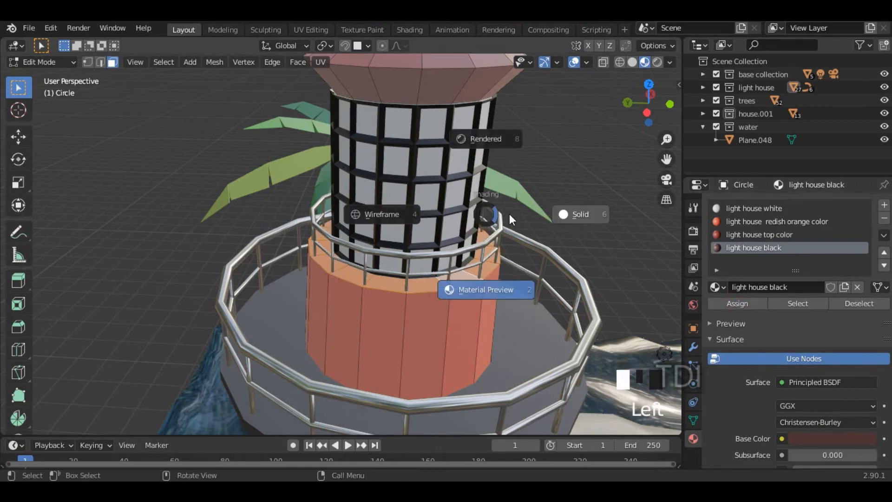
left_click(483, 293)
key("Tab")
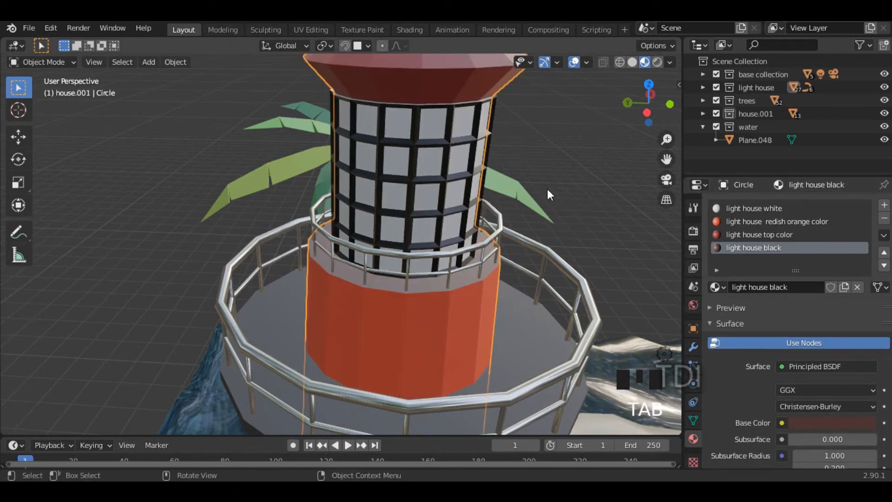
- Apply the BTool_Cube and BTool_Cube.001 boolean modifiers on the lighthouse body
scroll(547, 186, "down", 4)
middle_click_drag(548, 186, 411, 209)
left_click(355, 258)
middle_click_drag(355, 258, 449, 211)
left_click(364, 223)
middle_click_drag(412, 280, 456, 318)
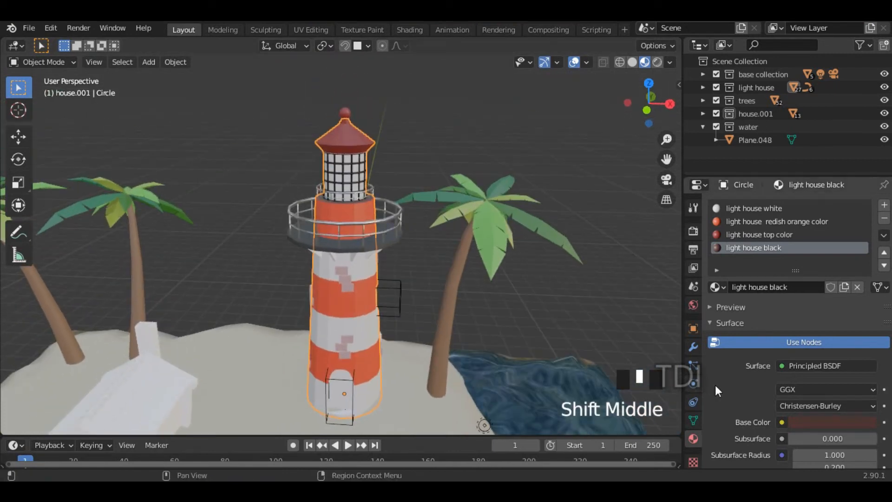
left_click(691, 346)
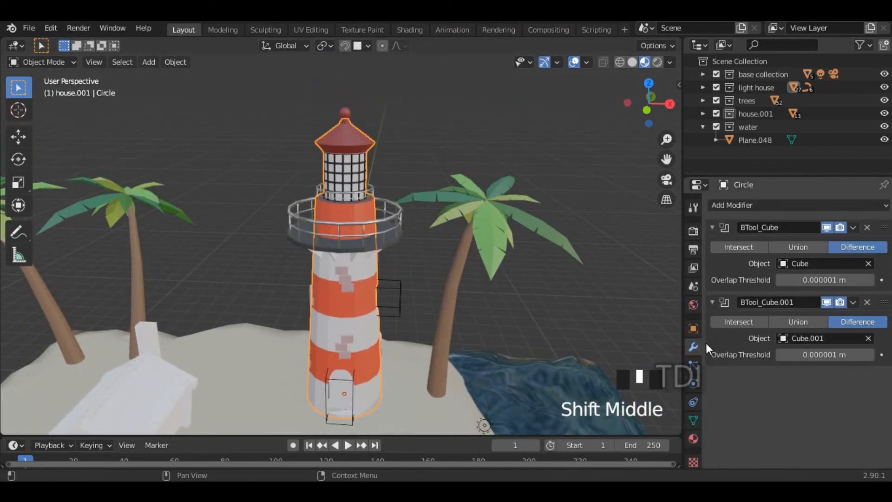
left_click(854, 228)
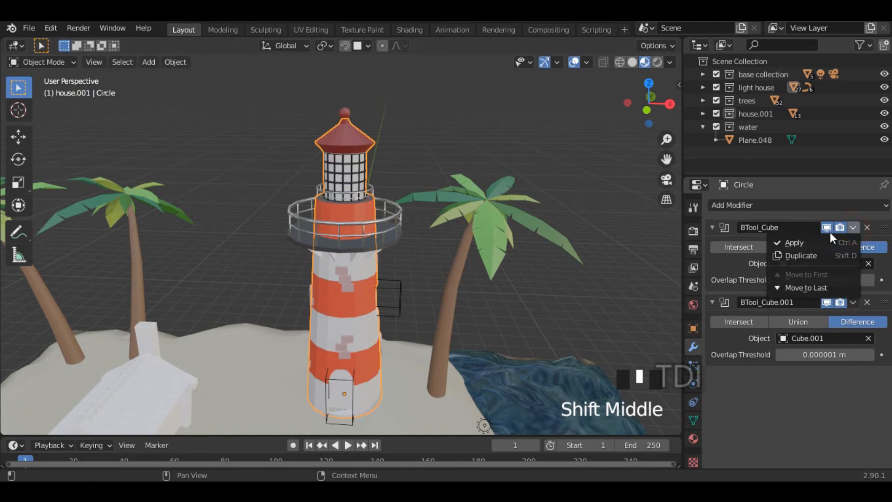
left_click(806, 244)
left_click(854, 227)
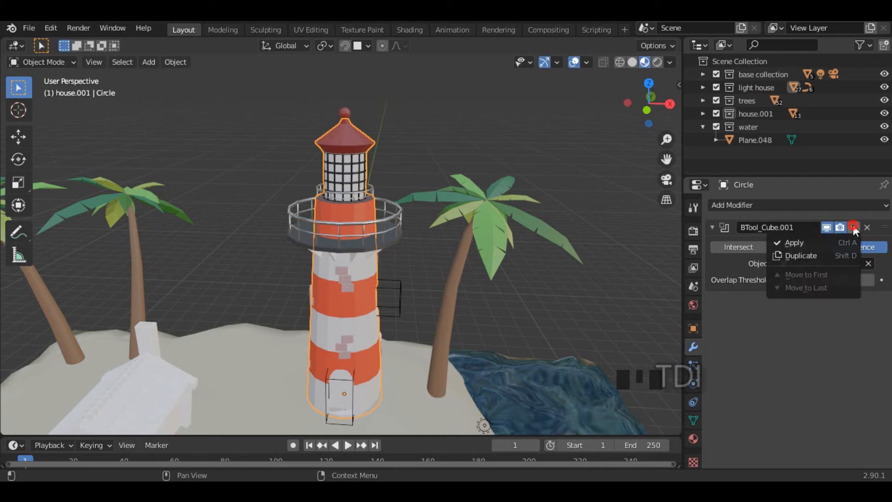
left_click(819, 245)
- Delete the two cutter cubes at the lighthouse's upper window and its doorway
middle_click_drag(606, 297, 398, 310)
left_click(395, 298)
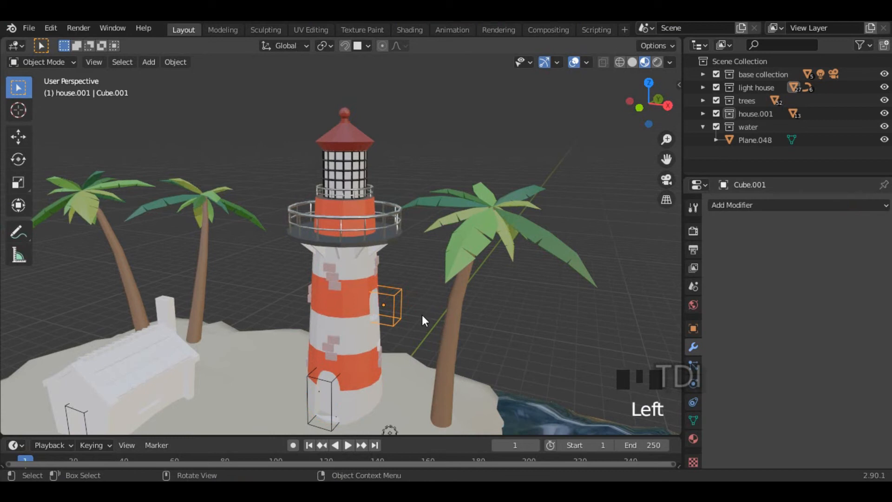
key("x")
left_click(422, 315)
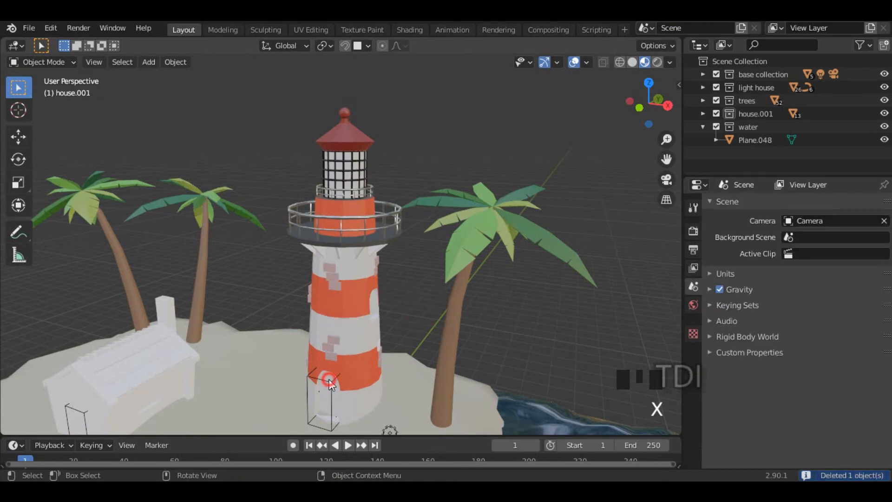
left_click(330, 383)
key("x")
left_click(433, 333)
- Select the lighthouse body and, in Edit Mode with face selection, select the arched doorway face
middle_click_drag(389, 325, 371, 332)
left_click(383, 358)
key("Tab")
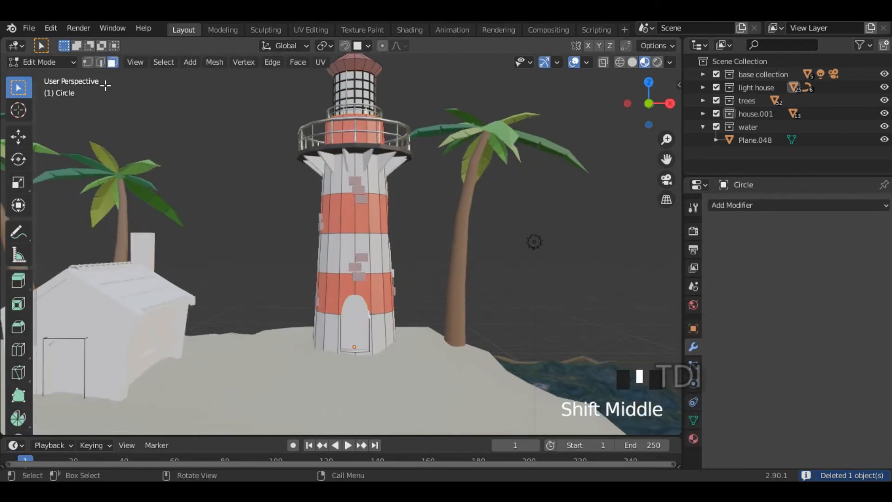
left_click(112, 62)
left_click(355, 327)
scroll(368, 336, "up", 2)
middle_click_drag(368, 336, 459, 300, "shift")
- Add a material slot to the lighthouse and create a material named "emission light"
left_click(694, 435)
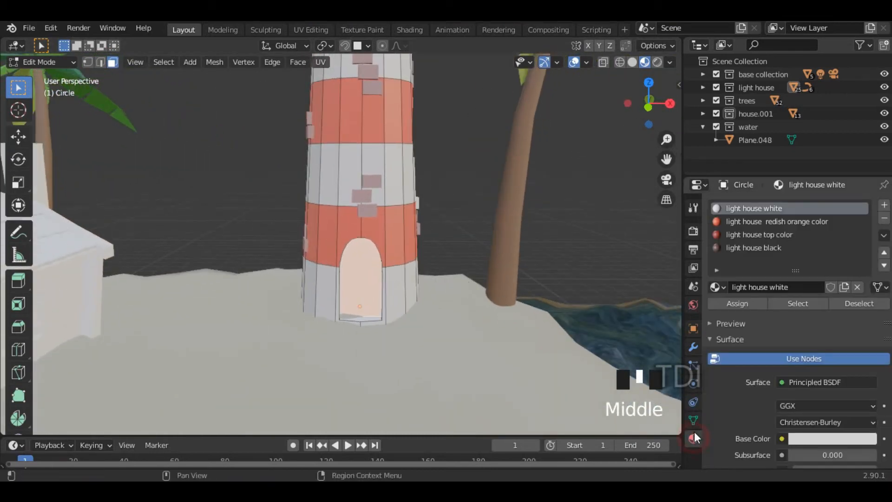
left_click(884, 206)
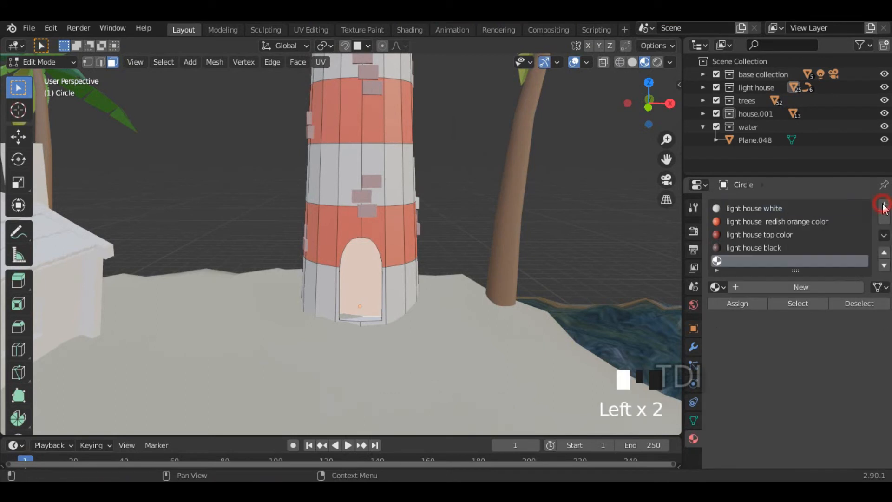
left_click(765, 286)
left_click(781, 284)
type("e")
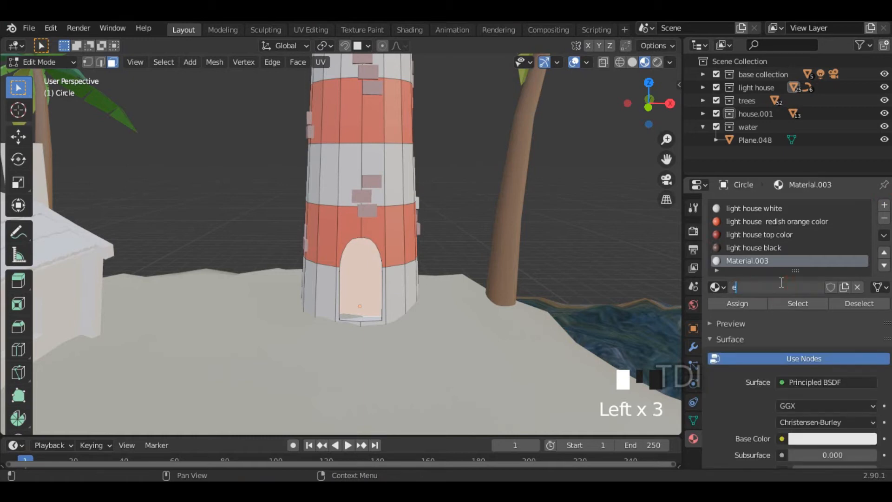
type("mi")
key("Return")
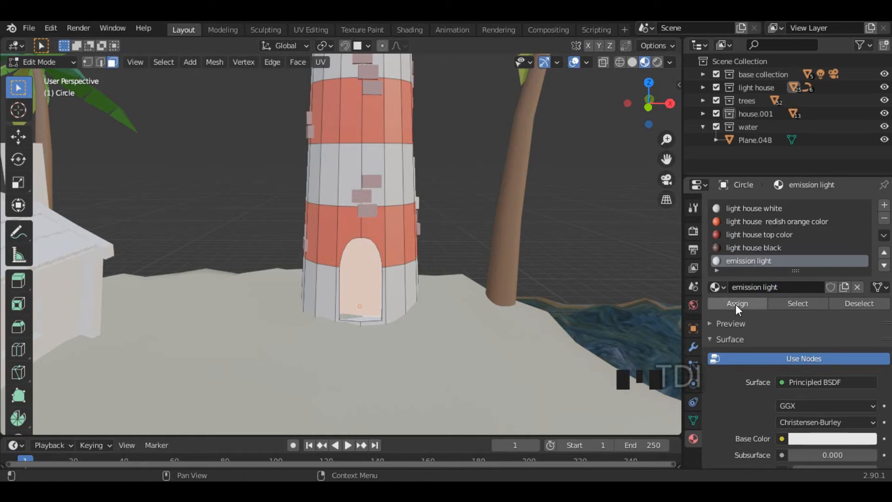
- Change the surface shader of "emission light" to Emission and give it an orange colour
scroll(735, 304, "down", 4)
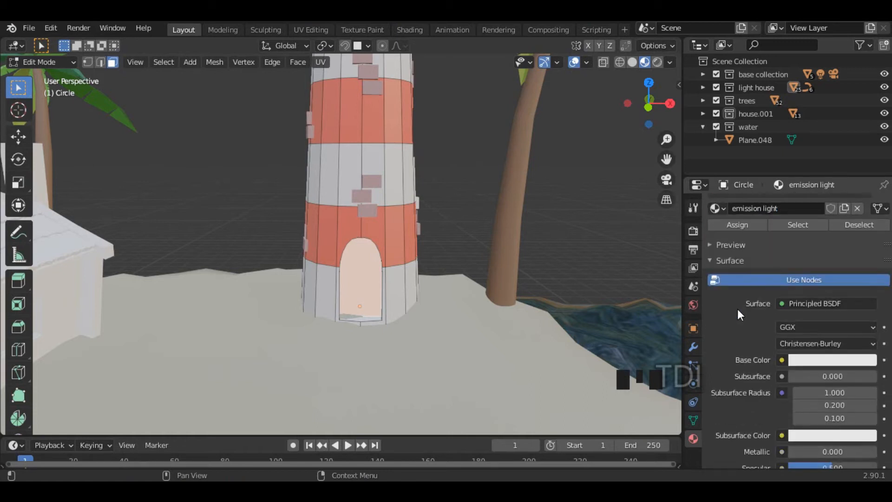
left_click(801, 303)
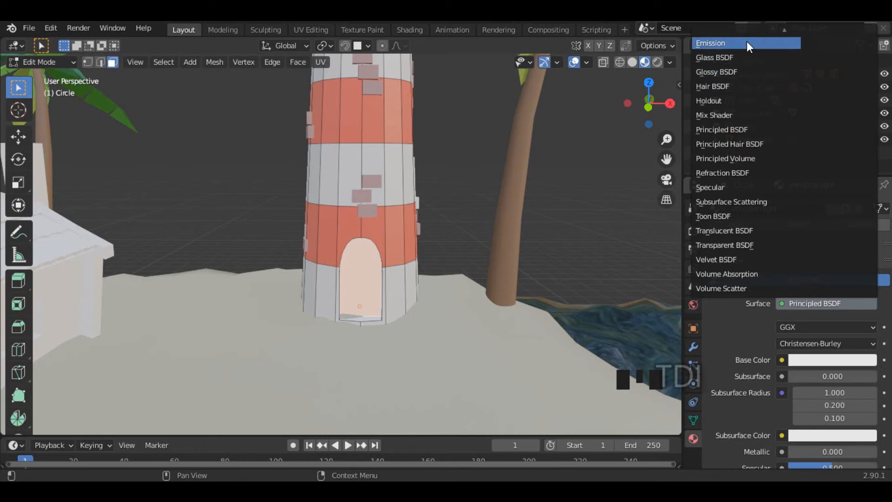
scroll(746, 41, "up", 2)
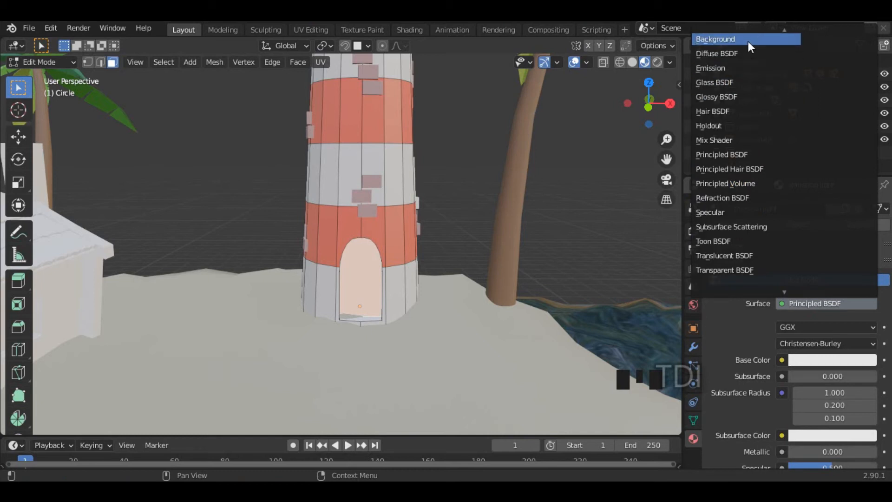
left_click(746, 68)
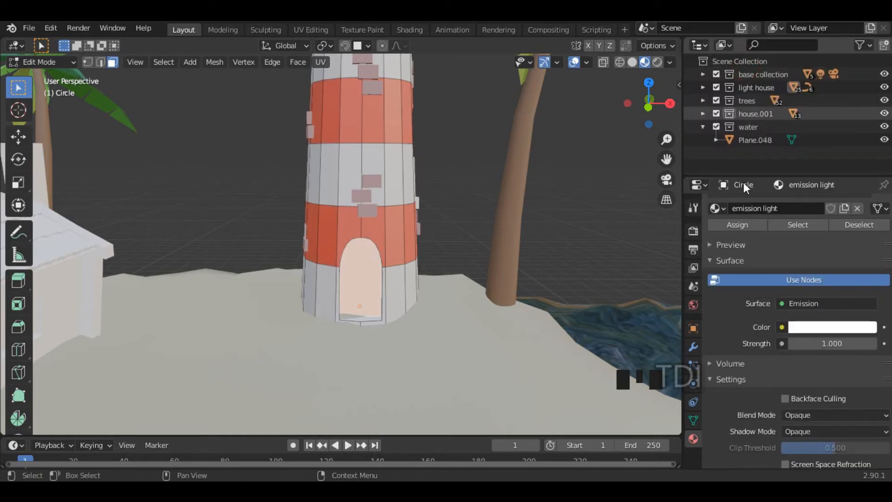
left_click(808, 327)
left_click_drag(802, 212, 797, 227)
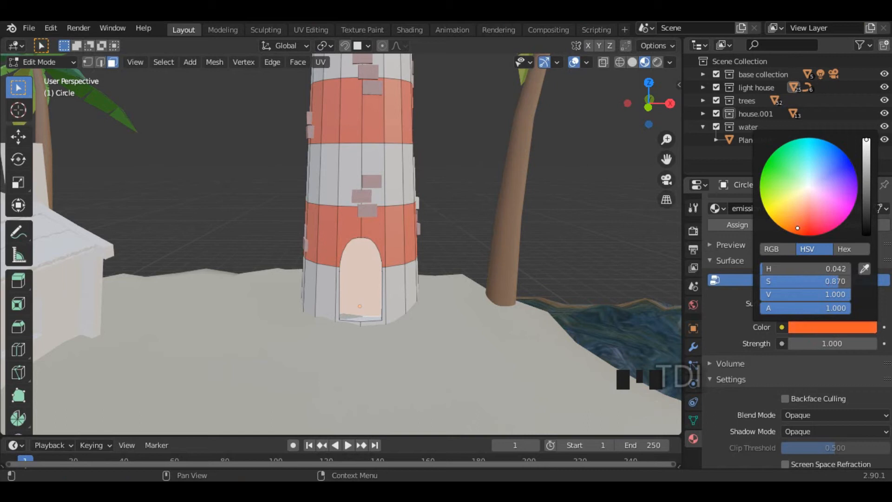
- Set the emission strength to 25 and assign "emission light" to the selected doorway face
left_click(815, 343)
type("1.0")
type("2")
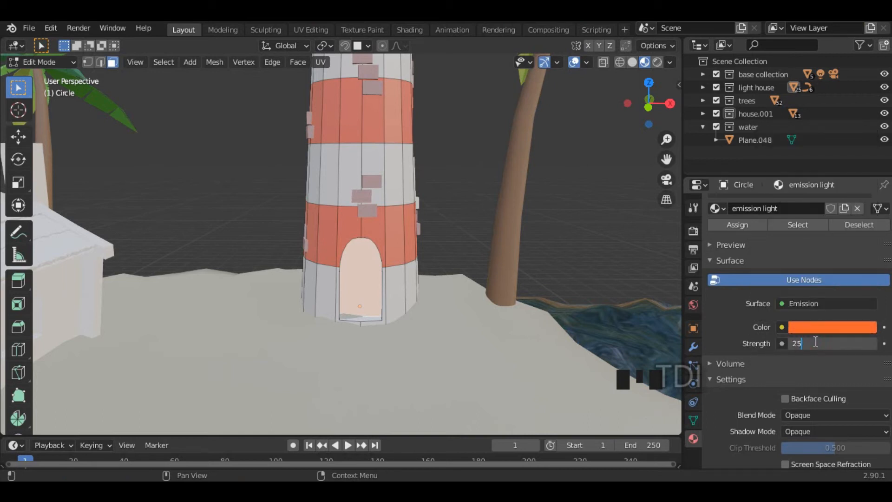
type("5")
left_click(815, 342)
middle_click_drag(574, 267, 550, 269)
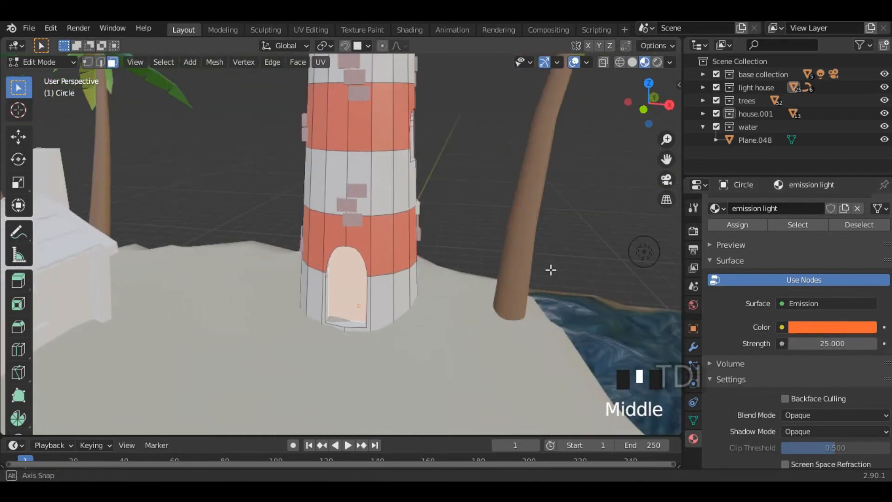
scroll(767, 391, "up", 4)
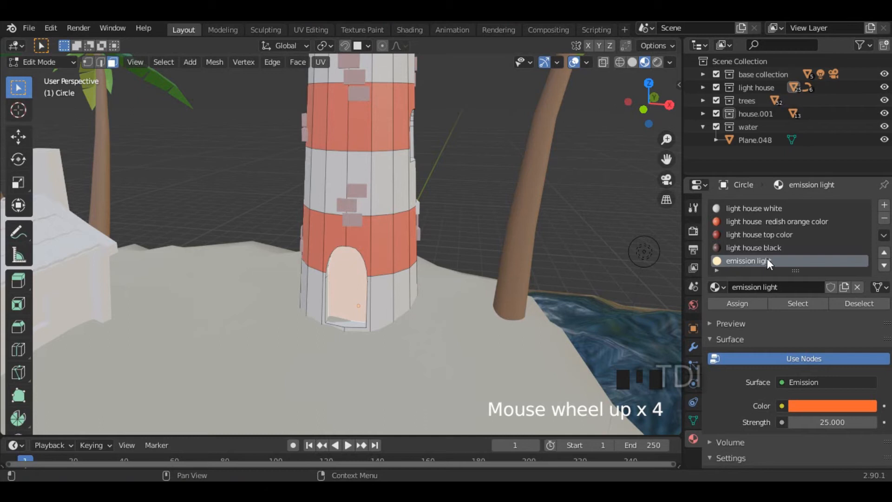
left_click(740, 302)
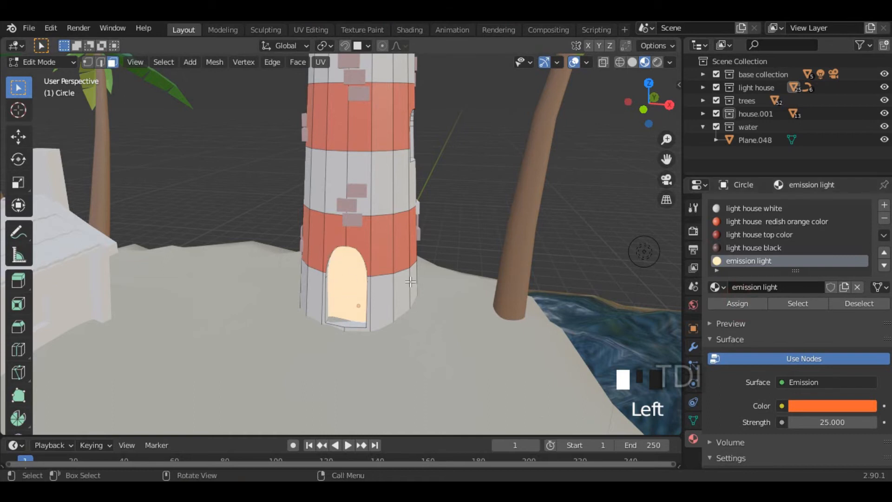
- Select the arched window face on the lighthouse's side and assign the "emission light" material to it
scroll(410, 281, "down", 5)
middle_click_drag(410, 281, 360, 228)
left_click(361, 229)
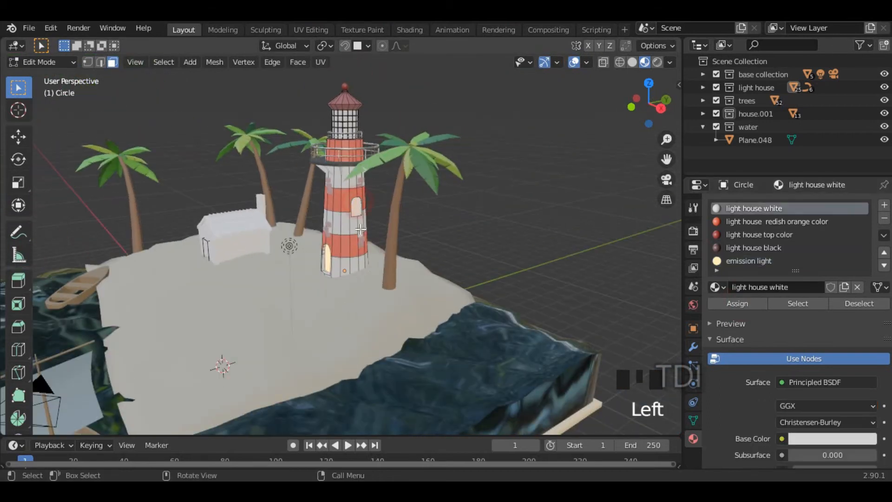
scroll(361, 228, "up", 4)
left_click(756, 262)
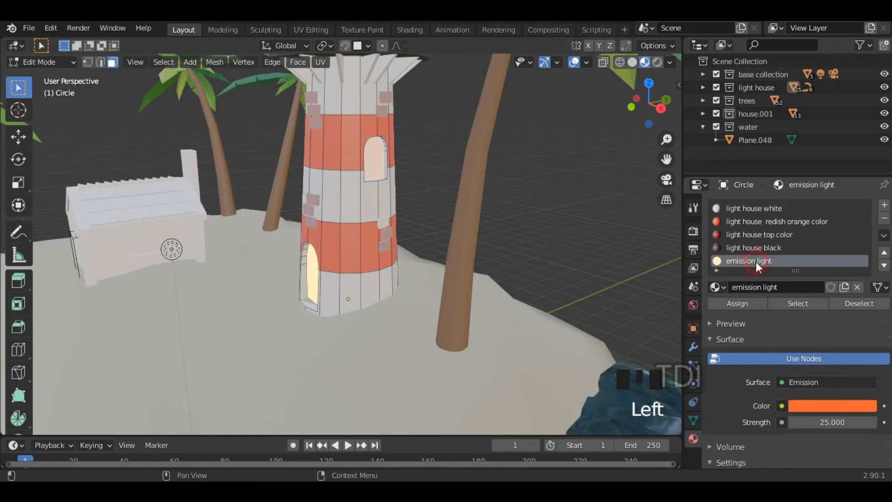
left_click(746, 305)
- In front wireframe view, box-select the lamp room faces behind the window grid, and return to Material Preview
middle_click_drag(422, 201, 473, 263, "shift")
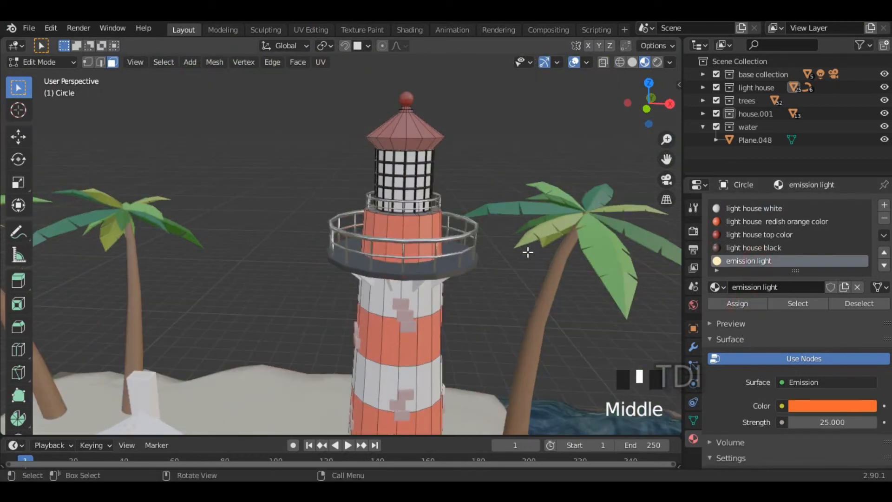
key("KP_1")
key("z")
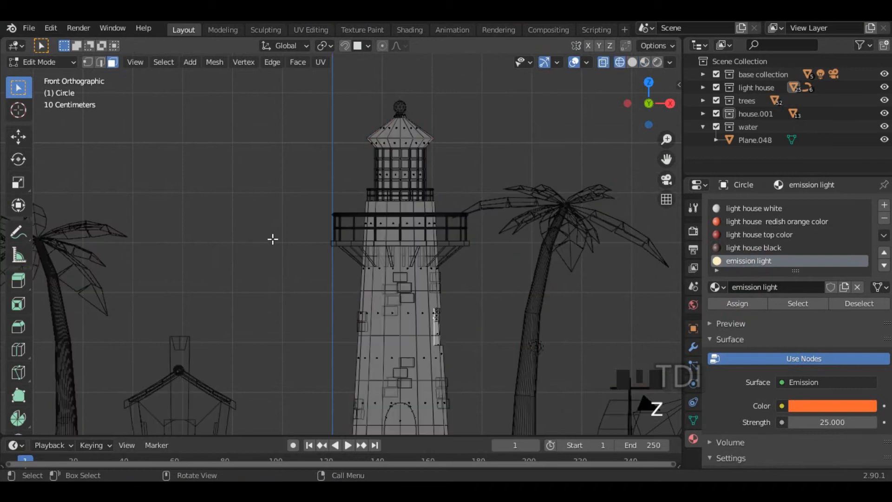
scroll(450, 169, "up", 4)
mouse_move(450, 169)
middle_mouse_down("shift")
mouse_move(470, 223)
mouse_move(429, 275)
middle_mouse_up("shift")
left_click_drag(279, 171, 533, 221)
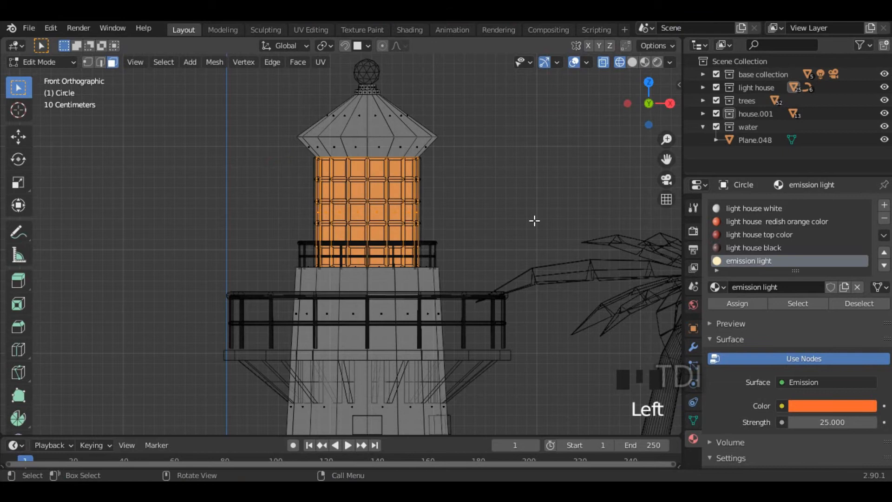
key("z")
left_click(431, 322)
mouse_move(524, 257)
middle_mouse_down()
mouse_move(438, 309)
mouse_move(236, 288)
mouse_move(480, 279)
middle_mouse_up()
scroll(491, 257, "down", 2)
scroll(491, 257, "up", 2)
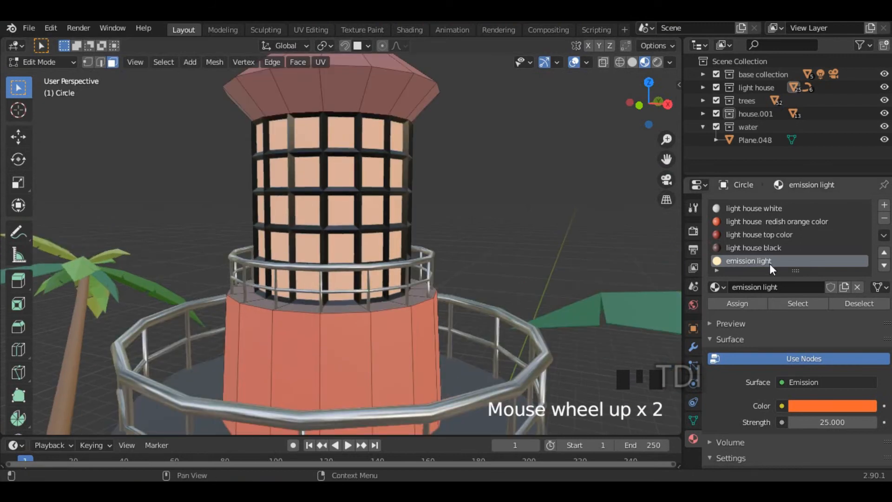
- Assign "emission light" to the selected lamp room faces, leave Edit Mode, and deselect the lighthouse
left_click(744, 302)
key("z")
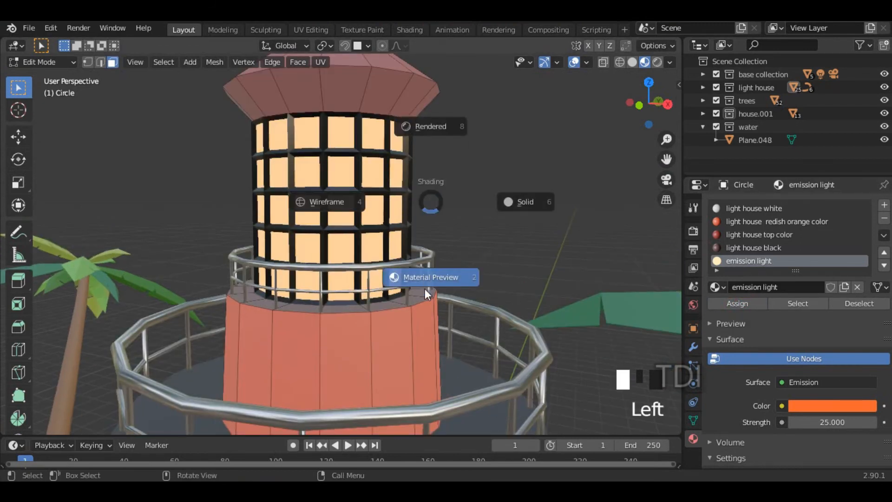
scroll(486, 245, "down", 8)
middle_click_drag(486, 245, 492, 182)
key("Tab")
left_click(527, 105)
- Select the support brackets under the balcony and give them the existing "light house top color" material
scroll(551, 132, "up", 4)
middle_click_drag(551, 133, 433, 266, "shift")
left_click(428, 251)
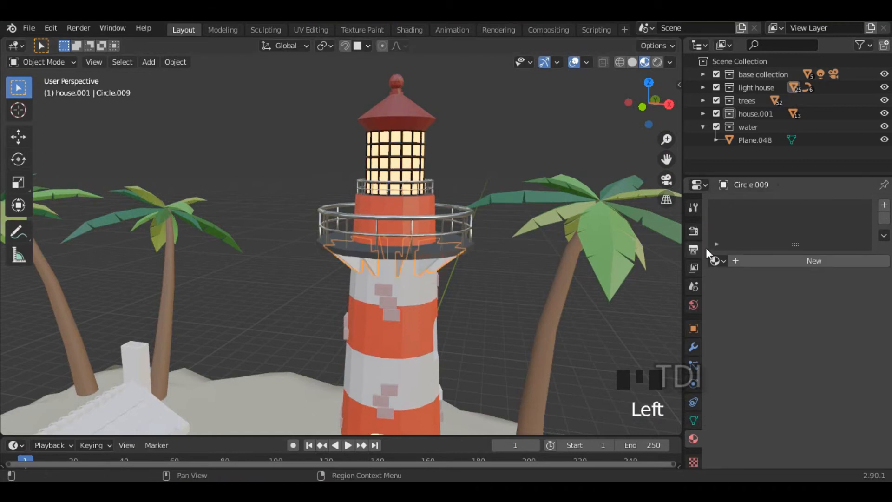
left_click(723, 260)
scroll(629, 332, "down", 10)
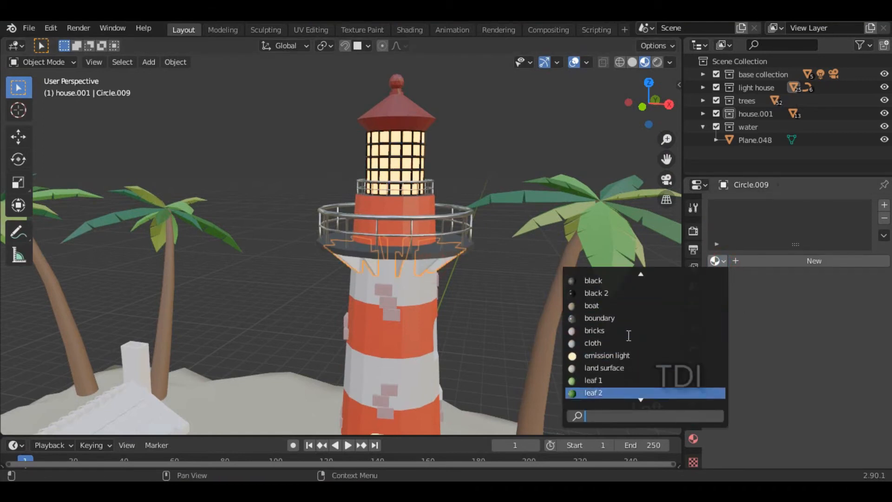
scroll(629, 336, "down", 1)
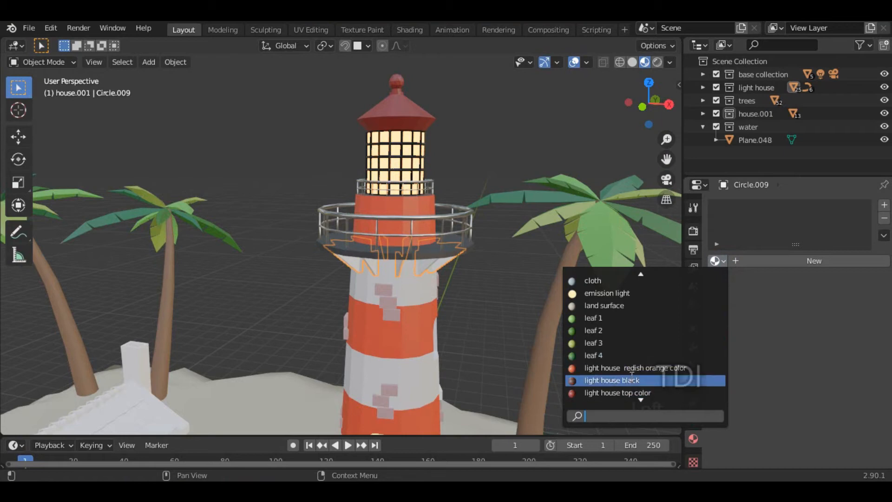
left_click(617, 393)
left_click(483, 283)
mouse_move(482, 283)
middle_mouse_down()
mouse_move(536, 228)
mouse_move(534, 299)
mouse_move(482, 294)
middle_mouse_up()
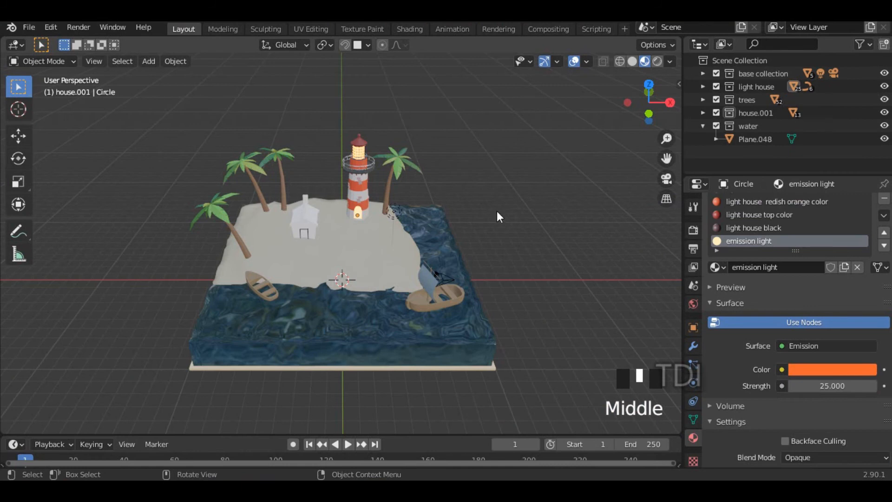
- Select the small house's wall body and give it a new material named "house"
middle_click_drag(497, 212, 261, 233)
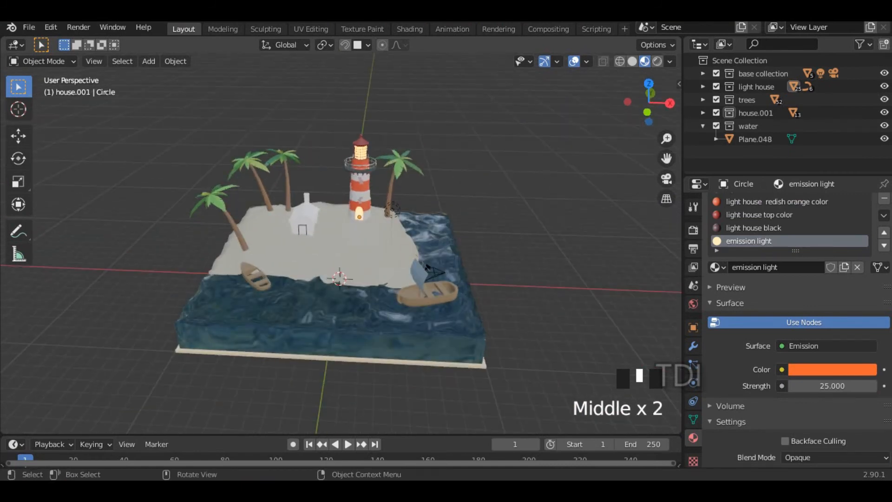
middle_click_drag(584, 211, 476, 214)
scroll(395, 190, "up", 5)
middle_click_drag(489, 154, 260, 263, "shift")
left_click(241, 271)
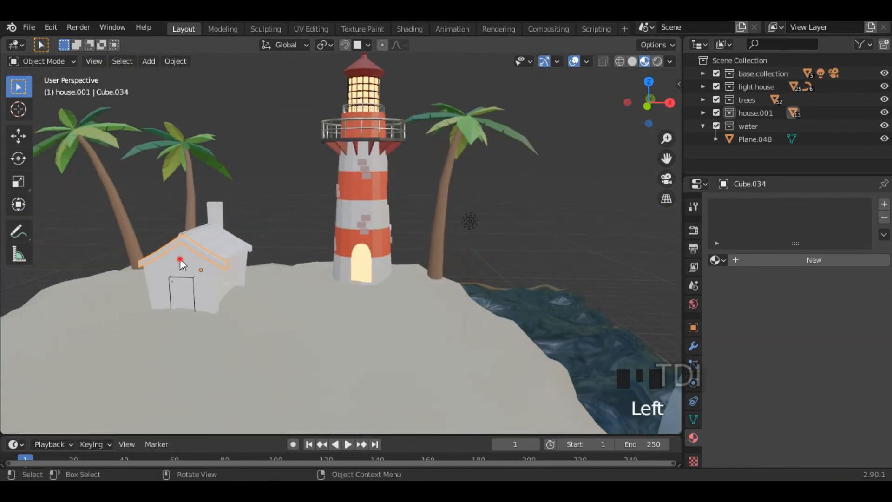
left_click(190, 269)
key("KP_Decimal")
middle_click_drag(335, 283, 365, 251, "shift")
scroll(330, 249, "down", 2)
left_click(790, 258)
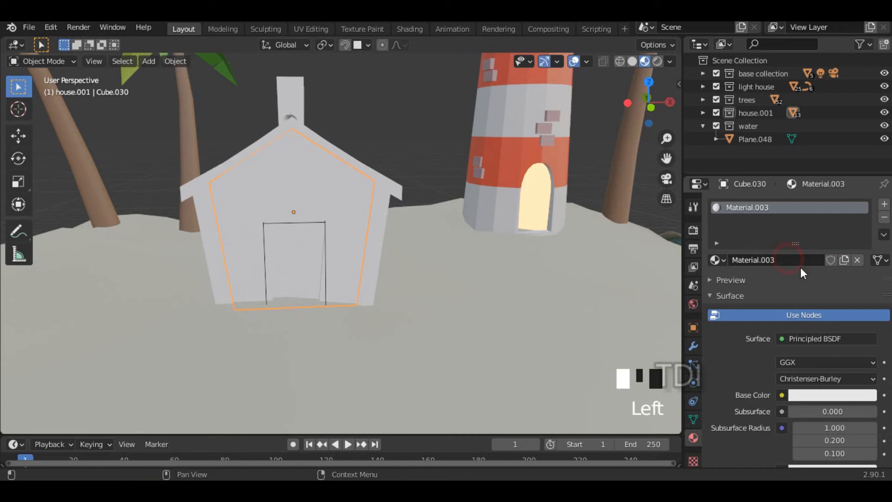
left_click(762, 262)
type("house")
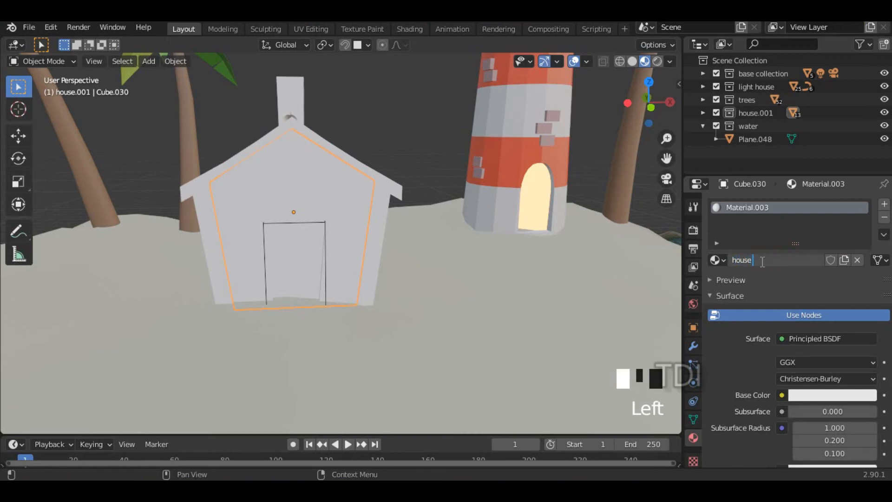
left_click(762, 261)
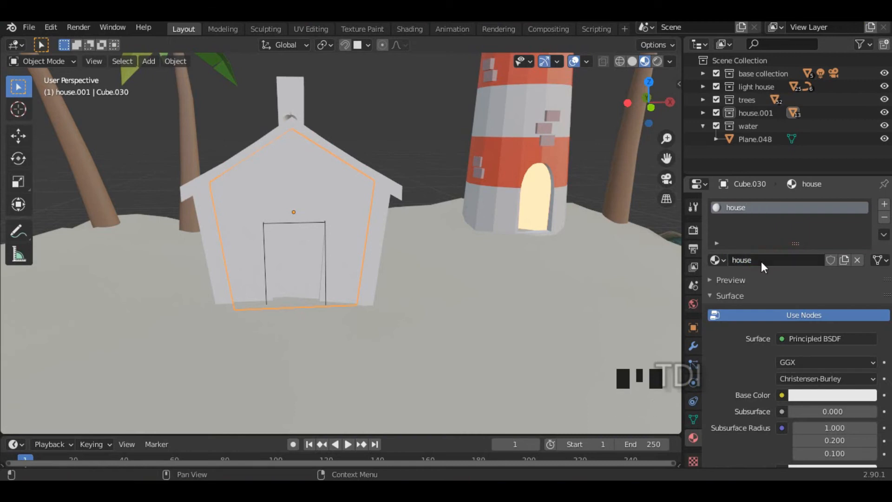
- Set the "house" material's base color to a muted pink with hue 0.975, saturation 0.338 and value 0.640, and deselect the house
left_click(818, 395)
left_click_drag(809, 263, 811, 271)
left_click_drag(866, 218, 866, 239)
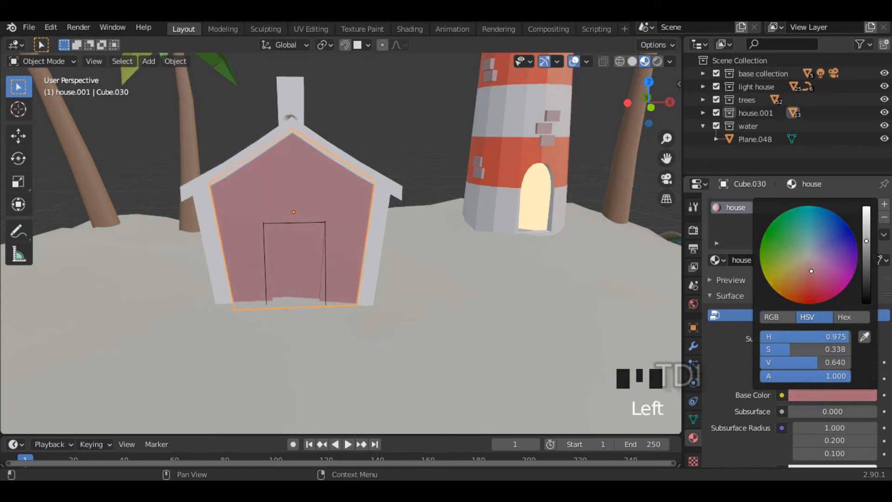
left_click(380, 122)
- Select the front gable beam of the house's roof and give it a new material named "house beams"
middle_click_drag(423, 195, 345, 230)
left_click(344, 218)
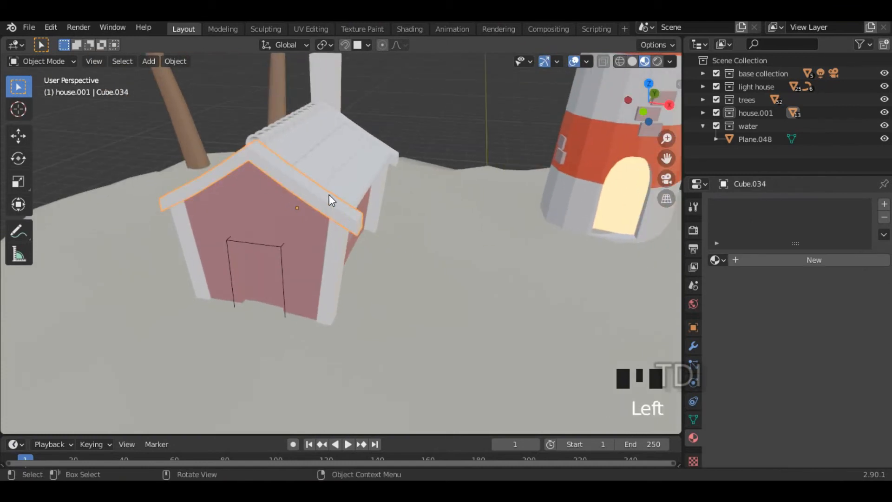
left_click(786, 261)
left_click(770, 260)
type("ho")
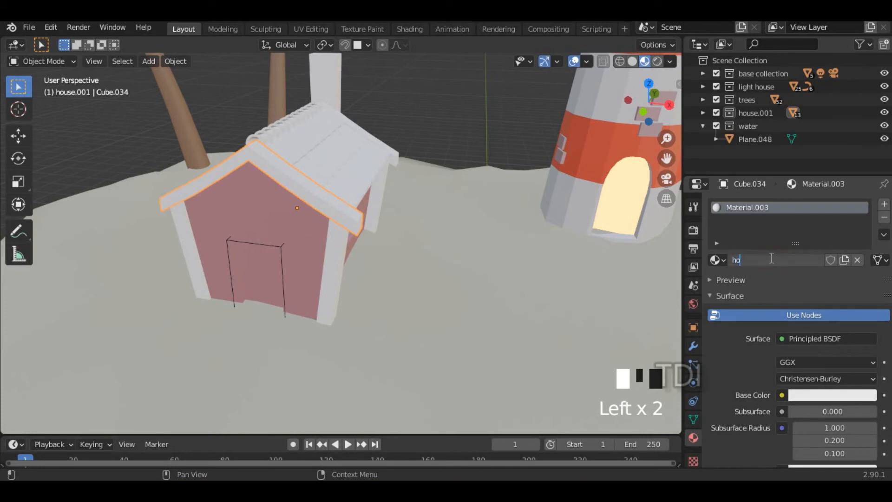
type("use beams")
key("Return")
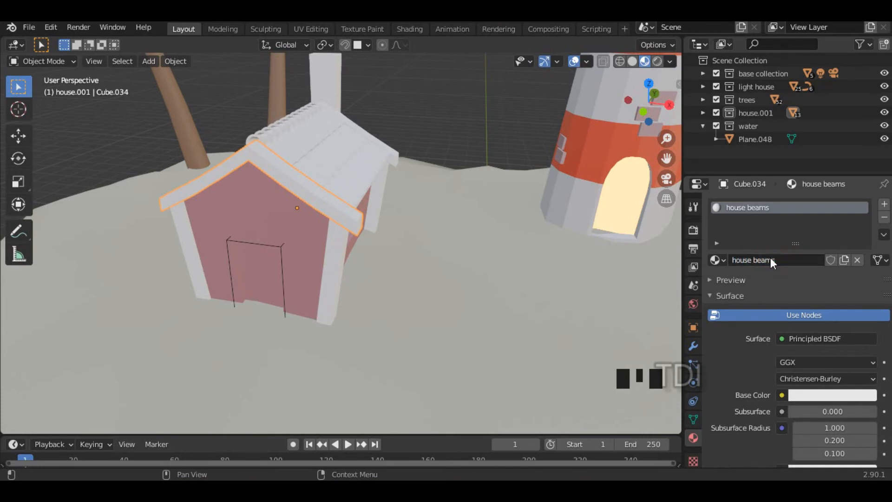
- Set the "house beams" base color to a dark red with hue 0.993, saturation 0.627 and value 0.593
left_click(812, 397)
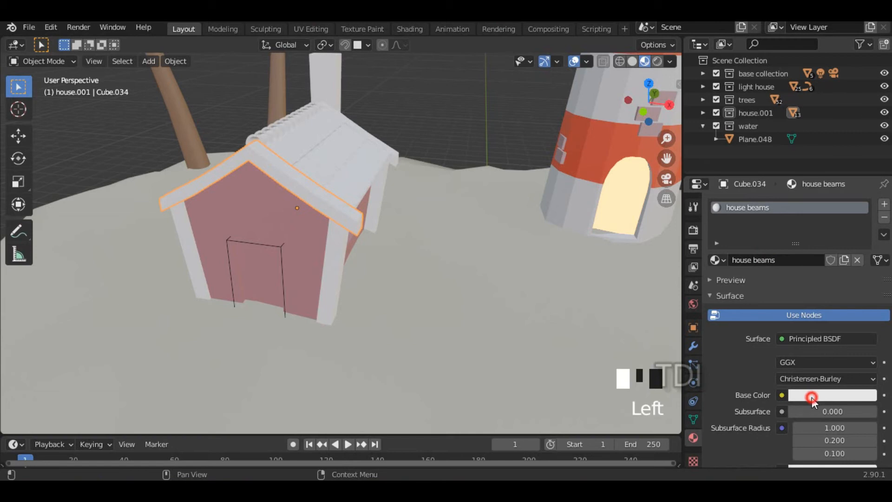
left_click_drag(809, 256, 810, 287)
left_click_drag(867, 216, 866, 239)
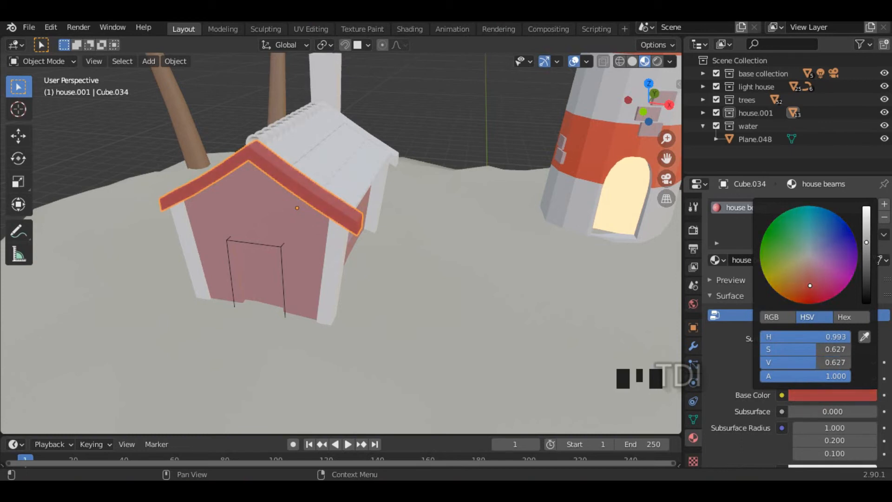
middle_click_drag(442, 193, 395, 220)
left_click(823, 396)
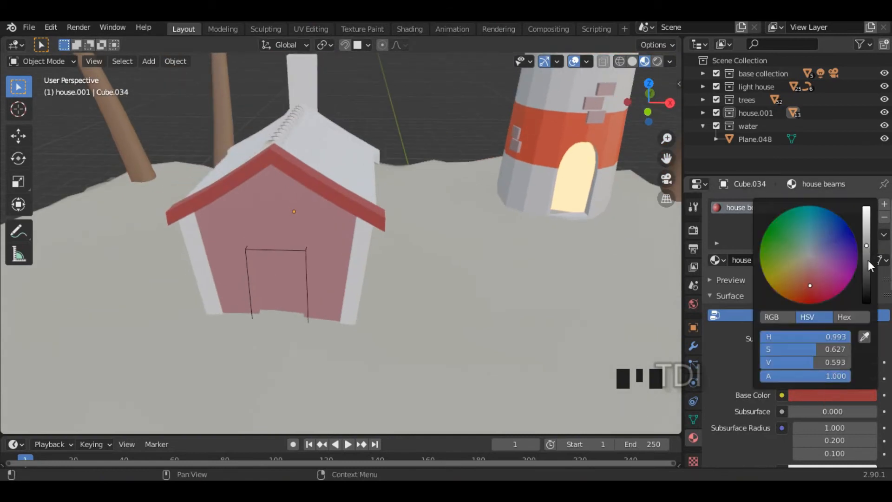
- Link the front gable beam's "house beams" material to the rear gable beam
middle_click_drag(558, 223, 418, 143)
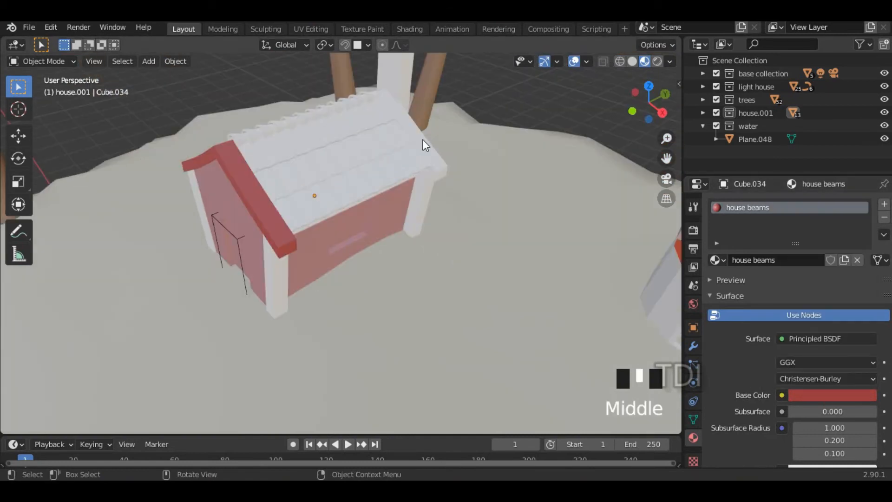
double_click(423, 142)
left_click(258, 190, "shift")
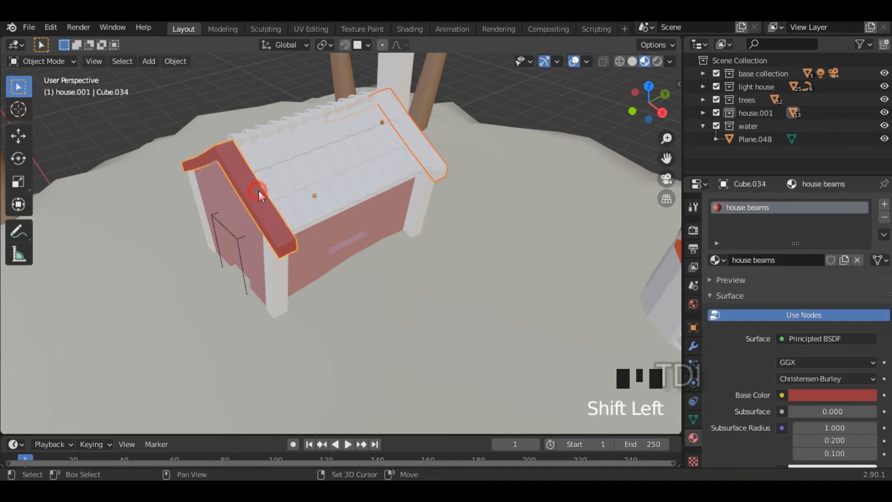
key("ctrl+l")
left_click(307, 263)
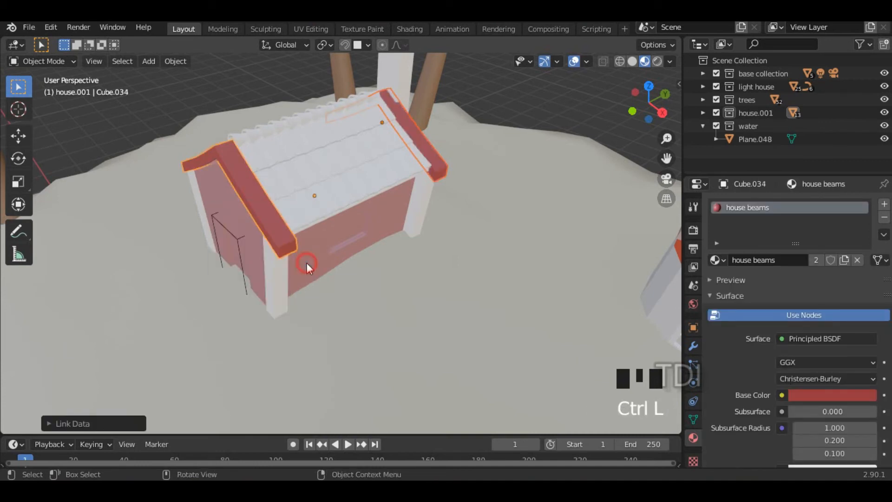
- Link the front gable beam's "house beams" material to the house's corner posts
middle_click_drag(293, 245, 543, 253)
middle_click_drag(316, 237, 211, 216)
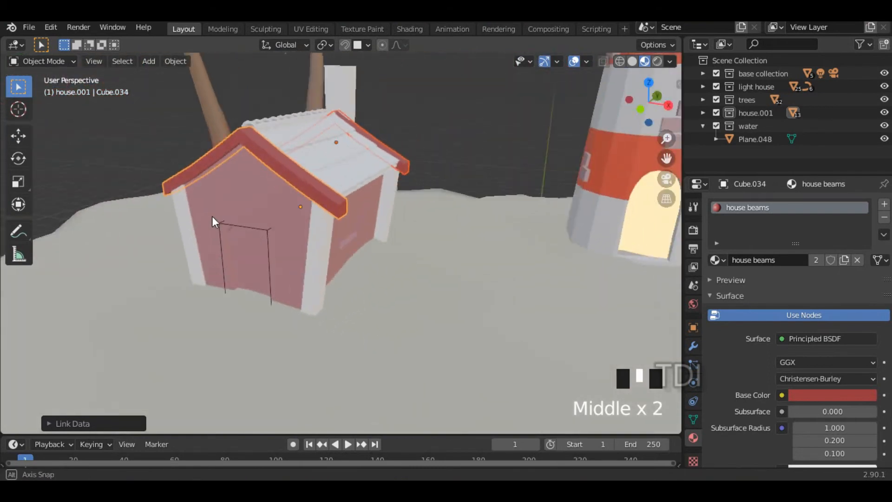
left_click(314, 246)
middle_click_drag(324, 246, 252, 250)
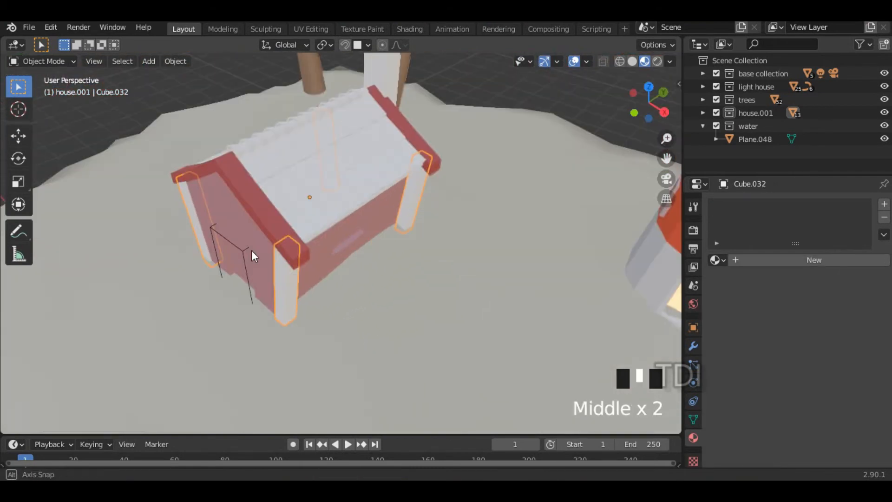
left_click(255, 199, "shift")
key("ctrl+l")
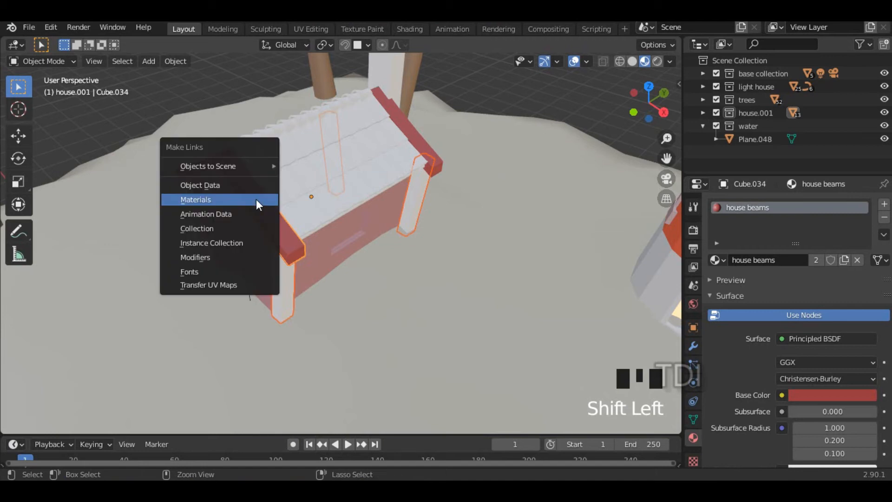
left_click(255, 199)
- Select the tiled roof panel facing the lighthouse and give it a new material named "house top"
mouse_move(256, 199)
middle_mouse_down()
mouse_move(464, 277)
mouse_move(244, 196)
middle_mouse_up()
middle_click_drag(328, 236, 301, 182)
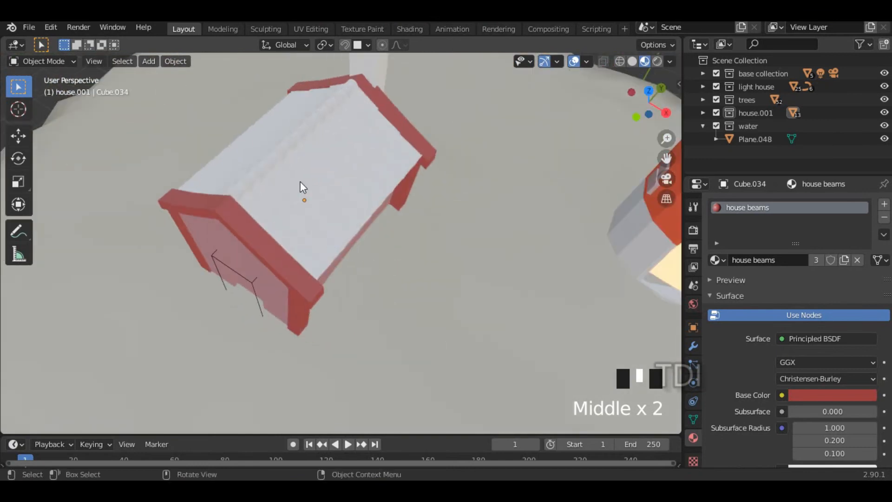
left_click(274, 161)
middle_click_drag(342, 228, 295, 169)
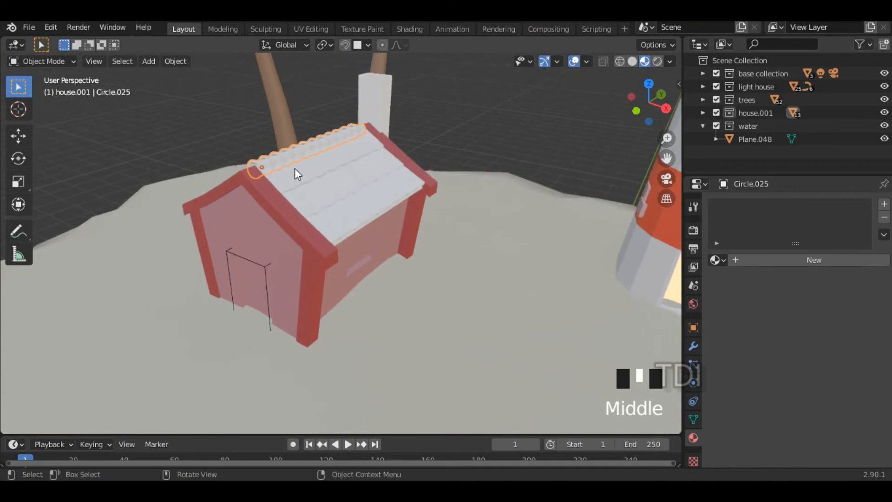
left_click(344, 185)
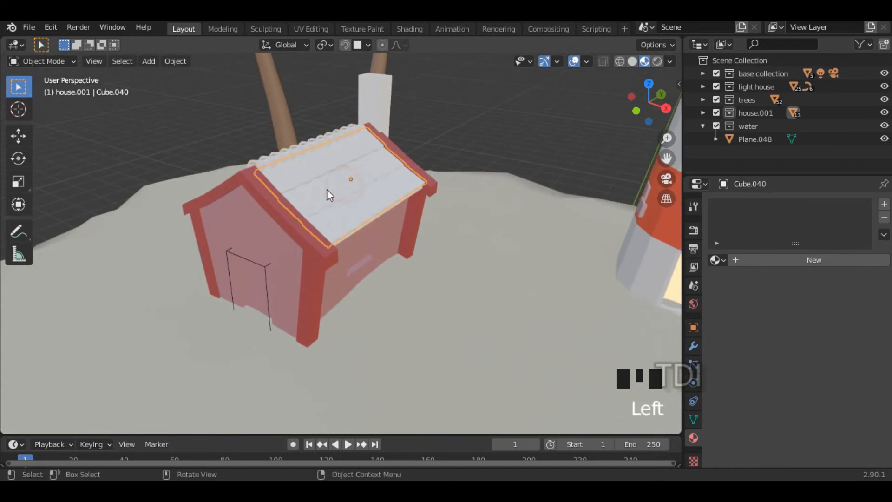
left_click(779, 261)
double_click(775, 260)
type("ho")
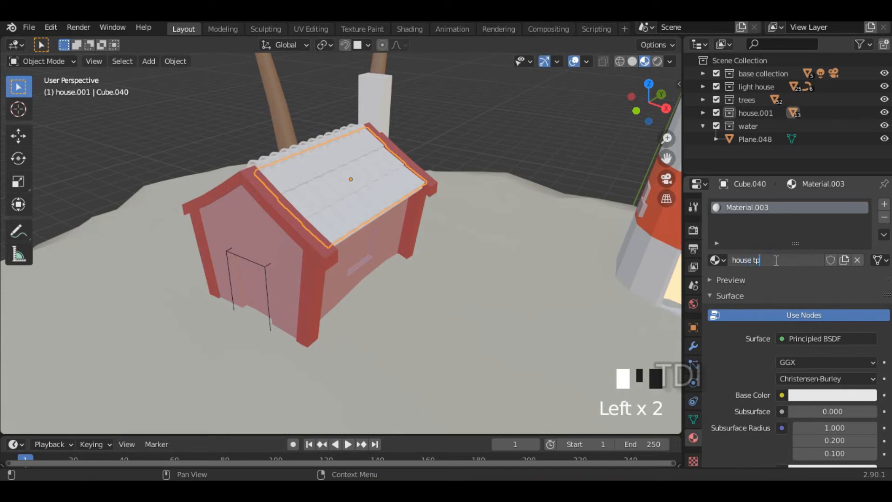
type("use topo")
key("Return")
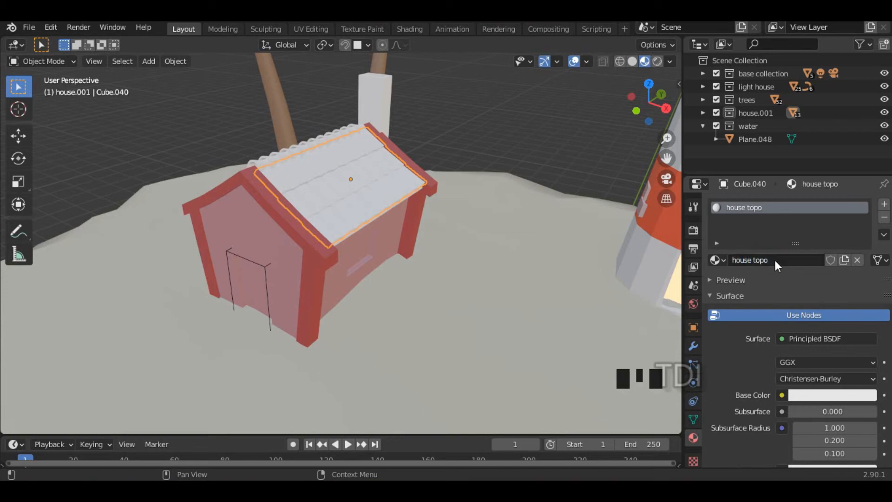
left_click(776, 261)
left_click(776, 261)
key("BackSpace")
key("Return")
- Set the "house top" base color to a dull red with hue 0.993, saturation 0.574 and value 0.567, and deselect the roof panel
left_click(820, 396)
left_click_drag(803, 279, 808, 280)
left_click_drag(810, 280, 811, 283)
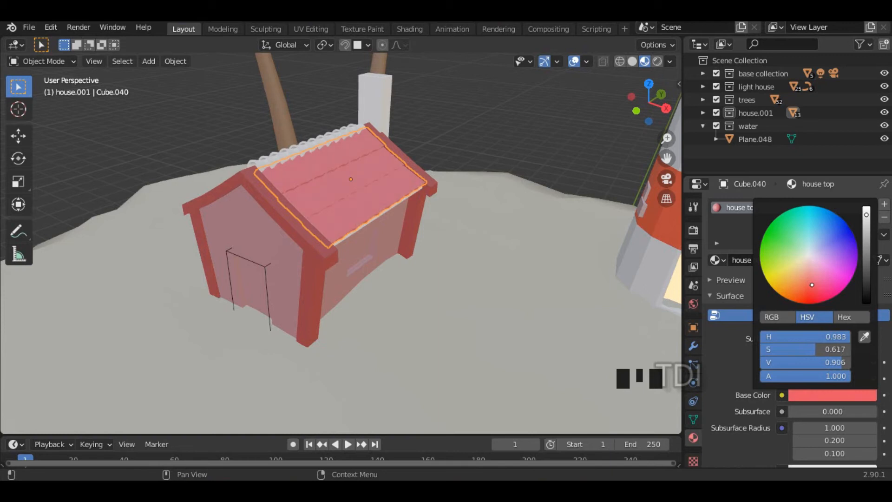
left_click_drag(865, 231, 866, 249)
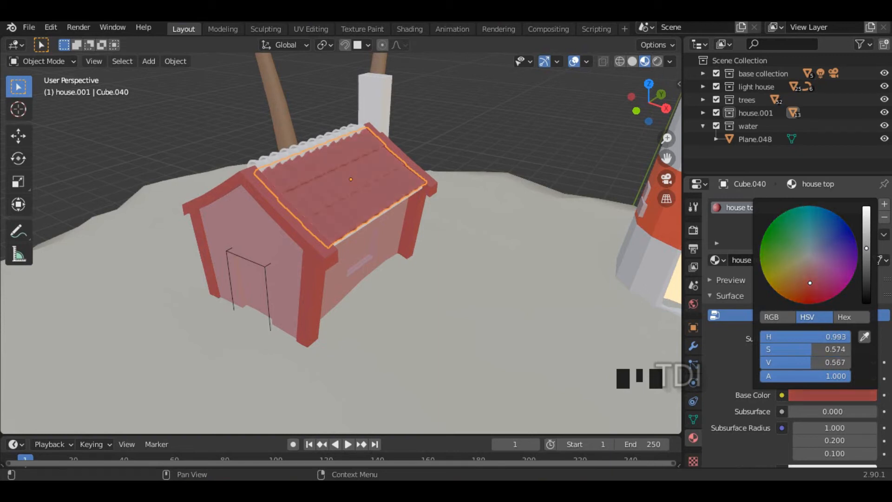
left_click(500, 253)
- Link the "house top" material from the coloured roof panel to the opposite white roof panel
mouse_move(500, 253)
middle_mouse_down()
mouse_move(372, 267)
mouse_move(593, 266)
mouse_move(542, 300)
middle_mouse_up()
left_click(271, 234)
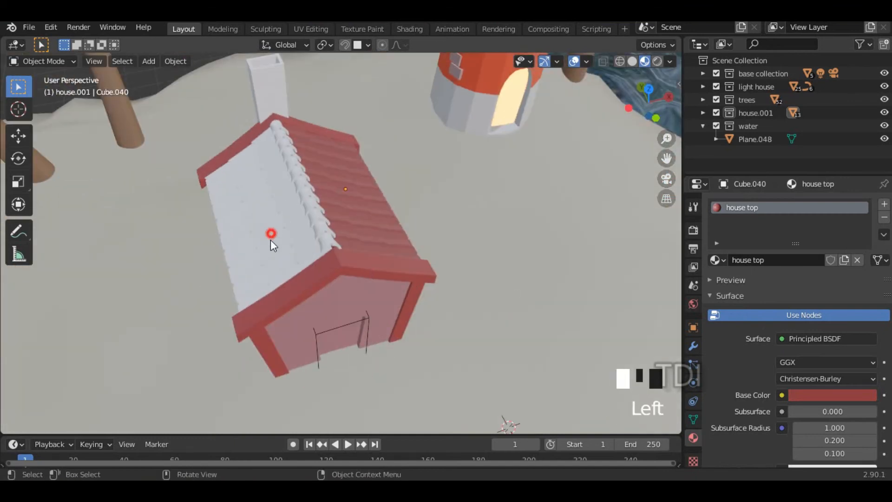
left_click(285, 205)
middle_click_drag(297, 230, 342, 188)
left_click(342, 187, "shift")
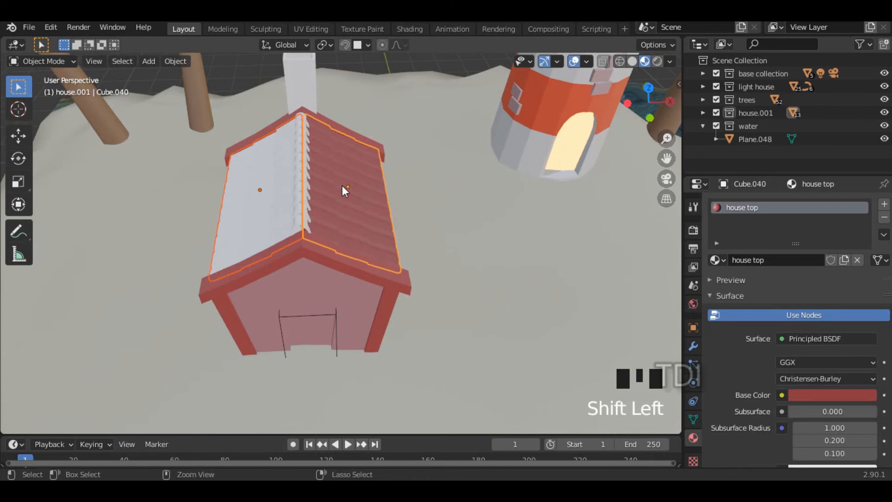
key("ctrl+l")
left_click(342, 186)
- Link the front gable beam's "house beams" material to the row of ridge tiles
middle_click_drag(281, 232, 194, 210)
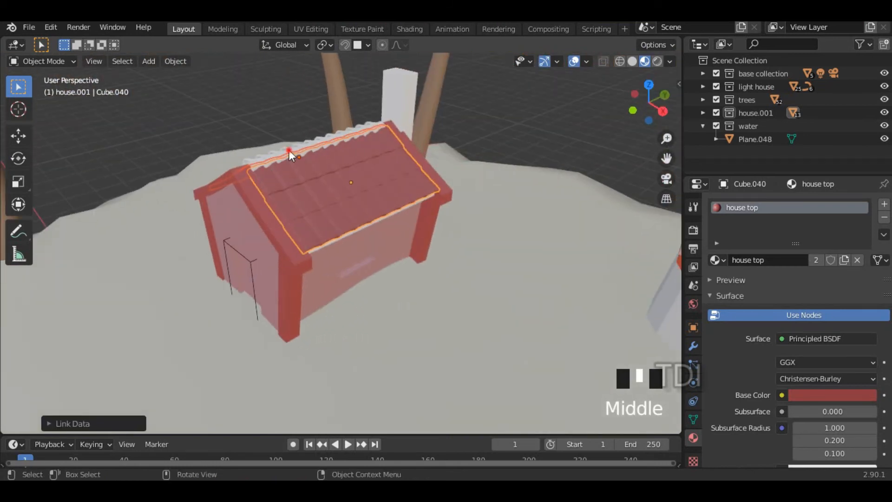
left_click(279, 163)
middle_click_drag(277, 164, 258, 228, "shift")
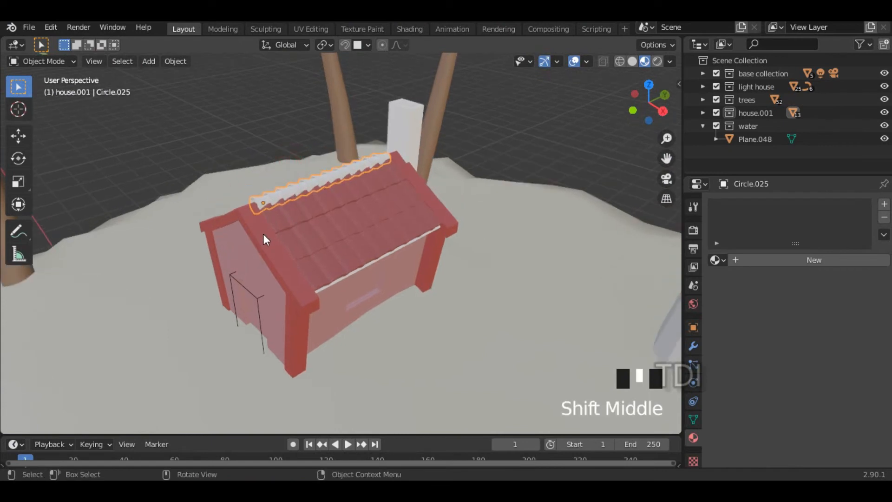
left_click(263, 236, "shift")
key("ctrl+l")
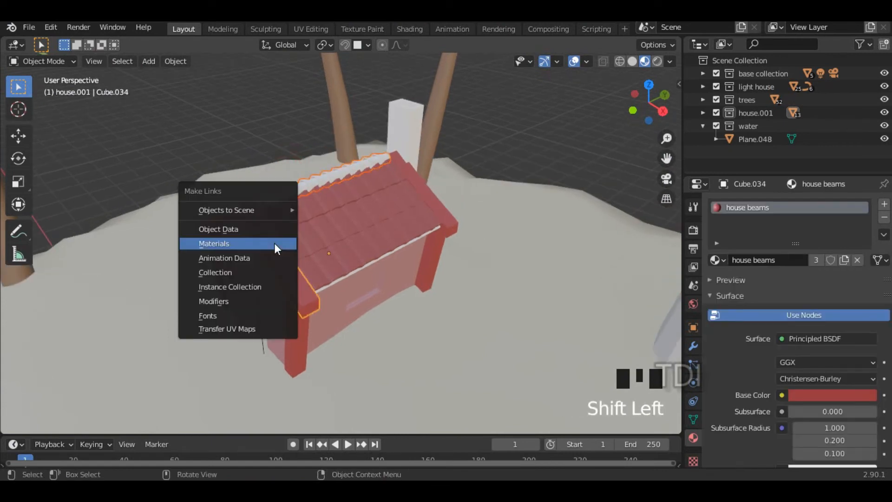
left_click(274, 243)
- Select the house's chimney and give it a new material named "house back"
middle_click_drag(274, 244, 409, 209)
left_click(378, 200)
middle_click_drag(400, 232, 33, 248, "shift")
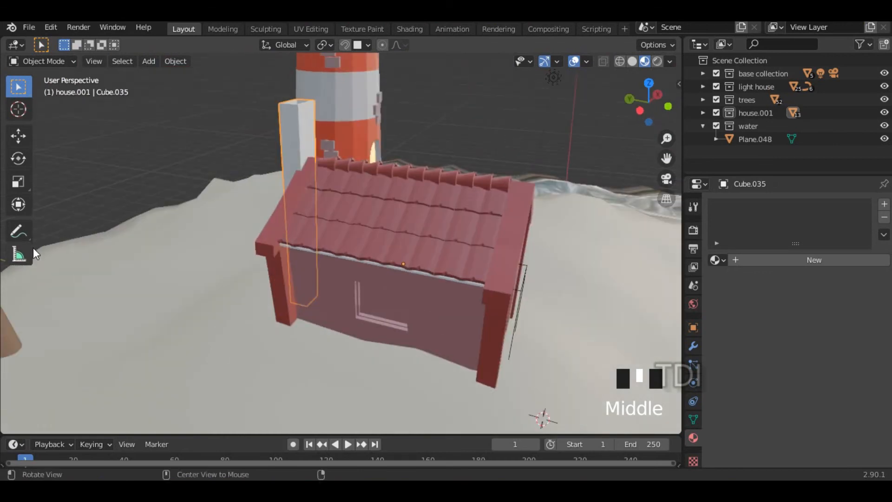
left_click(777, 262)
double_click(773, 259)
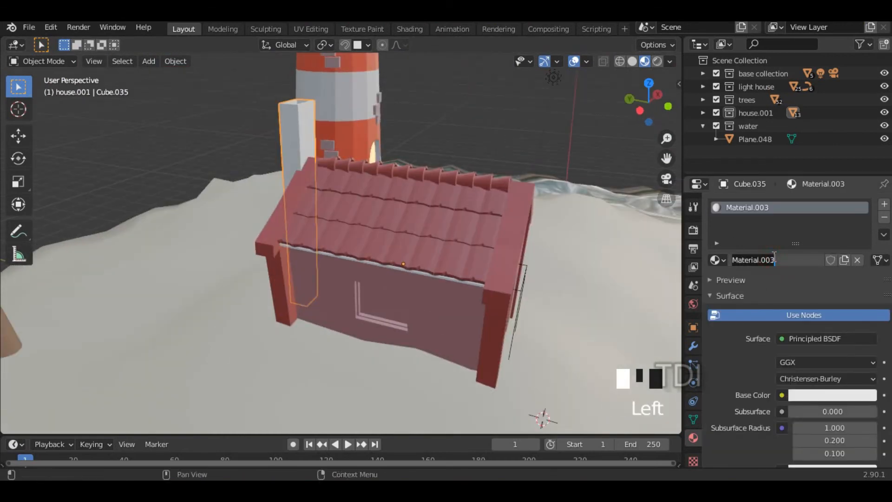
type("bacl")
key("Return")
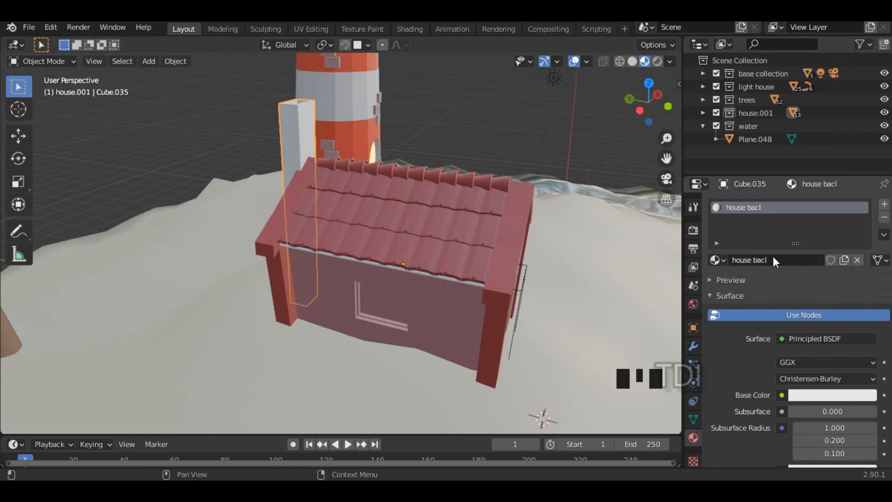
double_click(773, 257)
left_click(779, 260)
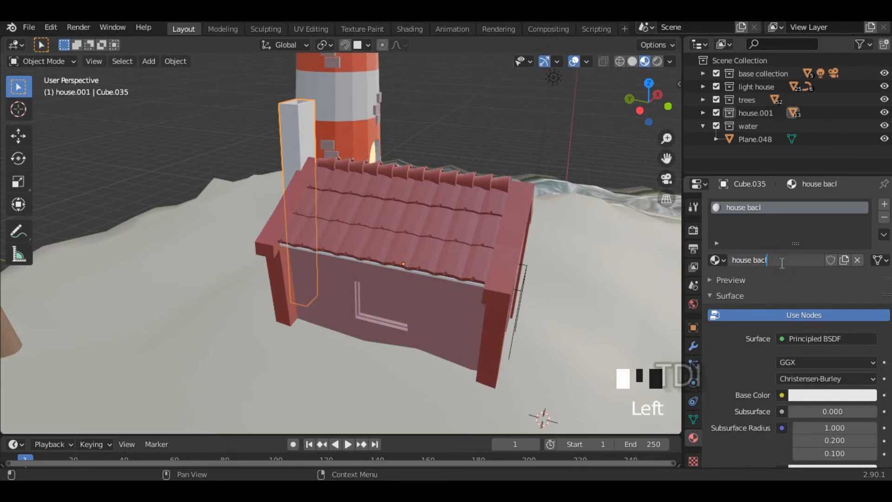
type("k")
key("Return")
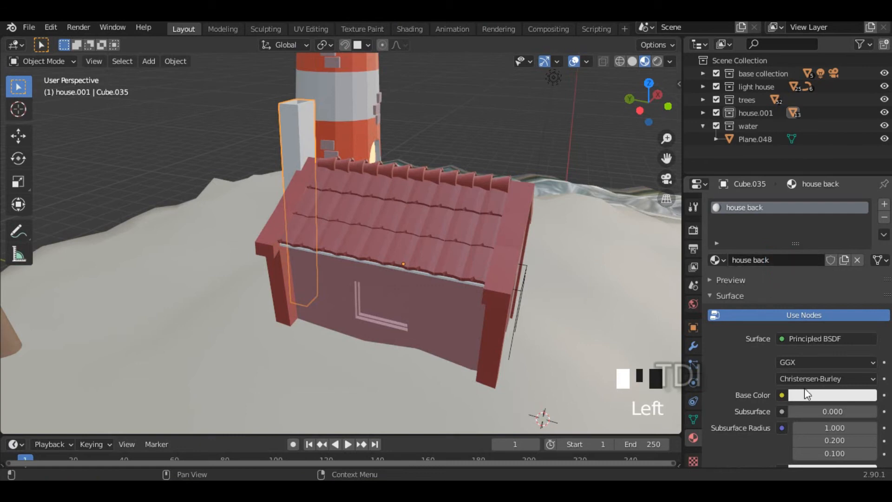
- Set the "house back" base color to a dusty pink with hue 0.985, saturation 0.281 and value 0.587
left_click(814, 396)
left_click_drag(811, 258, 810, 269)
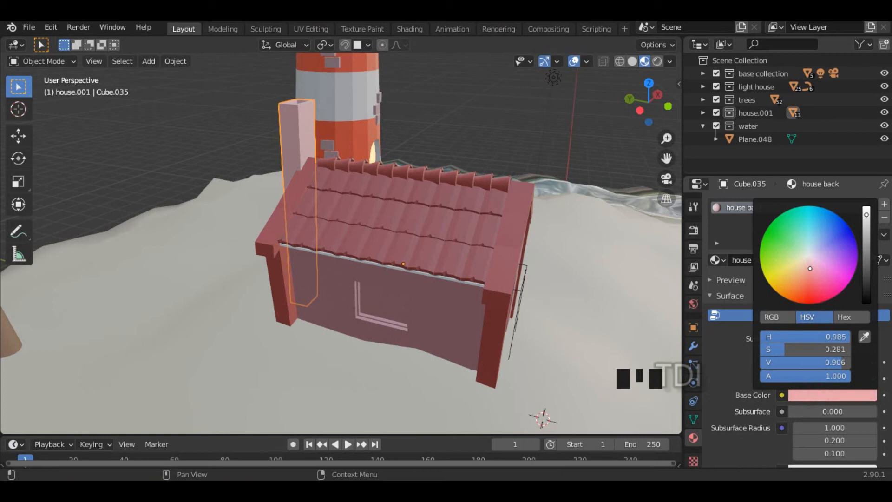
left_click_drag(866, 215, 867, 247)
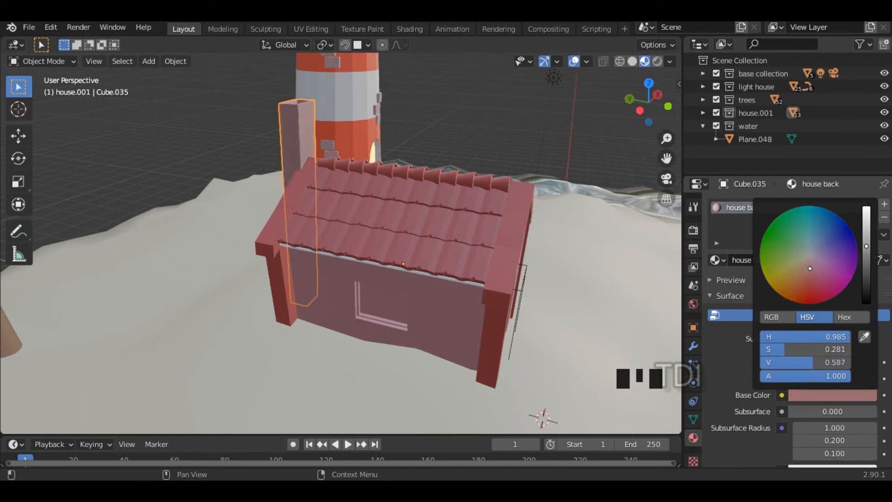
left_click(596, 146)
- Select the white slab under the roof tiles and give it a new material named "house 1"
middle_click_drag(583, 199, 400, 197)
left_click(316, 219)
scroll(317, 221, "up", 3)
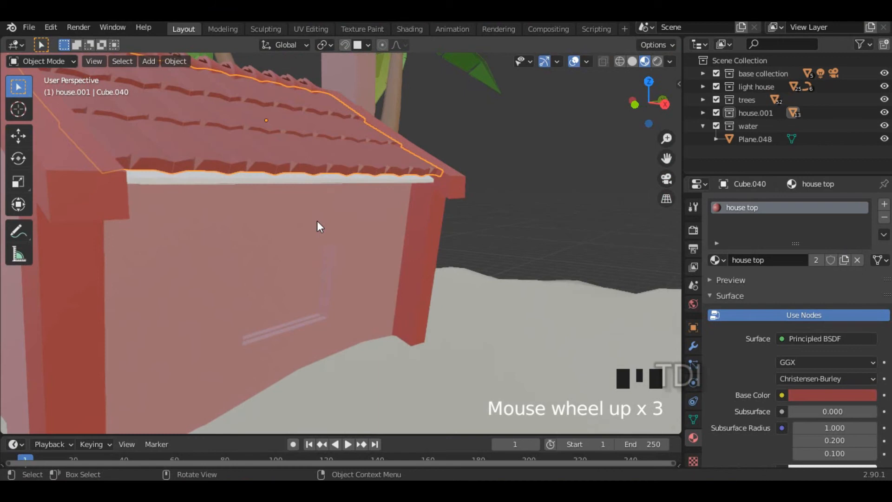
middle_click_drag(317, 222, 435, 226, "shift")
left_click(394, 222)
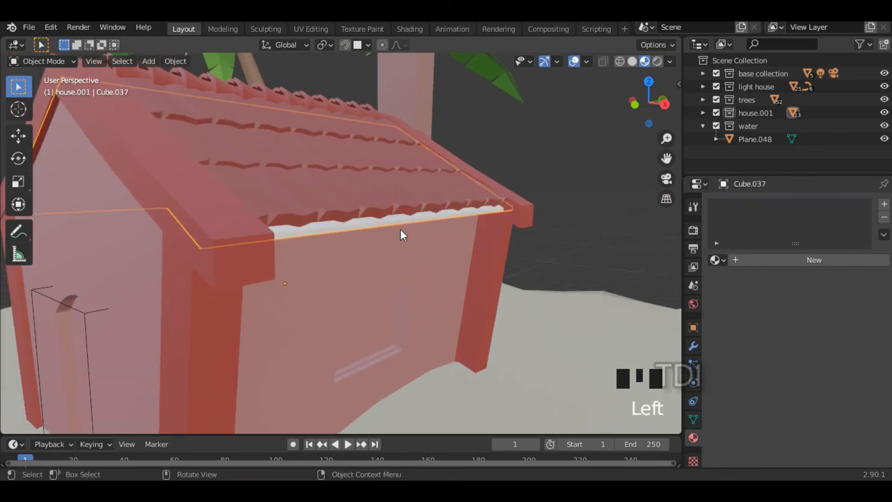
left_click(806, 261)
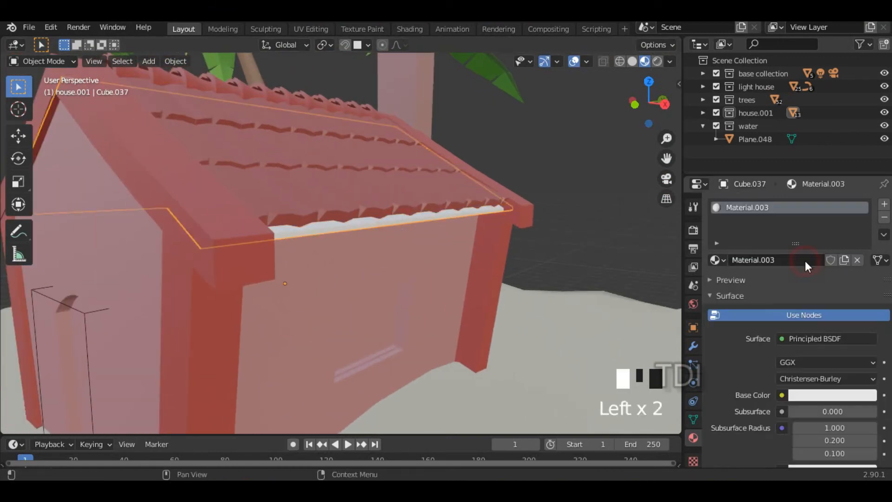
left_click(779, 261)
type("house 1")
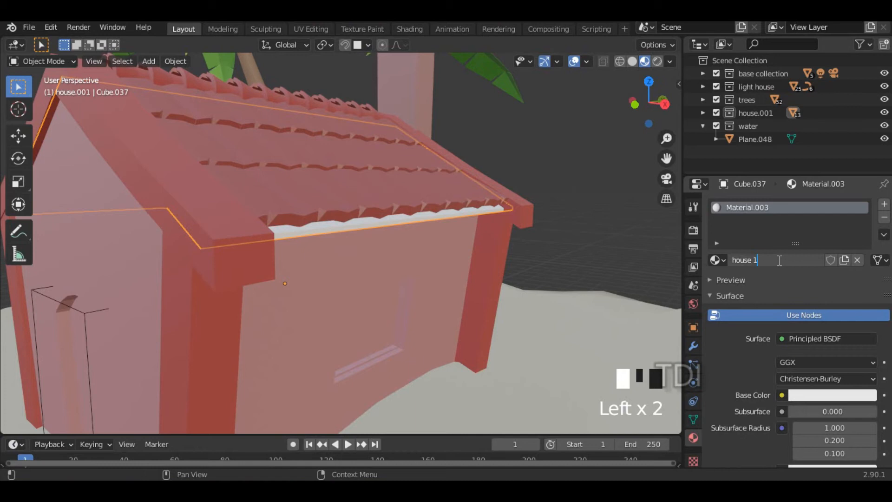
key("Return")
- Set the "house 1" base color to a muted red with hue 0.007, saturation 0.574 and value 0.633
left_click(823, 398)
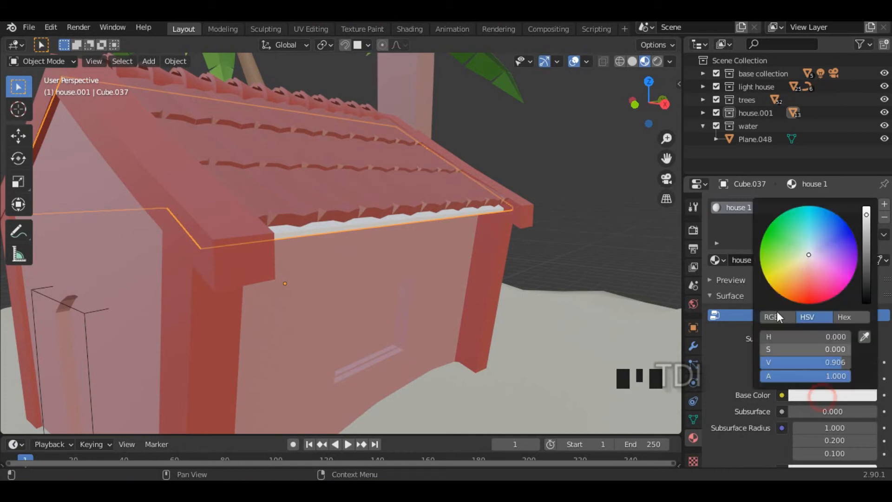
left_click(809, 275)
mouse_move(810, 274)
left_mouse_down()
mouse_move(811, 295)
mouse_move(808, 283)
left_mouse_up()
scroll(853, 239, "down", 7)
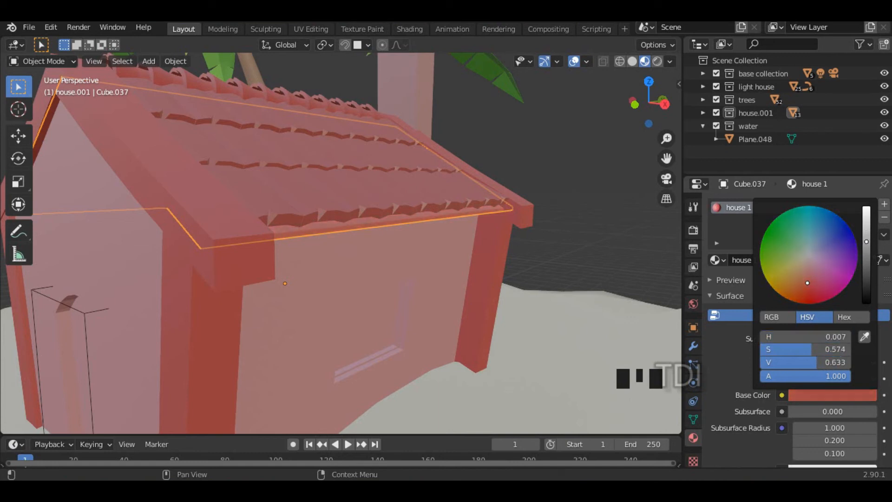
scroll(523, 201, "down", 3)
- Apply the Boolean difference modifier that cuts the doorway into the house body
middle_click_drag(523, 202, 277, 283)
left_click(376, 273)
scroll(377, 268, "down", 2)
middle_click_drag(453, 274, 335, 277)
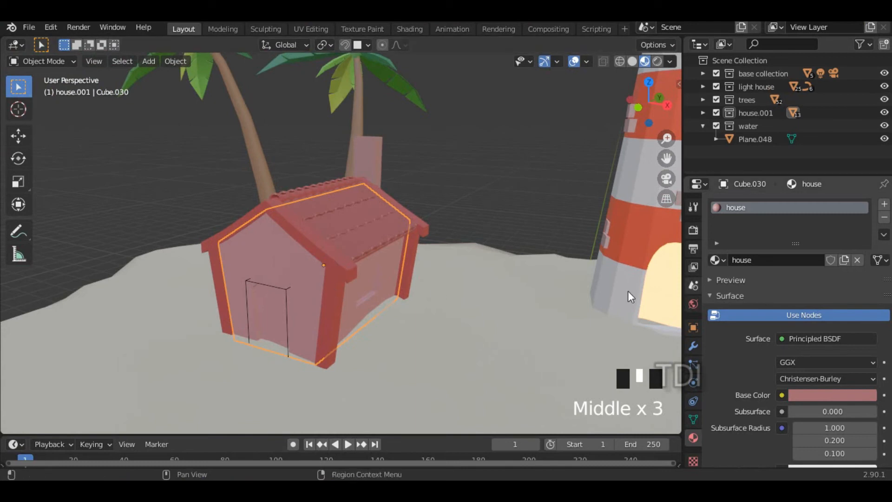
left_click(693, 346)
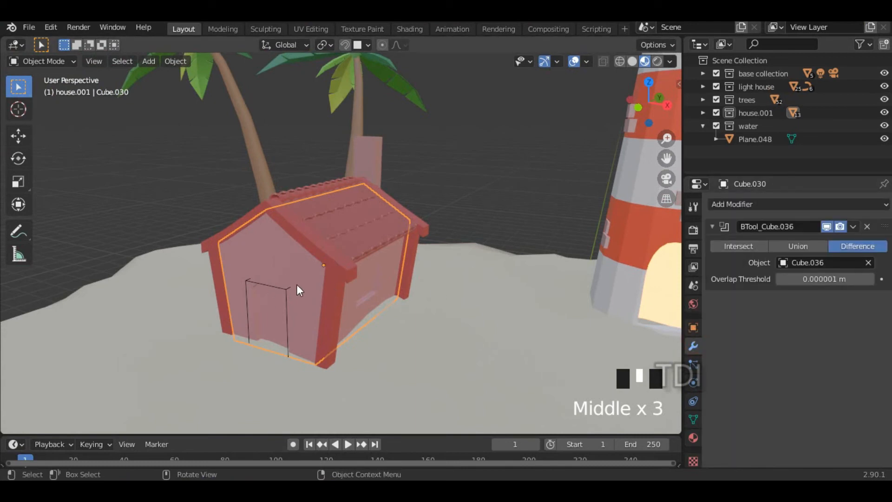
left_click(853, 228)
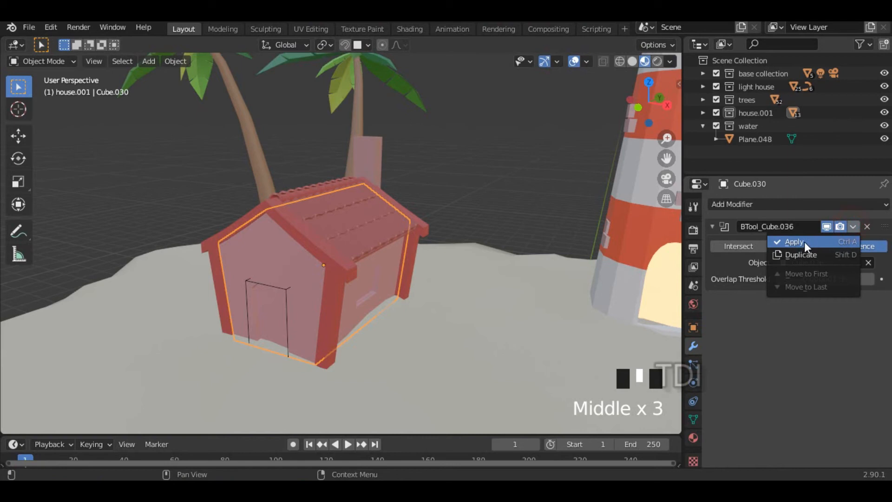
left_click(802, 242)
- Delete the wireframe cutter object at the house's front doorway
middle_click_drag(425, 276, 305, 312)
left_click(305, 309)
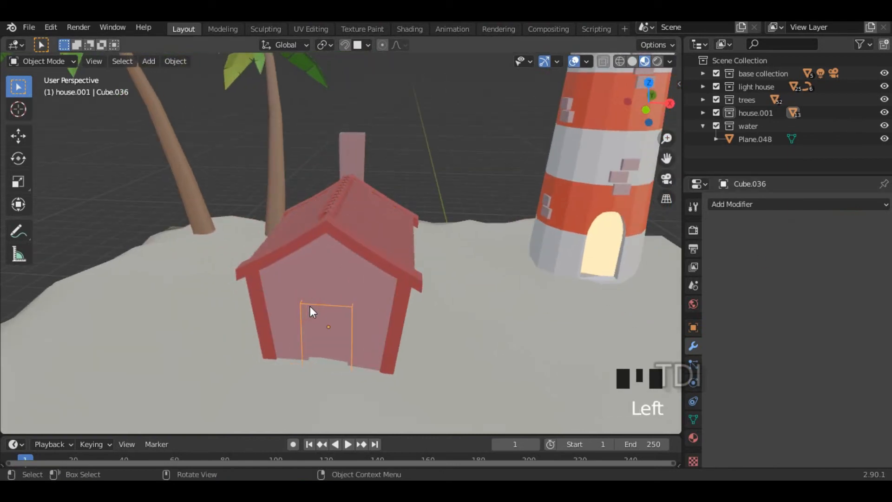
key("x")
key("x")
- Edit the house body's mesh and select the arched door face in the front wall
middle_click_drag(335, 317, 379, 306)
left_click(365, 272)
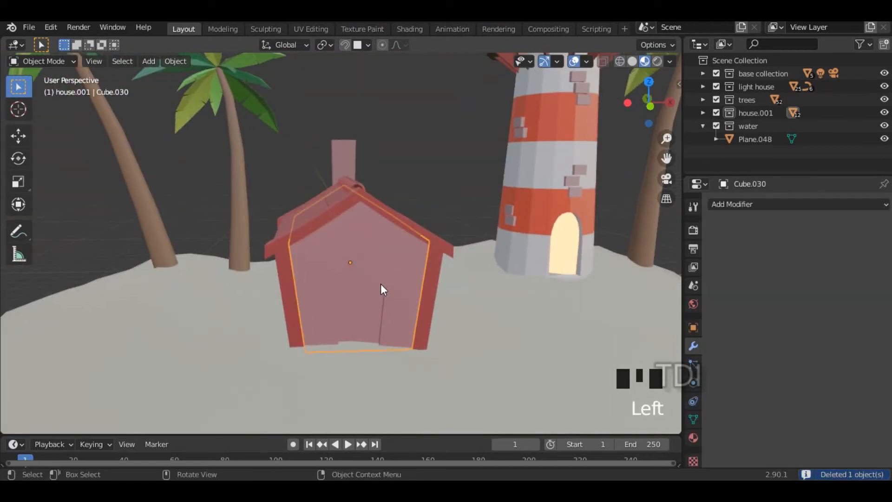
key("Tab")
middle_click_drag(387, 274, 373, 262, "shift")
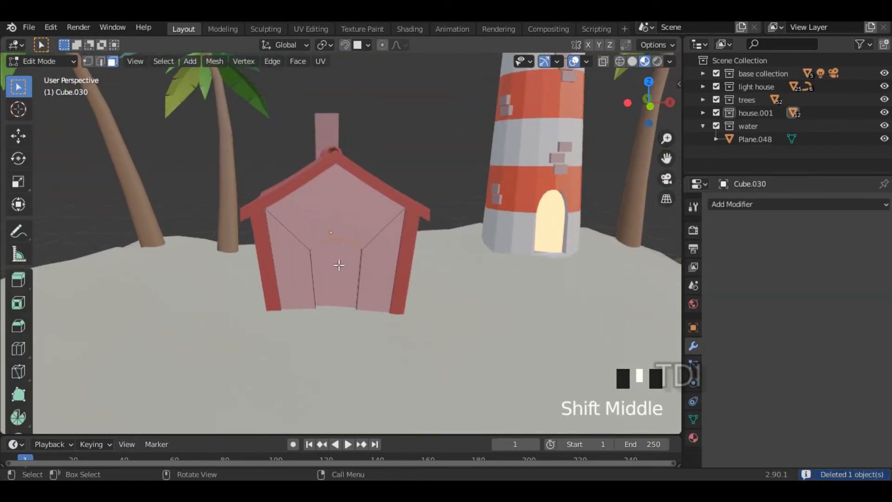
left_click(114, 62)
left_click(344, 260)
middle_click_drag(373, 272, 298, 284)
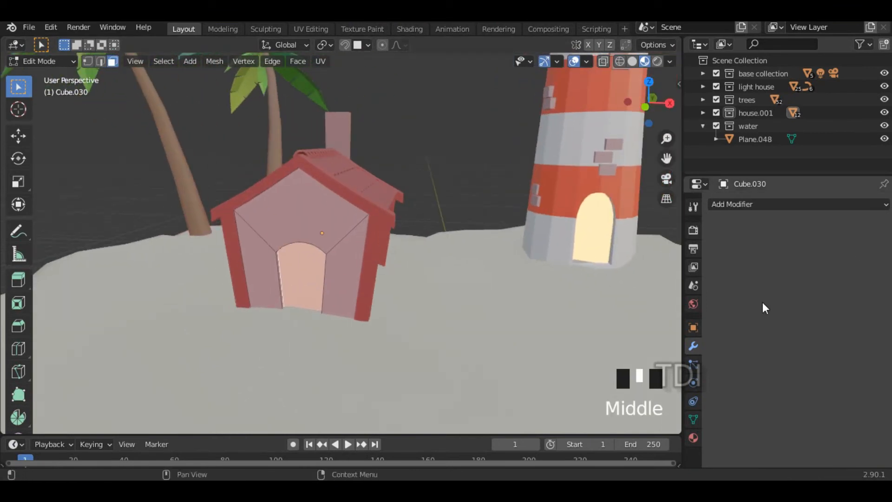
- Add a second material slot to the house body with a new material named "house emission"
left_click(693, 437)
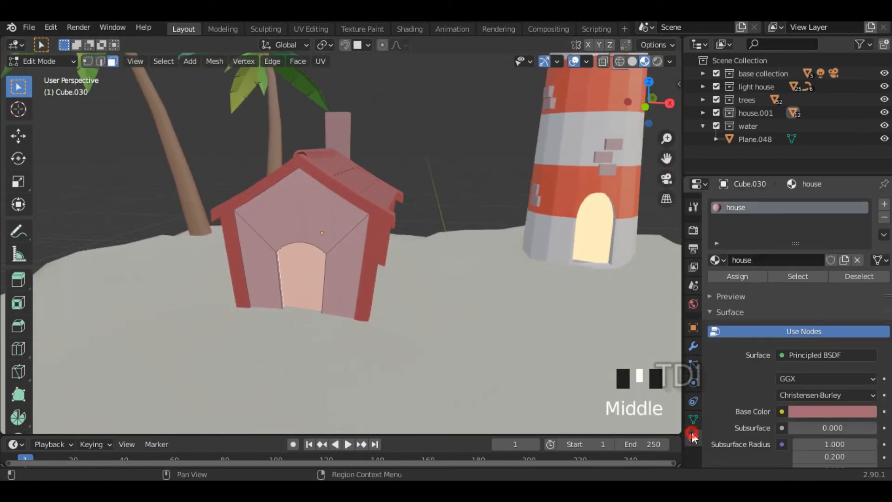
left_click(885, 205)
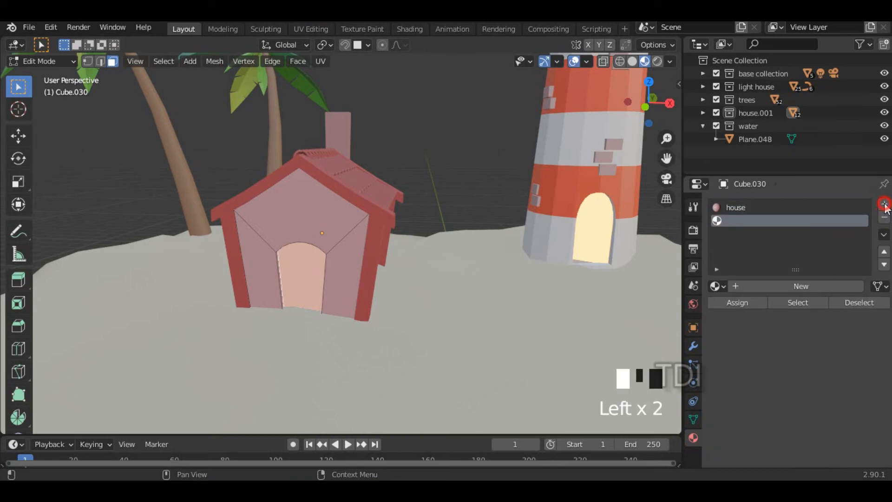
left_click(784, 286)
left_click(776, 285)
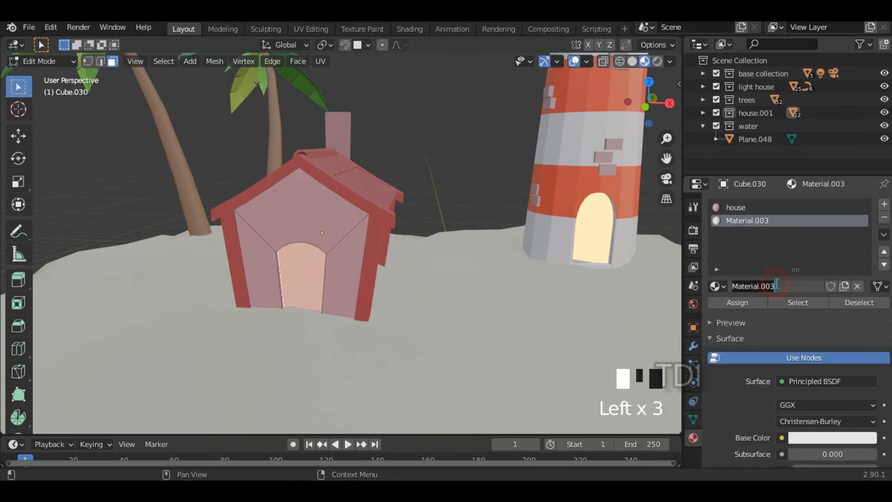
type("house emission")
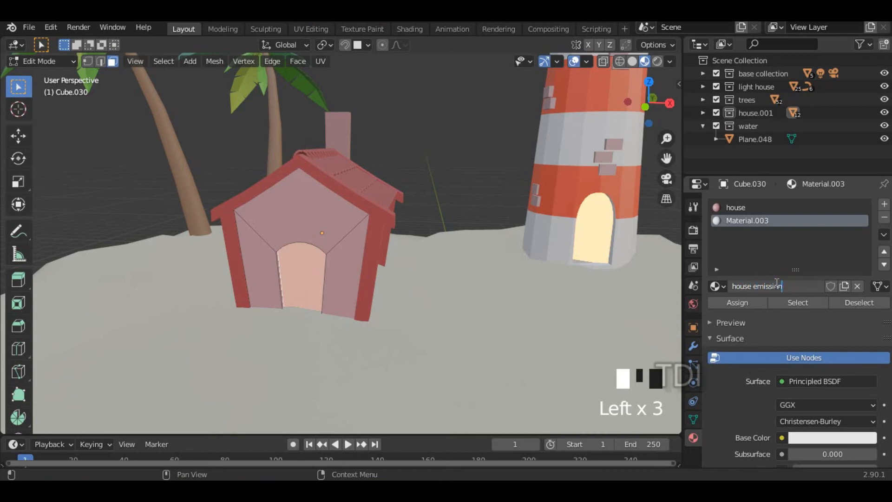
key("Return")
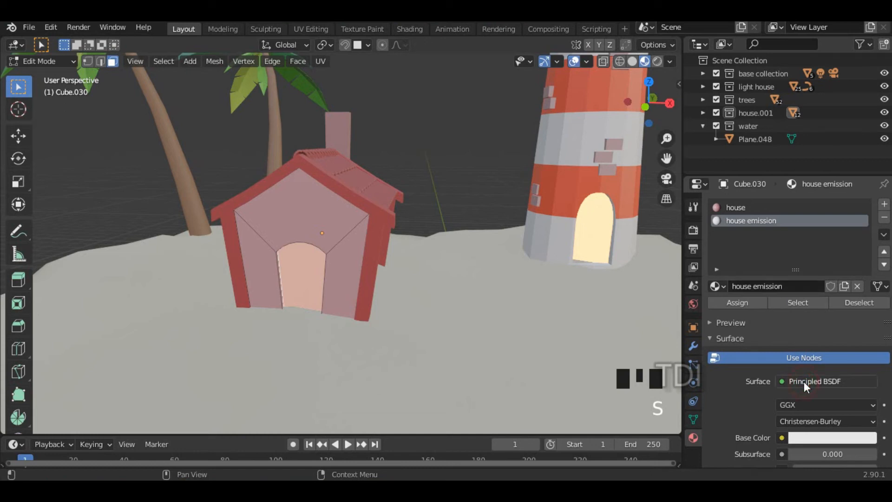
- Change "house emission" to an Emission shader with an orange color of hue 0.067, saturation 0.847 and value 1.000
left_click(833, 380)
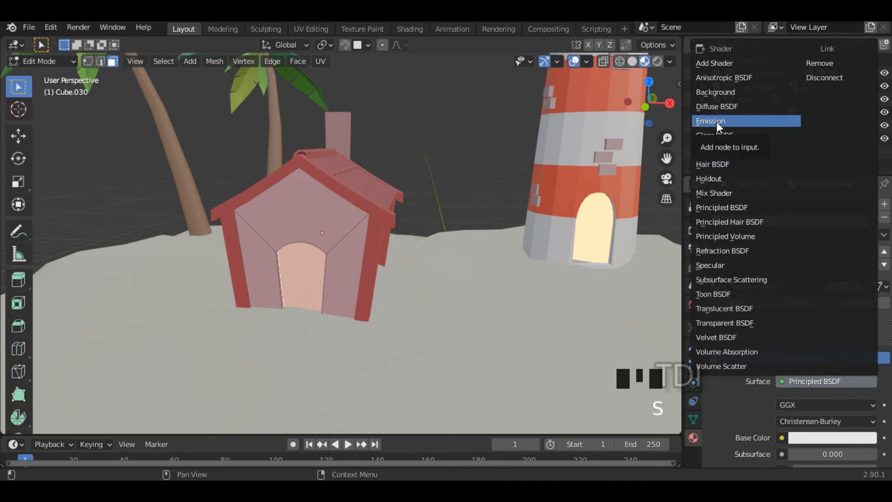
left_click(732, 124)
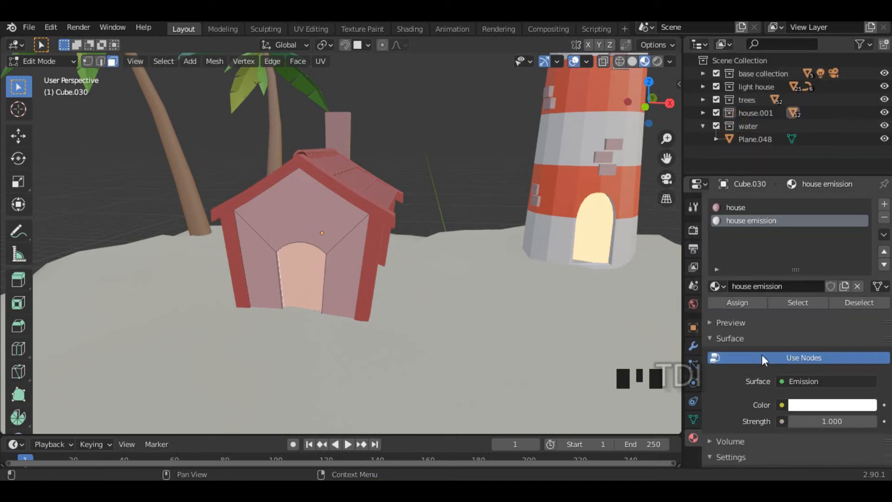
scroll(750, 355, "down", 4)
left_click(816, 329)
left_click_drag(800, 219, 792, 226)
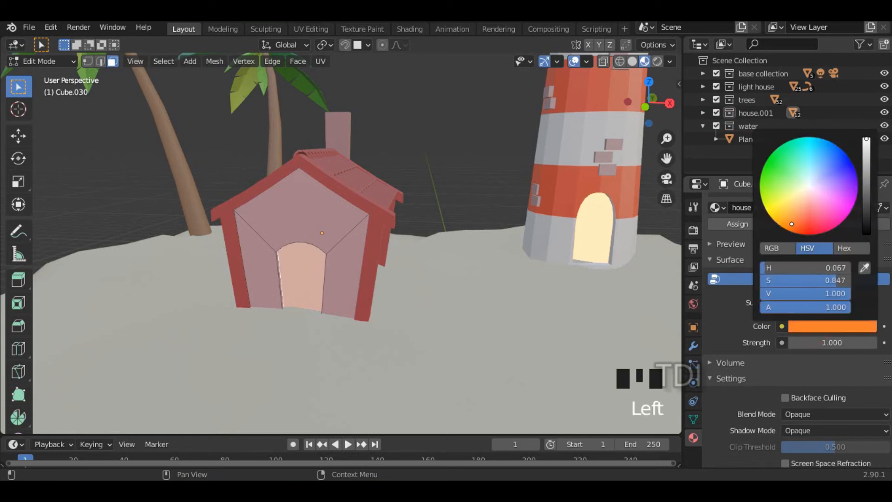
- Set the emission strength to 25 and assign "house emission" to the selected door face
left_click(835, 343)
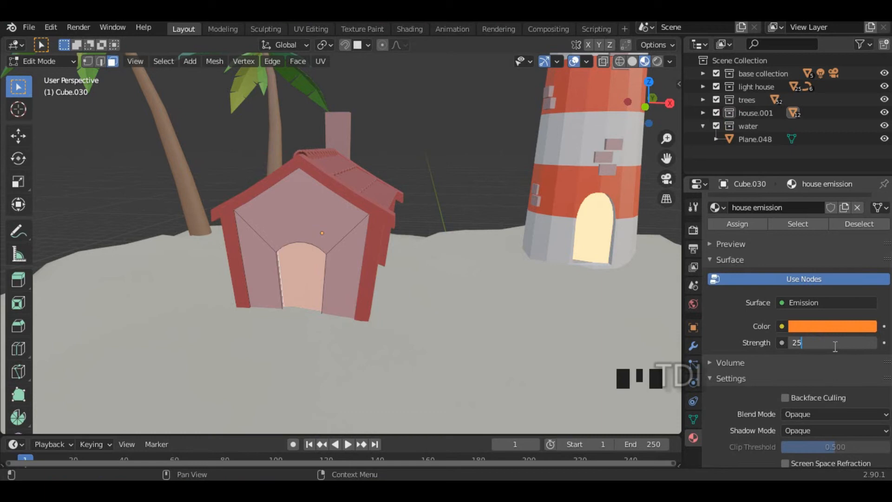
left_click(834, 345)
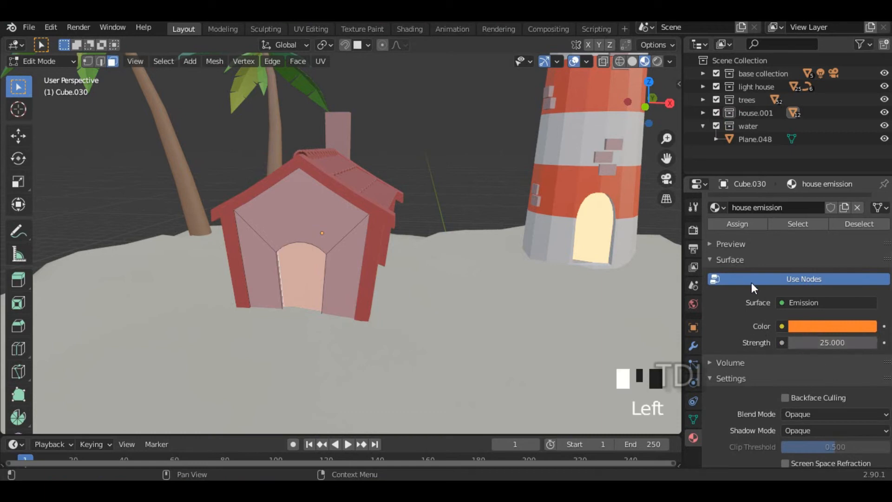
scroll(751, 284, "up", 5)
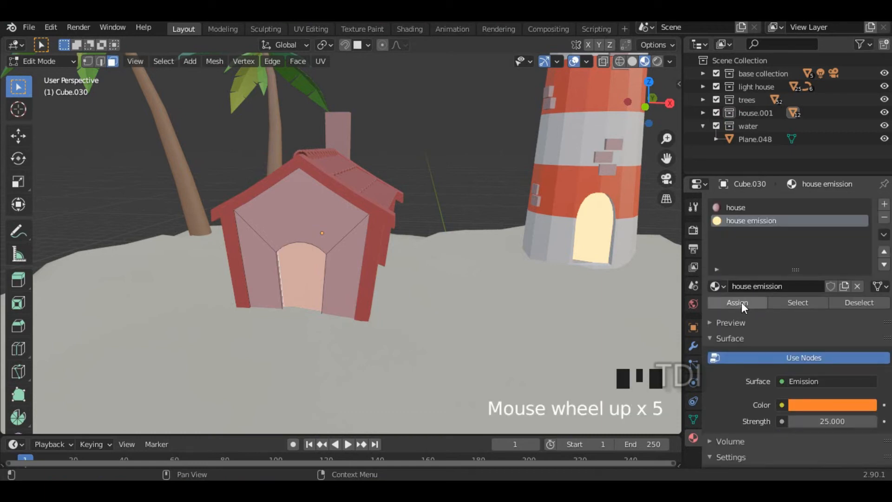
left_click(741, 302)
- Assign the "house emission" material to the window faces in both side walls and finish editing the house mesh
middle_click_drag(367, 303, 279, 305)
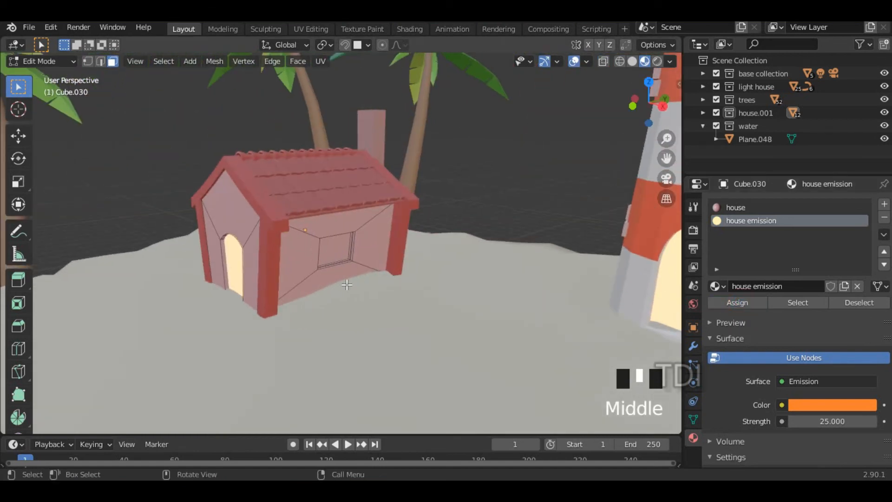
scroll(363, 288, "up", 2)
middle_click_drag(416, 294, 404, 318, "shift")
left_click(322, 272)
middle_click_drag(238, 302, 400, 299)
left_click(535, 313, "shift")
middle_click_drag(534, 313, 307, 307)
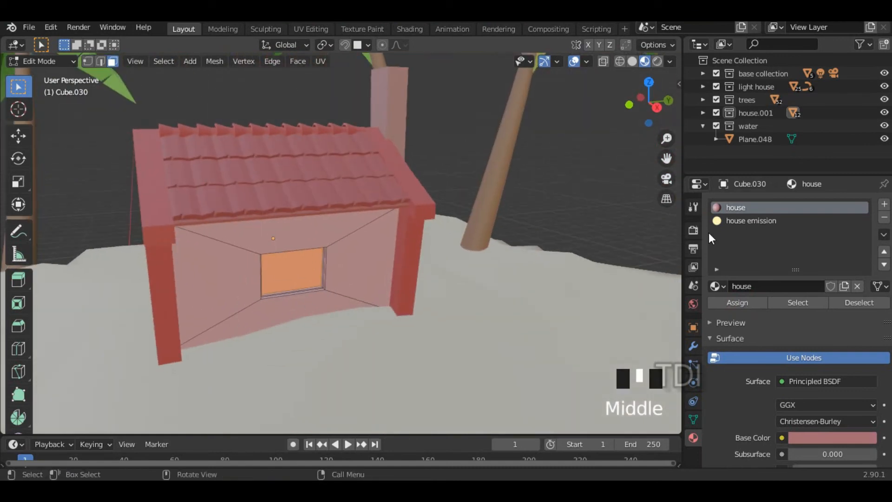
left_click(749, 221)
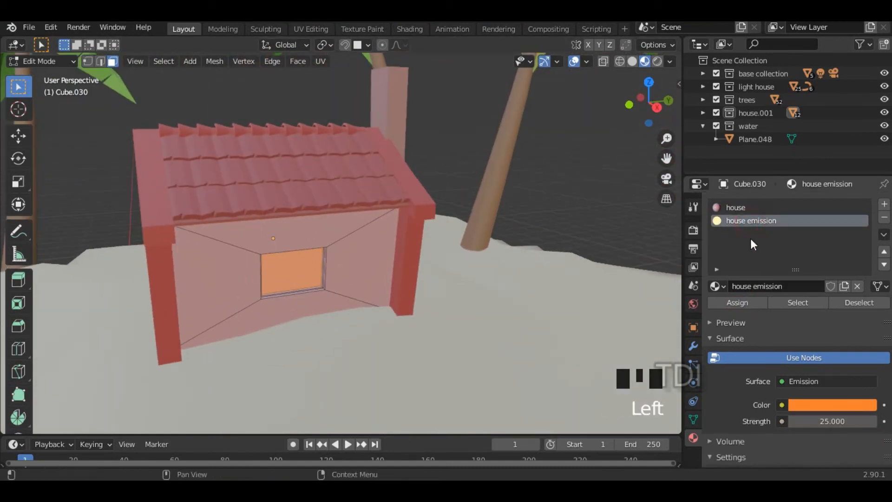
left_click(737, 301)
middle_click_drag(515, 322, 333, 262)
key("Tab")
- Examine the whole island scene and its glowing house and lighthouse from several angles and distances
scroll(385, 249, "down", 4)
left_click(347, 225)
scroll(347, 226, "down", 4)
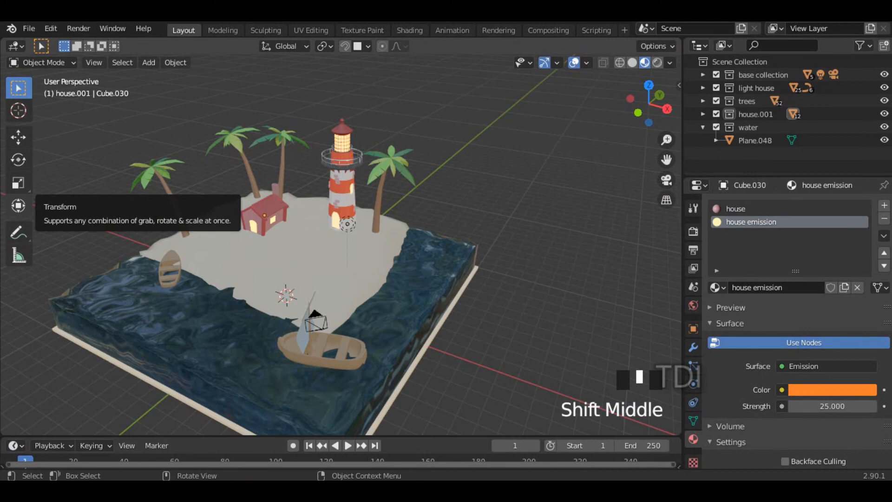
middle_click_drag(298, 243, 339, 240)
scroll(338, 240, "down", 2)
middle_click_drag(412, 274, 385, 250)
scroll(228, 240, "up", 3)
scroll(223, 246, "up", 1)
scroll(331, 193, "down", 2)
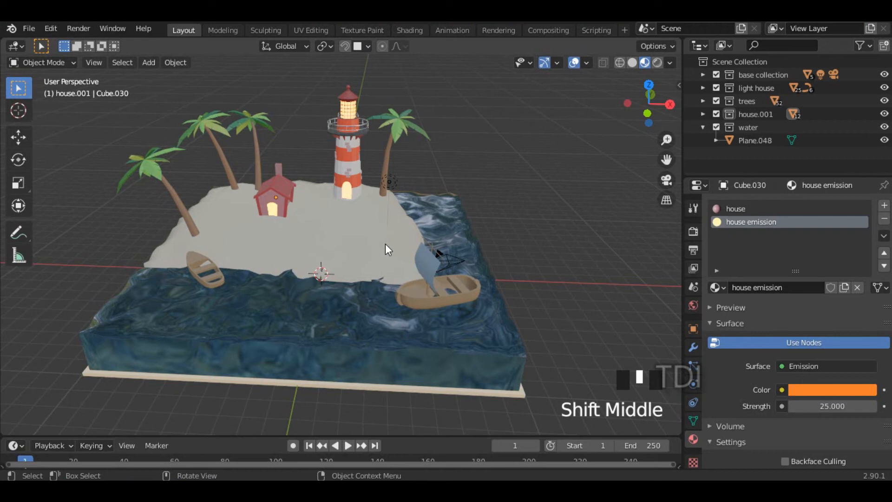
middle_click_drag(516, 211, 321, 121)
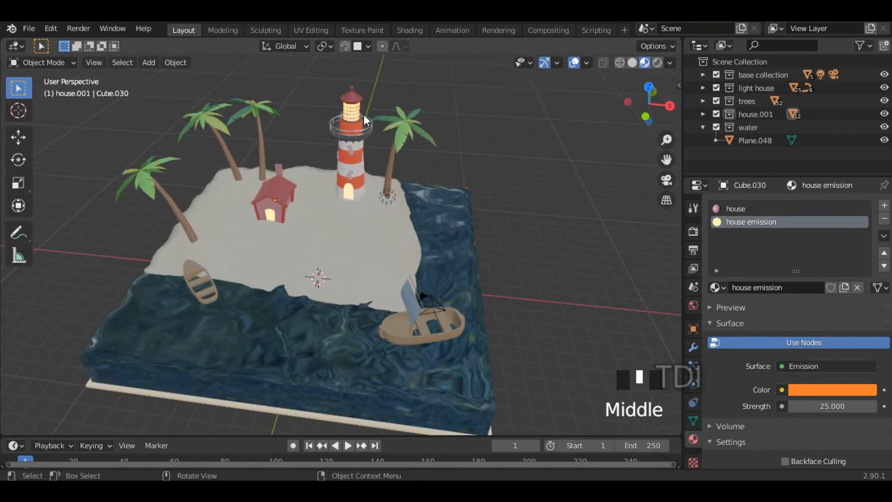
middle_click_drag(397, 174, 401, 241)
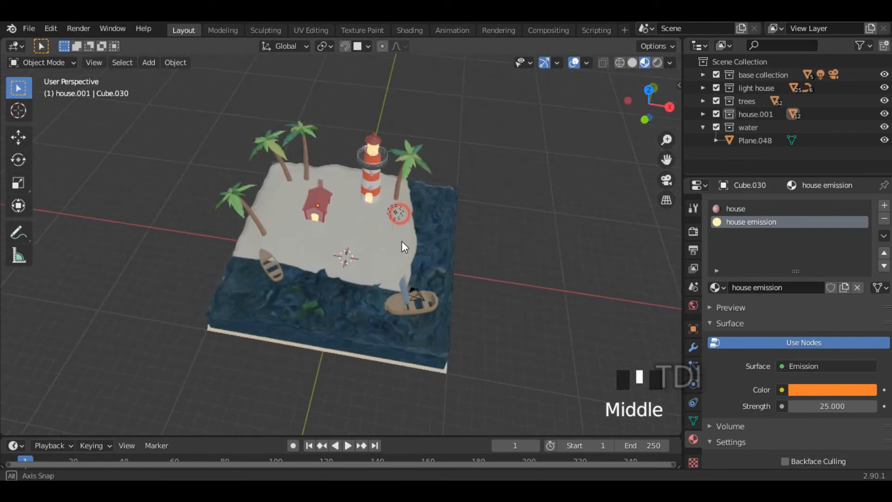
scroll(321, 289, "down", 4)
middle_click_drag(355, 279, 377, 245)
scroll(383, 268, "up", 5)
- Add a mesh plane under the island and scale it up until it extends far beyond the scene on all sides
key("shift+a")
mouse_move(324, 215)
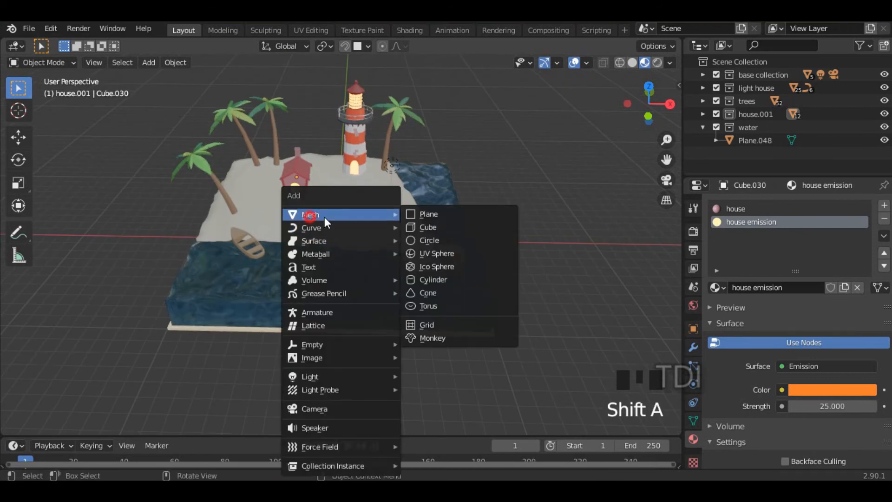
left_click(463, 216)
scroll(387, 256, "down", 3)
mouse_move(388, 258)
middle_mouse_down()
mouse_move(392, 185)
mouse_move(405, 259)
middle_mouse_up()
key("s")
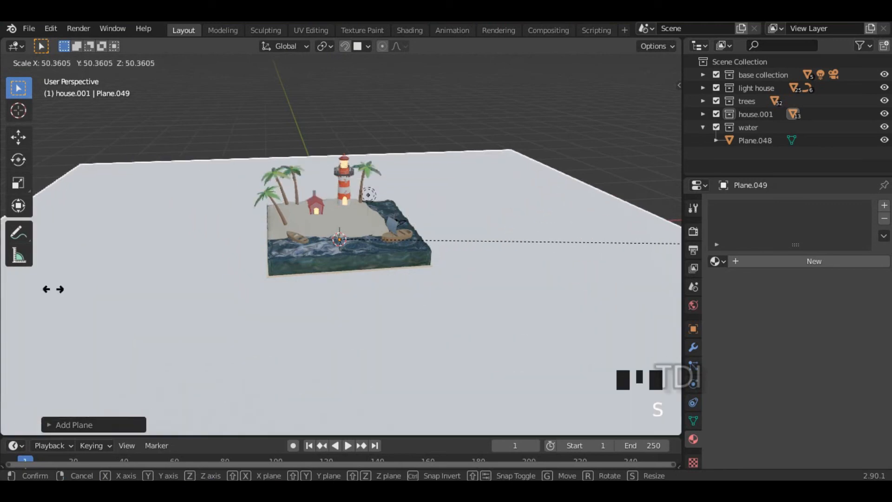
left_click(531, 285)
scroll(524, 260, "down", 4)
middle_click_drag(520, 255, 541, 285)
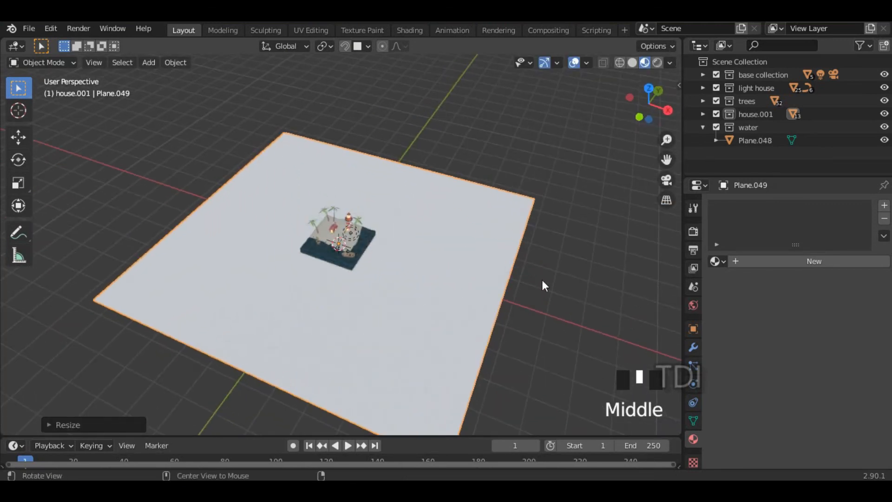
key("s")
left_click(112, 273)
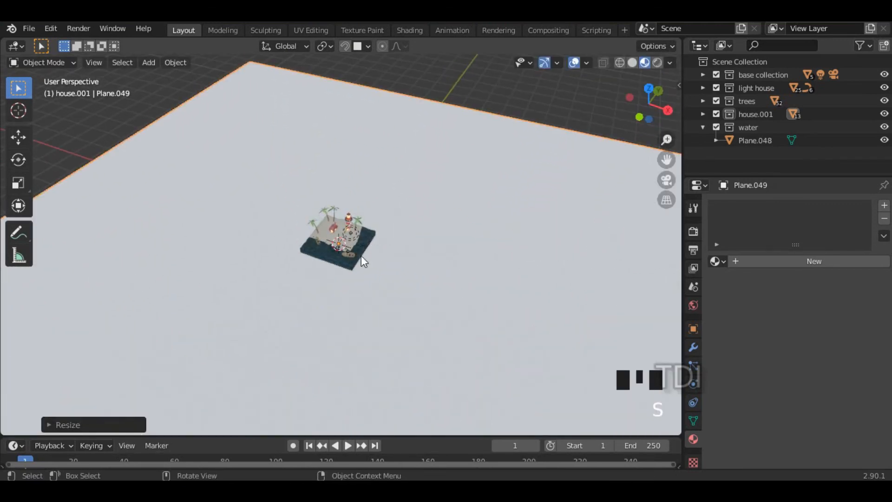
- Create a new material on the ground plane and name it "bottom base background"
scroll(338, 275, "up", 5)
middle_click_drag(338, 275, 350, 255)
scroll(427, 266, "up", 4)
middle_click_drag(427, 266, 444, 183, "shift")
scroll(351, 273, "down", 4)
scroll(446, 172, "down", 1)
scroll(446, 172, "down", 2)
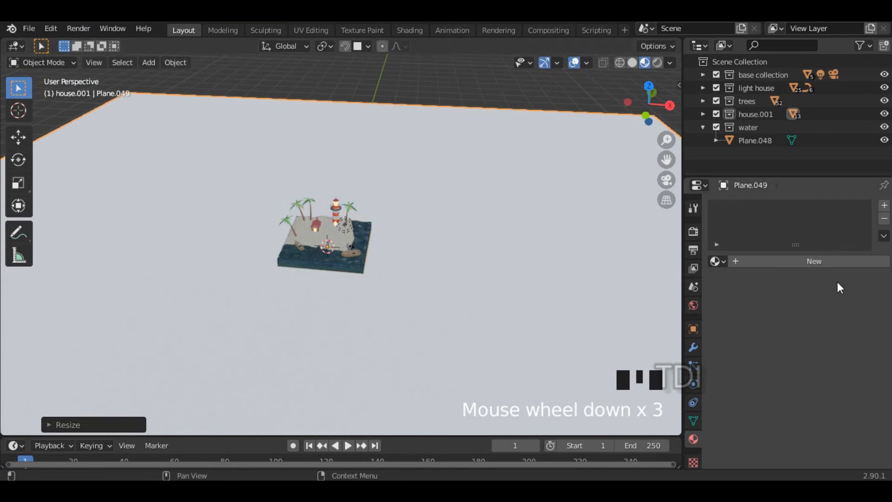
left_click(805, 271)
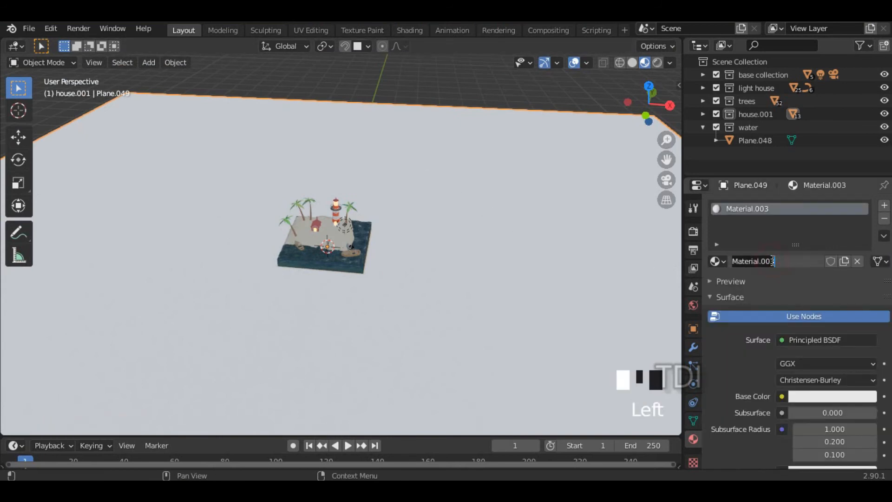
type("bottom base background")
key("Return")
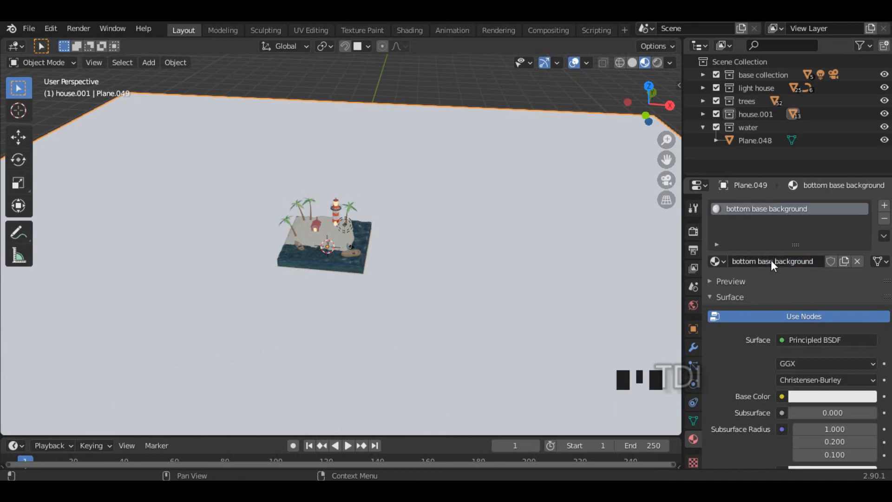
- Change the base color of "bottom base background" to a darker, medium-saturated blue
left_click(806, 398)
left_click_drag(816, 253, 829, 230)
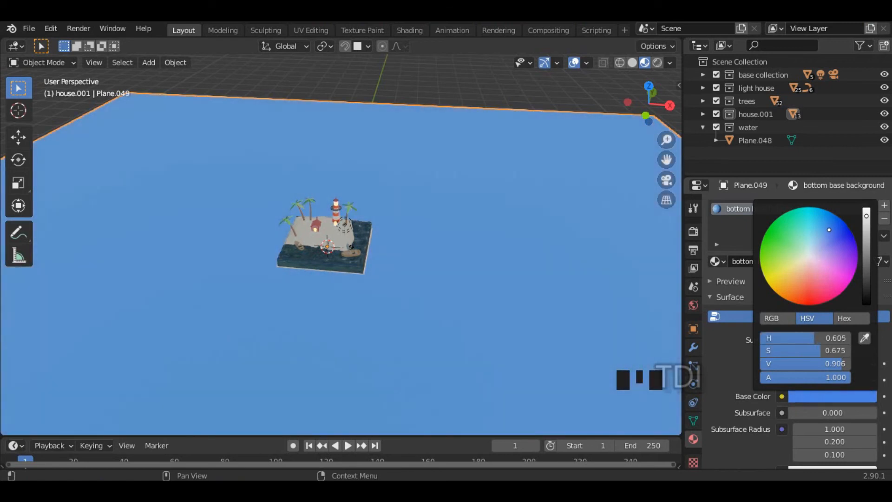
left_click(822, 397)
mouse_move(825, 235)
left_mouse_down()
mouse_move(866, 228)
mouse_move(866, 250)
left_mouse_up()
left_click(496, 90)
mouse_move(489, 215)
middle_mouse_down()
mouse_move(421, 193)
mouse_move(478, 211)
middle_mouse_up()
scroll(428, 244, "up", 6)
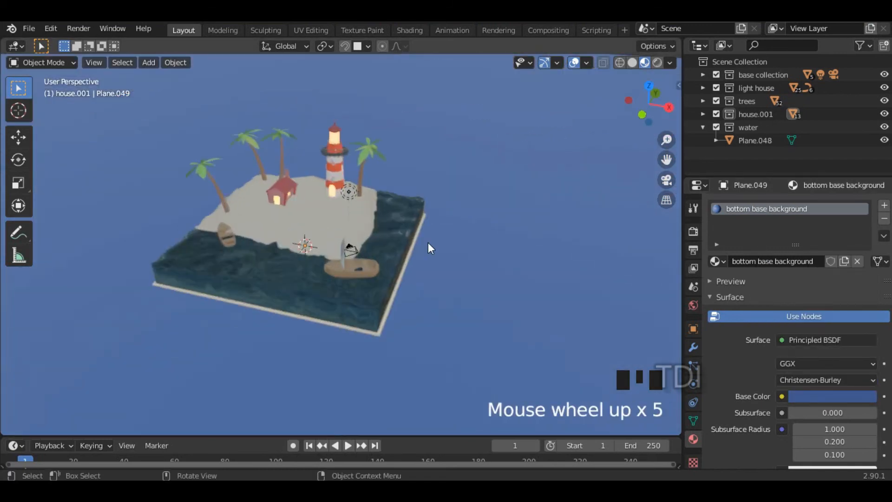
- Select the scene camera near the sailboat and look through it
middle_click_drag(404, 255, 293, 232)
scroll(490, 238, "up", 2)
scroll(293, 189, "up", 3)
middle_click_drag(293, 190, 200, 190)
left_click(190, 190)
scroll(193, 214, "down", 2)
middle_click_drag(268, 267, 302, 259)
scroll(300, 242, "down", 5)
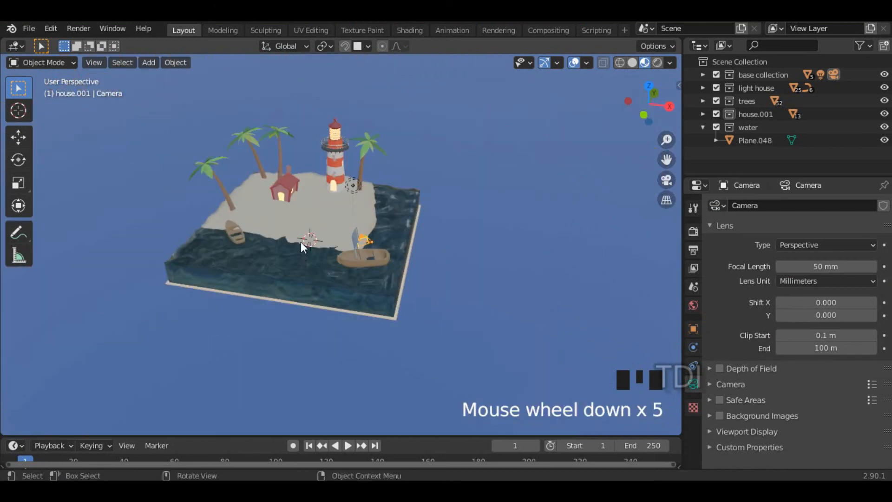
key("KP_0")
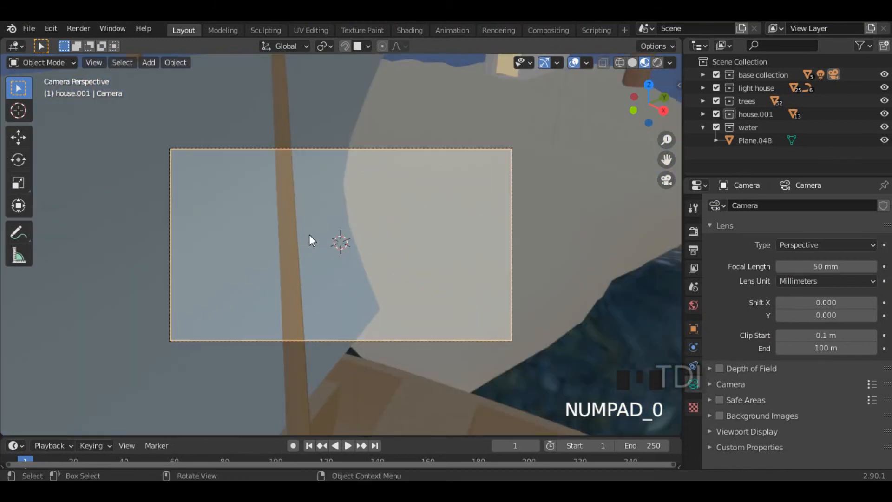
- Lock the camera to the view so that navigating the viewport moves the camera
key("n")
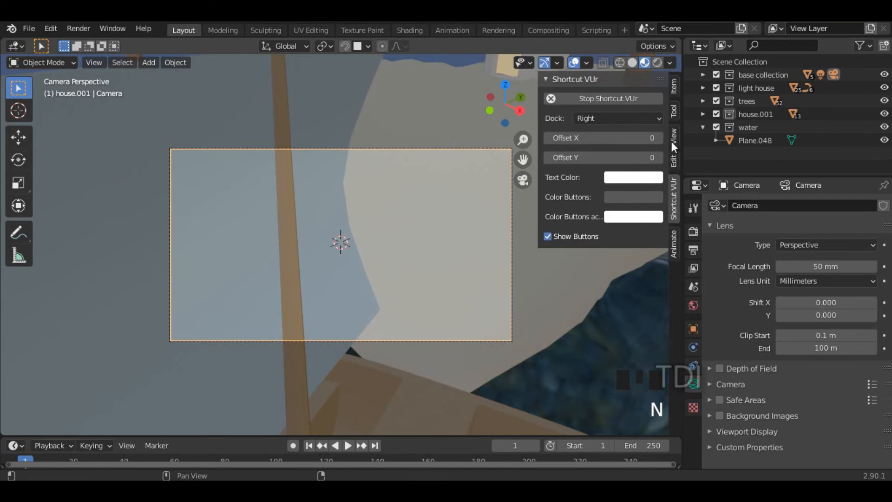
left_click(674, 91)
left_click(674, 111)
left_click(676, 136)
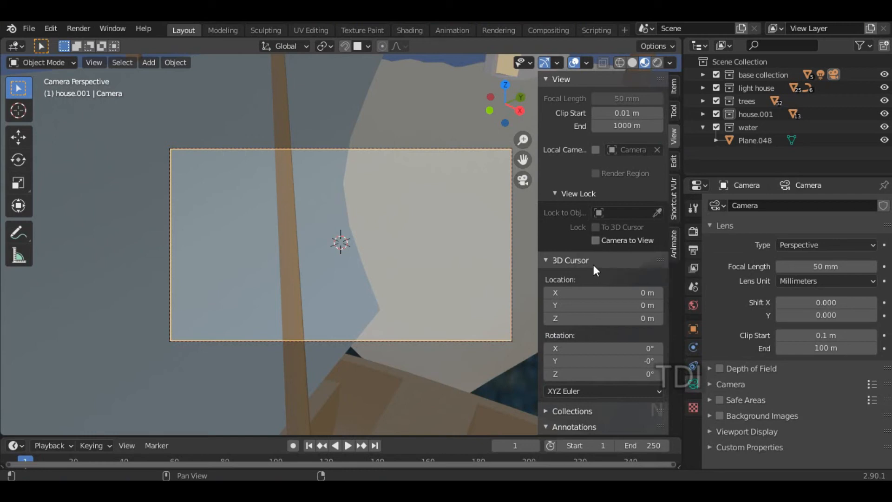
left_click(596, 240)
key("n")
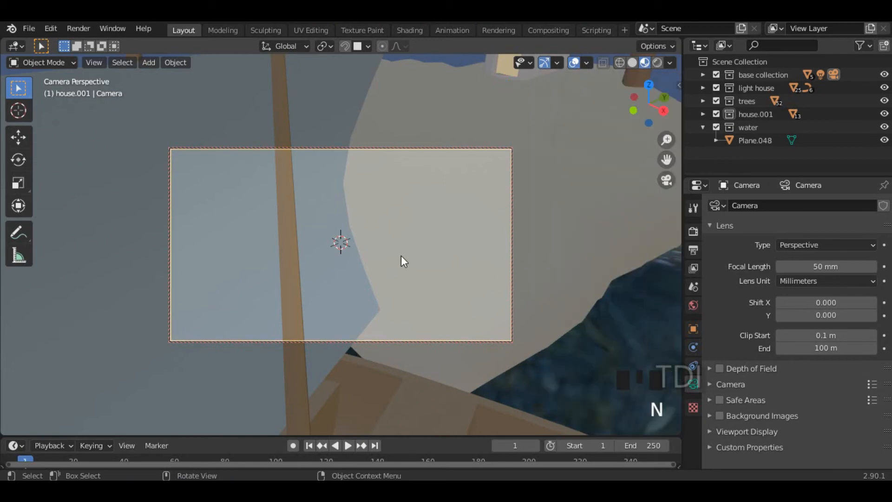
- Frame the whole island inside the camera view from a raised front angle and switch the viewport to rendered shading
scroll(422, 247, "down", 6)
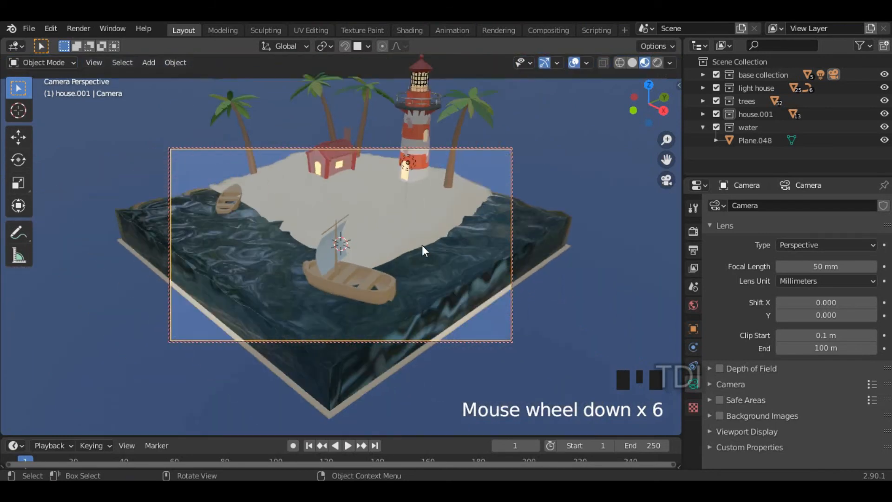
scroll(422, 246, "down", 3)
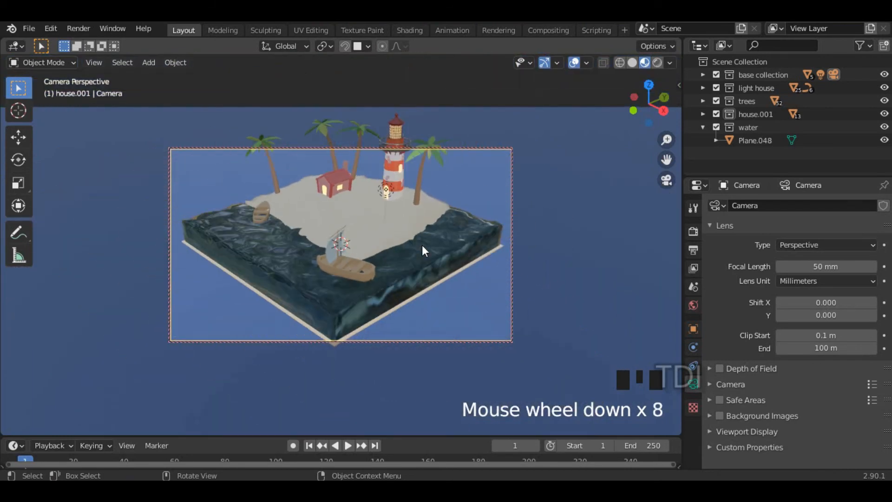
middle_click_drag(424, 247, 550, 305)
scroll(457, 283, "down", 1)
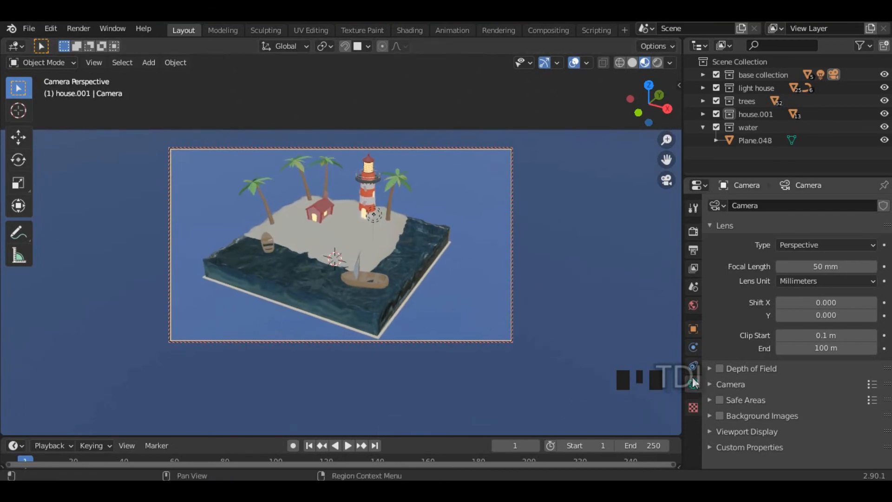
left_click(659, 62)
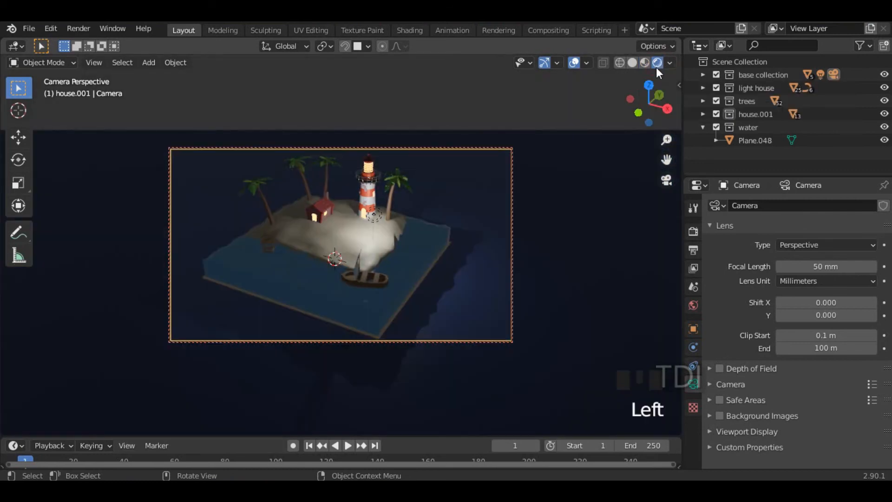
double_click(378, 209)
key("g")
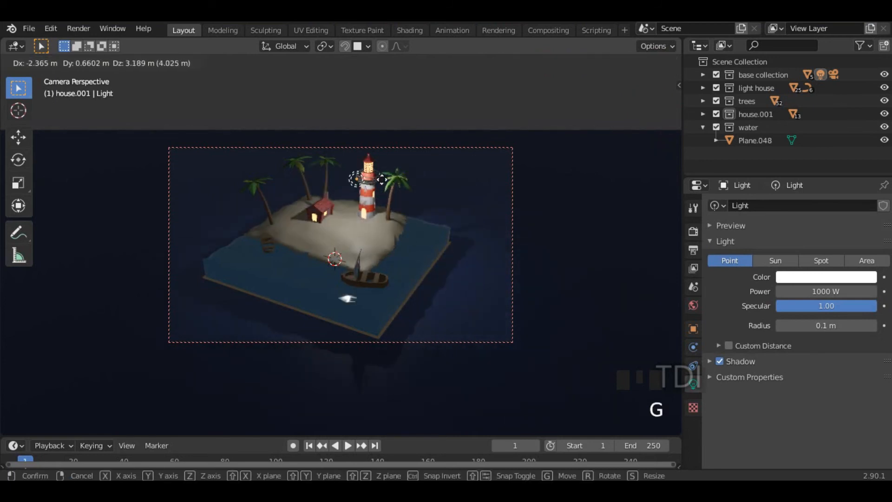
left_click(439, 200)
left_click(473, 95)
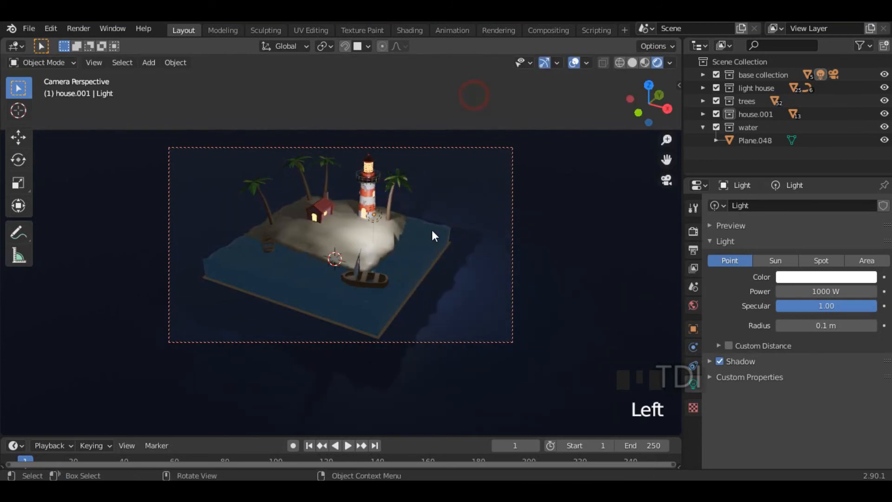
- Enable Ambient Occlusion, Bloom and Screen Space Reflections for the Eevee render
left_click(694, 231)
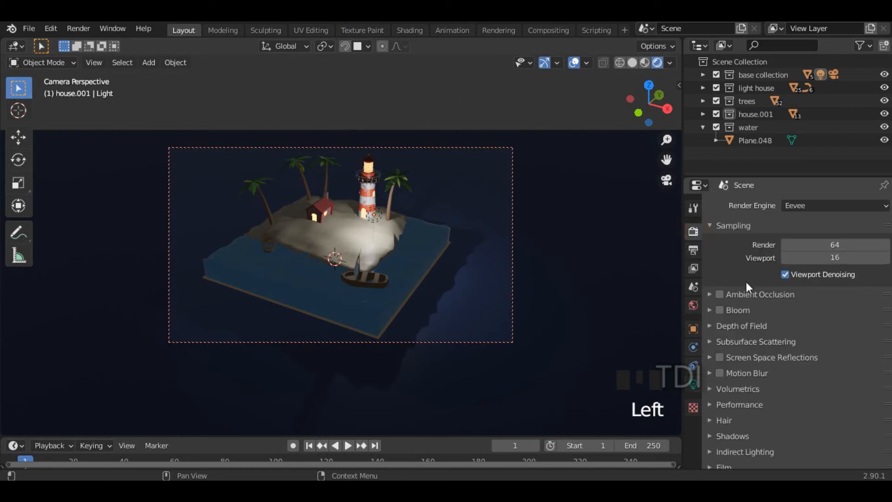
left_click(723, 294)
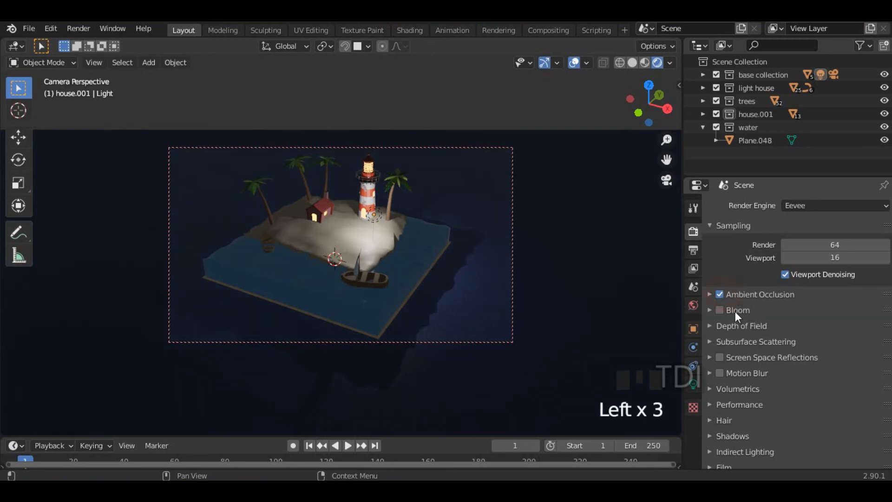
left_click(720, 310)
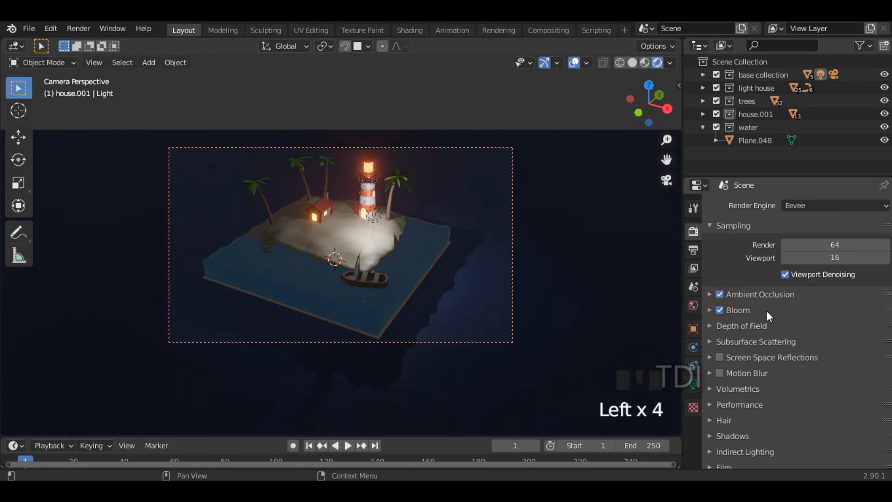
left_click(720, 357)
left_click(719, 358)
left_click(720, 357)
left_click(710, 359)
left_click(710, 359)
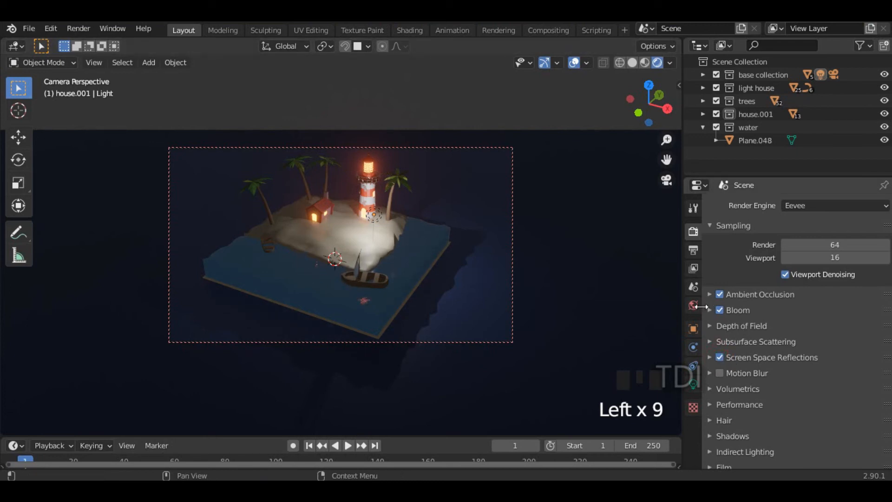
- Set the horizontal render resolution to 1080 px for a square frame
left_click(693, 250)
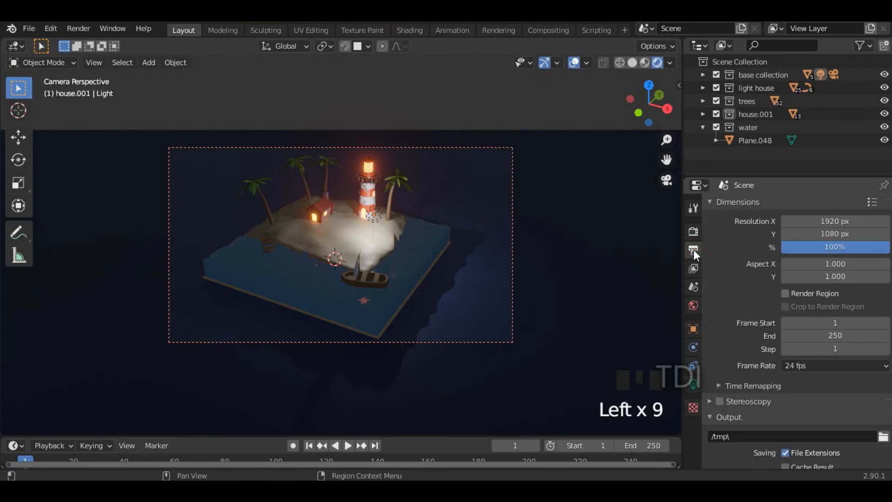
left_click(846, 220)
type("108")
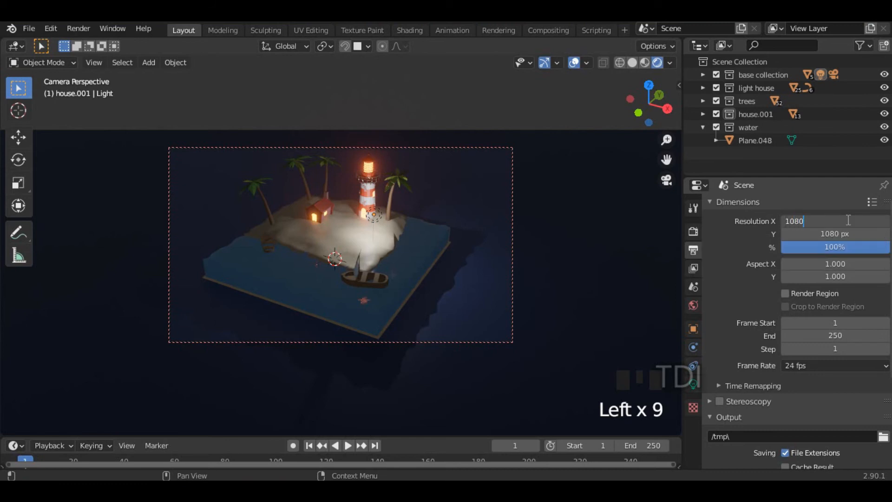
type("0")
key("Return")
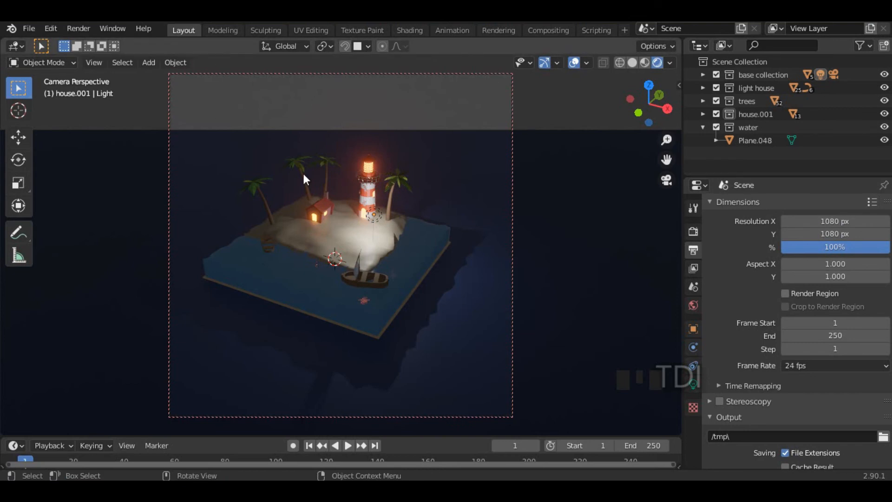
- Try a wider horizontal render resolution of 1661 px and restore it to 1920 px
left_click_drag(835, 221, 882, 221)
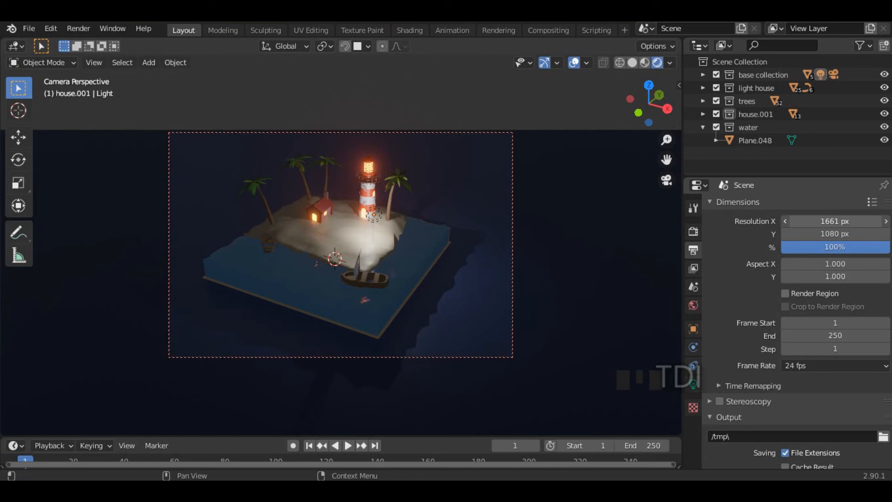
left_click(838, 223)
type("1550")
key("Return")
left_click_drag(839, 223, 785, 221)
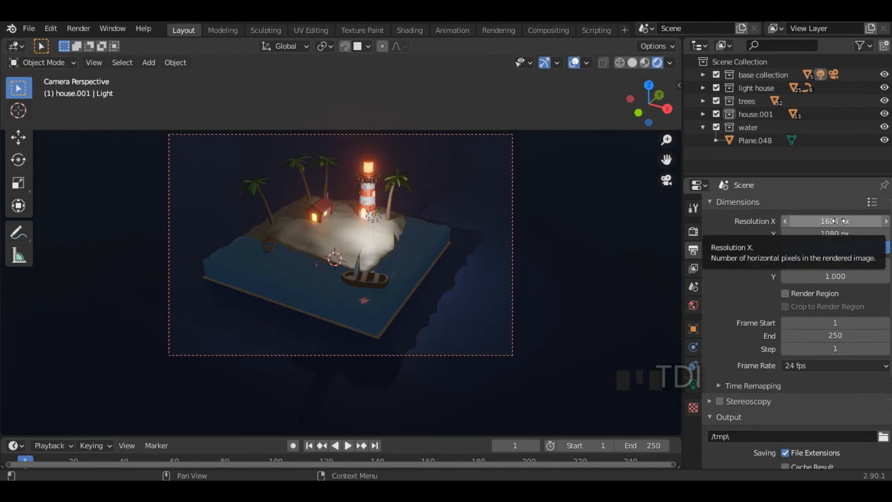
left_click(838, 221)
type("192")
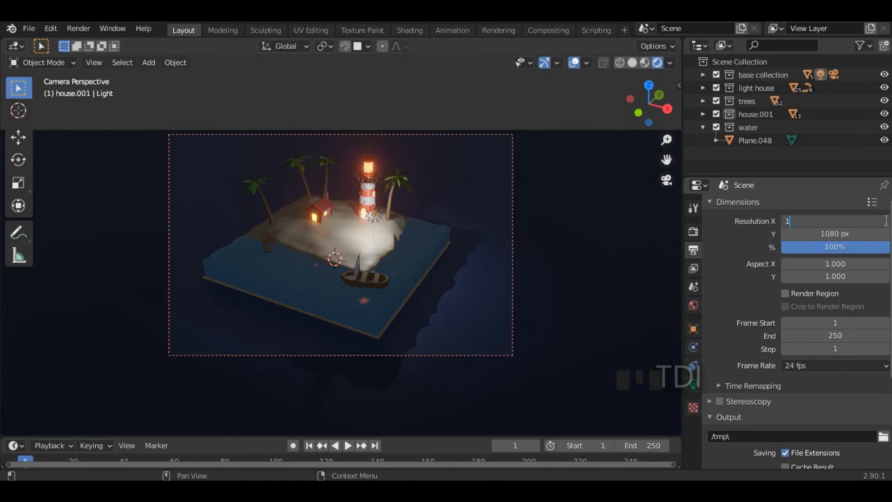
type("0")
left_click(886, 221)
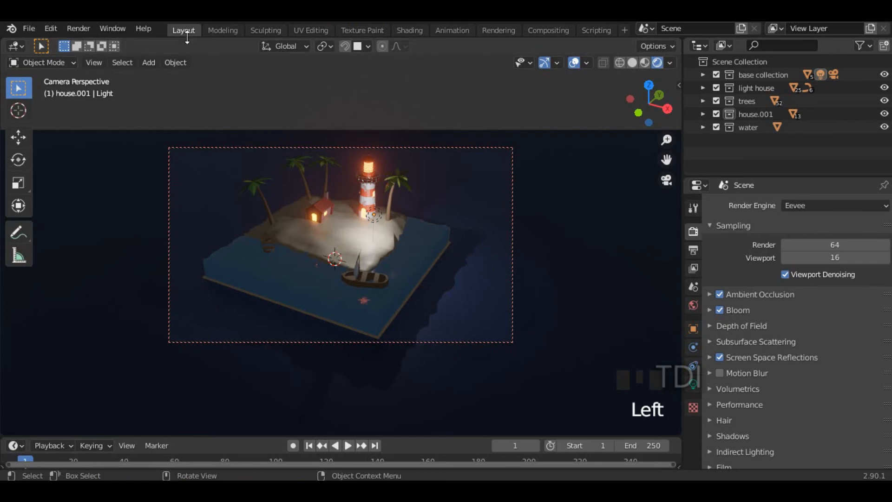
- Render the image and examine the house, lighthouse and boats close up in the result
left_click(84, 28)
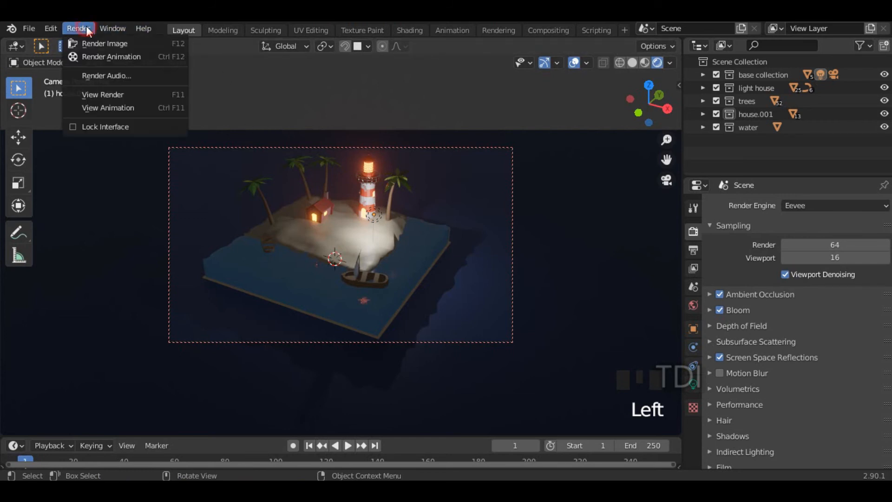
left_click(103, 45)
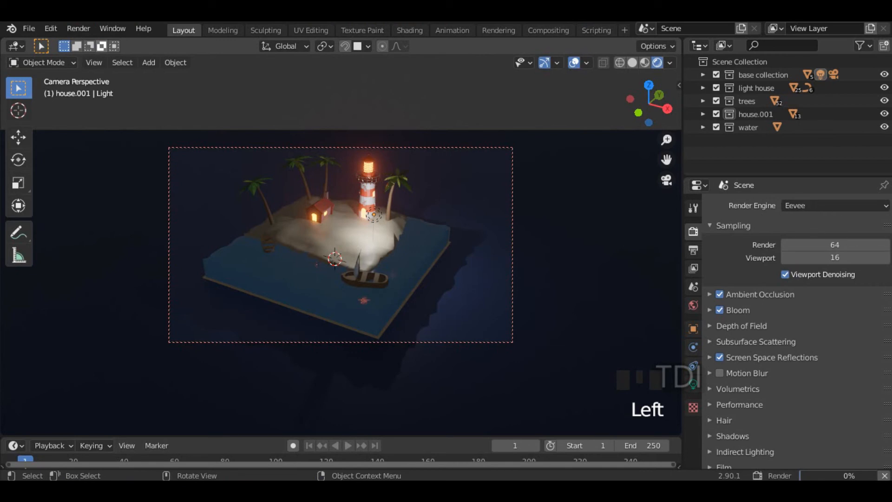
left_click_drag(197, 148, 808, 3)
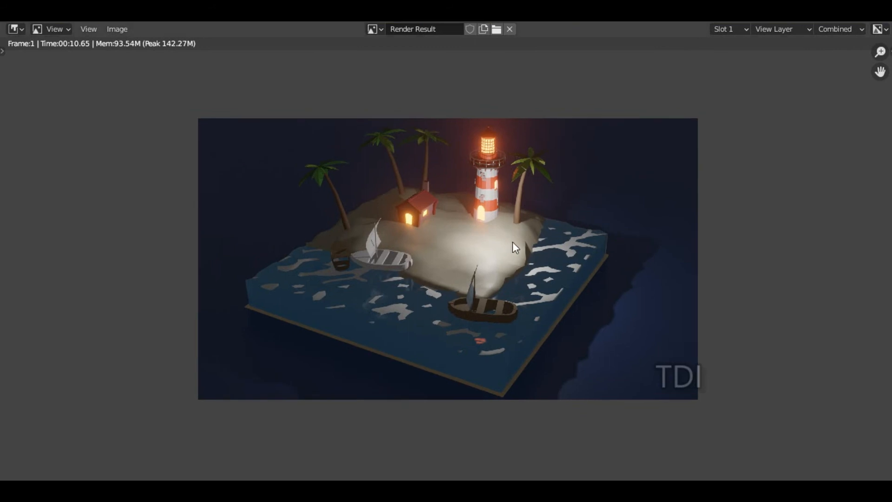
scroll(514, 244, "up", 1)
scroll(529, 146, "up", 2)
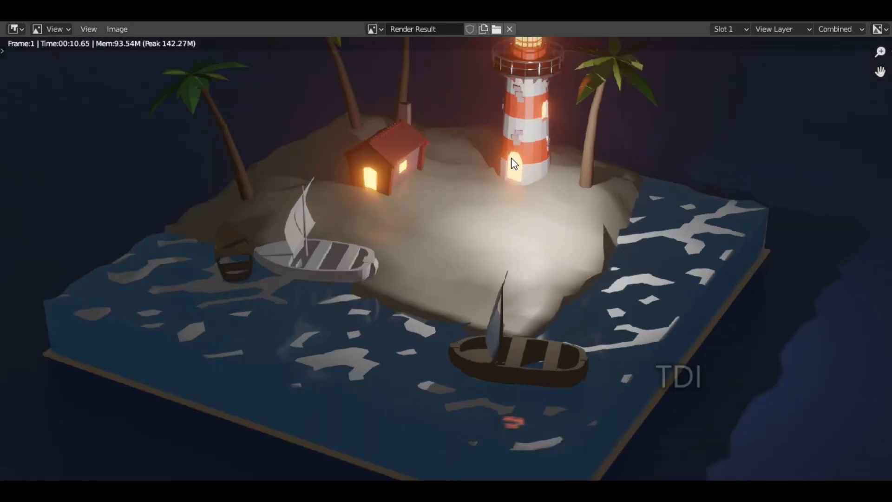
- Close the render result, add an area light at the island's centre and raise it vertically high above the lighthouse
key("Escape")
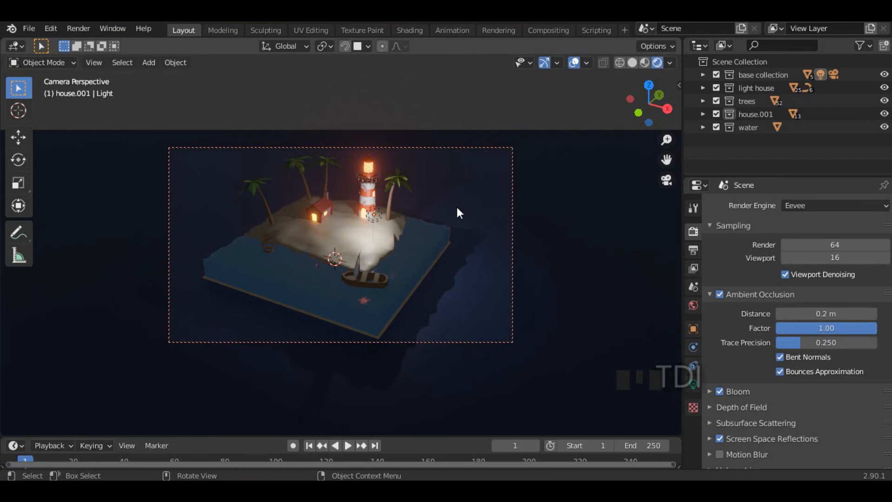
key("KP_0")
middle_click_drag(414, 243, 422, 223)
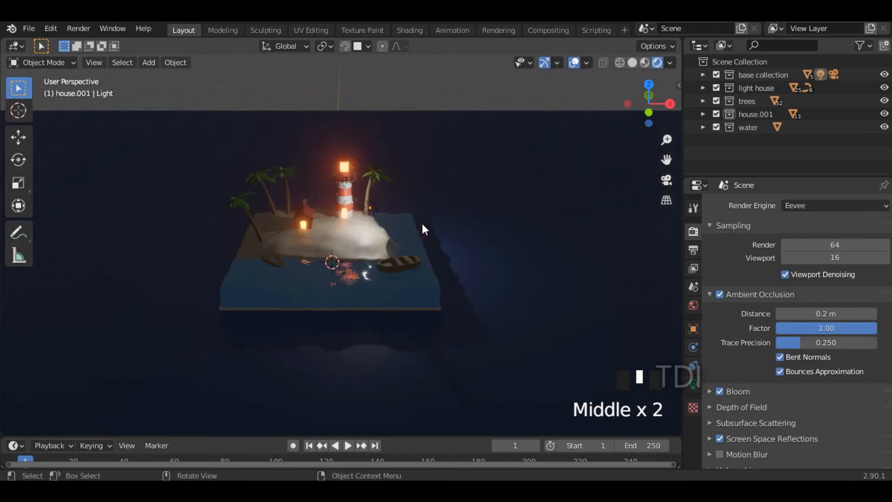
key("shift+a")
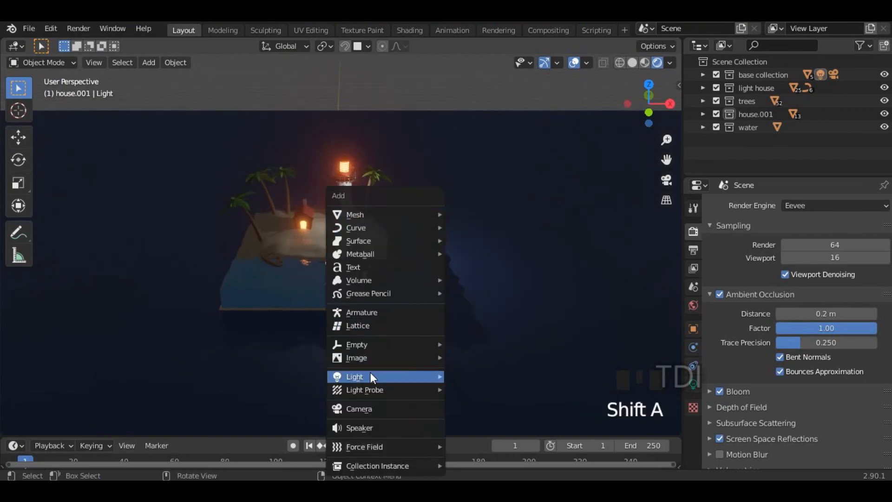
mouse_move(371, 374)
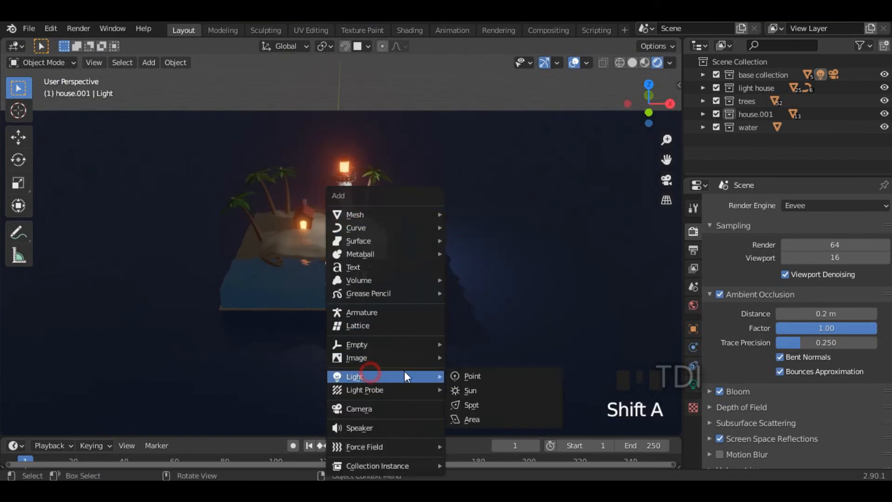
left_click(478, 420)
middle_click_drag(454, 339, 464, 253)
key("g")
key("z")
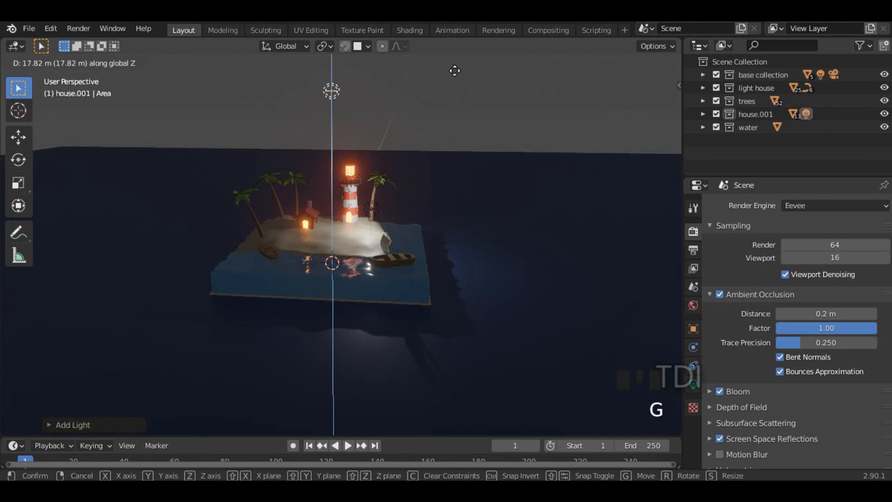
left_click(455, 95)
- Shift the overhead area light along the Y axis towards the back of the island
key("KP_7")
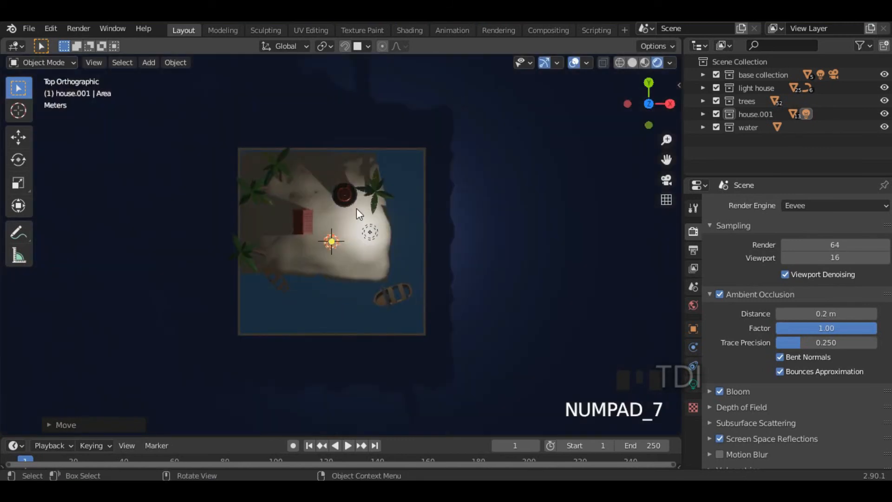
scroll(361, 235, "up", 4)
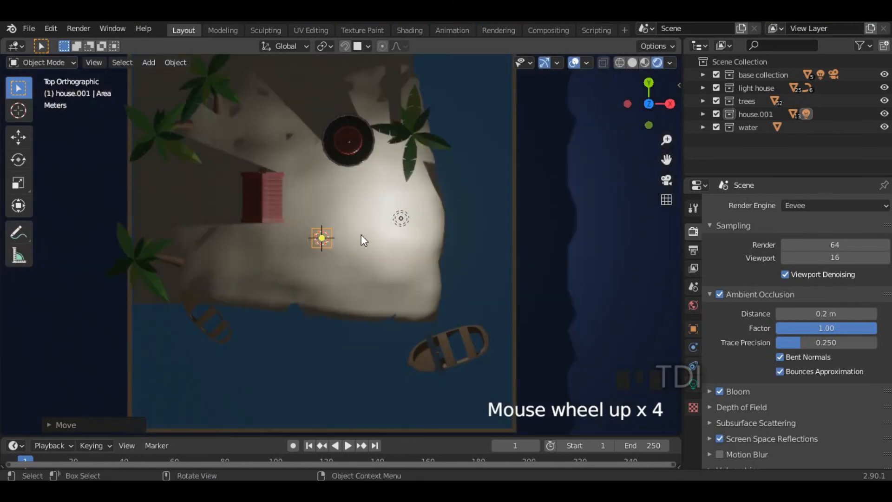
scroll(362, 237, "down", 4)
middle_click_drag(422, 244, 397, 249, "shift")
left_click(18, 138)
left_click_drag(314, 195, 314, 122)
middle_click_drag(442, 331, 373, 224)
scroll(374, 223, "up", 3)
scroll(374, 224, "down", 1)
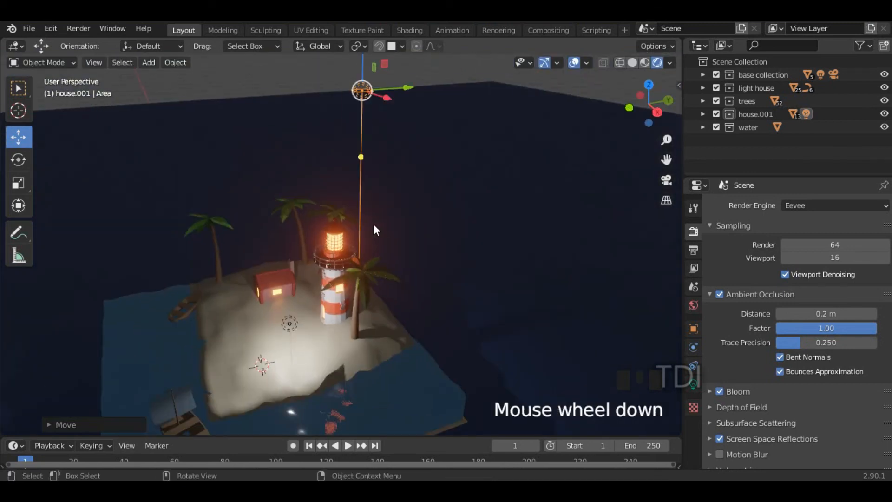
- Scale the overhead area light up to a large square panel above the island
middle_click_drag(365, 121, 450, 170)
key("s")
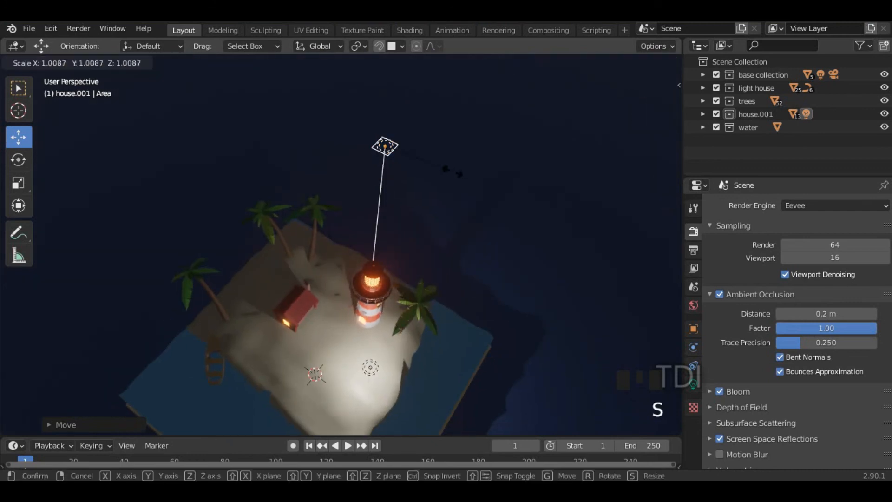
left_click(138, 283)
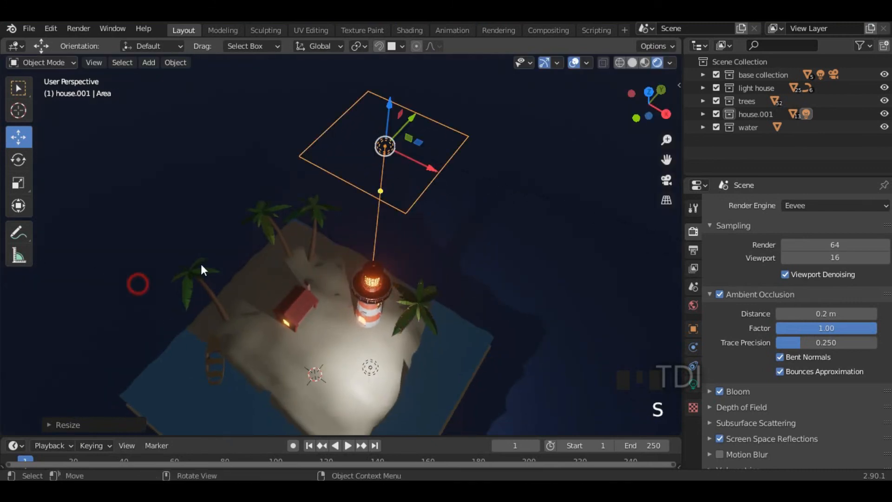
scroll(441, 199, "down", 2)
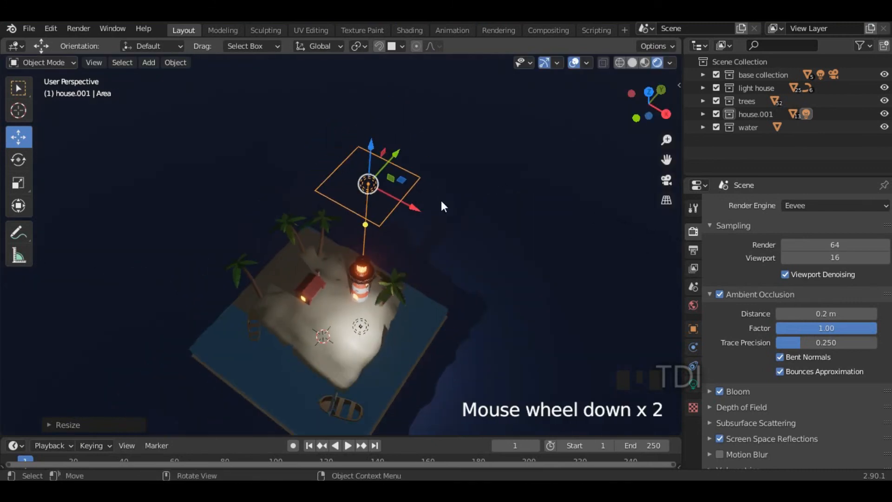
left_click(395, 237)
- Set the overhead area light's power to 1000 W
middle_click_drag(400, 235, 492, 193)
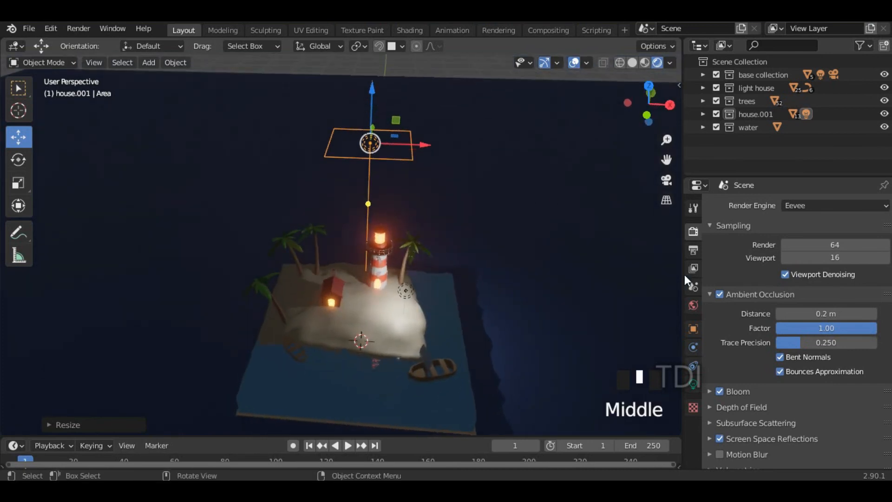
left_click(694, 383)
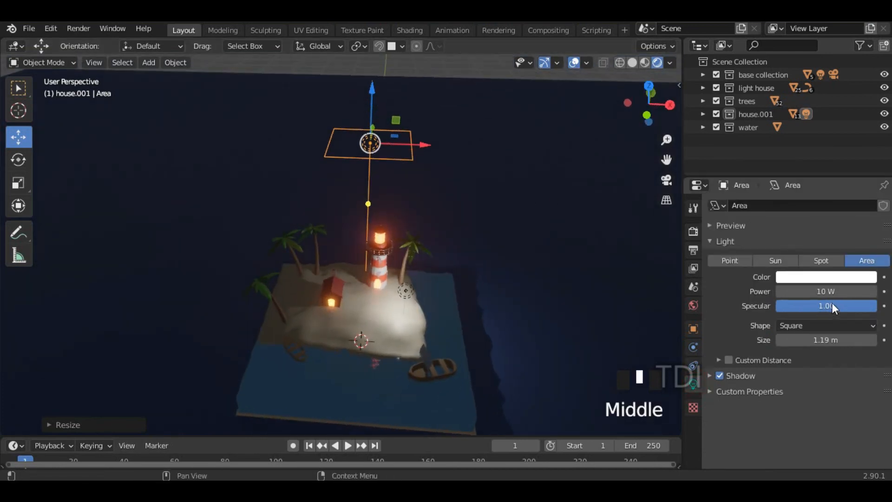
left_click(839, 291)
type("1000")
key("Return")
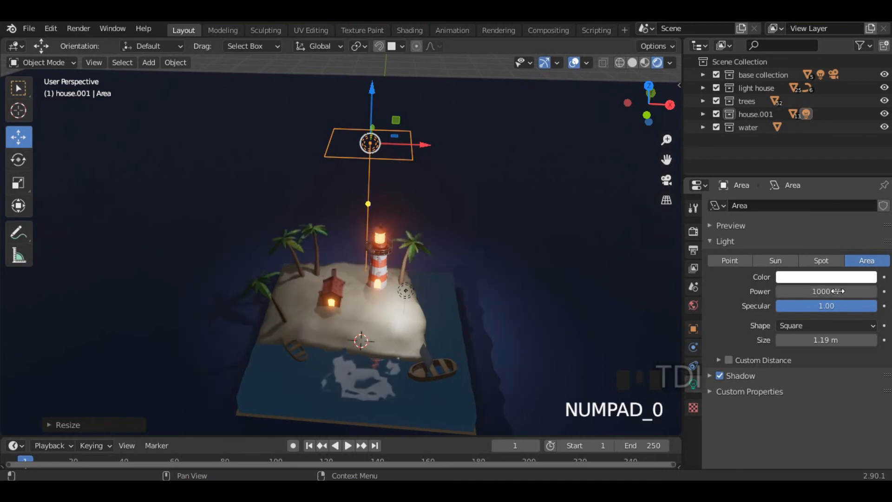
- Tint the overhead area light a very pale blue
middle_click_drag(609, 302, 583, 280)
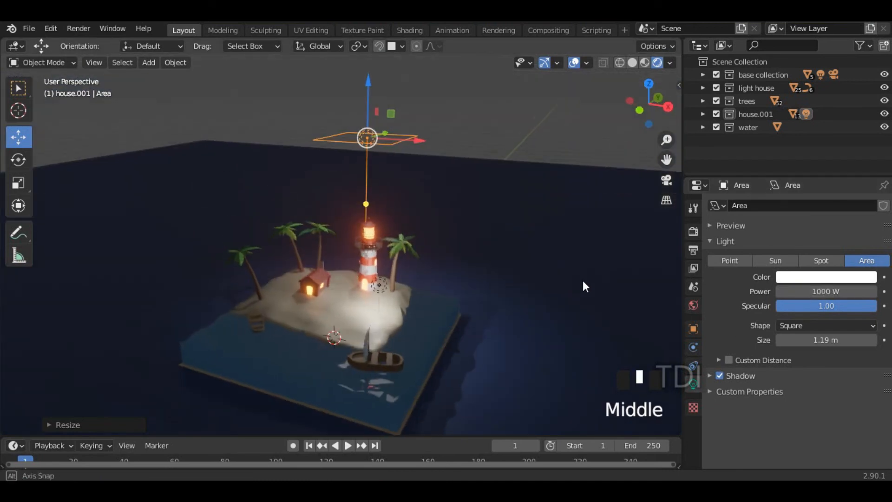
left_click(835, 278)
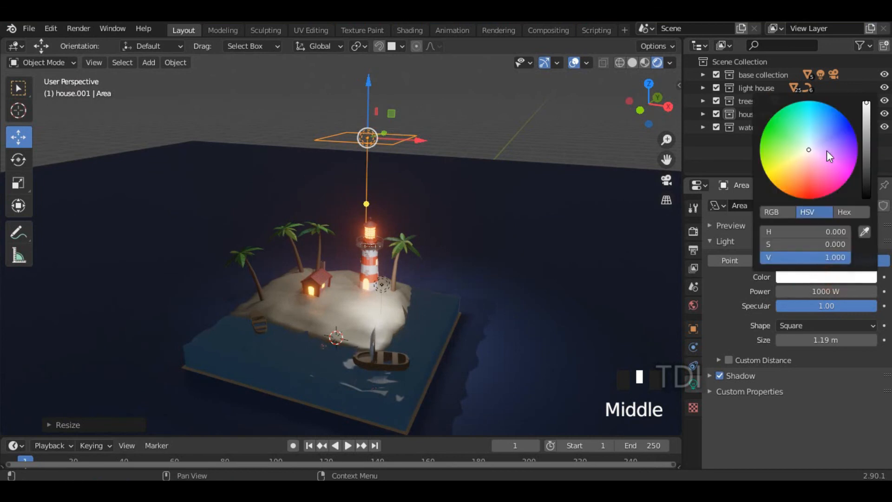
left_click_drag(820, 143, 816, 134)
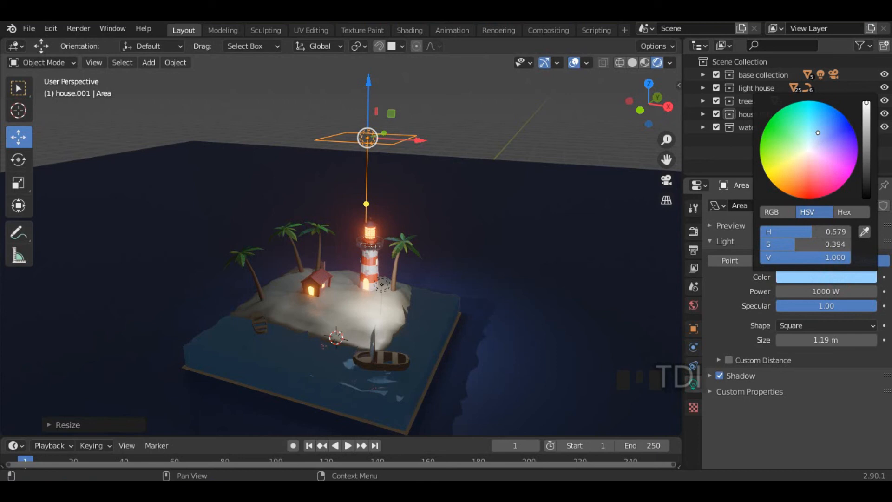
left_click_drag(819, 132, 816, 133)
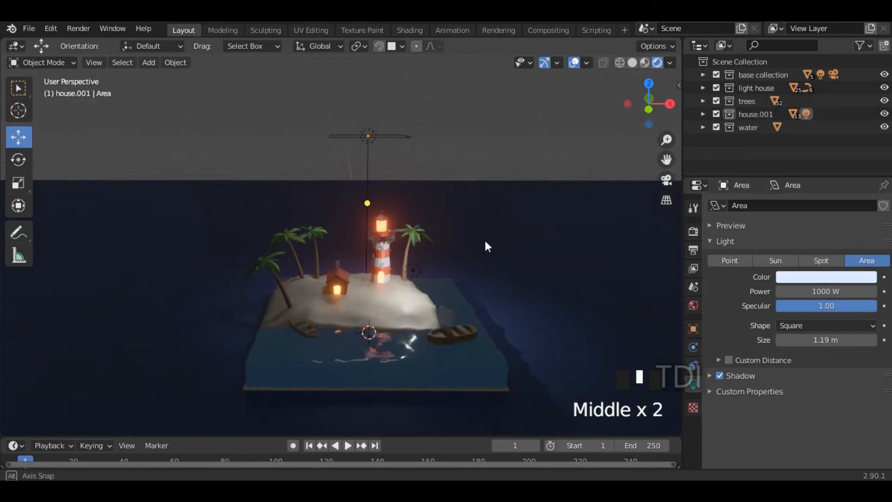
- Add a second area light, raise it above the ground and move it along X beyond the house side of the island
middle_click_drag(485, 242, 472, 239)
scroll(469, 239, "down", 2)
middle_click_drag(447, 269, 377, 283)
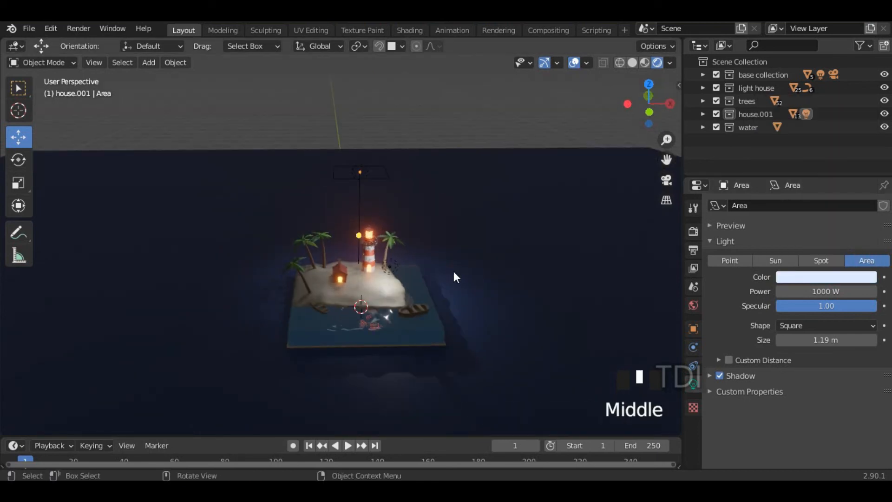
scroll(460, 278, "down", 1)
mouse_move(465, 285)
middle_mouse_down()
mouse_move(423, 292)
mouse_move(446, 244)
mouse_move(473, 280)
middle_mouse_up()
scroll(426, 288, "up", 2)
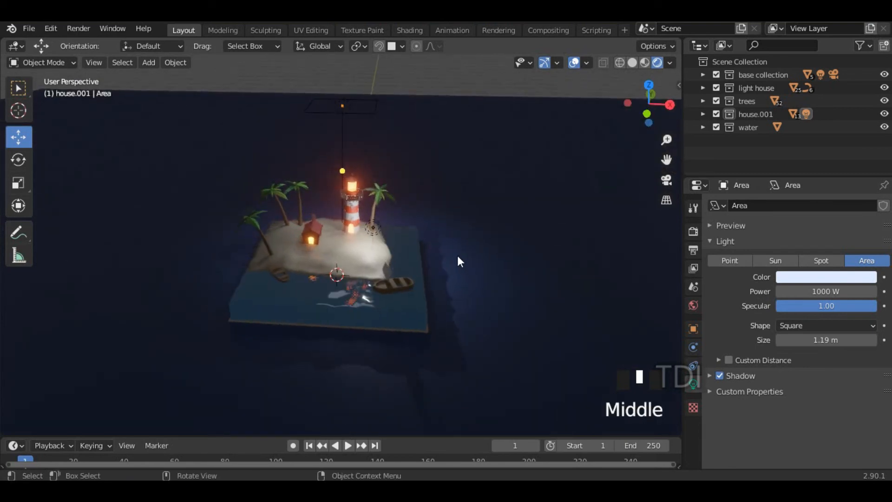
key("shift+a")
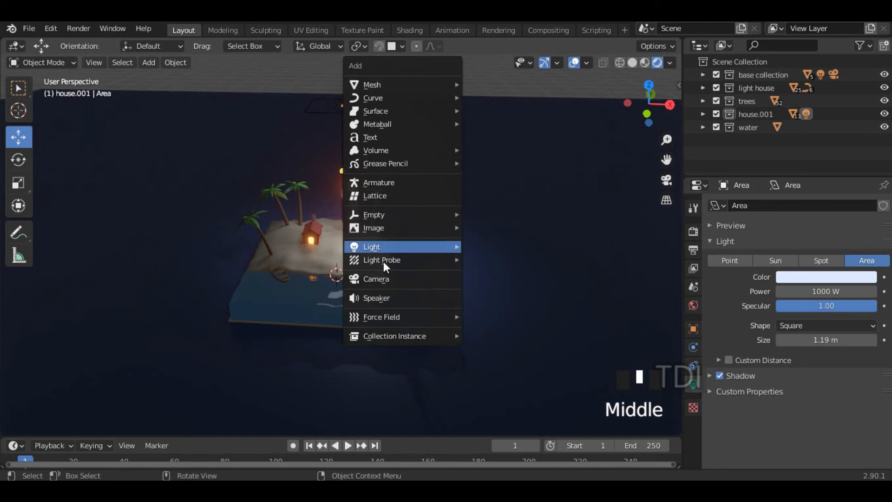
mouse_move(390, 247)
left_click(490, 286)
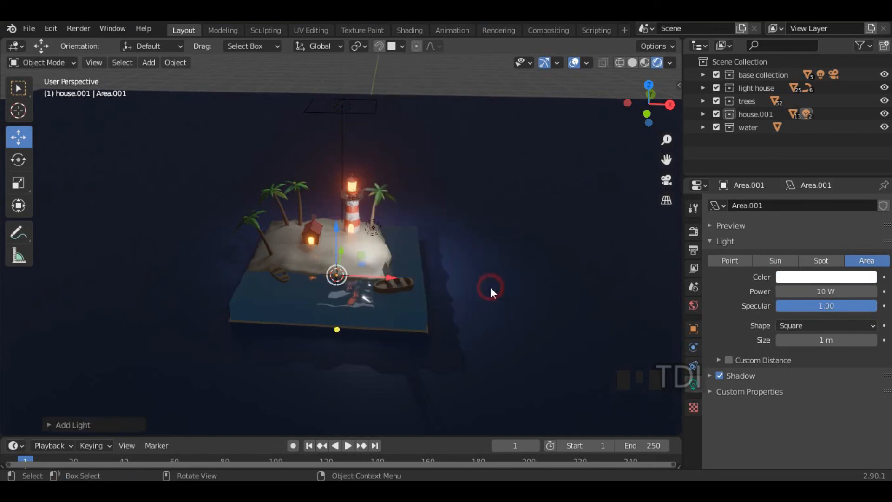
key("g")
key("z")
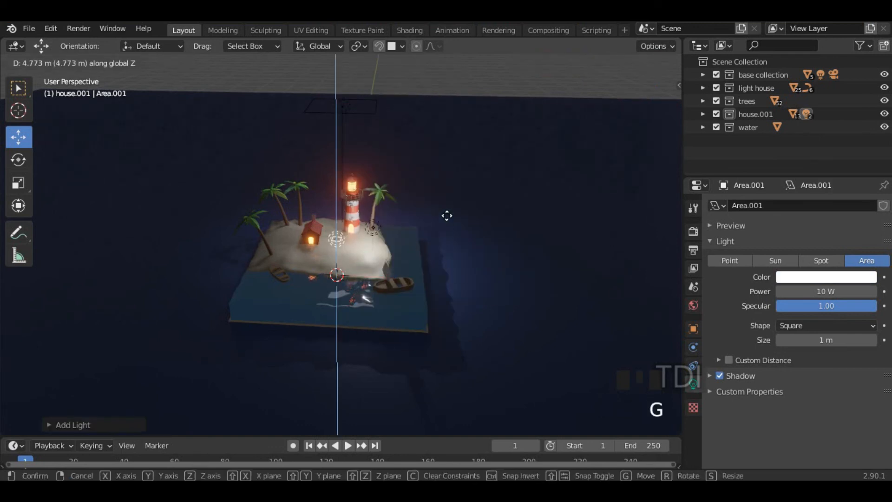
left_click(447, 188)
left_click_drag(393, 199, 267, 204)
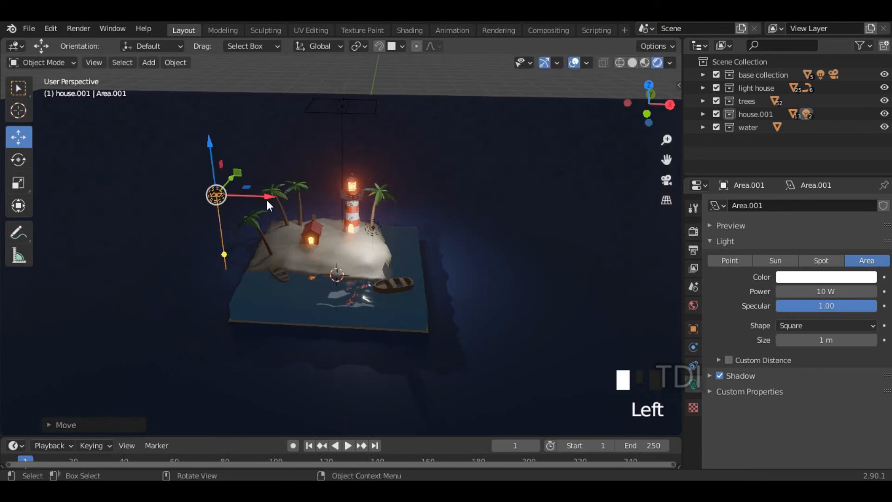
- In the front view, rotate the second area light about the Y axis so it points down at the island
key("KP_1")
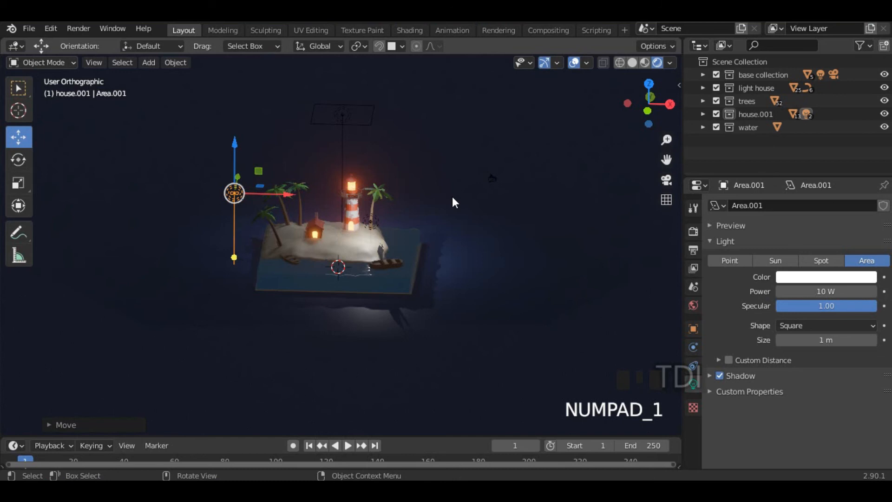
key("r")
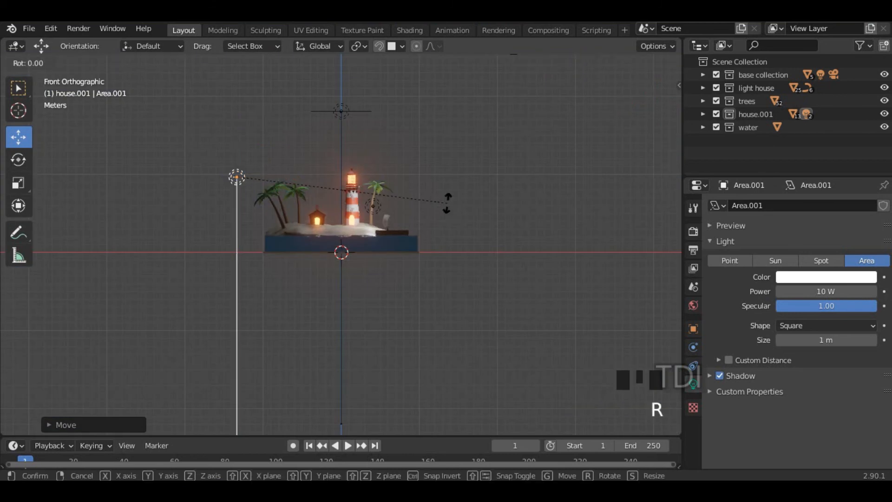
key("y")
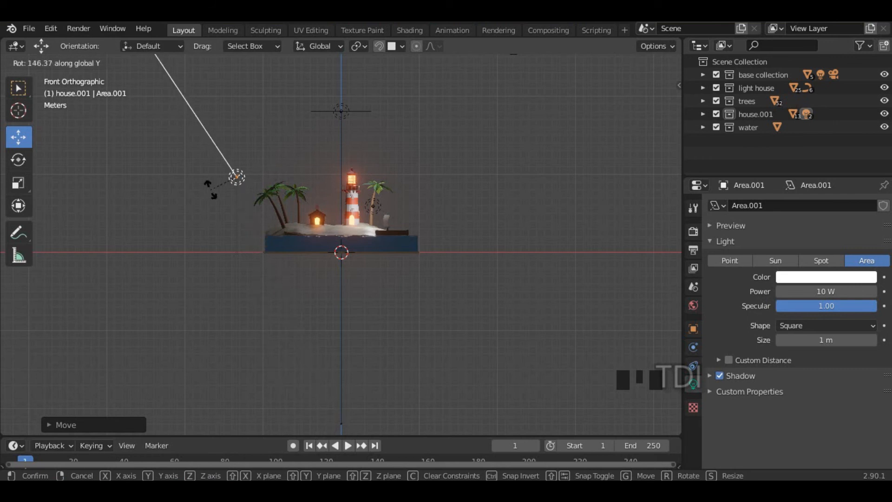
left_click(274, 125)
left_click(456, 168)
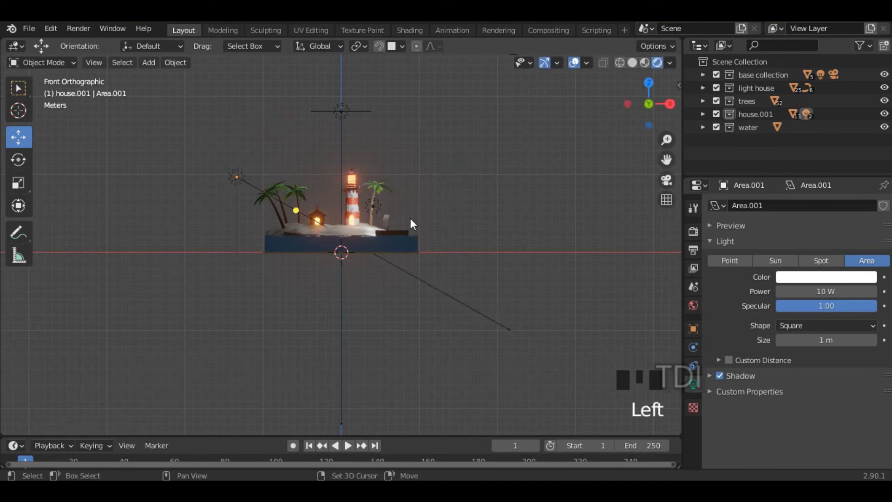
- Add a third area light and place it above and beyond the lighthouse side of the island
key("shift+a")
mouse_move(340, 215)
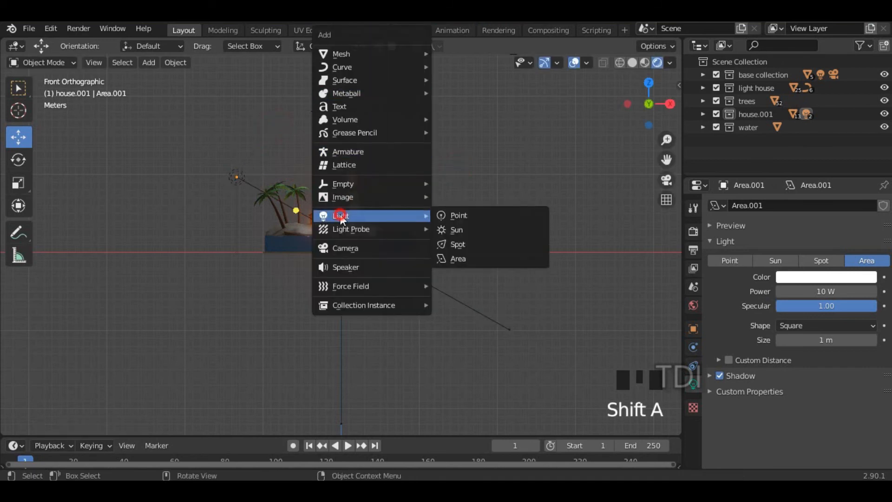
left_click(483, 257)
left_click_drag(342, 196, 464, 173)
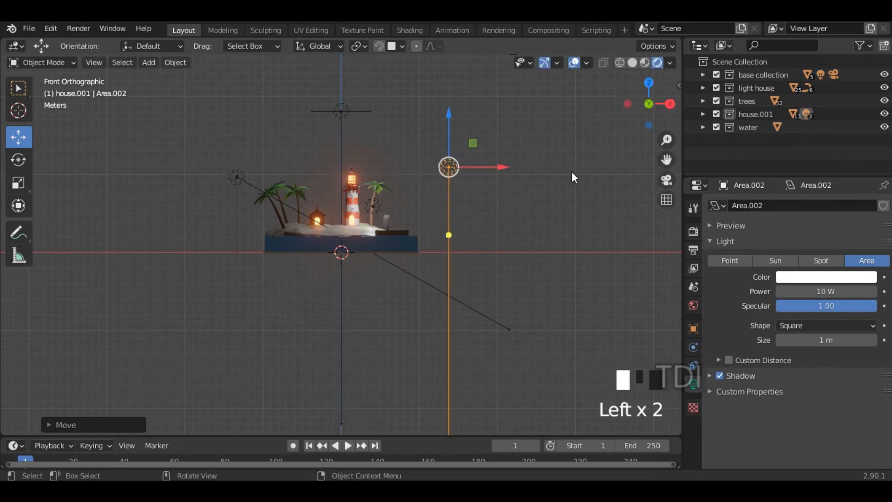
- Rotate the third area light 45° about the Y axis so it faces the island
key("r")
type("y")
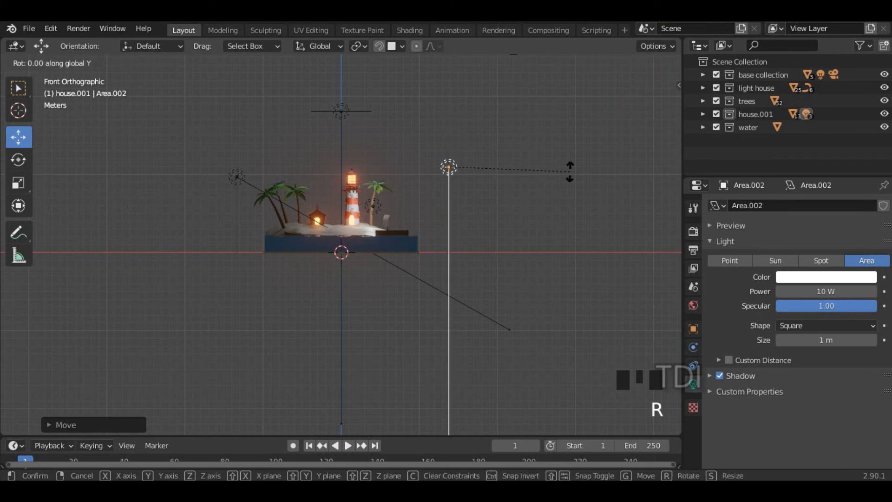
type("45")
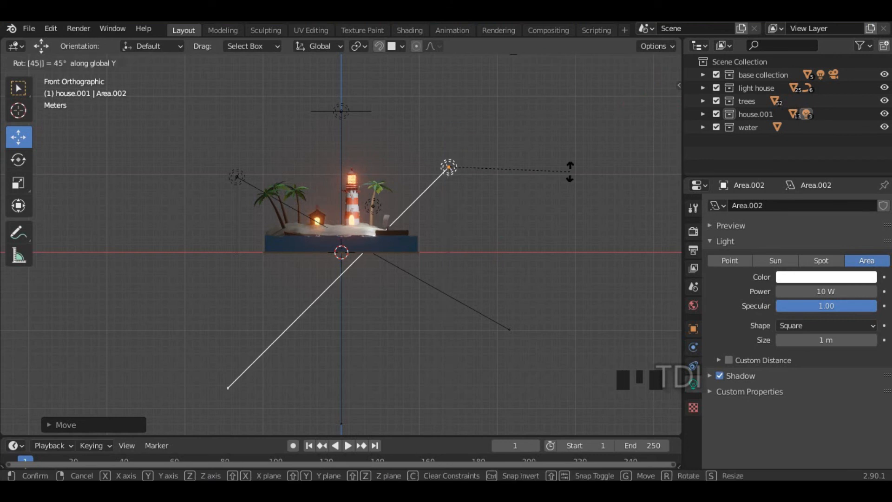
key("Return")
- Select the area light on the house side and scale it up to a large panel
middle_click_drag(530, 229, 489, 267)
scroll(486, 281, "up", 5)
scroll(432, 255, "down", 2)
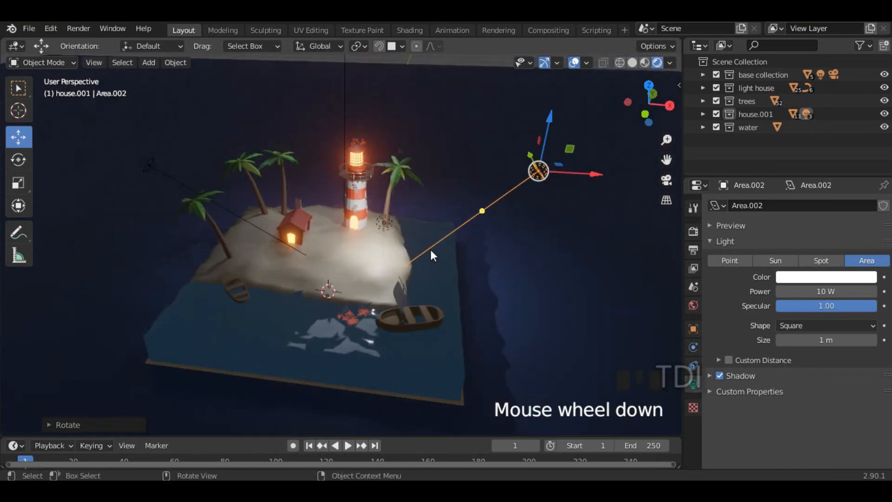
left_click(144, 169)
key("s")
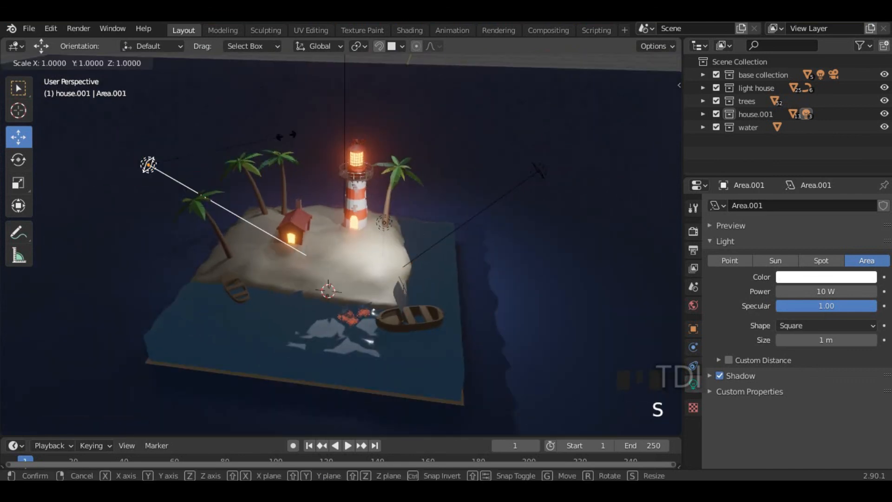
left_click(588, 151)
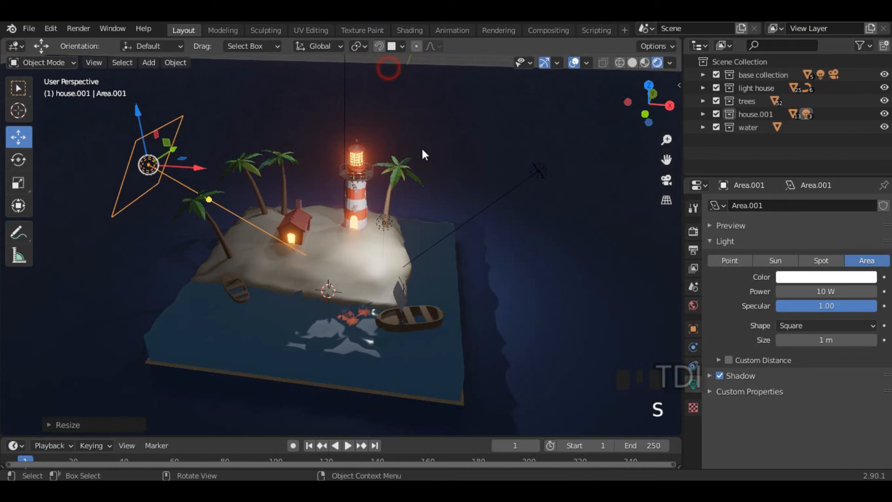
- Scale up the area light on the lighthouse side to a large panel, about 7.7 times its size
left_click(568, 183)
scroll(515, 174, "down", 2)
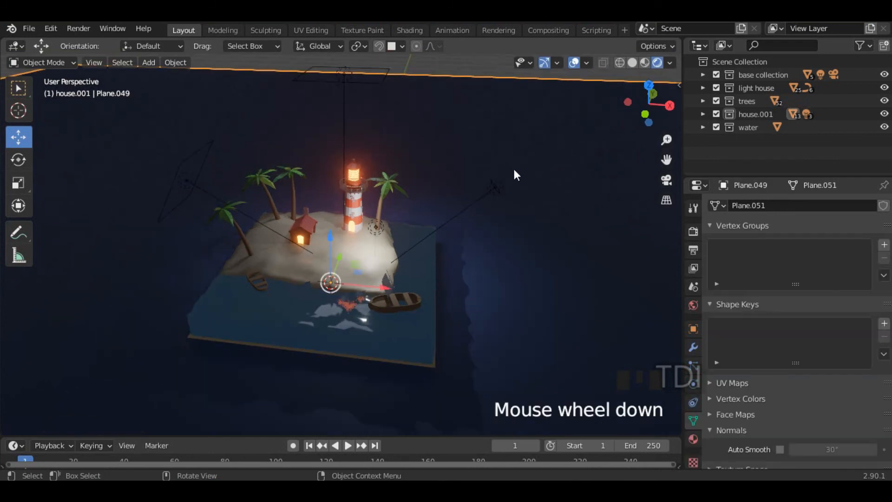
left_click(497, 189)
key("s")
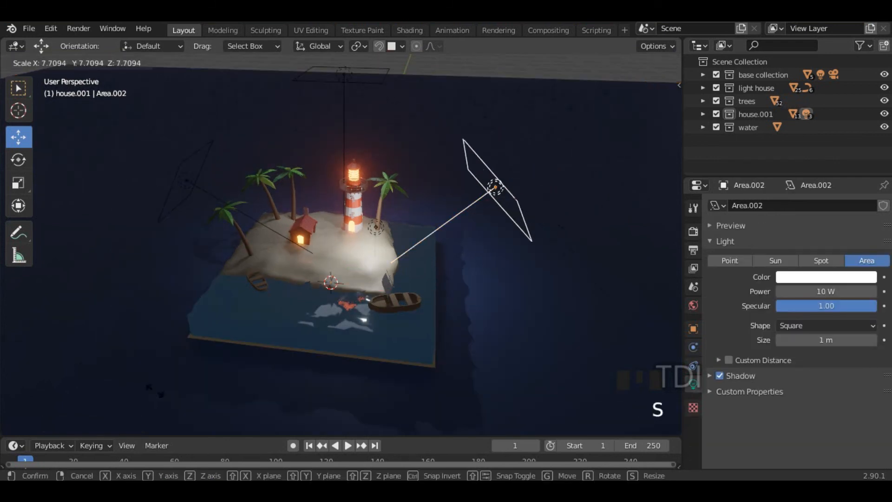
left_click(221, 420)
- Change the shape of the area light above the island to Disk
middle_click_drag(501, 262, 432, 274)
scroll(357, 149, "down", 2)
left_click(358, 128)
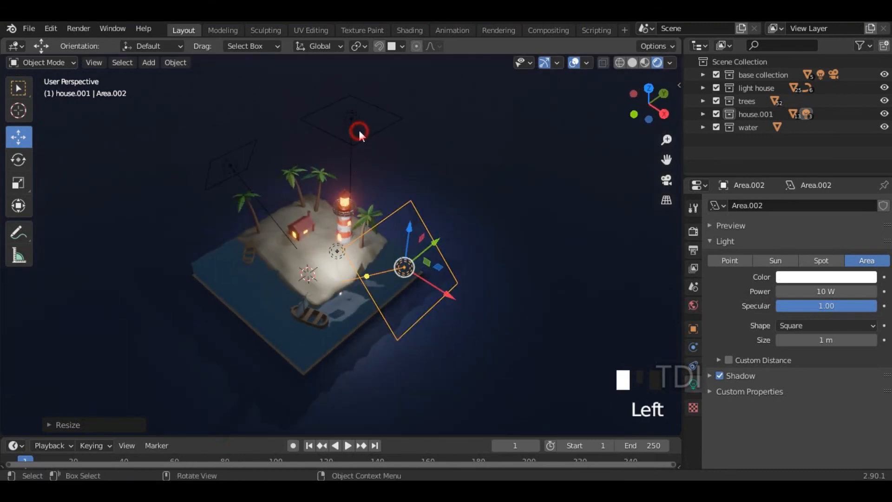
left_click(355, 131)
middle_click_drag(347, 156, 442, 158)
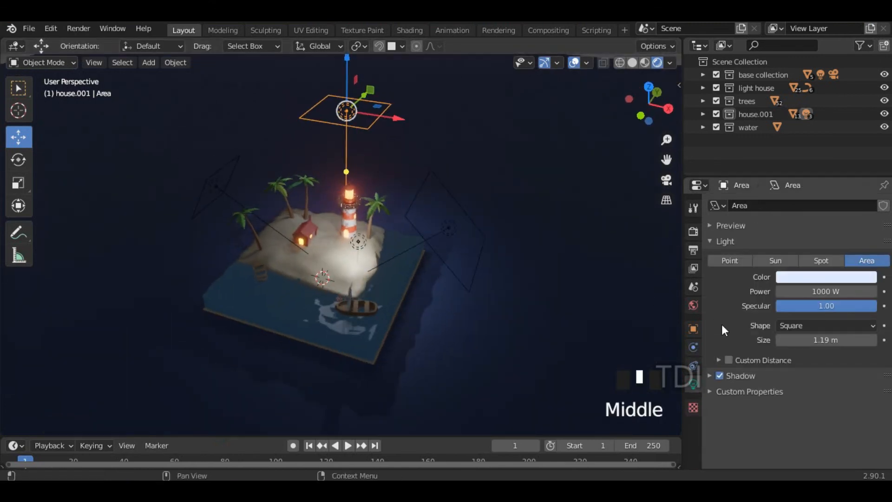
left_click(811, 325)
left_click(802, 370)
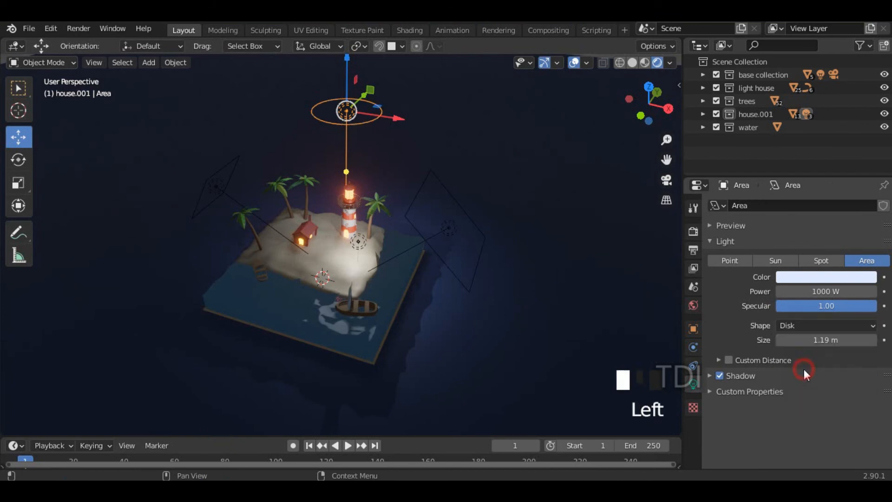
- Move the overhead disk light to the island's back edge and, in the right view, rotate it about 24° toward the island
middle_click_drag(585, 296, 430, 223)
left_click_drag(408, 106, 425, 106)
key("KP_3")
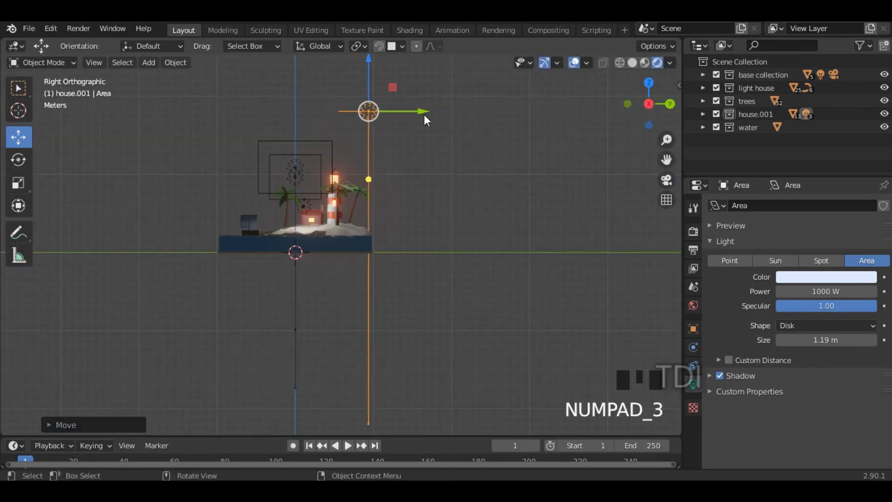
left_click_drag(368, 179, 339, 173)
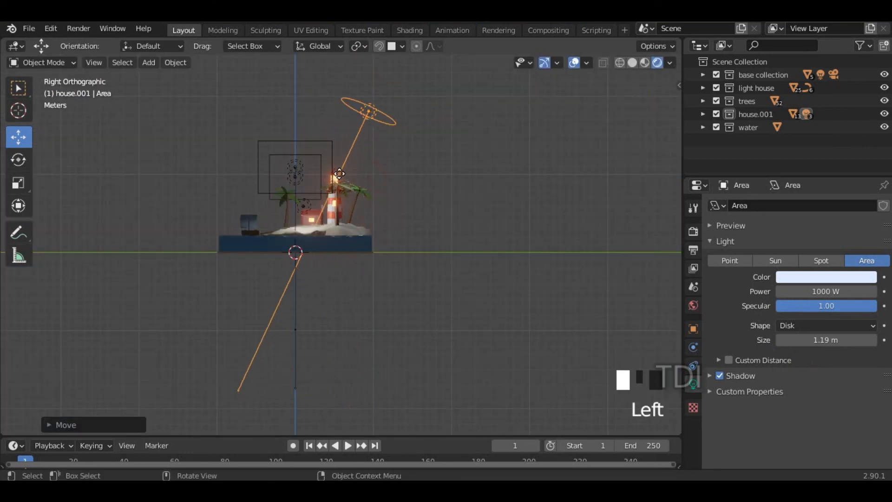
key("ctrl+z")
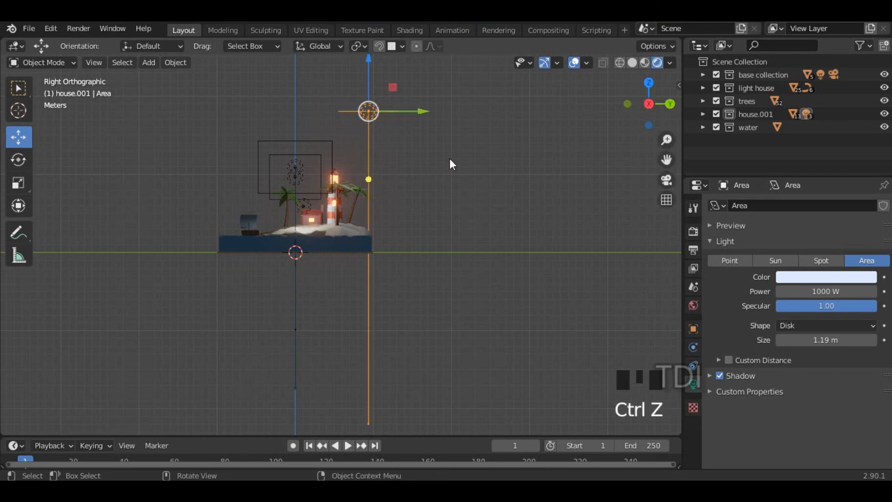
key("r")
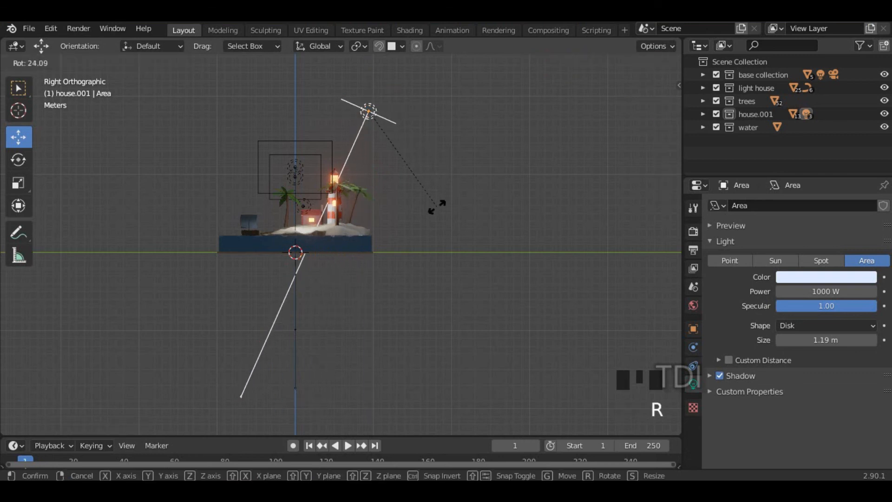
left_click(437, 206)
middle_click_drag(301, 210, 480, 126)
left_click(456, 207)
middle_click_drag(456, 207, 441, 227)
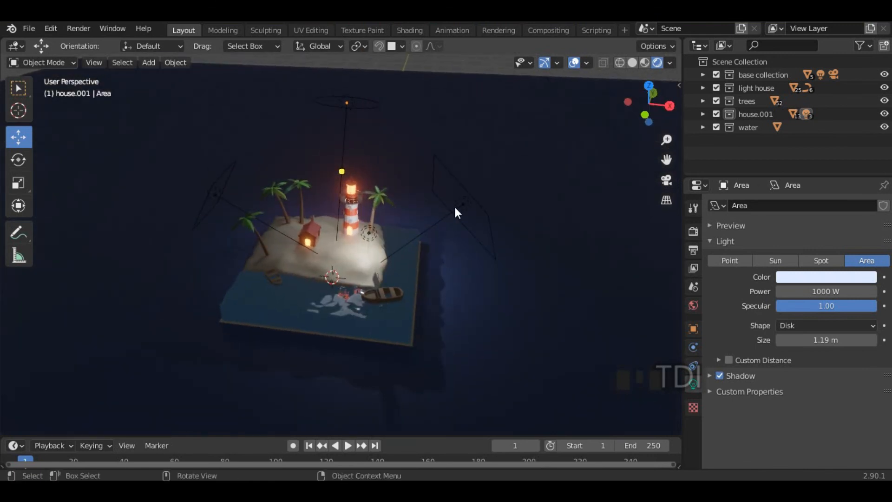
- Set the lighthouse-side area light to 700 W and give it a blue colour with hue 0.599 and saturation 0.707
left_click(463, 206)
scroll(418, 232, "down", 2)
mouse_move(415, 255)
middle_mouse_down()
mouse_move(457, 258)
mouse_move(400, 253)
middle_mouse_up()
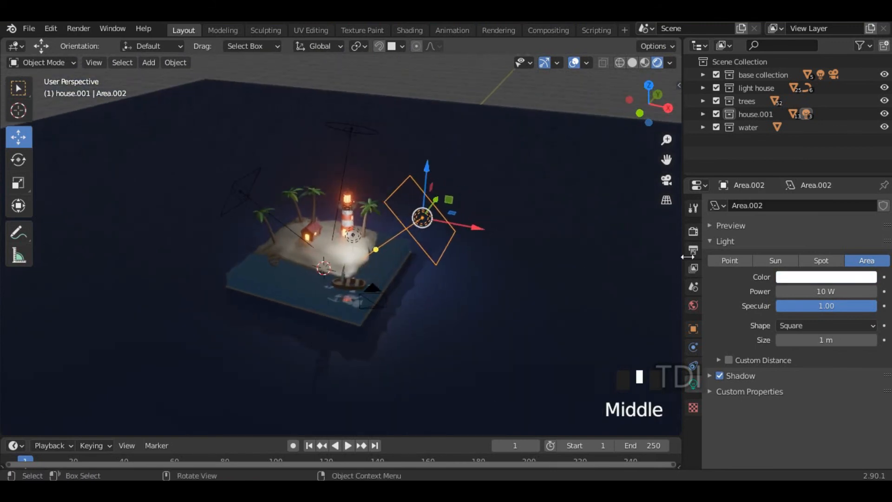
left_click(830, 290)
type("7")
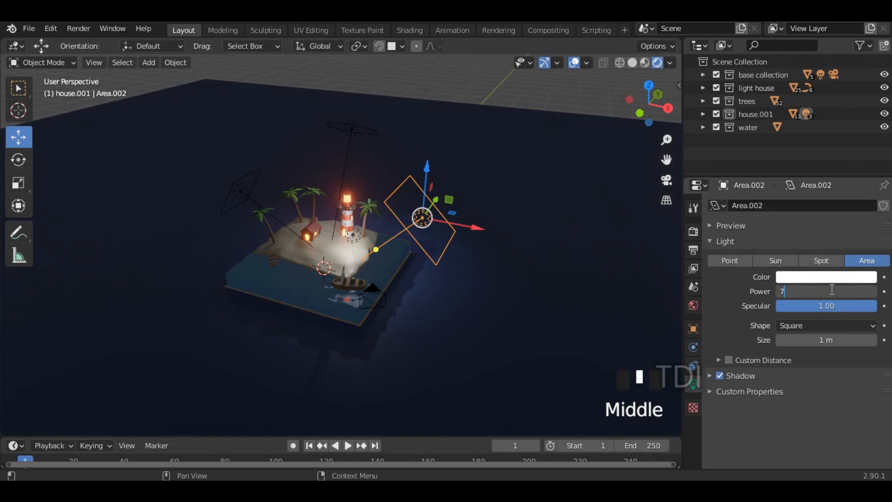
type("00")
key("Return")
left_click(822, 278)
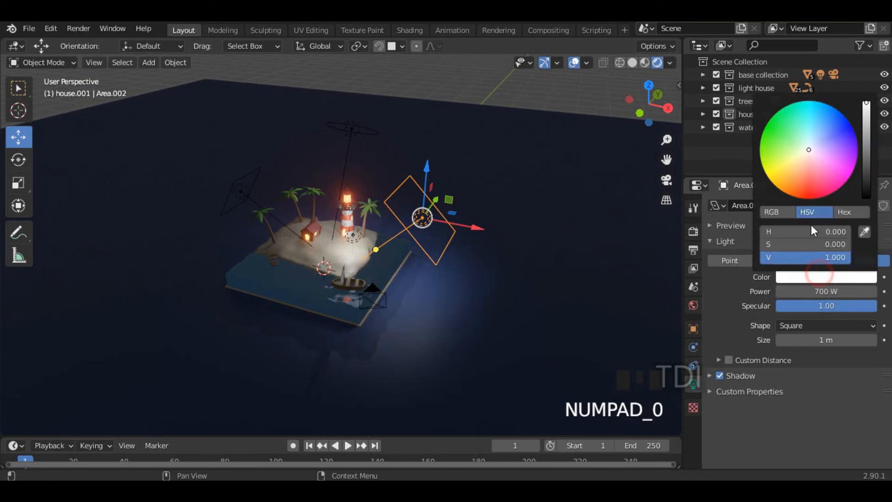
left_click_drag(820, 149, 829, 121)
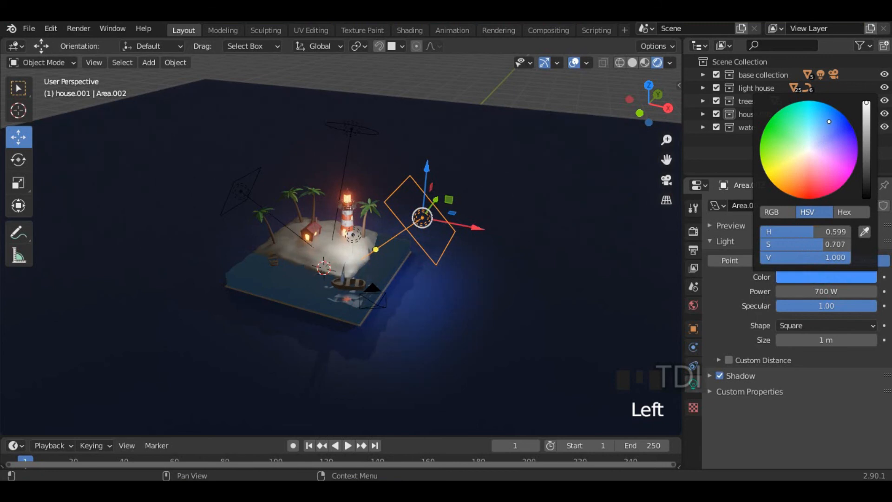
- Set the power of the area light on the house side to 250 W
middle_click_drag(334, 209, 246, 212)
left_click(246, 212)
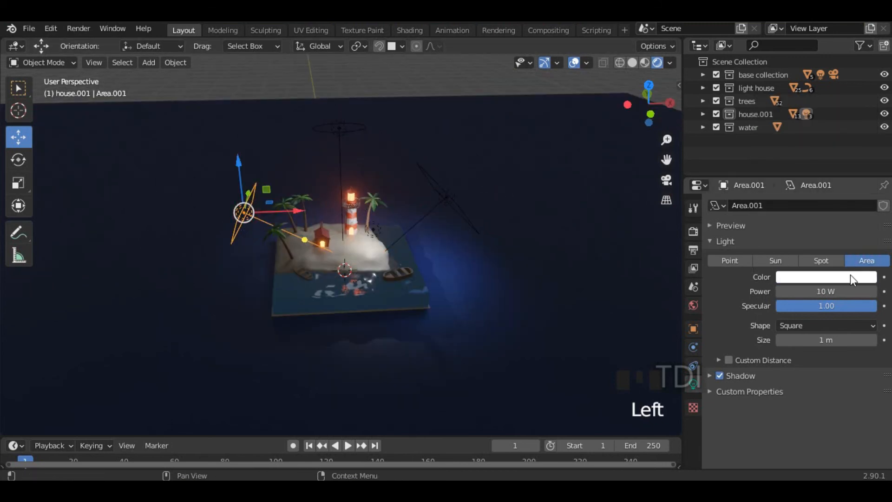
double_click(837, 292)
left_click(568, 214)
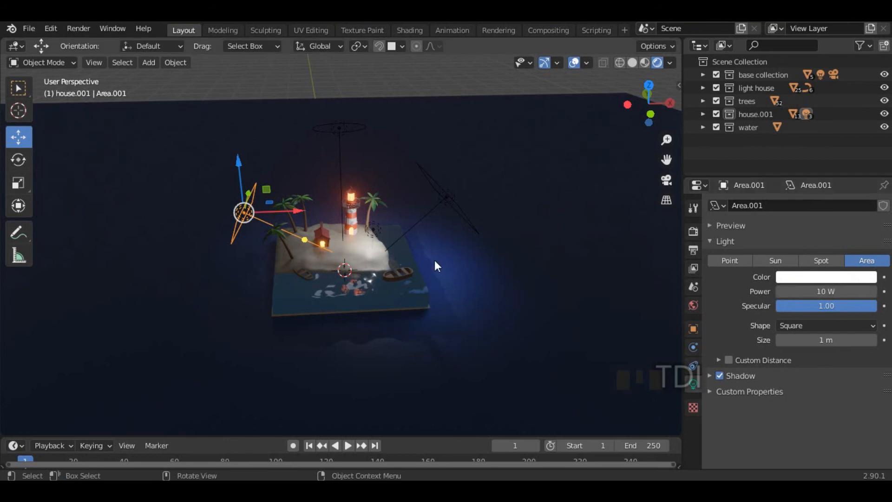
scroll(434, 260, "up", 2)
middle_click_drag(466, 287, 370, 243)
middle_click_drag(264, 217, 269, 284)
left_click(834, 291)
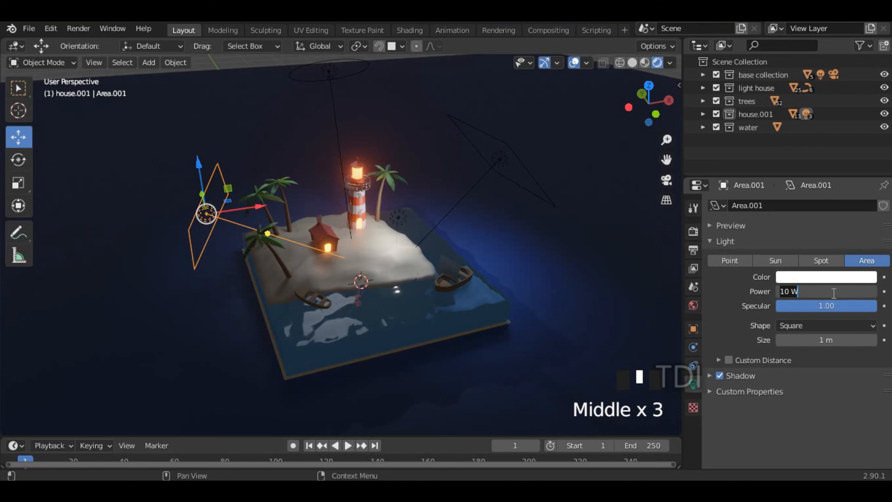
type("250")
key("Return")
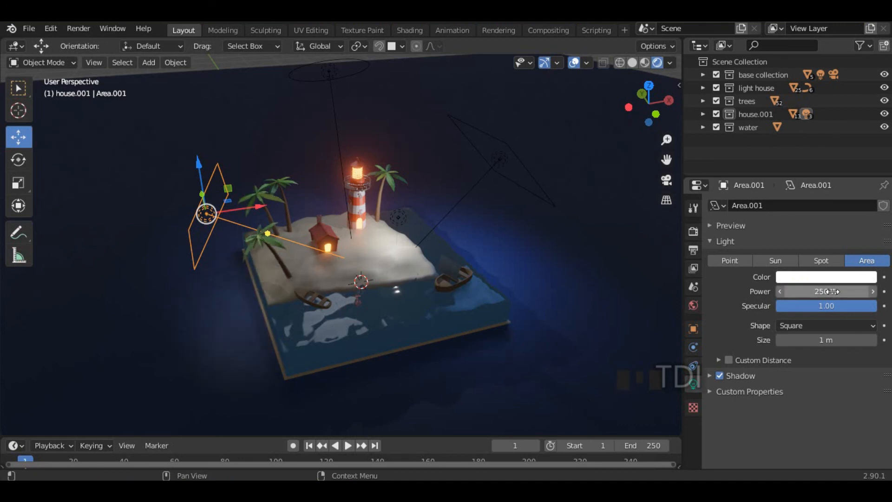
- Change the colour of the house-side area light to a pinkish red
left_click(813, 276)
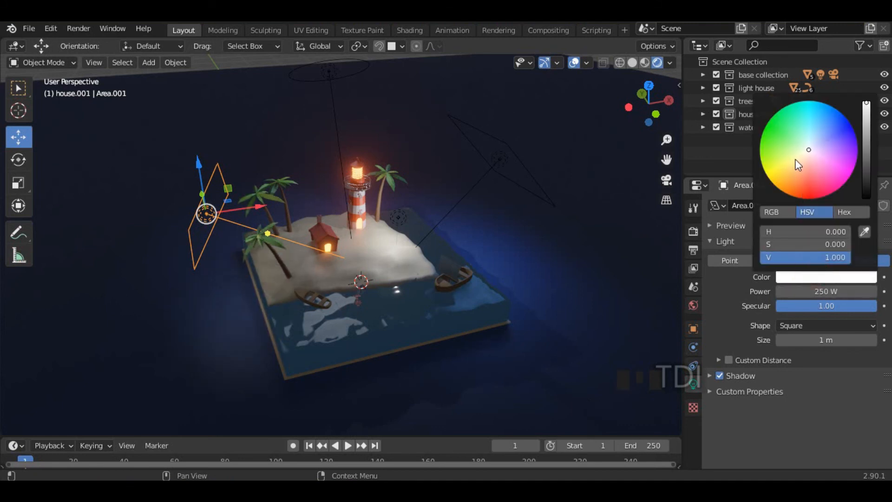
left_click(813, 172)
mouse_move(812, 173)
left_mouse_down()
mouse_move(786, 166)
mouse_move(822, 180)
mouse_move(814, 178)
left_mouse_up()
middle_click_drag(647, 205, 575, 189)
scroll(576, 195, "down", 1)
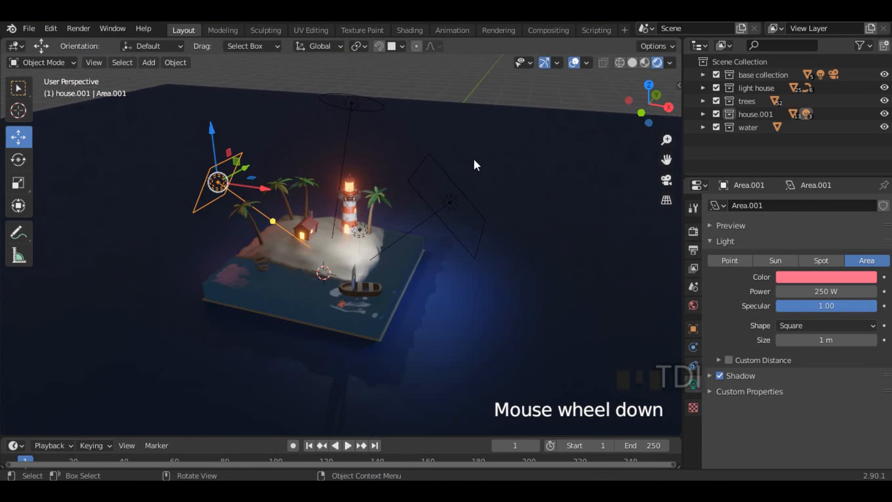
- Look through the camera and switch the render engine to Cycles
key("KP_0")
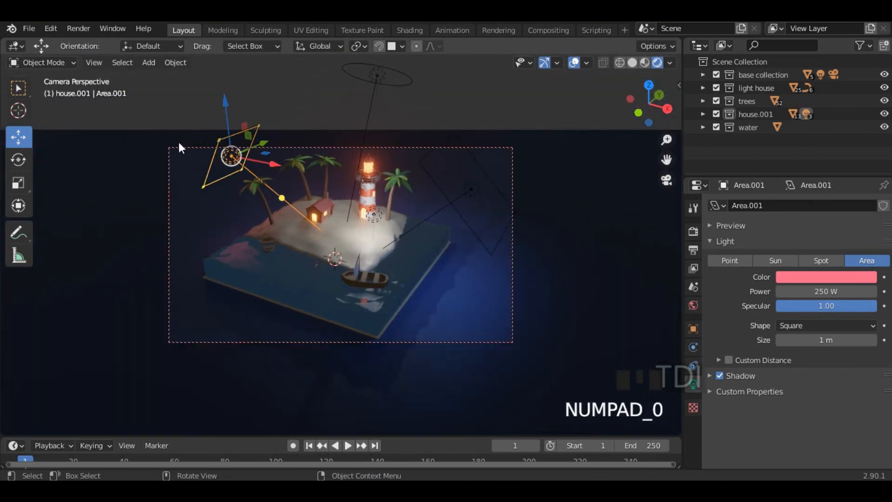
left_click(179, 148)
left_click(693, 231)
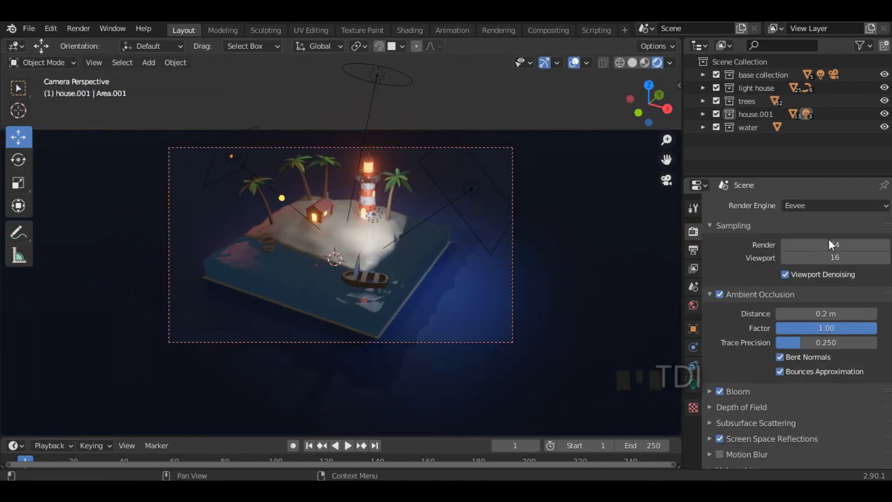
left_click(827, 208)
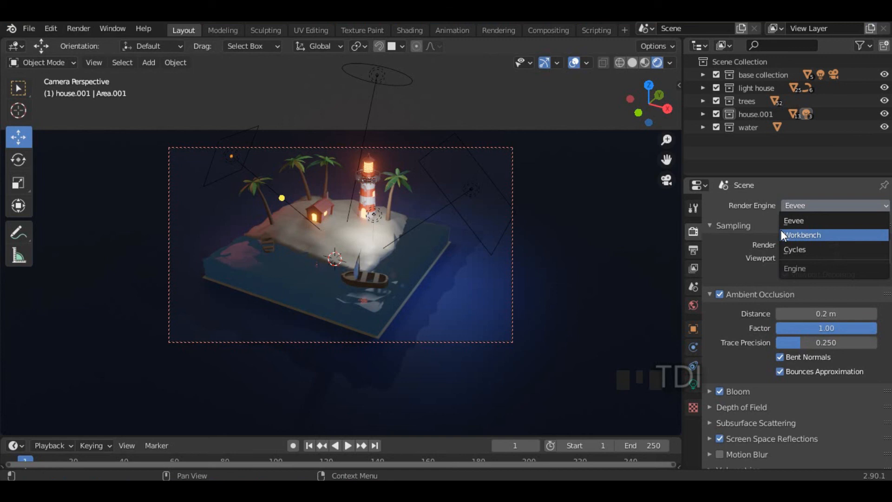
left_click(815, 249)
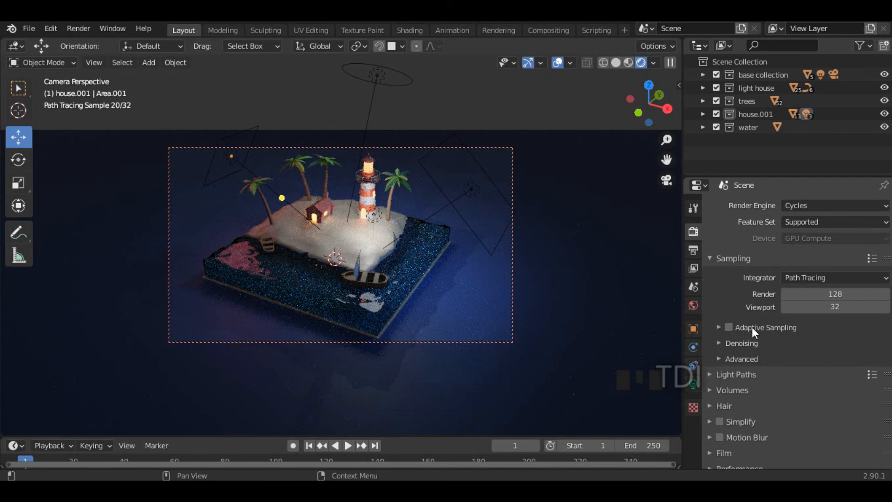
- Enable denoising for both the final render, using NLM, and the viewport, using Automatic
left_click(722, 343)
scroll(792, 317, "down", 2)
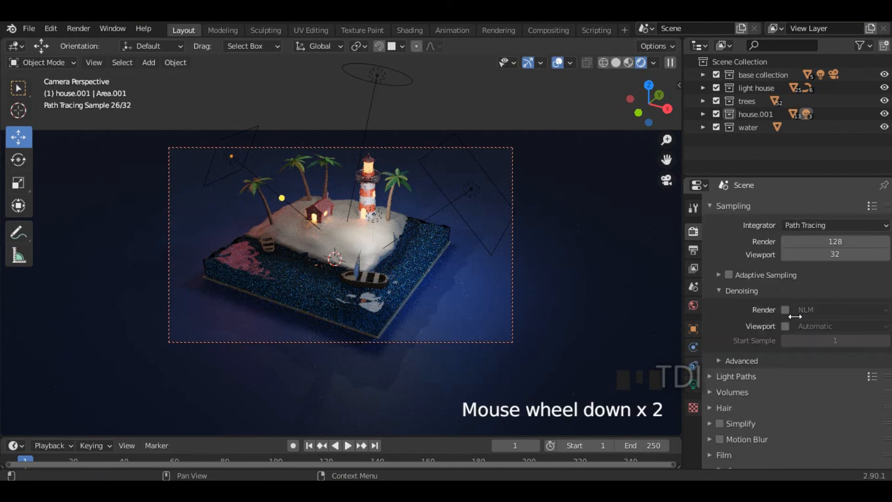
scroll(795, 316, "down", 1)
left_click(785, 284)
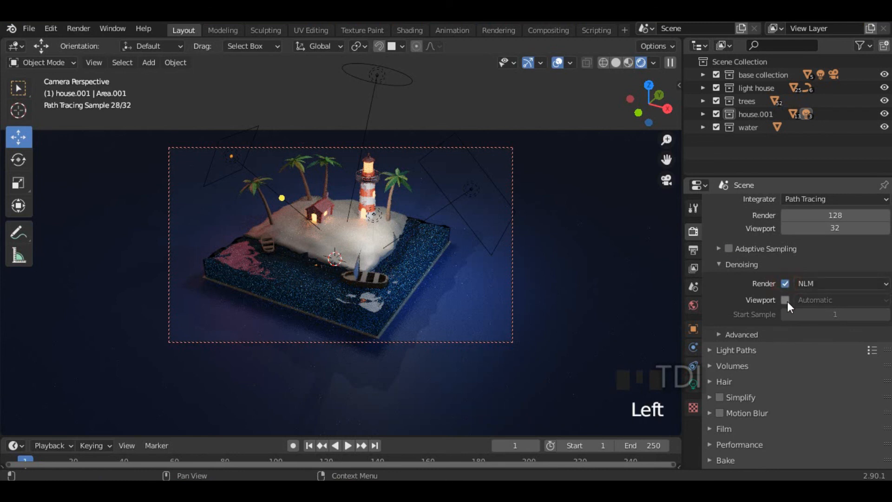
left_click(786, 300)
scroll(790, 307, "up", 3)
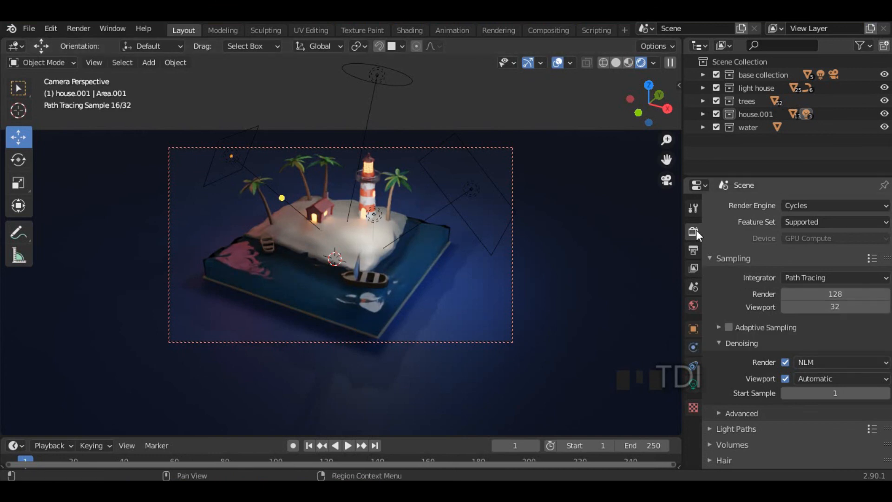
- Turn on Render Region in the output dimensions and render the image
left_click(698, 251)
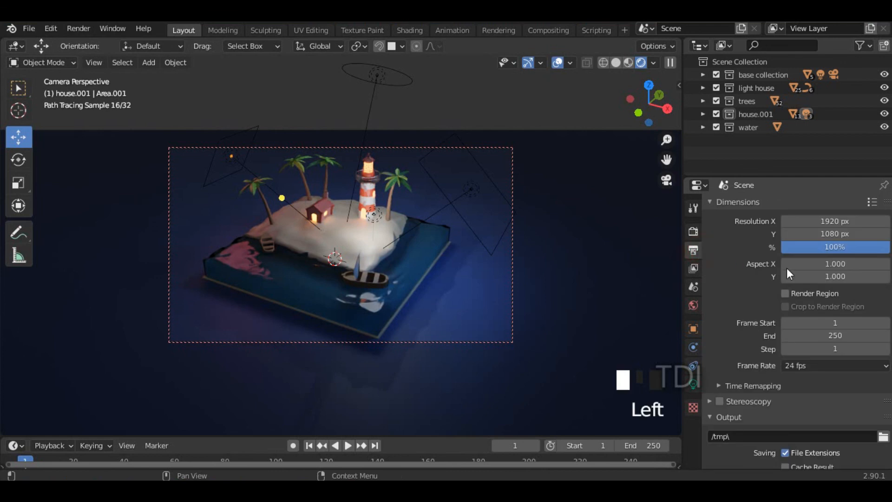
left_click(785, 293)
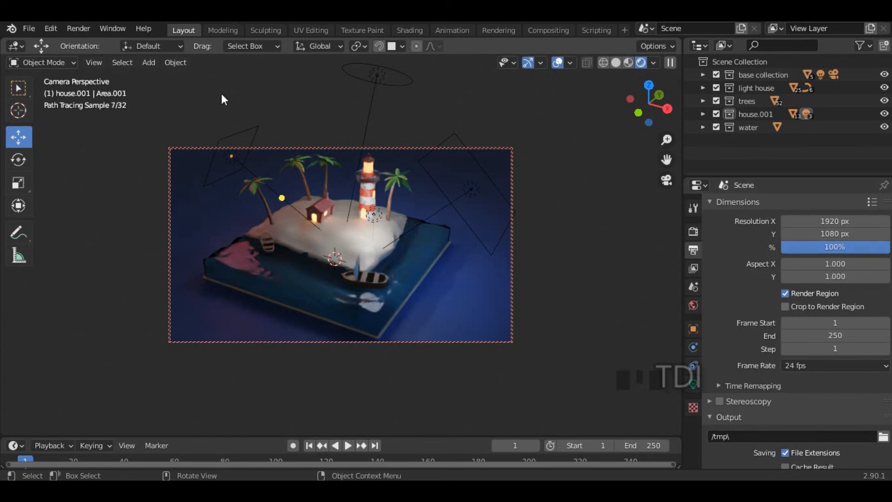
left_click(81, 28)
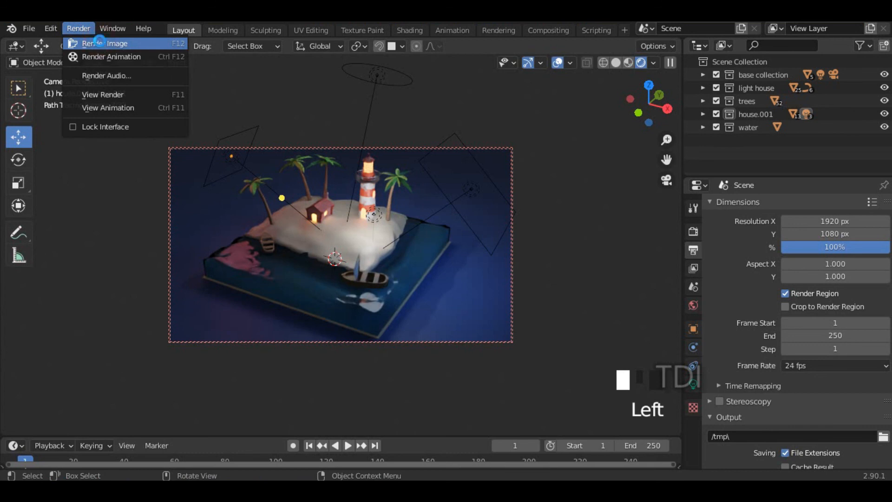
left_click(100, 43)
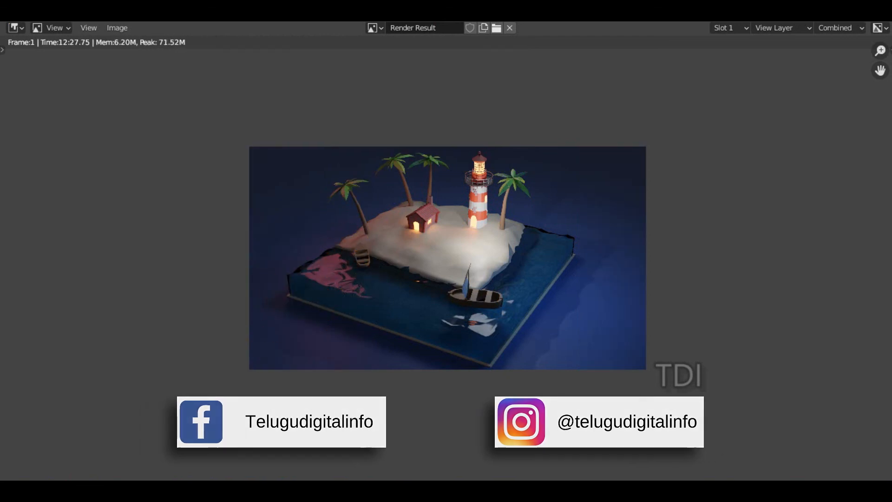
scroll(534, 209, "up", 1)
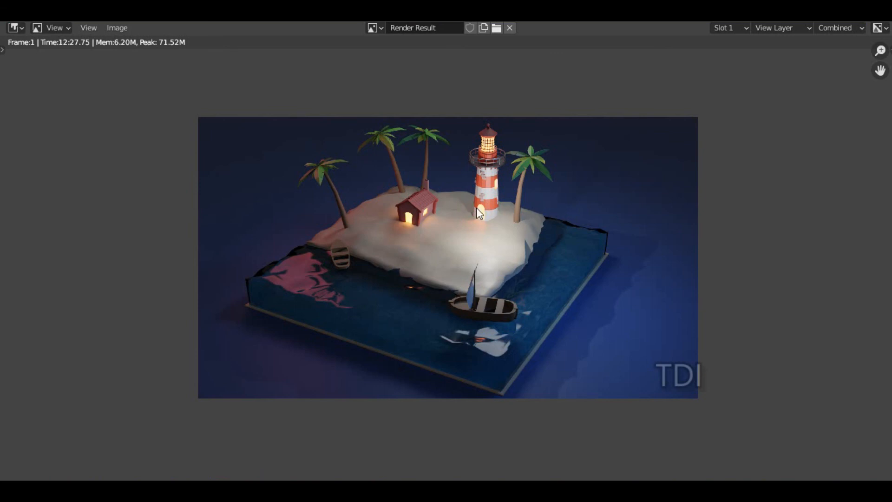
- Save the render result in the Documents folder as a PNG image named "light house by Telugu Digital Info"
left_click(117, 27)
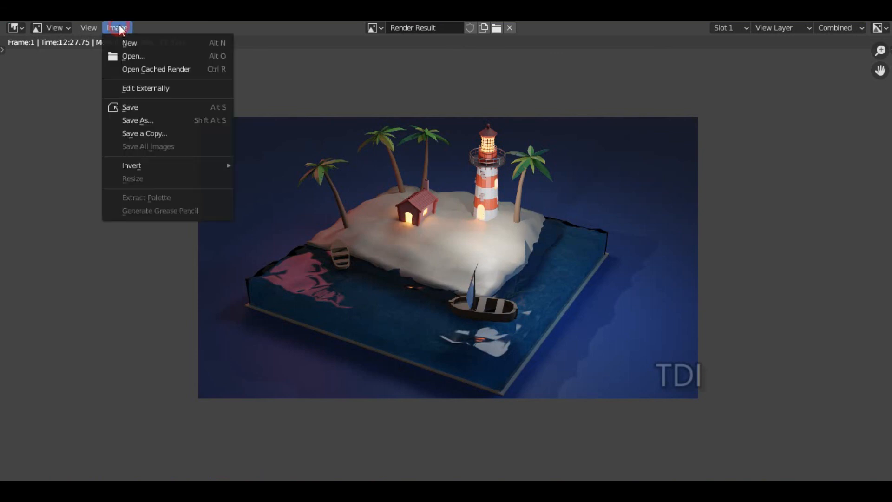
left_click(155, 120)
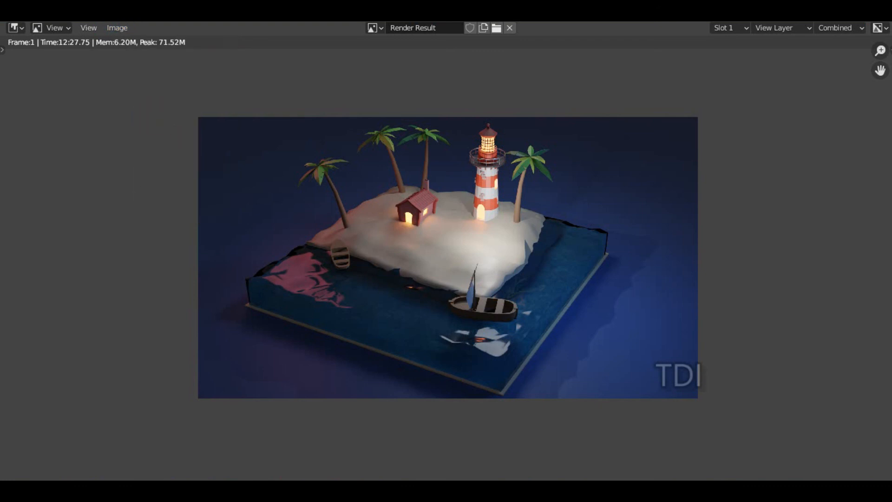
left_click(354, 416)
type("Light House Telugu Digital Info")
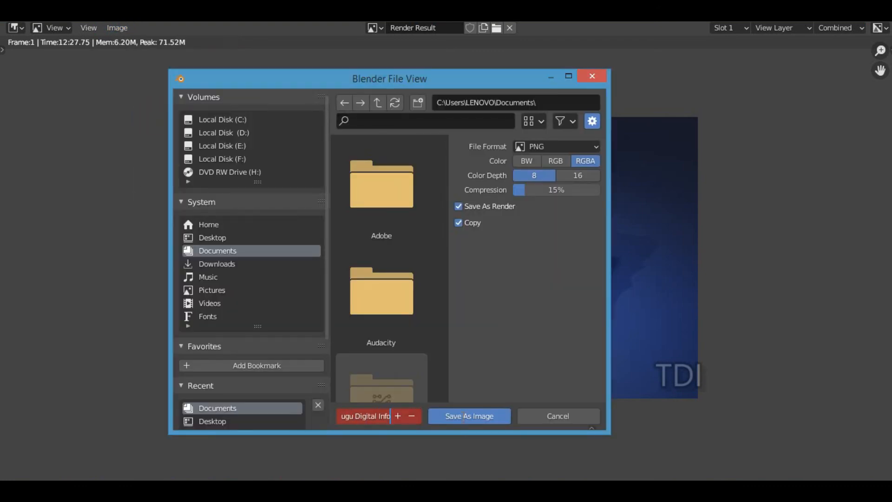
left_click(463, 417)
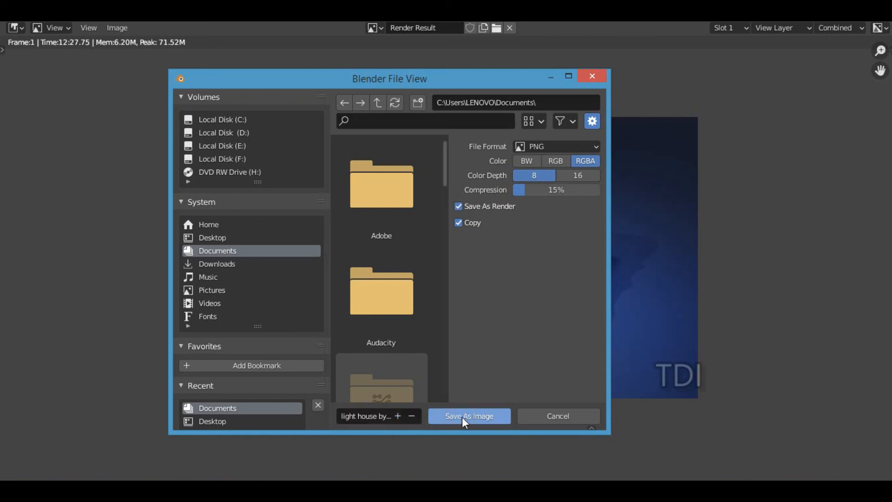
left_click(464, 417)
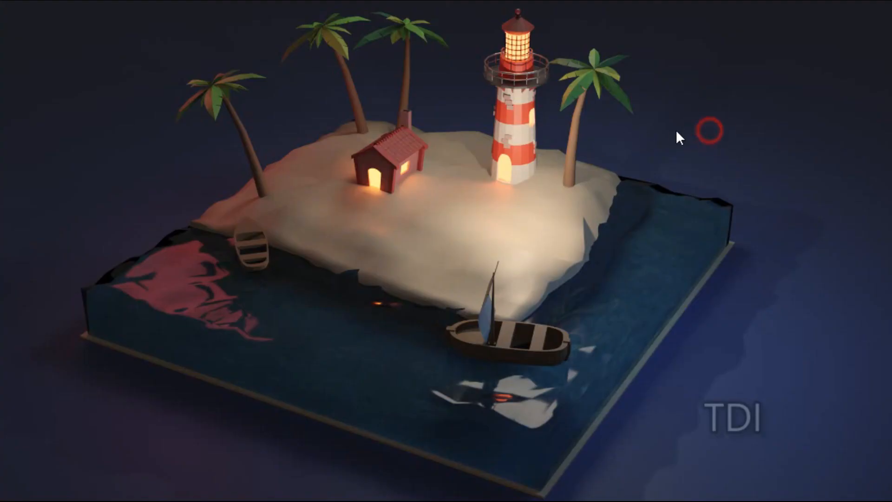
- Add an icosphere and move it along the Z axis inside the water block, below the small boat
scroll(641, 241, "up", 3)
left_click_drag(640, 241, 502, 273)
scroll(502, 273, "down", 3)
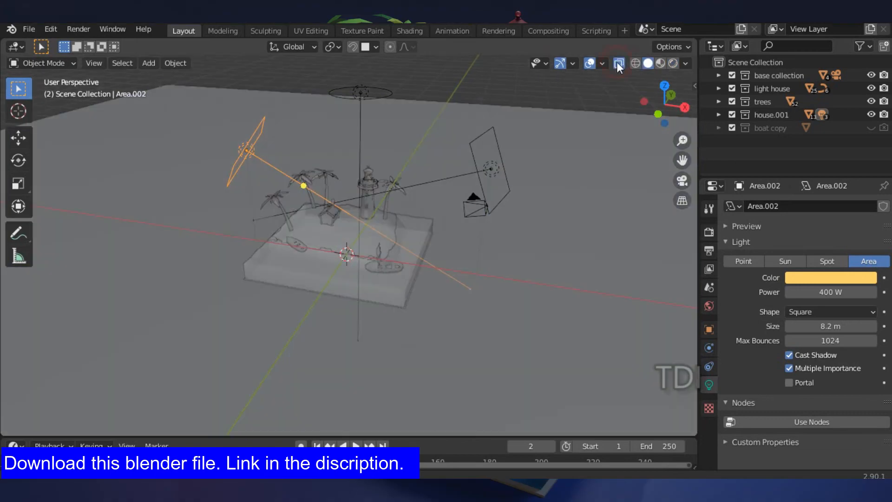
key("shift+a")
left_click(437, 263)
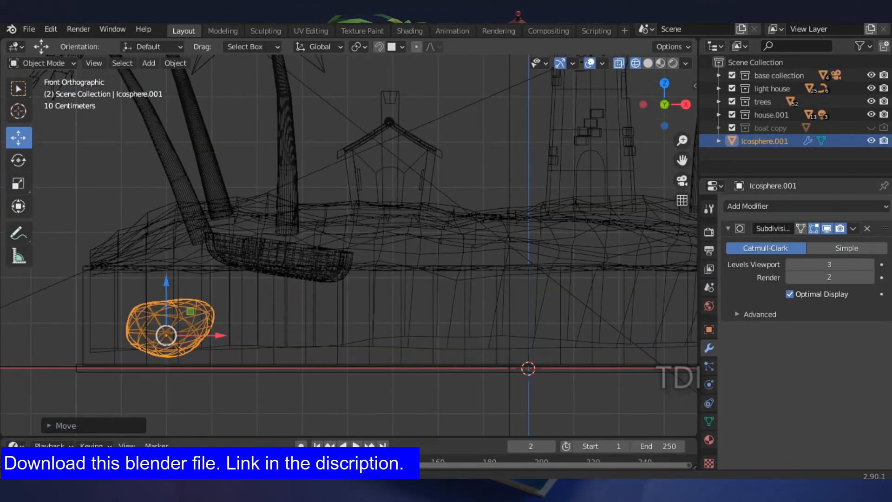
key("g")
key("z")
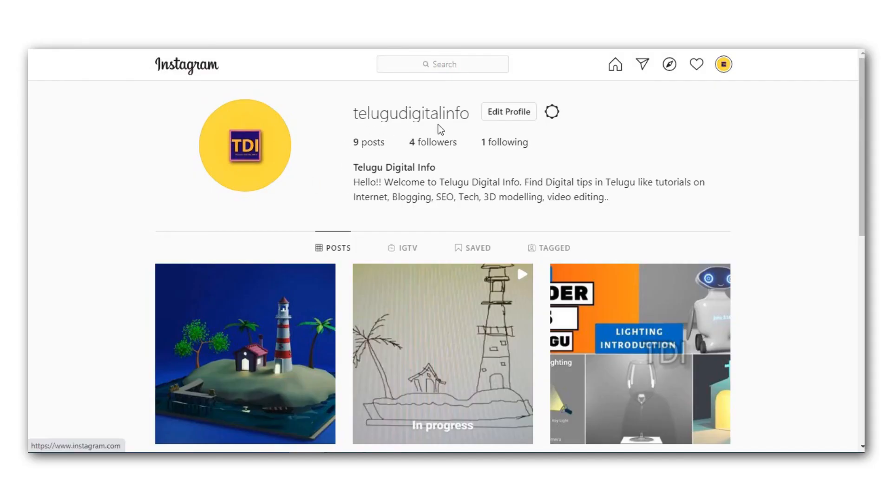
- Switch to Instagram and examine the posts on the telugudigitalinfo and blender.official profiles
scroll(439, 125, "down", 3)
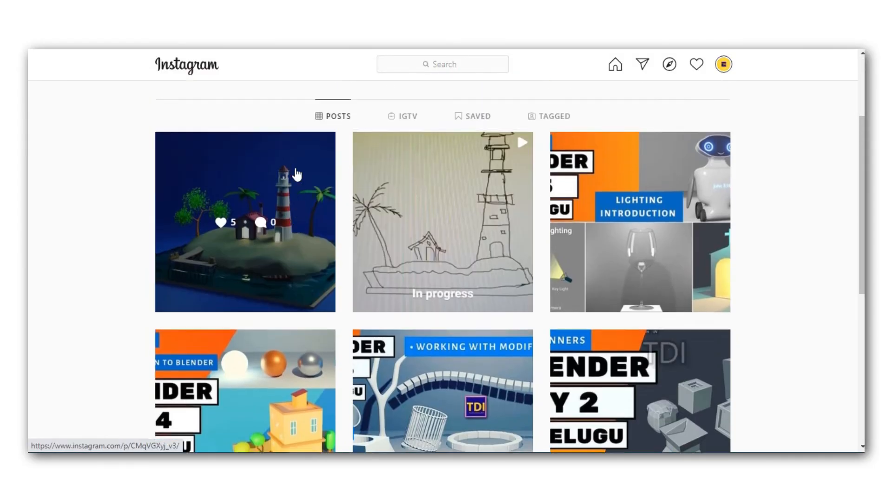
left_click(259, 193)
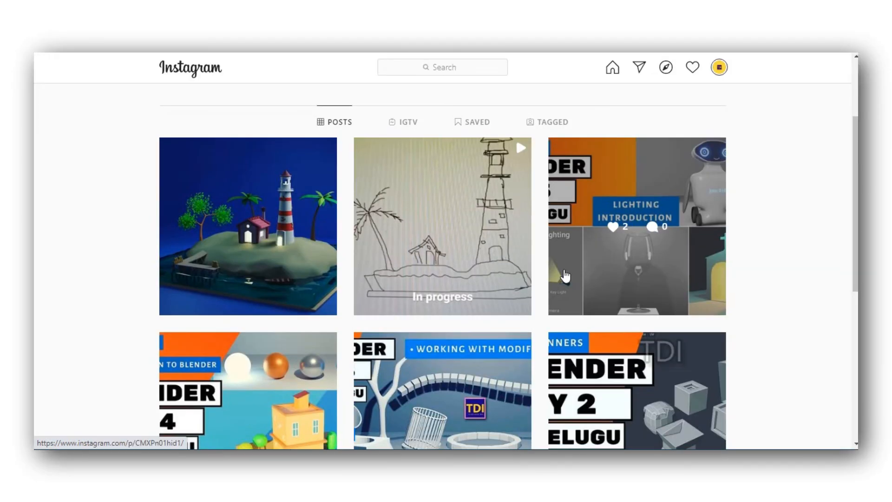
scroll(565, 276, "down", 5)
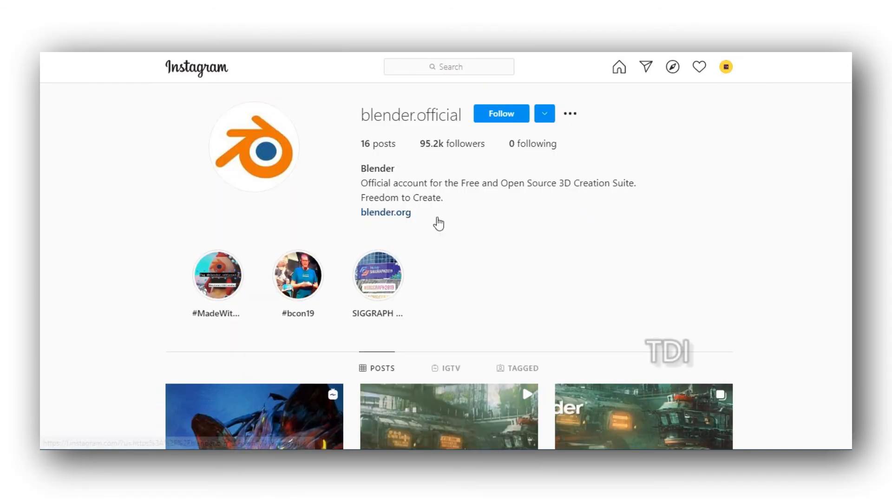
scroll(687, 191, "down", 3)
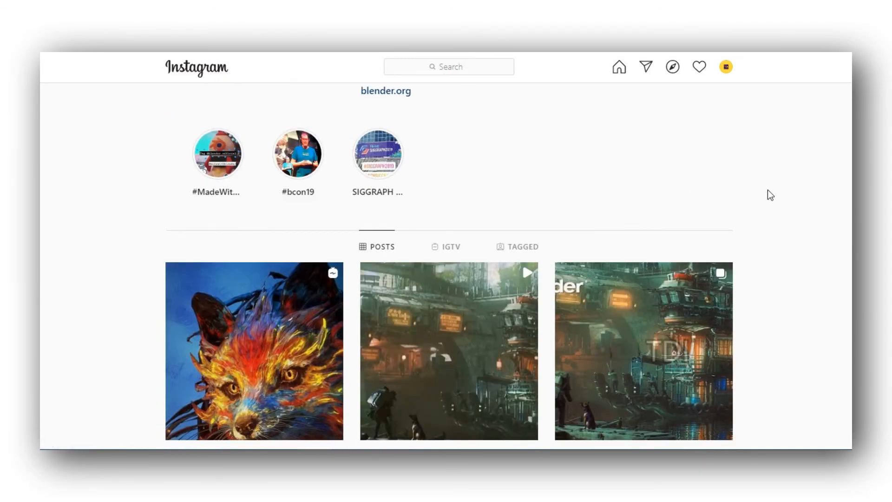
scroll(687, 196, "up", 3)
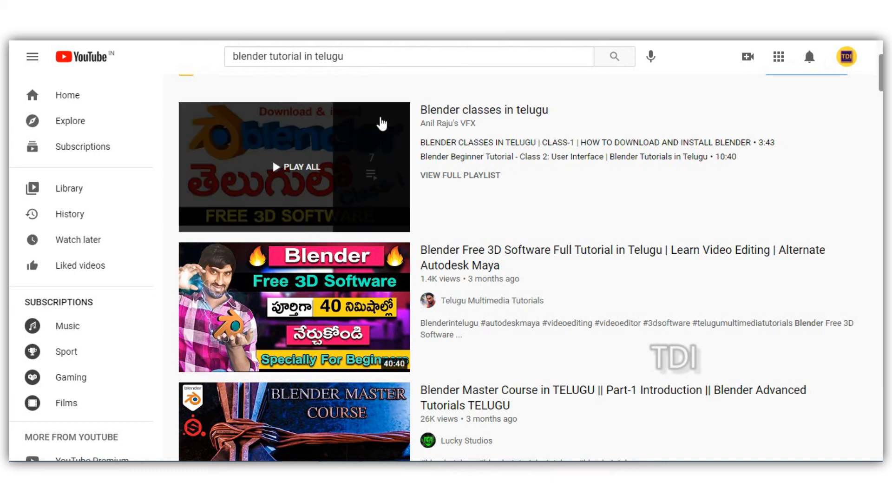
- Switch to YouTube and examine the results for "blender tutorial in telugu" and the uploads of the DNK 13 and Blender Veda channels
scroll(437, 158, "up", 3)
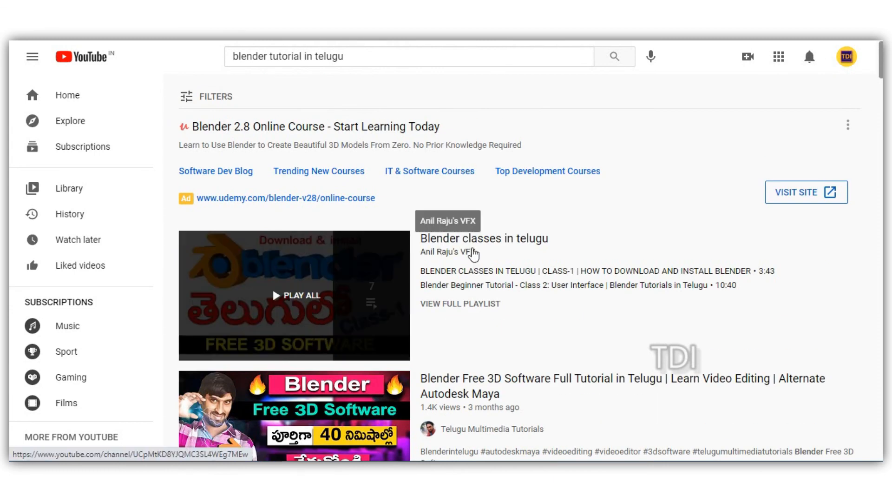
scroll(472, 252, "down", 3)
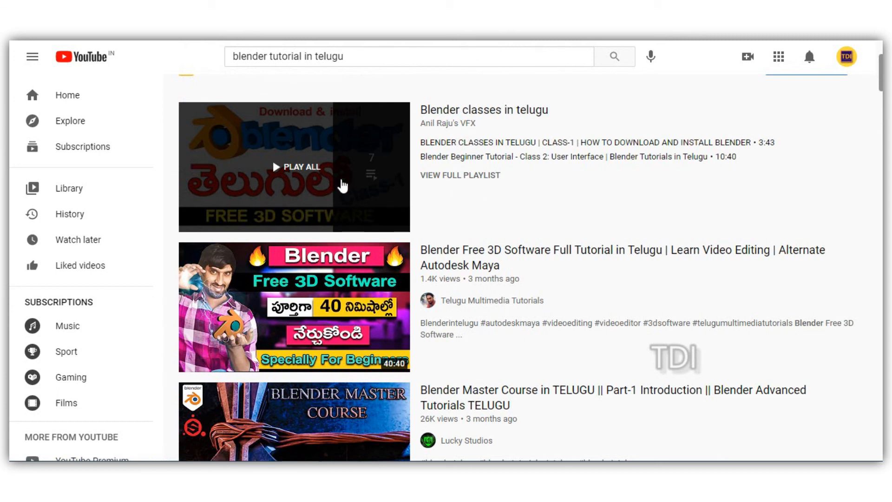
scroll(476, 172, "down", 3)
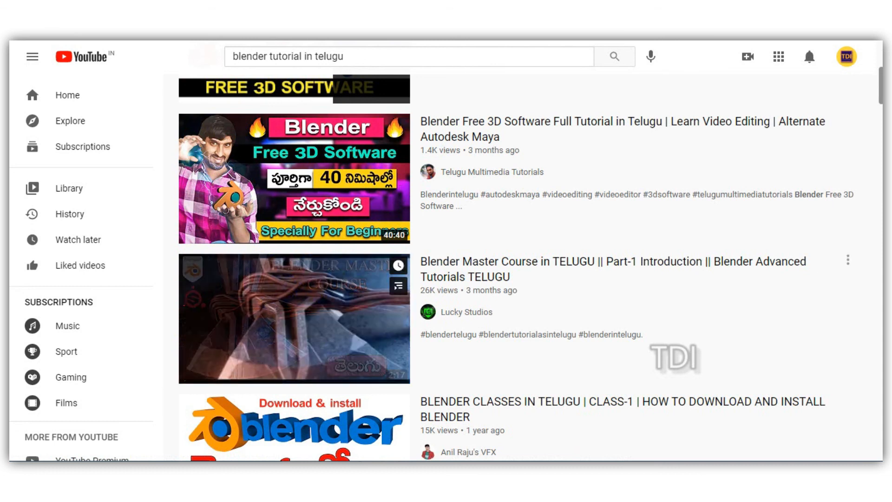
scroll(511, 200, "down", 3)
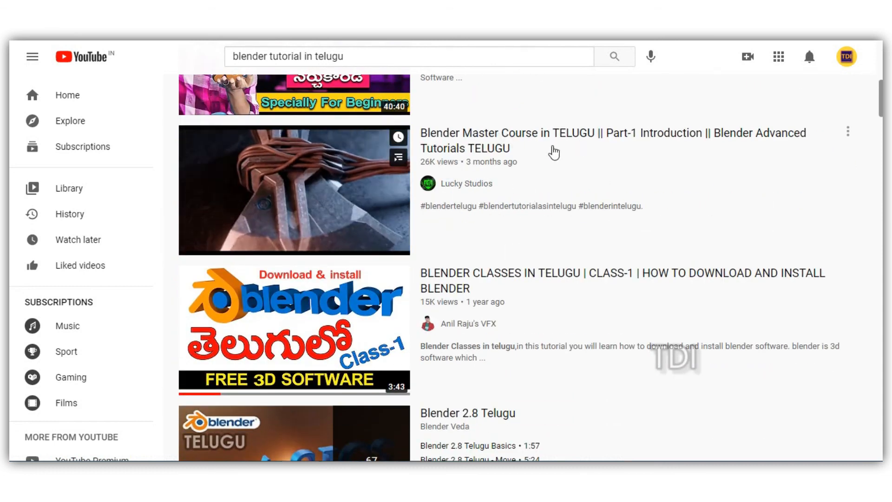
scroll(738, 229, "up", 2)
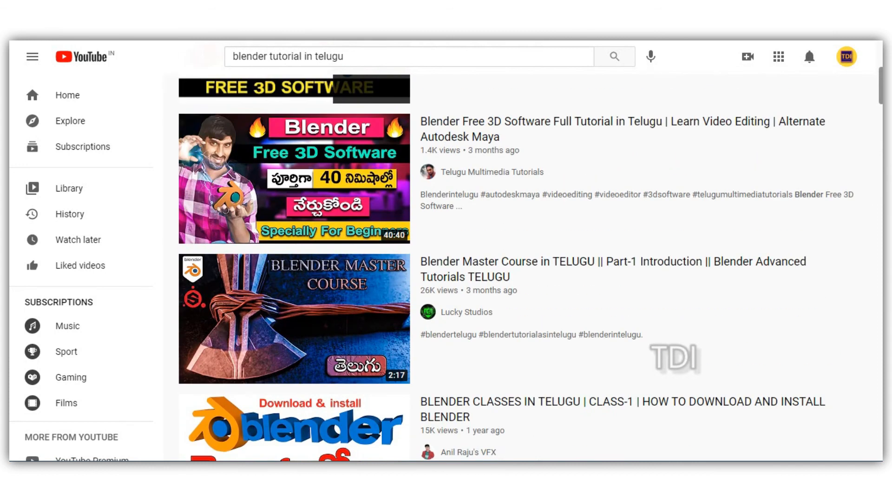
scroll(739, 233, "down", 3)
scroll(790, 247, "down", 3)
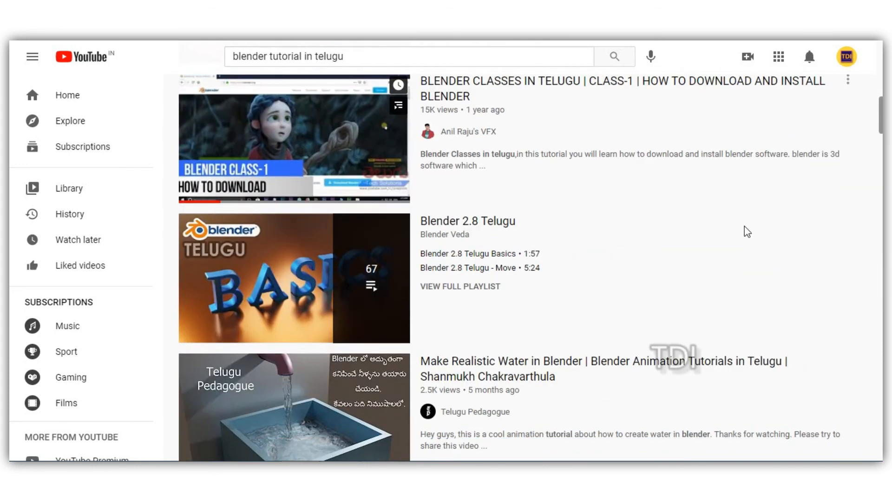
scroll(472, 244, "down", 3)
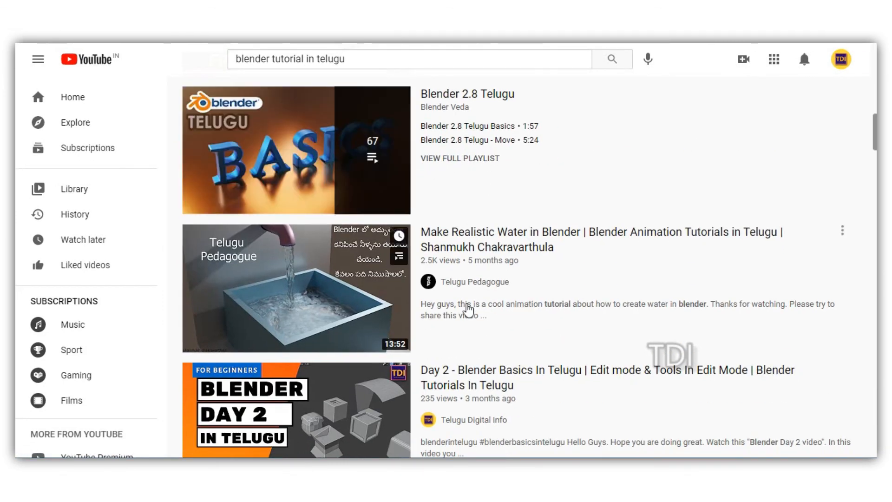
scroll(638, 253, "down", 1)
scroll(638, 253, "down", 10)
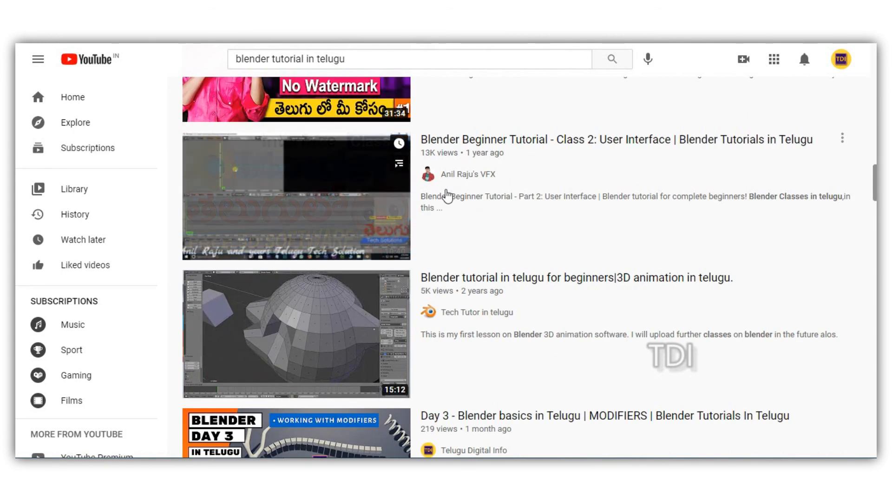
scroll(448, 194, "down", 3)
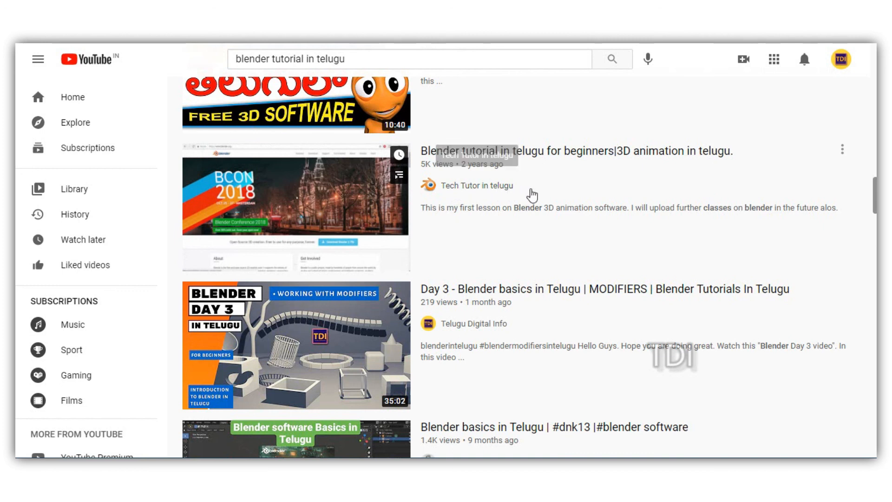
scroll(558, 195, "down", 6)
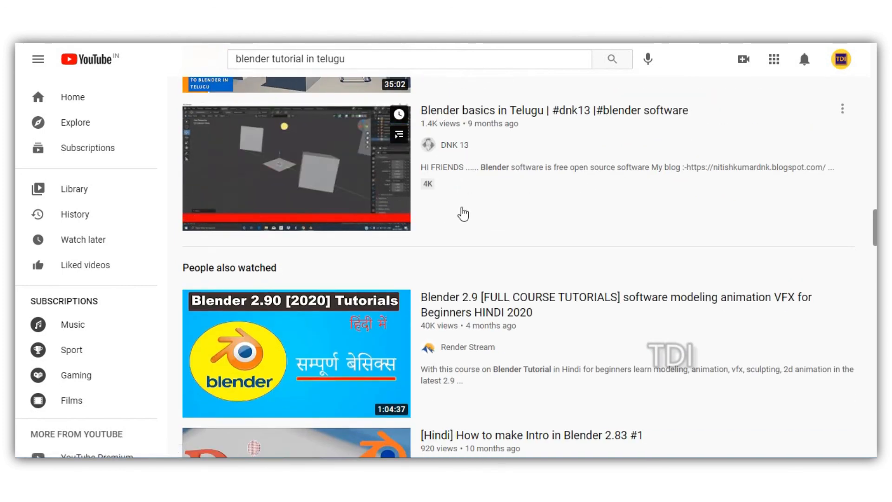
scroll(465, 160, "down", 6)
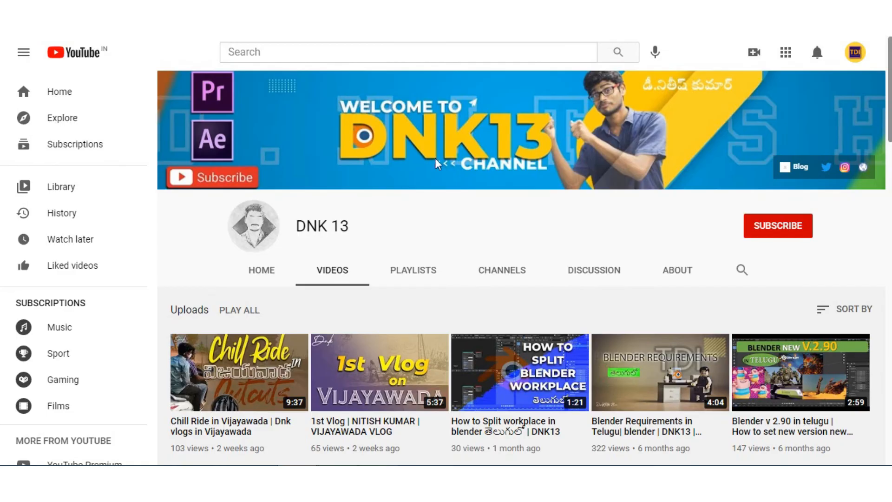
scroll(512, 279, "down", 8)
scroll(511, 279, "up", 3)
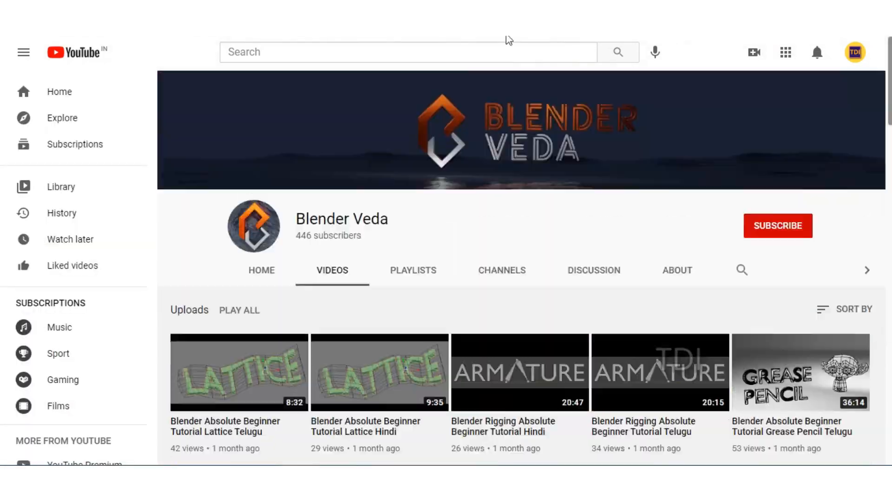